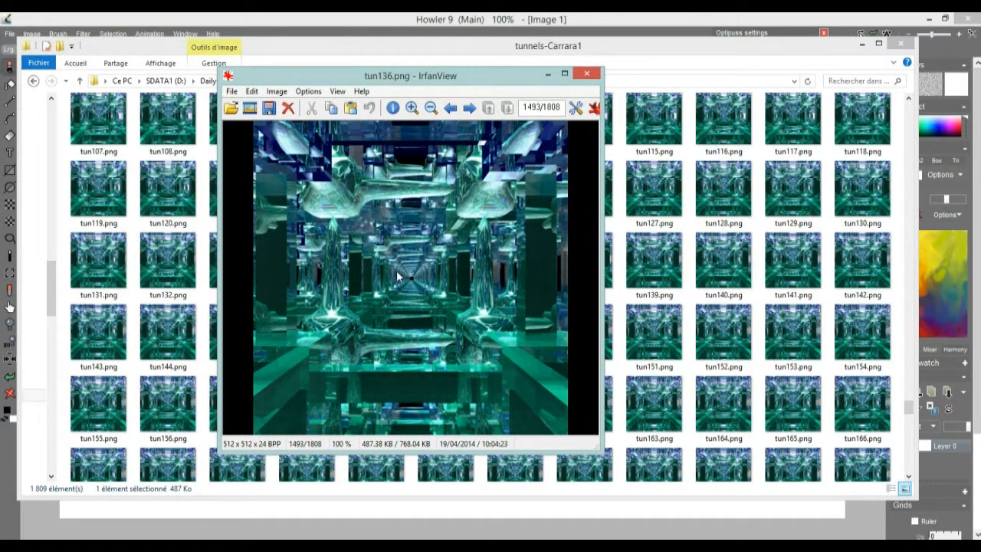
Examine the tun136.png tunnel render enlarged to 177% and close its viewer window
left_click_drag(491, 79, 320, 33)
left_click_drag(430, 397, 792, 487)
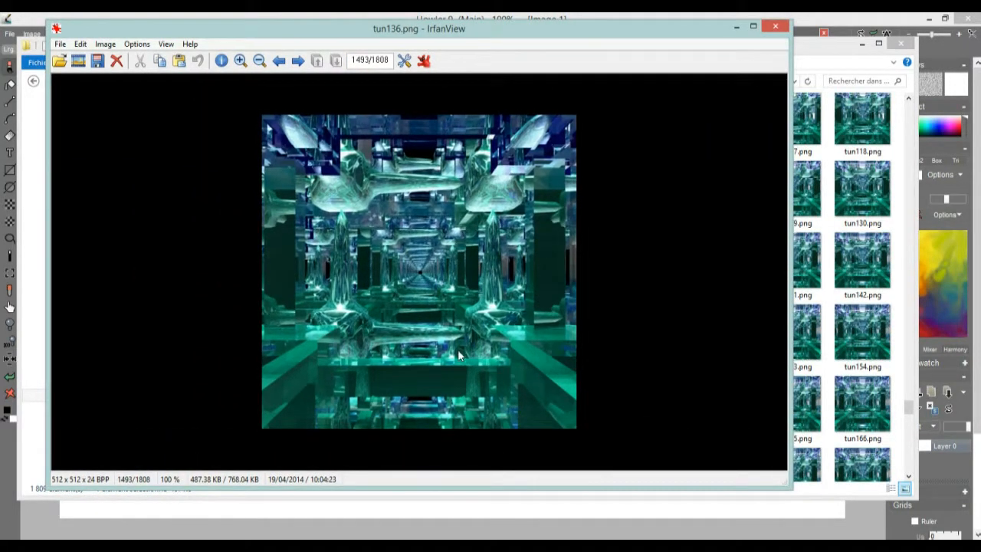
scroll(458, 354, "up", 5)
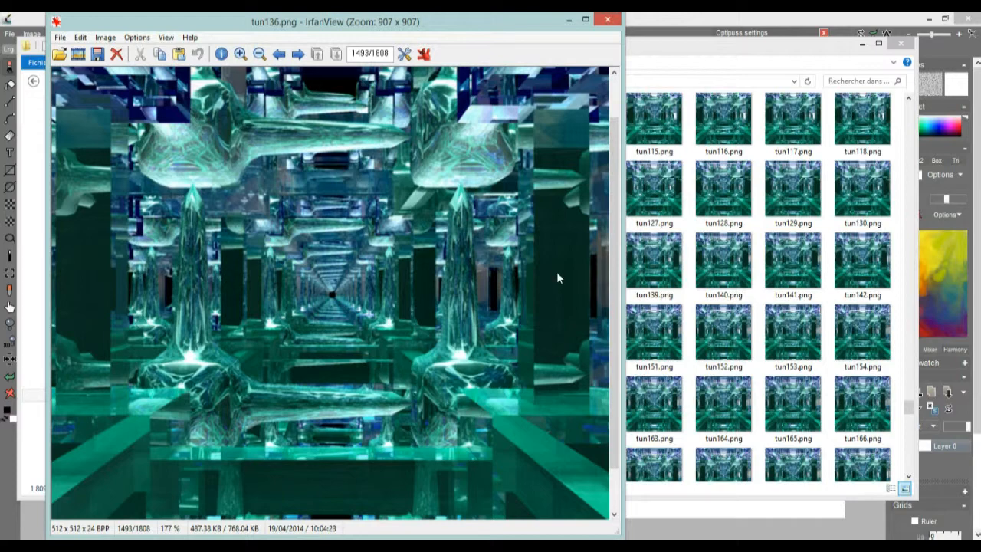
left_click(608, 20)
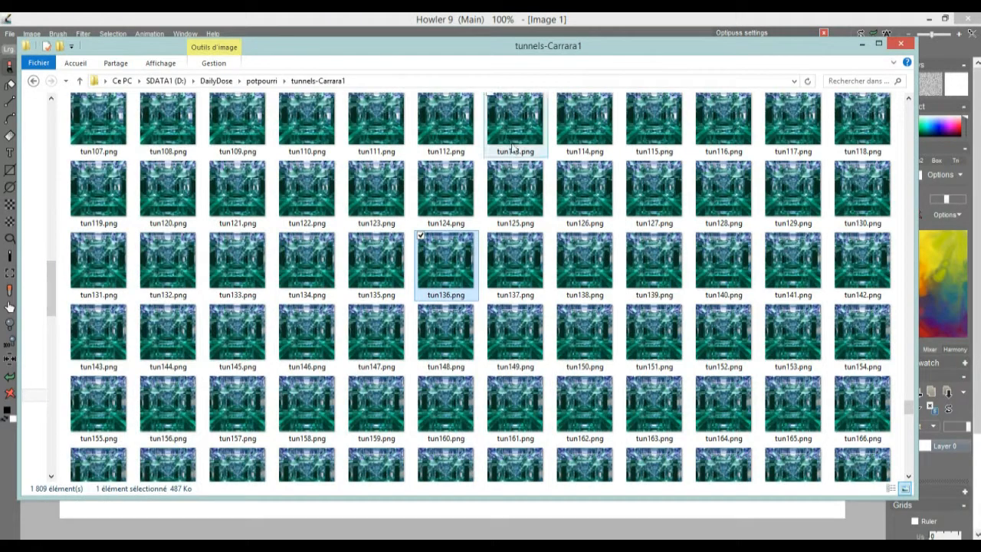
Open tun109.png from the tunnels-Carrara1 folder and browse forward through the rendered tunnel frames to tun343.png
left_click(254, 121)
double_click(255, 121)
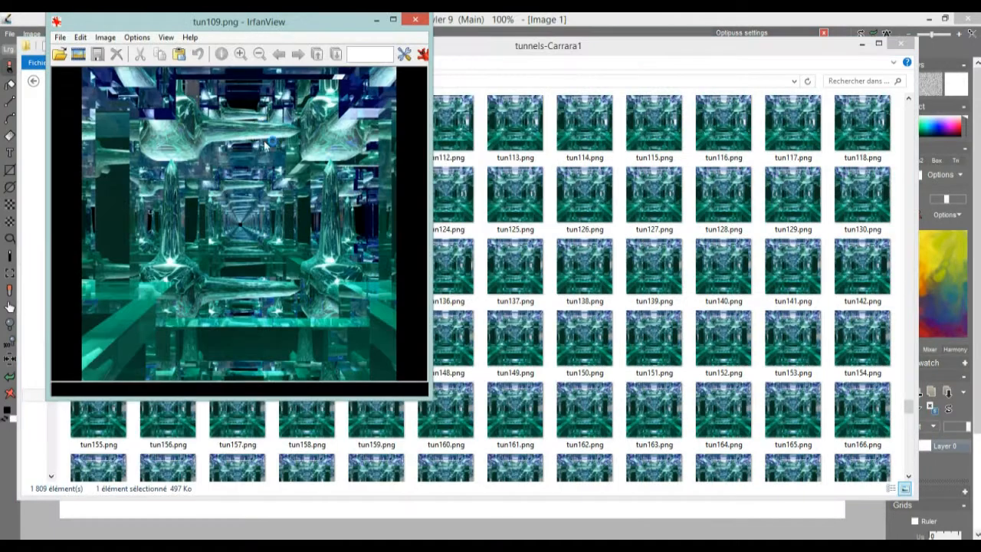
scroll(267, 154, "down", 4)
scroll(267, 153, "down", 20)
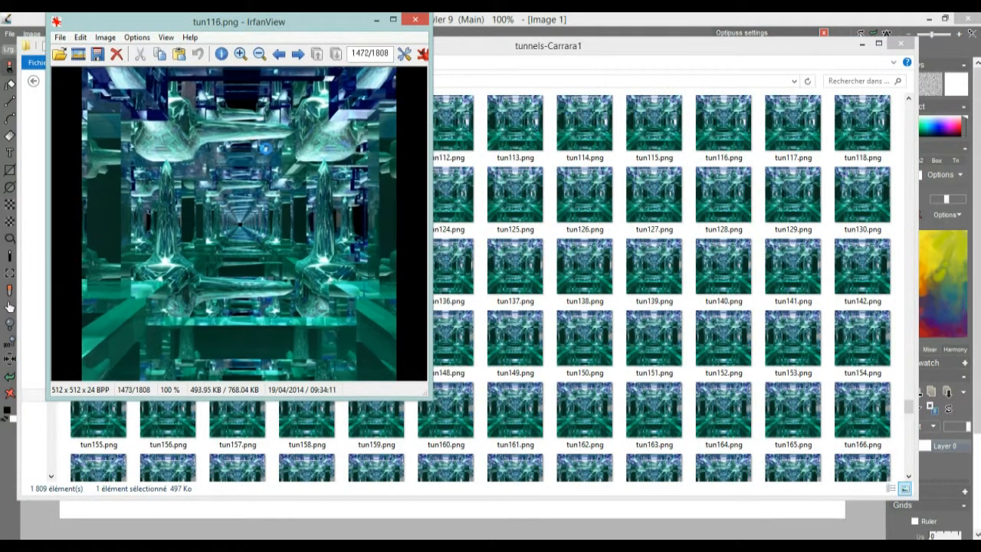
scroll(266, 149, "down", 20)
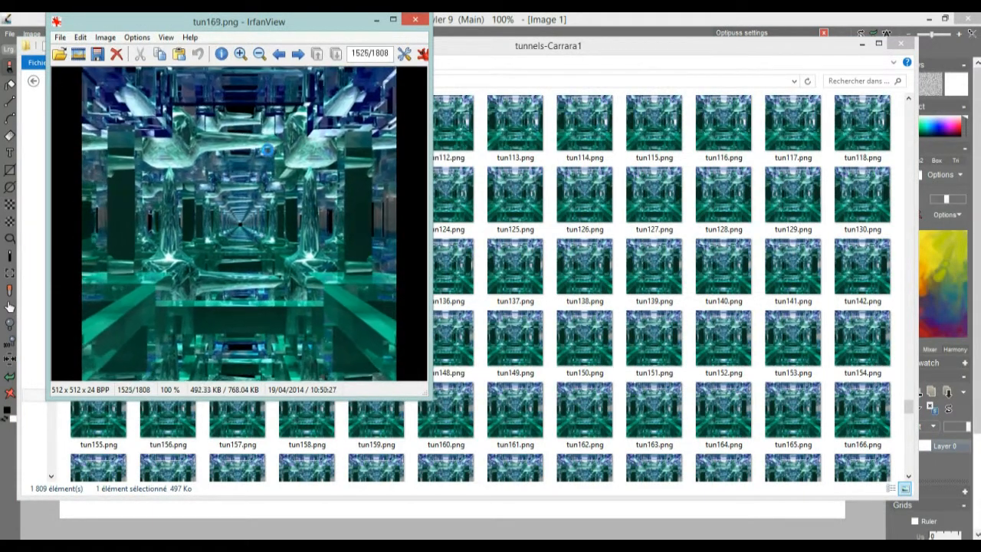
scroll(266, 149, "down", 20)
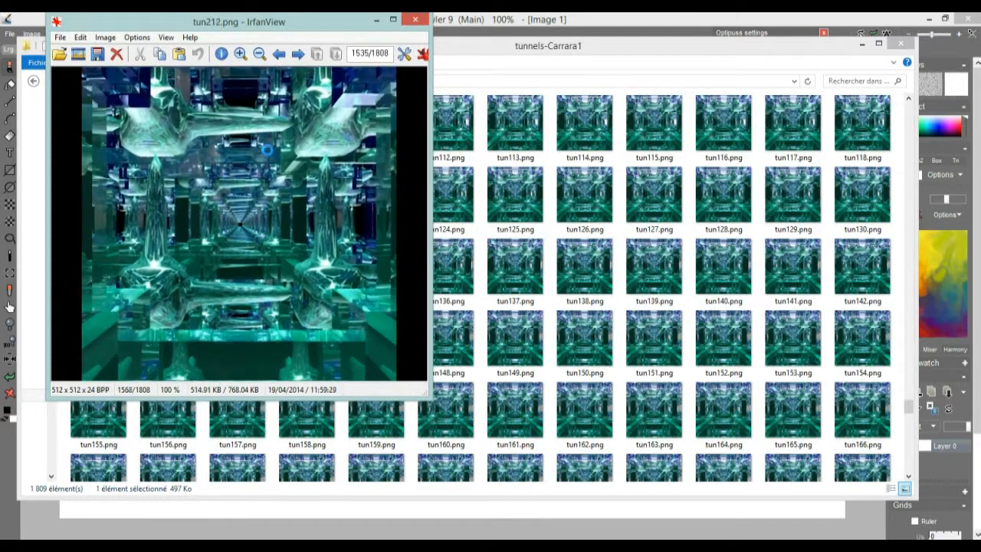
scroll(266, 150, "down", 20)
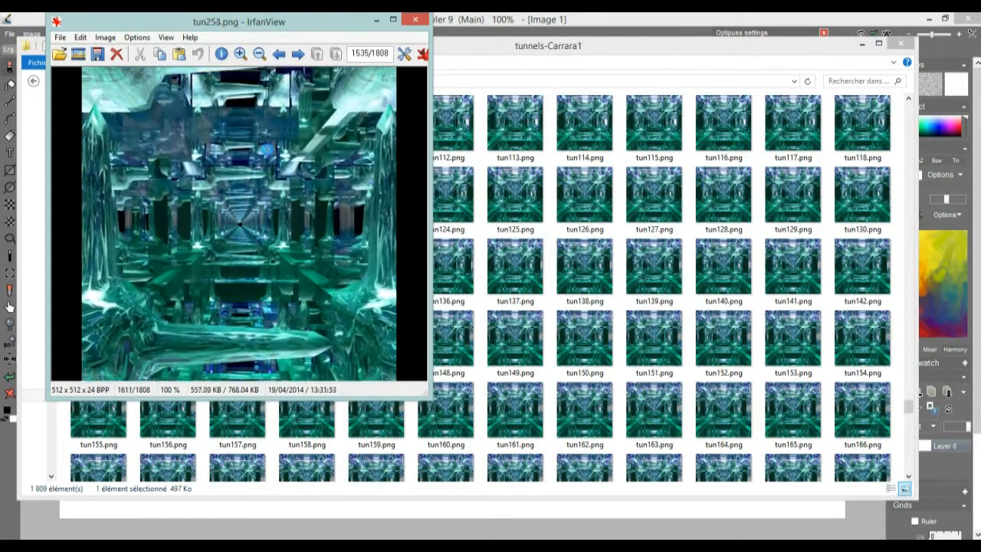
scroll(268, 156, "down", 20)
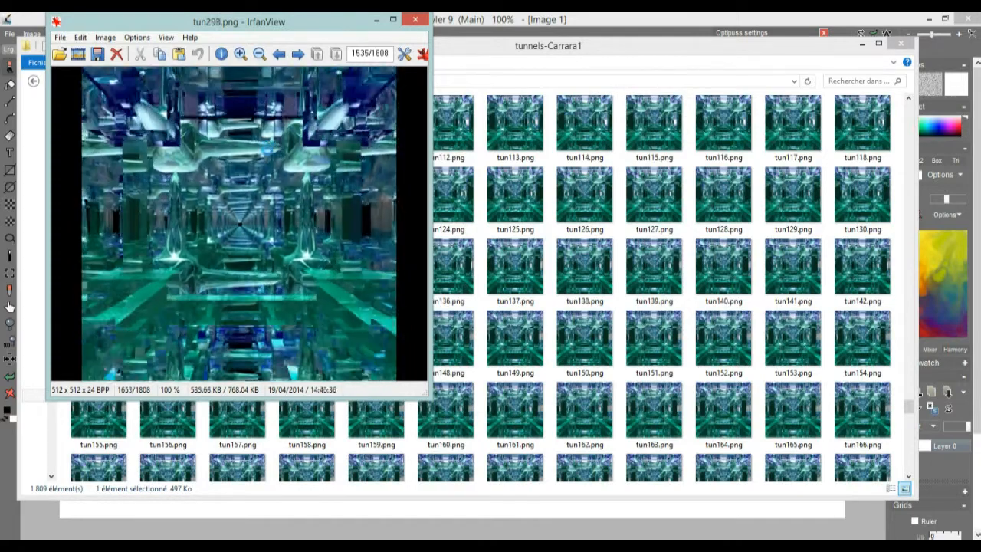
scroll(229, 348, "down", 14)
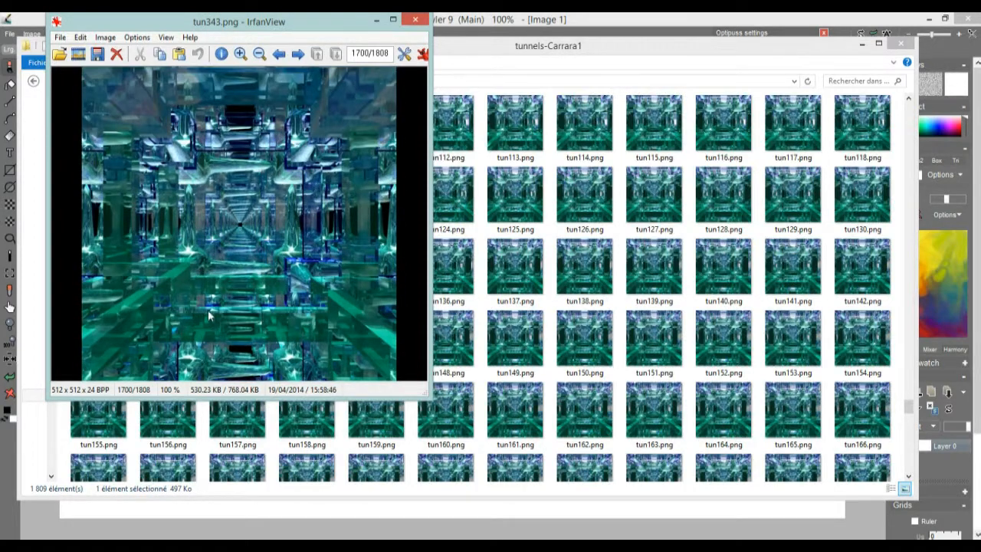
Magnify the lower central area of tun343.png and browse onward past the remaining colour frames to tun_Depth010.png
left_click_drag(192, 296, 319, 352)
left_click(266, 321)
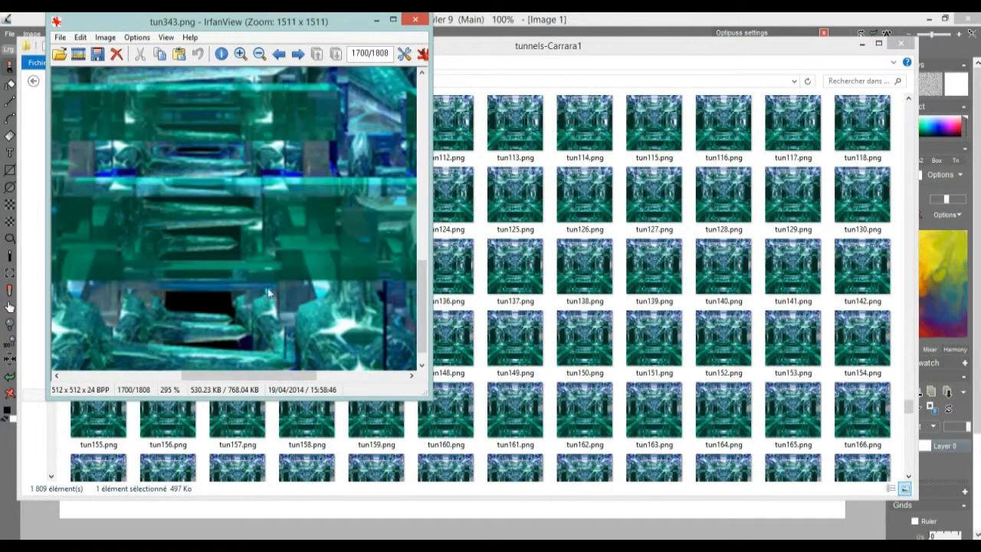
scroll(349, 242, "down", 20)
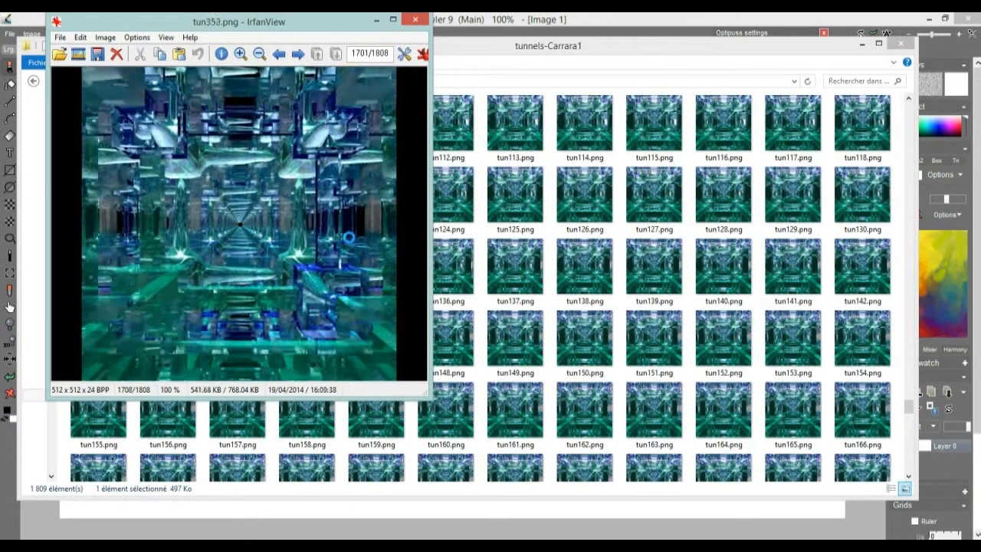
scroll(349, 237, "down", 20)
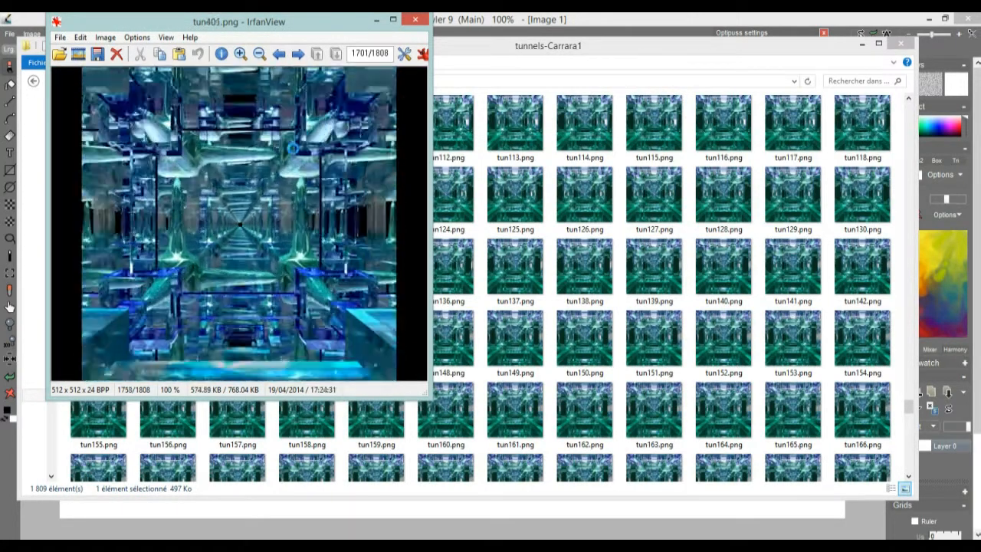
scroll(287, 142, "down", 20)
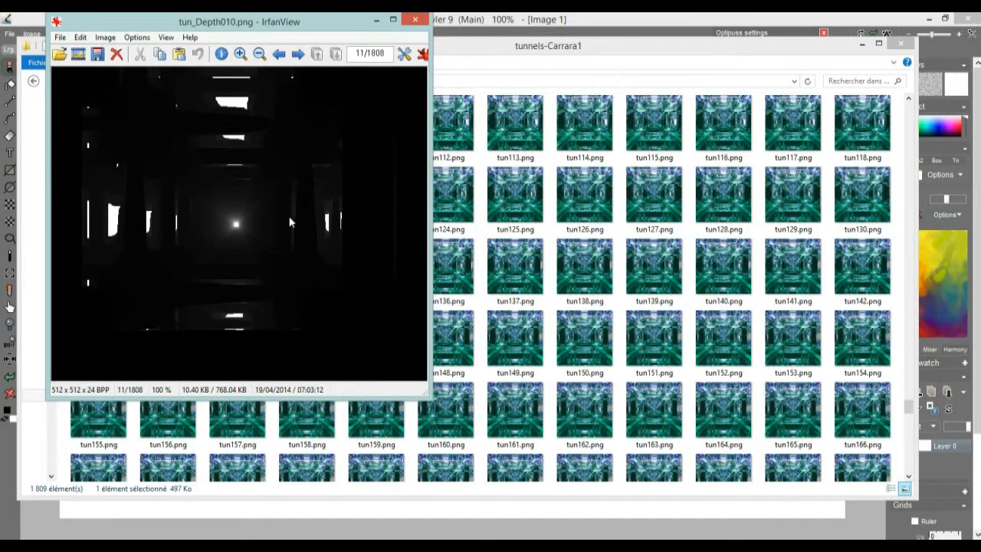
Examine the grayscale depth frames of the tunnel sequence from tun_Depth010.png up to tun_Depth144.png
scroll(354, 194, "down", 20)
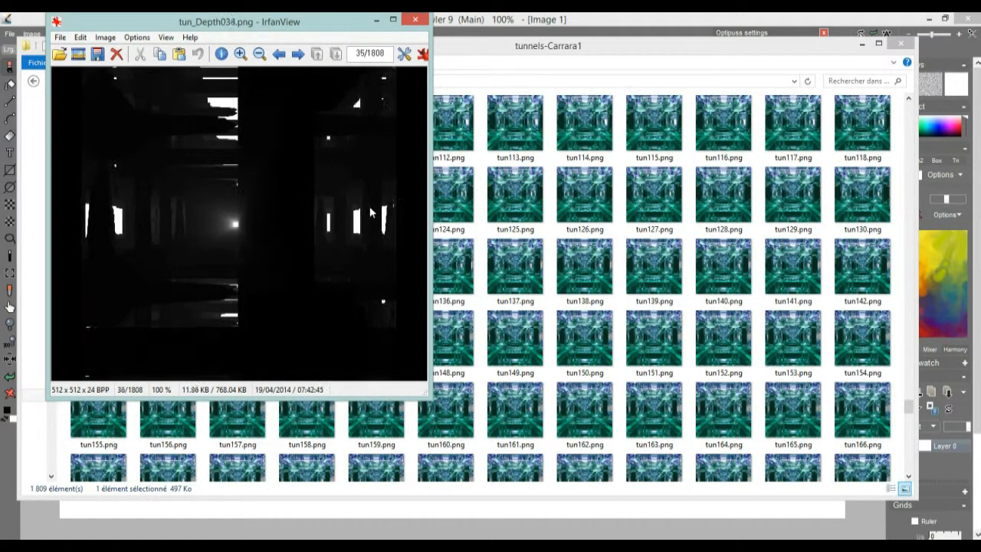
scroll(370, 213, "down", 20)
scroll(278, 265, "down", 3)
scroll(278, 259, "down", 20)
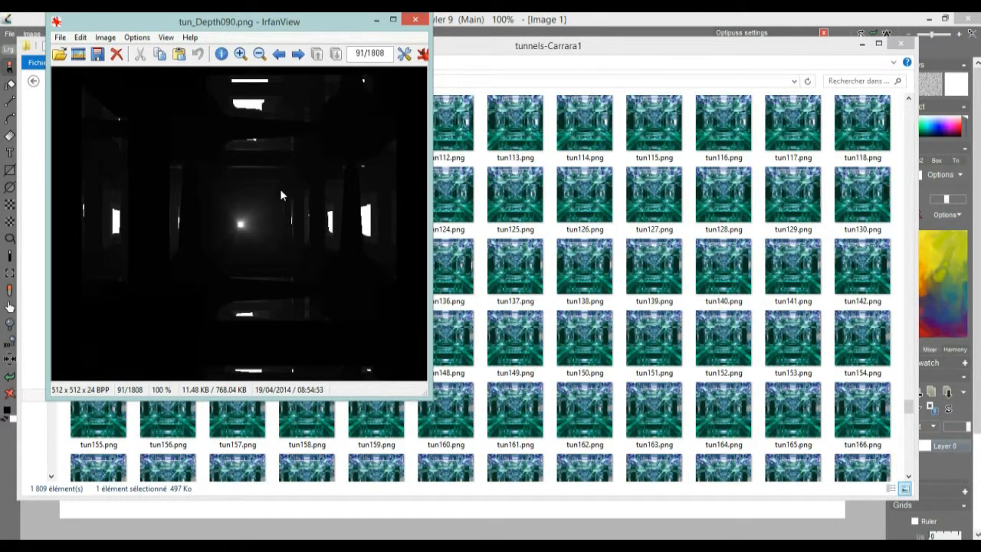
scroll(281, 196, "down", 15)
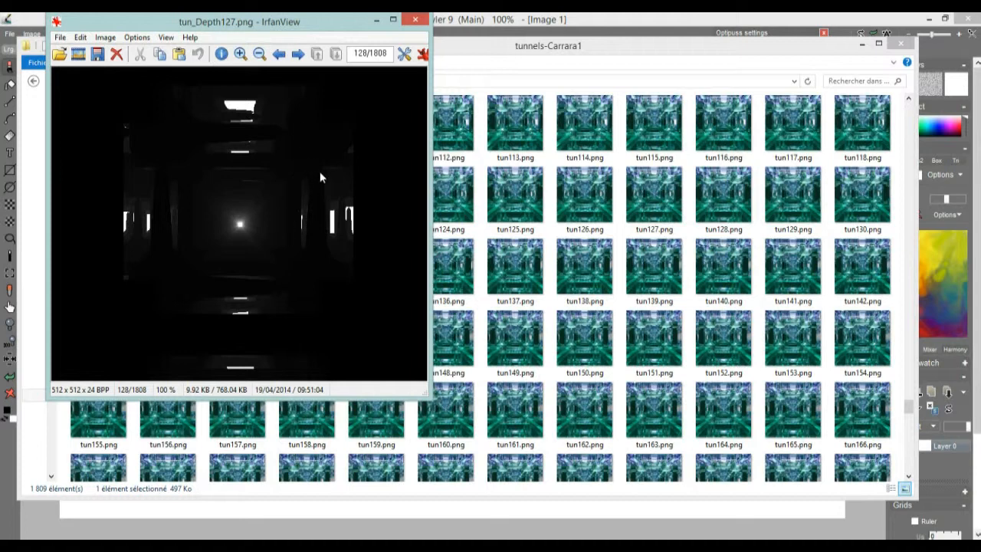
scroll(305, 232, "down", 17)
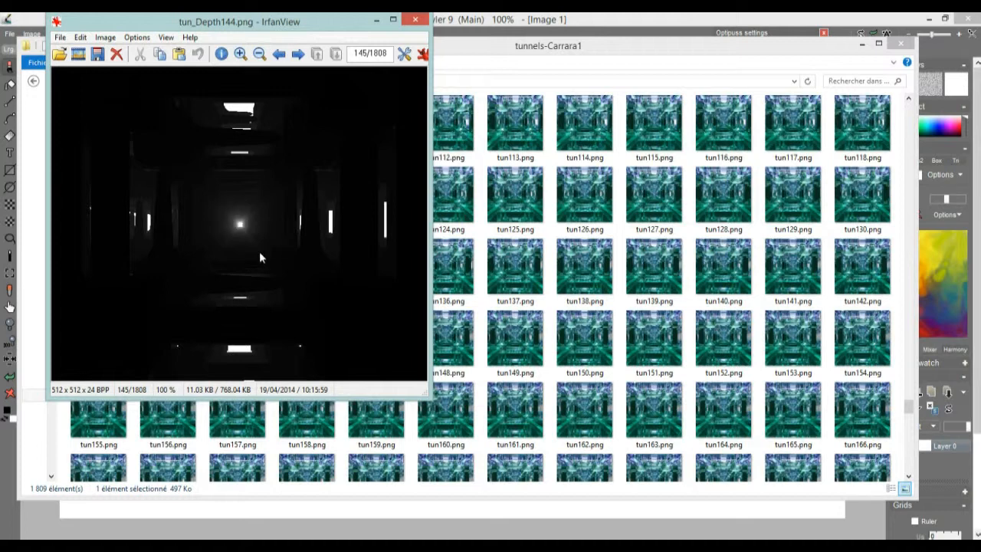
Play through the following depth frames in quick succession up to tun_Depth371.png to examine the depth animation
key("Right")
key("Right")
key("Right")
key("Right")
key("Right")
key("Right")
key("Right")
key("Right")
key("Right")
key("Right")
key("Right")
key("Right")
key("Right")
key("Right")
key("Right")
key("Right")
key("Right")
key("Right")
key("Right")
key("Right")
key("Right")
key("Right")
key("Right")
key("Right")
key("Right")
key("Right")
key("Right")
key("Right")
key("Right")
key("Right")
key("Right")
key("Right")
key("Right")
key("Right")
key("Right")
key("Right")
key("Right")
key("Right")
key("Right")
key("Right")
key("Right")
key("Right")
key("Right")
key("Right")
key("Right")
key("Right")
key("Right")
key("Right")
key("Right")
key("Right")
key("Right")
key("Right")
key("Right")
key("Right")
key("Right")
key("Right")
key("Right")
key("Right")
key("Right")
key("Right")
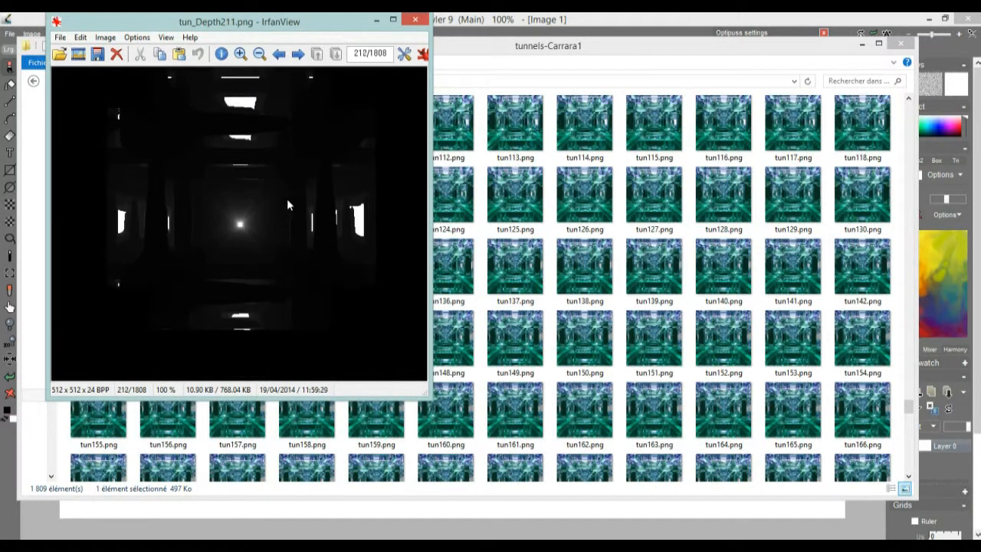
key("Right")
key("Right")
key("Right")
key("Right")
key("Right")
key("Right")
key("Right")
key("Right")
key("Right")
key("Right")
key("Right")
key("Right")
key("Right")
key("Right")
key("Right")
key("Right")
key("Right")
key("Right")
key("Right")
key("Right")
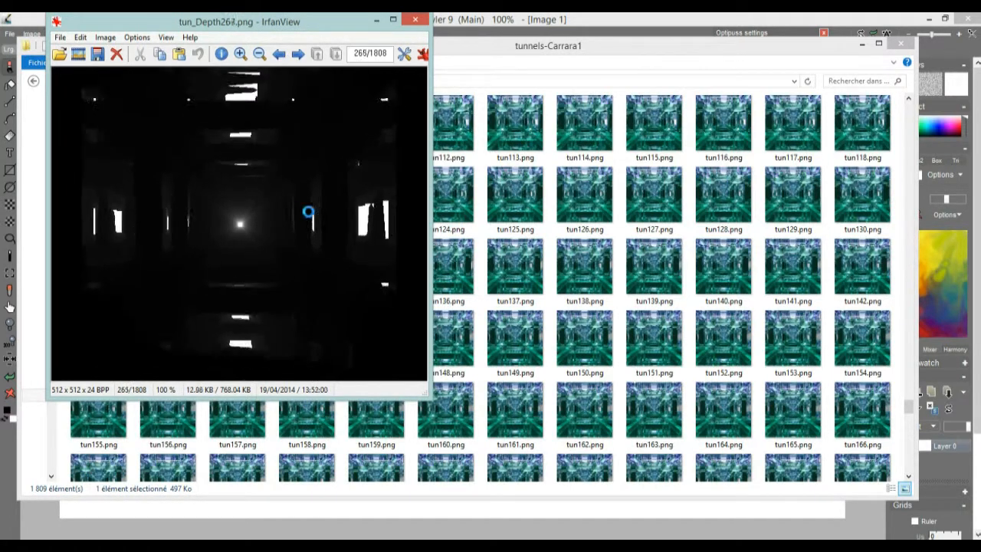
key("Right")
key("Right")
key("Right")
key("Right")
key("Right")
key("Right")
key("Right")
key("Right")
key("Right")
key("Right")
key("Right")
key("Right")
key("Right")
key("Right")
key("Right")
key("Right")
key("Right")
key("Right")
key("Right")
key("Right")
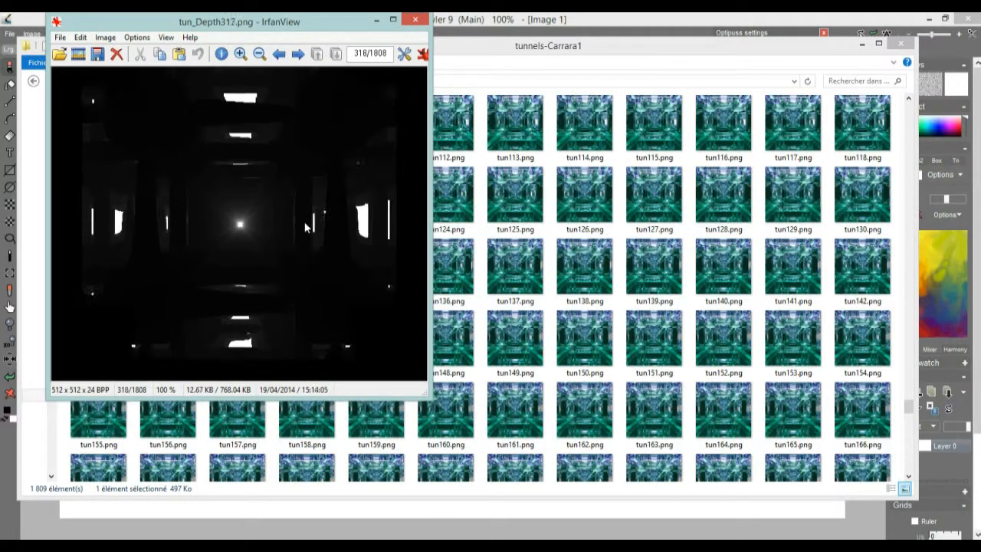
key("Right")
key("Right")
key("Right")
key("Right")
key("Right")
key("Right")
key("Right")
key("Right")
key("Right")
key("Right")
key("Right")
key("Right")
key("Right")
key("Right")
key("Right")
key("Right")
key("Right")
key("Right")
key("Right")
key("Right")
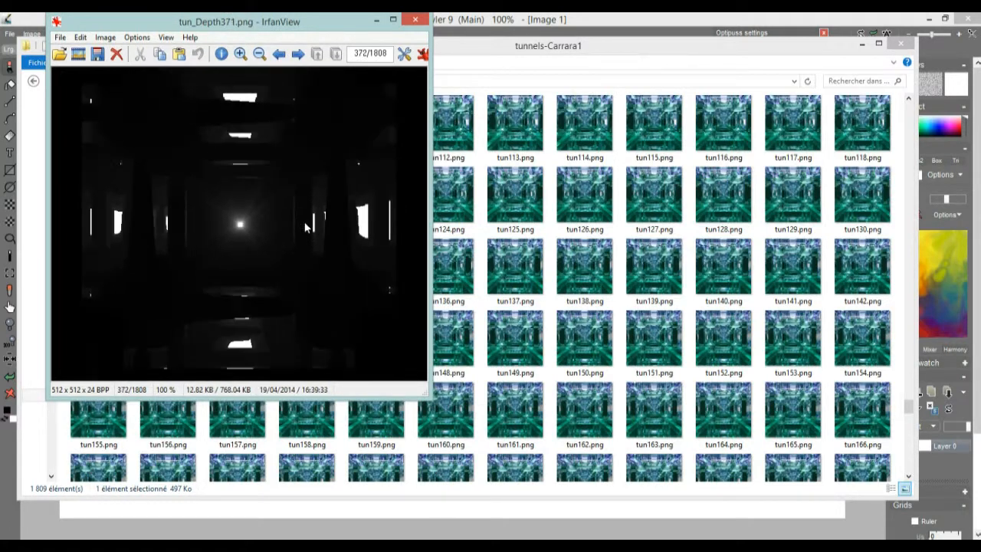
Browse quickly through the remaining depth frames after tun_Depth371.png and on into the first tun_ObjectIndex images
key("Right")
key("Right")
key("Right")
key("Right")
key("Right")
key("Right")
key("Right")
key("Right")
key("Right")
key("Right")
key("Right")
key("Right")
key("Right")
key("Right")
key("Right")
key("Right")
key("Right")
key("Right")
key("Right")
key("Right")
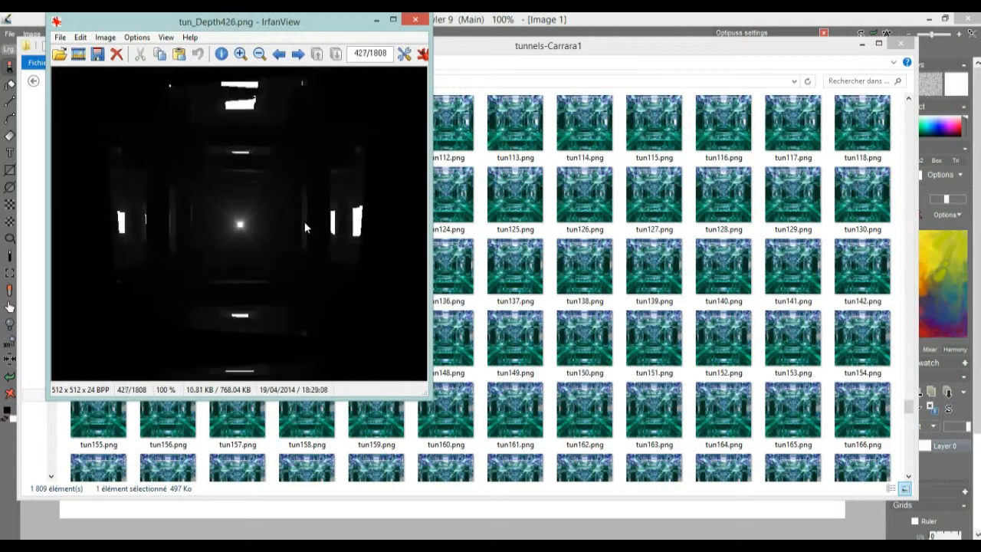
key("Right")
key("Right")
key("Right")
key("Right")
key("Right")
key("Right")
key("Right")
key("Right")
key("Right")
key("Right")
key("Right")
key("Right")
key("Right")
key("Right")
key("Right")
key("Right")
key("Right")
key("Right")
key("Right")
key("Right")
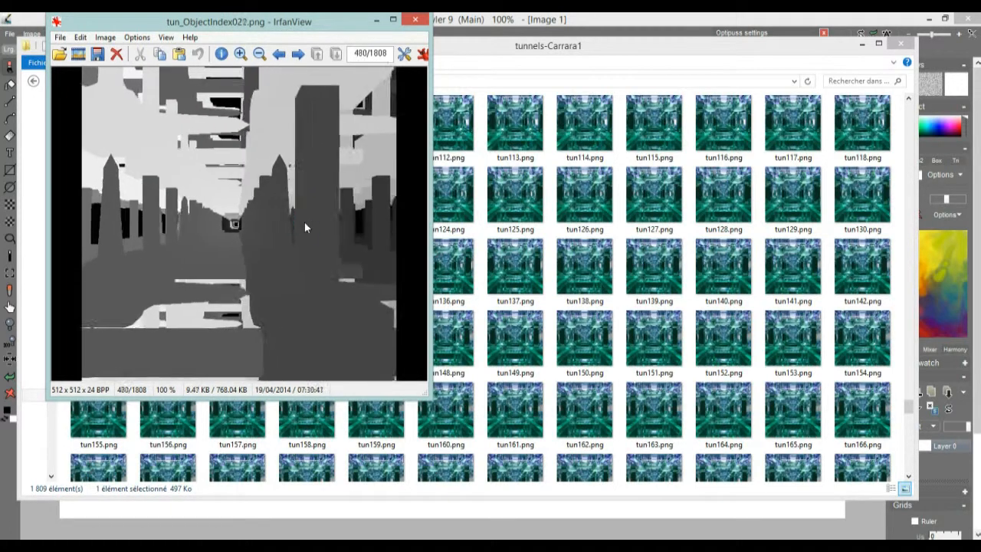
Examine the early grayscale object index frames of the tunnel sequence up to tun_ObjectIndex093.png
key("Right")
key("Right")
key("Right")
key("Right")
key("Right")
key("Right")
key("Right")
key("Right")
key("Right")
key("Right")
key("Right")
key("Right")
key("Right")
key("Right")
key("Right")
key("Right")
key("Right")
key("Right")
key("Right")
key("Right")
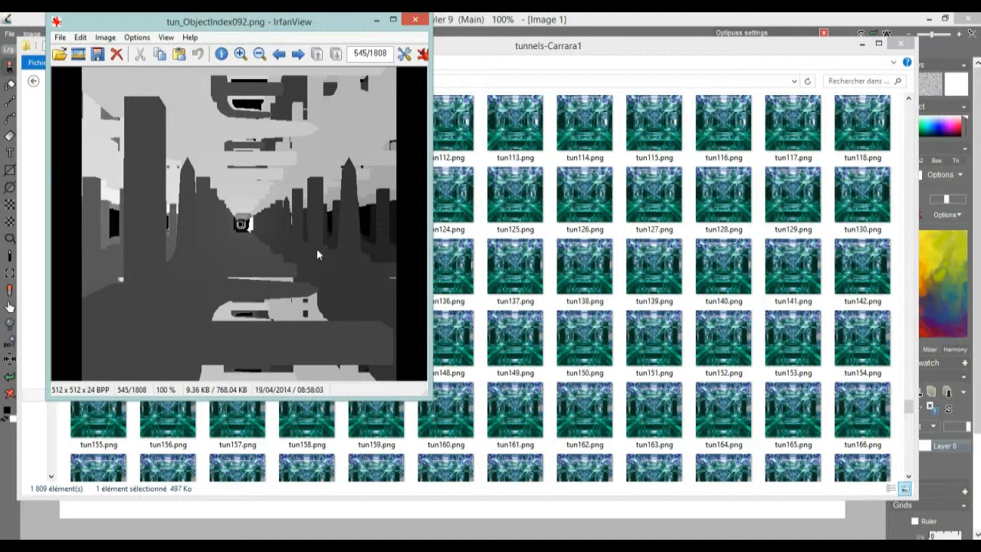
key("Right")
key("Right")
key("Right")
key("Right")
key("Right")
key("Right")
key("Right")
key("Right")
key("Right")
key("Right")
key("Right")
key("Right")
key("Right")
key("Right")
key("Right")
key("Right")
key("Right")
key("Right")
key("Right")
key("Right")
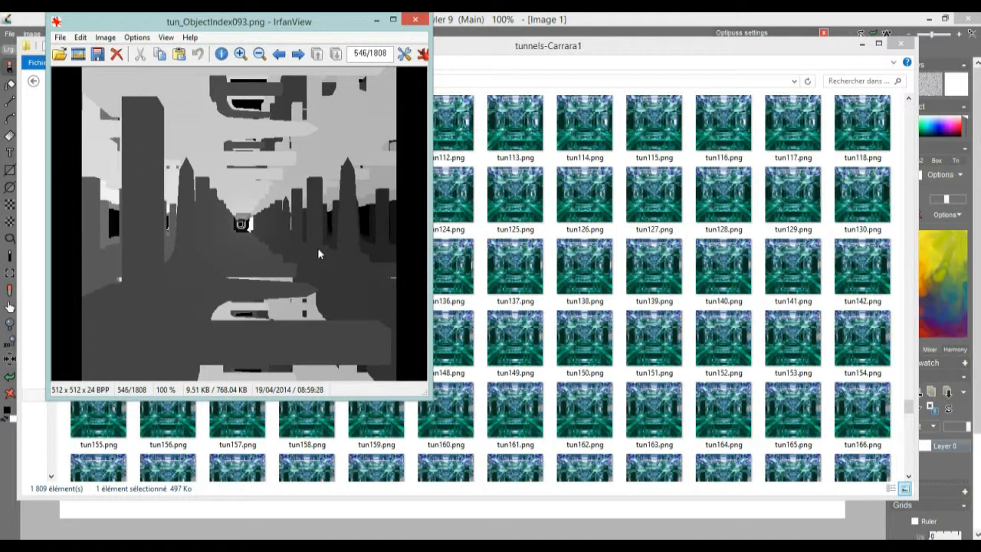
Play through the object index frames in quick succession from tun_ObjectIndex093.png to tun_ObjectIndex286.png to examine the object index animation
key("Right")
key("Right")
key("Right")
key("Right")
key("Right")
key("Right")
key("Right")
key("Right")
key("Right")
key("Right")
key("Right")
key("Right")
key("Right")
key("Right")
key("Right")
key("Right")
key("Right")
key("Right")
key("Right")
key("Right")
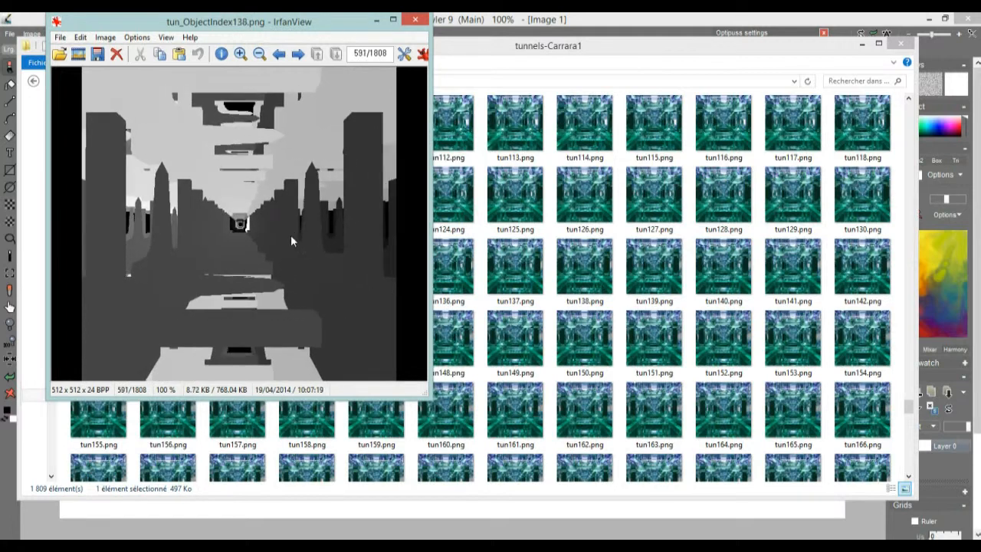
key("Right")
key("Right")
key("Right")
key("Right")
key("Right")
key("Right")
key("Right")
key("Right")
key("Right")
key("Right")
key("Right")
key("Right")
key("Right")
key("Right")
key("Right")
key("Right")
key("Right")
key("Right")
key("Right")
key("Right")
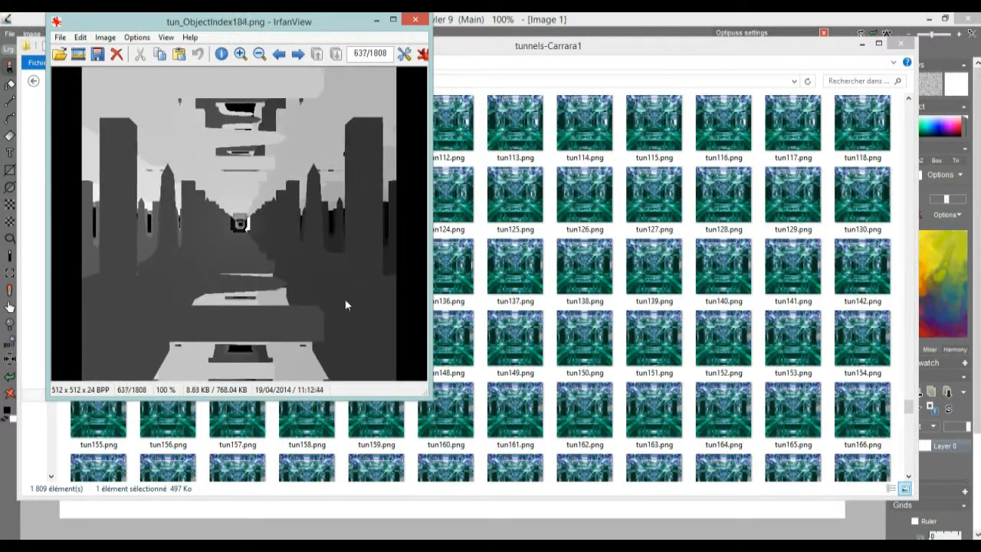
key("Right")
key("Right")
key("Right")
key("Right")
key("Right")
key("Right")
key("Right")
key("Right")
key("Right")
key("Right")
key("Right")
key("Right")
key("Right")
key("Right")
key("Right")
key("Right")
key("Right")
key("Right")
key("Right")
key("Right")
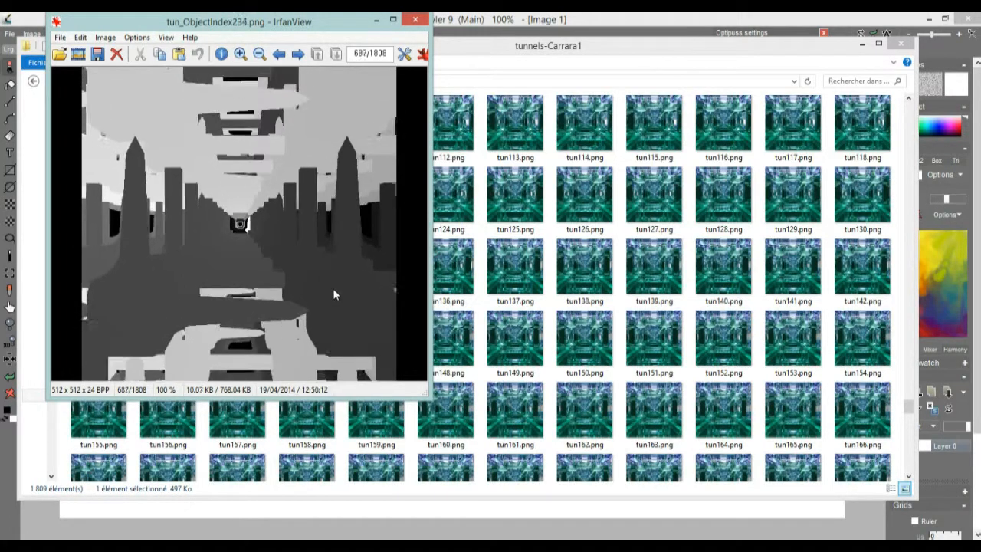
key("Right")
key("Right")
key("Right")
key("Right")
key("Right")
key("Right")
key("Right")
key("Right")
key("Right")
key("Right")
key("Right")
key("Right")
key("Right")
key("Right")
key("Right")
key("Right")
key("Right")
key("Right")
key("Right")
key("Right")
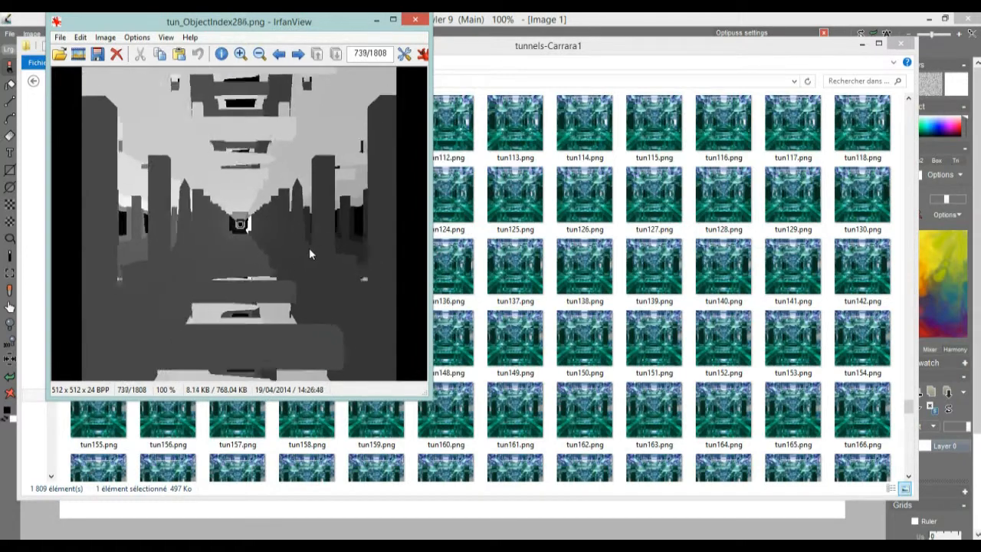
Play through the object index frames in quick succession from tun_ObjectIndex286.png to tun_ObjectIndex334.png
key("Right")
key("Right")
key("Right")
key("Right")
key("Right")
key("Right")
key("Right")
key("Right")
key("Right")
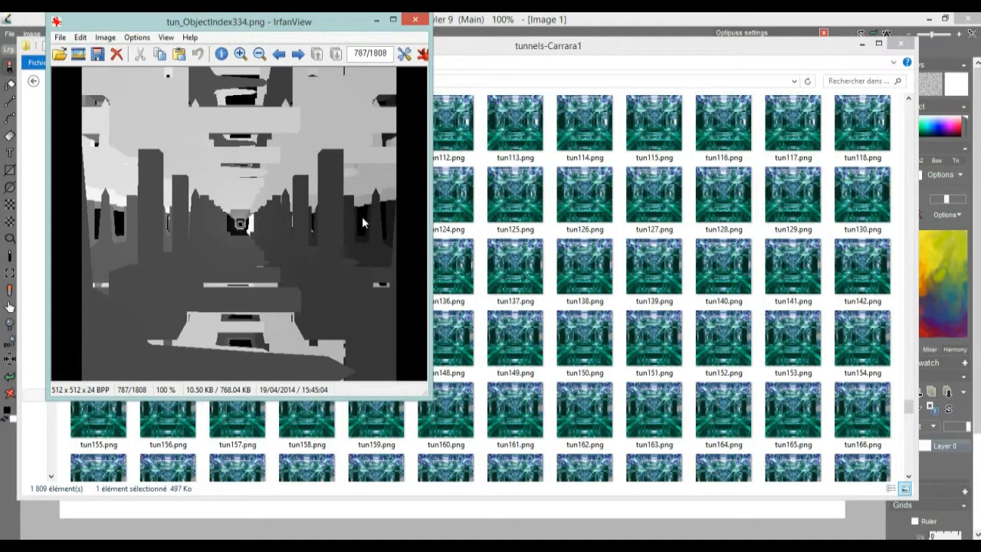
Examine the later object index frames of the tunnel sequence from tun_ObjectIndex334.png up to tun_ObjectIndex417.png
key("Right")
key("Right")
key("Right")
key("Right")
key("Right")
key("Right")
key("Right")
key("Right")
key("Right")
key("Right")
key("Right")
key("Right")
key("Right")
key("Right")
key("Right")
key("Right")
key("Right")
key("Right")
key("Right")
key("Right")
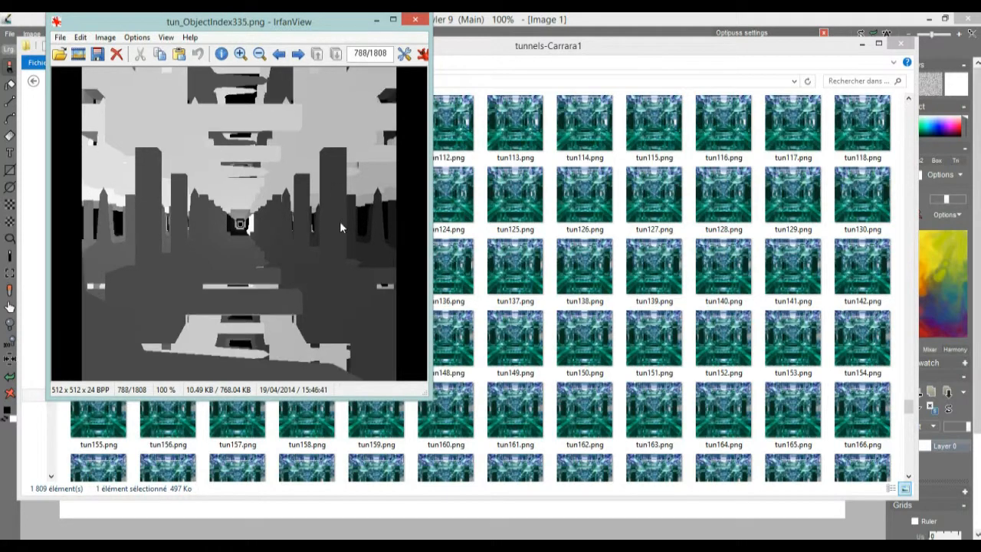
key("Right")
key("Right")
key("Right")
key("Right")
key("Right")
key("Right")
key("Right")
key("Right")
key("Right")
key("Right")
key("Right")
key("Right")
key("Right")
key("Right")
key("Right")
key("Right")
key("Right")
key("Right")
key("Right")
key("Right")
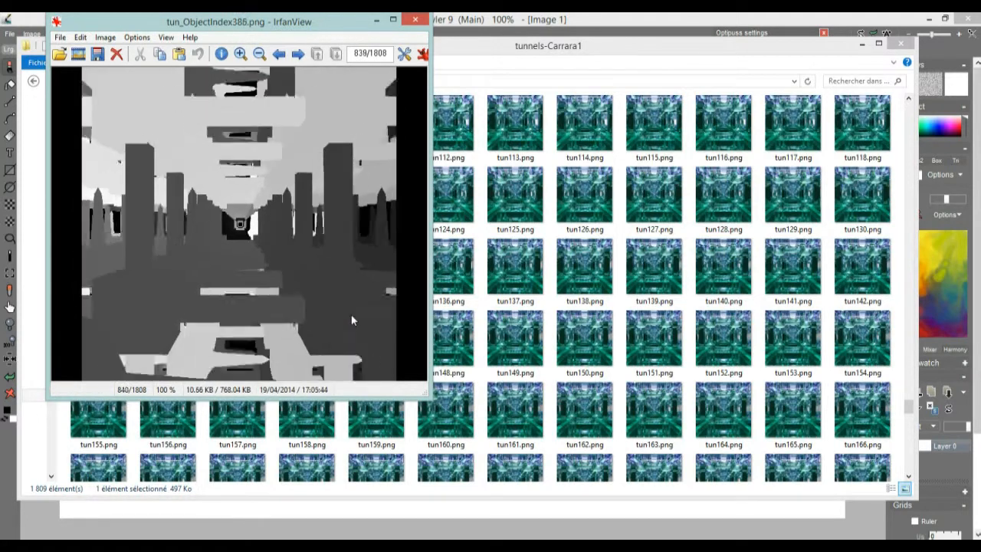
key("Right")
key("Right")
key("Right")
key("Right")
key("Right")
key("Right")
key("Right")
key("Right")
key("Right")
key("Right")
key("Right")
key("Right")
key("Right")
key("Right")
key("Right")
key("Right")
key("Right")
key("Right")
key("Right")
key("Right")
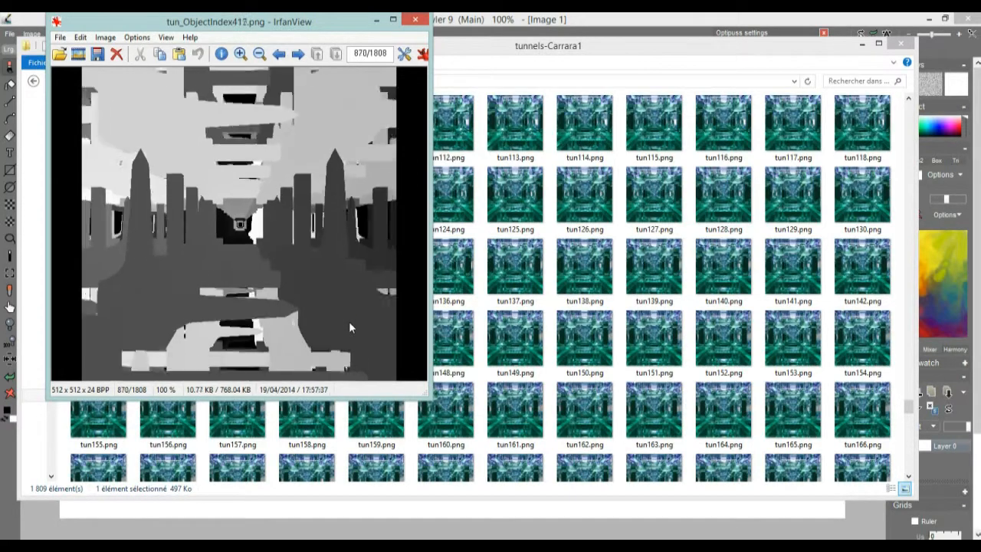
Browse past the remaining object index frames and on into the first colored velocity pass images up to tun_Velocity019.png
key("Right")
key("Right")
key("Right")
key("Right")
key("Right")
key("Right")
key("Right")
key("Right")
key("Right")
key("Right")
key("Right")
key("Right")
key("Right")
key("Right")
key("Right")
key("Right")
key("Right")
key("Right")
key("Right")
key("Right")
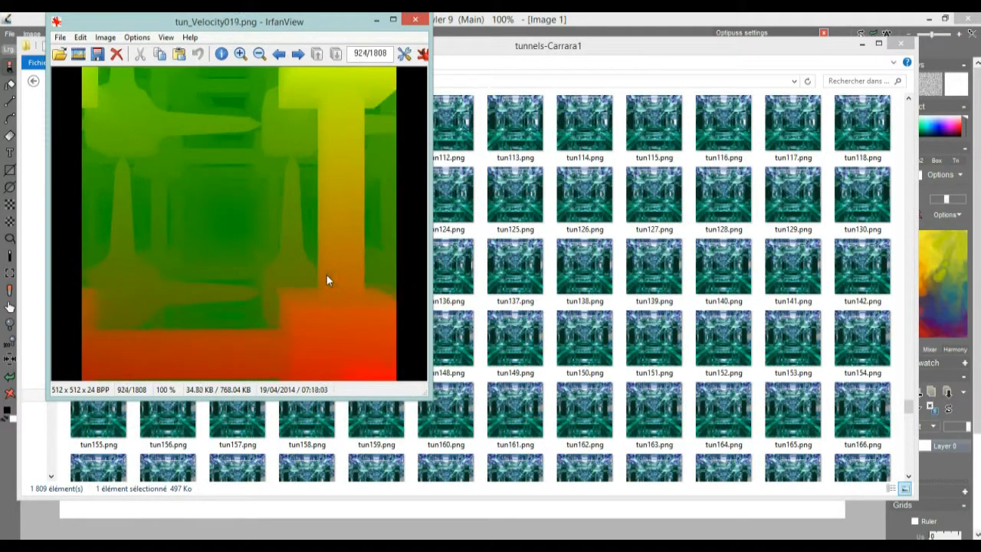
Play through the velocity frames in quick succession from tun_Velocity019.png to tun_Velocity178.png to examine the velocity animation
key("Right")
key("Right")
key("Right")
key("Right")
key("Right")
key("Right")
key("Right")
key("Right")
key("Right")
key("Right")
key("Right")
key("Right")
key("Right")
key("Right")
key("Right")
key("Right")
key("Right")
key("Right")
key("Right")
key("Right")
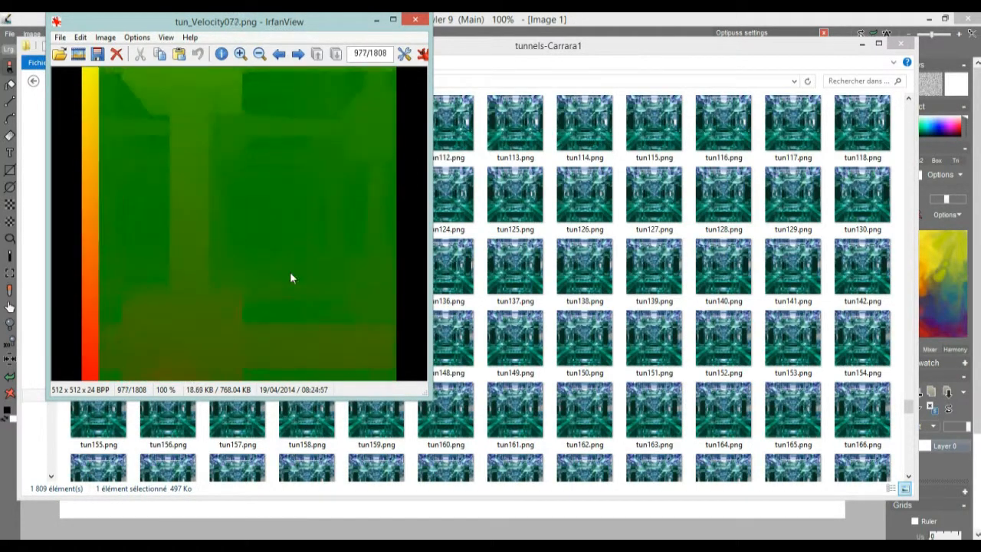
key("Right")
key("Right")
key("Right")
key("Right")
key("Right")
key("Right")
key("Right")
key("Right")
key("Right")
key("Right")
key("Right")
key("Right")
key("Right")
key("Right")
key("Right")
key("Right")
key("Right")
key("Right")
key("Right")
key("Right")
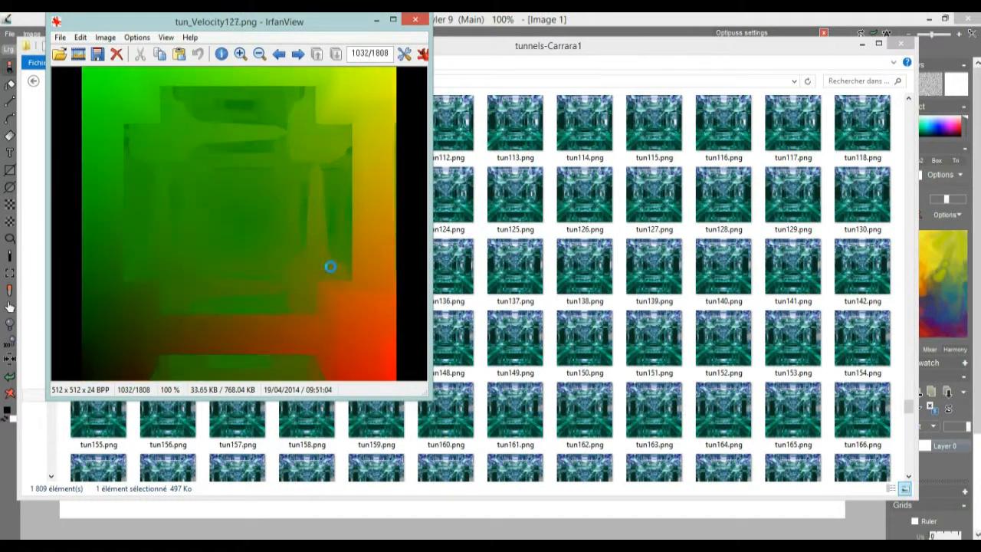
key("Right")
key("Right")
key("Right")
key("Right")
key("Right")
key("Right")
key("Right")
key("Right")
key("Right")
key("Right")
key("Right")
key("Right")
key("Right")
key("Right")
key("Right")
key("Right")
key("Right")
key("Right")
key("Right")
key("Right")
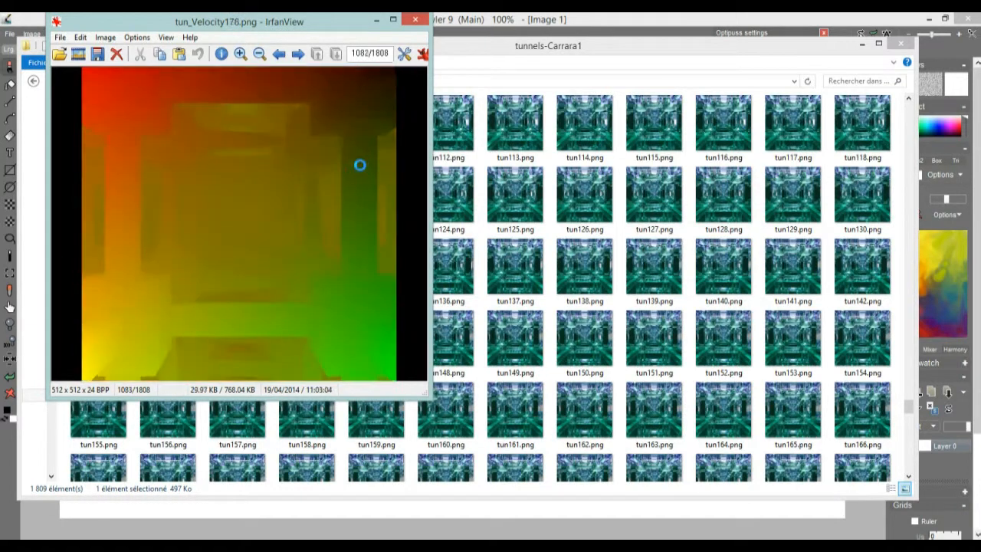
Play through the velocity pass frames in quick succession from tun_Velocity178.png to tun_Velocity341.png
key("Right")
key("Right")
key("Right")
key("Right")
key("Right")
key("Right")
key("Right")
key("Right")
key("Right")
key("Right")
key("Right")
key("Right")
key("Right")
key("Right")
key("Right")
key("Right")
key("Right")
key("Right")
key("Right")
key("Right")
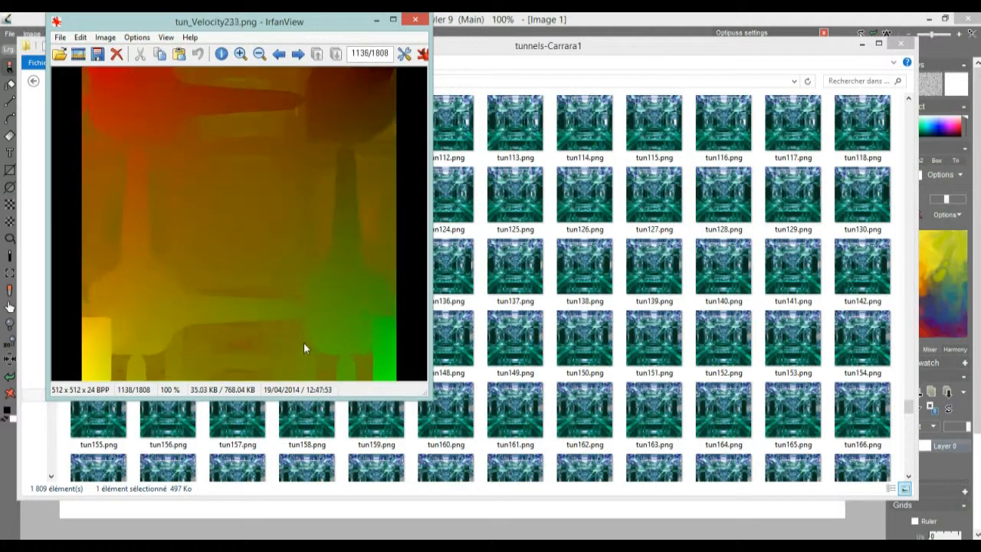
key("Right")
key("Right")
key("Right")
key("Right")
key("Right")
key("Right")
key("Right")
key("Right")
key("Right")
key("Right")
key("Right")
key("Right")
key("Right")
key("Right")
key("Right")
key("Right")
key("Right")
key("Right")
key("Right")
key("Right")
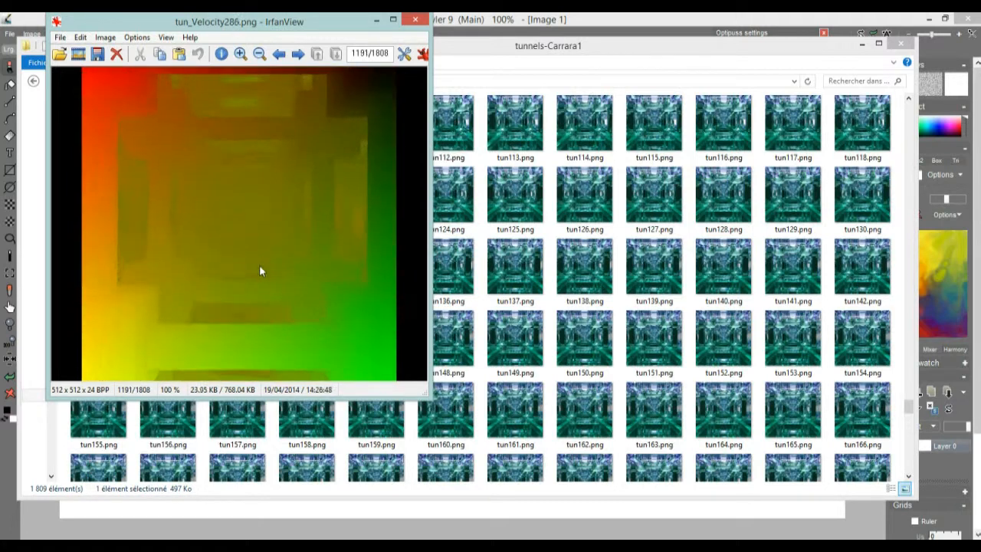
key("Right")
key("Right")
key("Right")
key("Right")
key("Right")
key("Right")
key("Right")
key("Right")
key("Right")
key("Right")
key("Right")
key("Right")
key("Right")
key("Right")
key("Right")
key("Right")
key("Right")
key("Right")
key("Right")
key("Right")
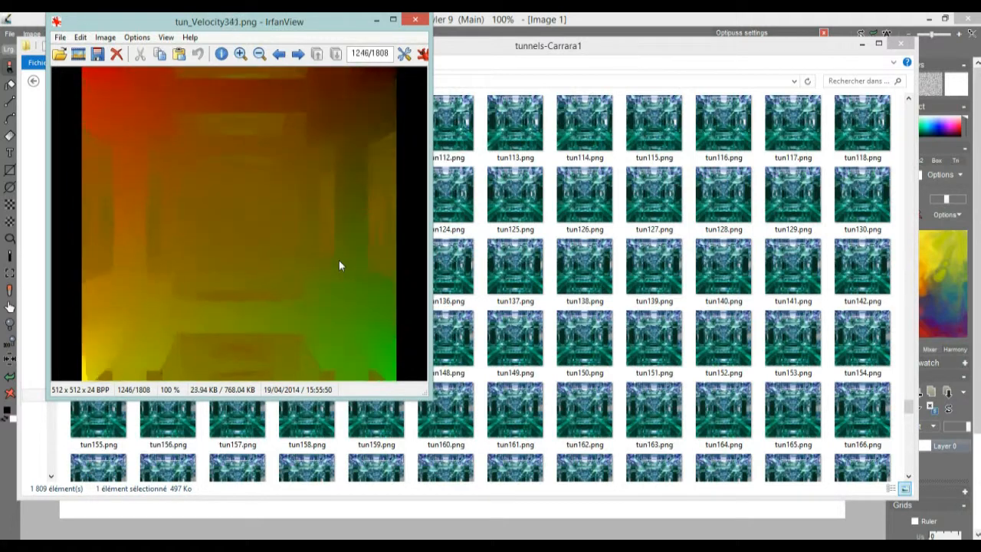
Examine the later velocity frames of the tunnel sequence from tun_Velocity341.png onward, close to the end of the pass
key("Right")
key("Right")
key("Right")
key("Right")
key("Right")
key("Right")
key("Right")
key("Right")
key("Right")
key("Right")
key("Right")
key("Right")
key("Right")
key("Right")
key("Right")
key("Right")
key("Right")
key("Right")
key("Right")
key("Right")
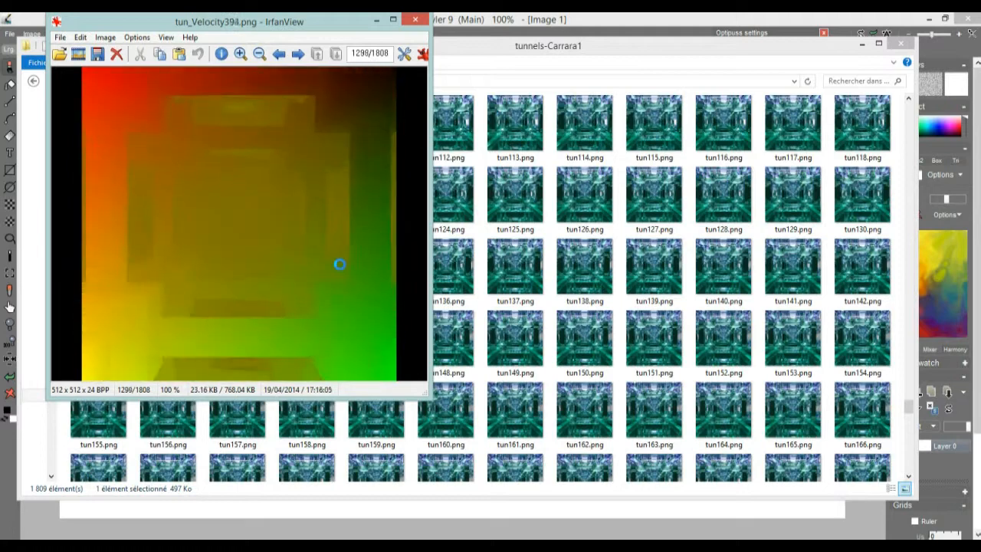
key("Right")
key("Right")
key("Right")
key("Right")
key("Right")
key("Right")
key("Right")
key("Right")
key("Right")
key("Right")
key("Right")
key("Right")
key("Right")
key("Right")
key("Right")
key("Right")
key("Right")
key("Right")
key("Right")
key("Right")
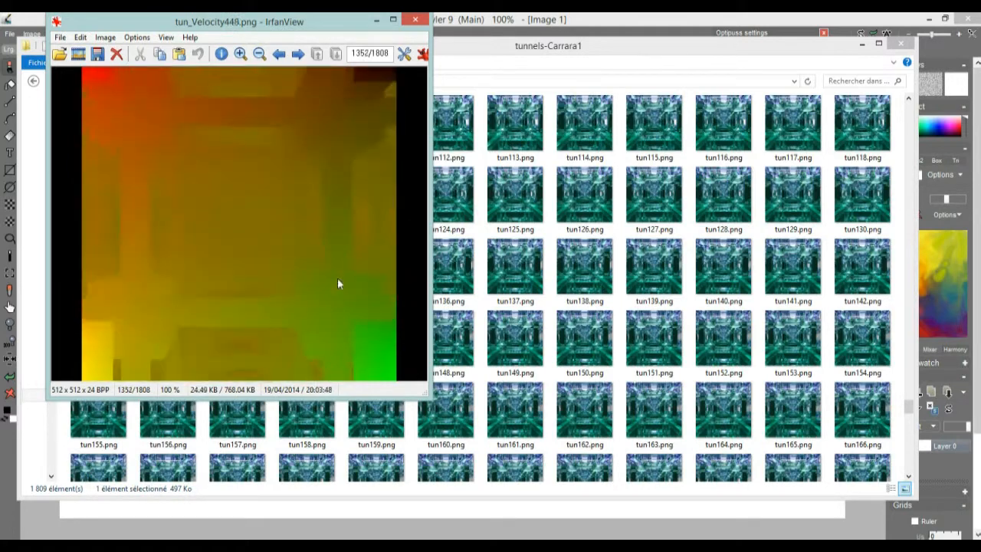
Browse past the remaining velocity frames and on into the final rendered color frames up to tun050.png
key("Right")
key("Right")
key("Right")
key("Right")
key("Right")
key("Right")
key("Right")
key("Right")
key("Right")
key("Right")
key("Right")
key("Right")
key("Right")
key("Right")
key("Right")
key("Right")
key("Right")
key("Right")
key("Right")
key("Right")
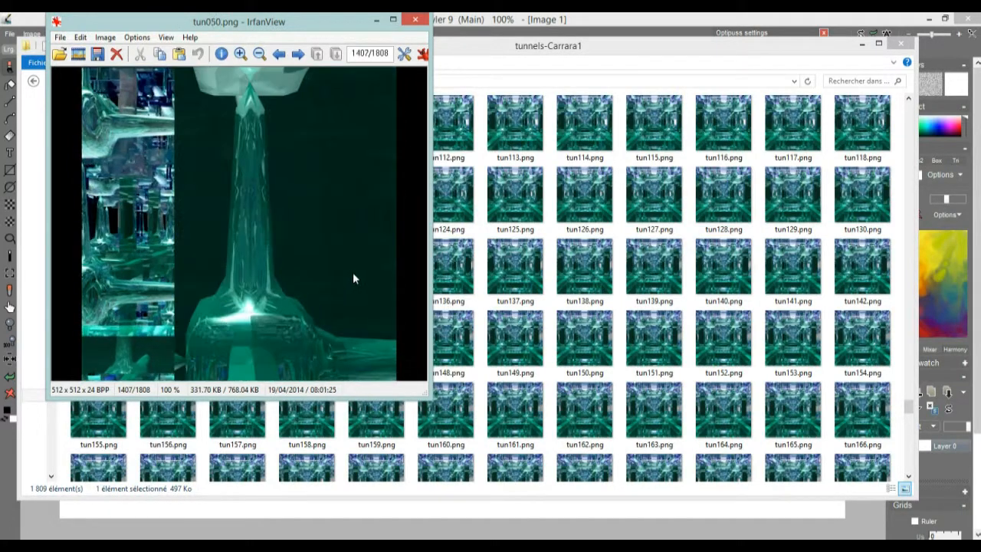
Play through the rendered tunnel frames in quick succession from tun050.png to tun139.png to examine the color animation
key("Right")
key("Right")
key("Right")
key("Right")
key("Right")
key("Right")
key("Right")
key("Right")
key("Right")
key("Right")
key("Right")
key("Right")
key("Right")
key("Right")
key("Right")
key("Right")
key("Right")
key("Right")
key("Right")
key("Right")
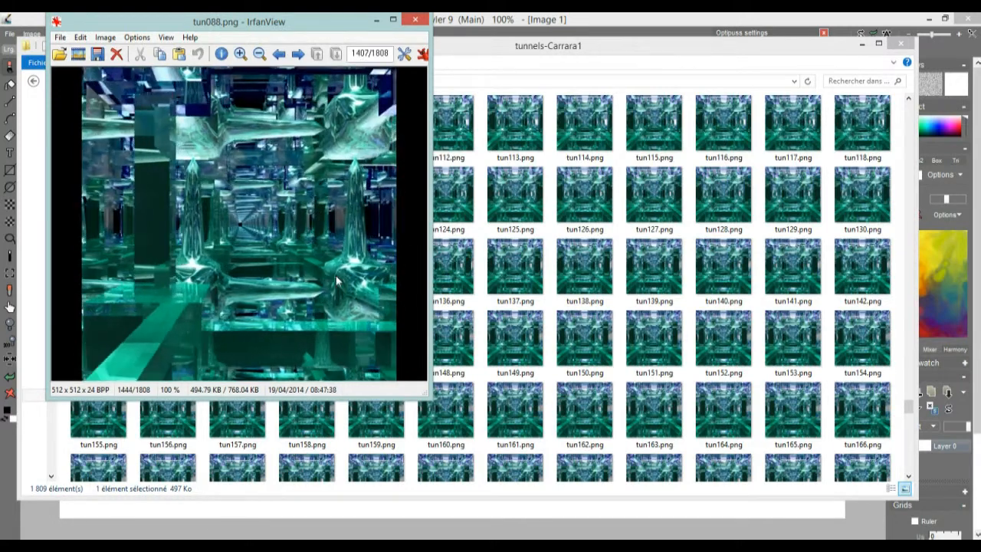
key("Right")
key("Right")
key("Right")
key("Right")
key("Right")
key("Right")
key("Right")
key("Right")
key("Right")
key("Right")
key("Right")
key("Right")
key("Right")
key("Right")
key("Right")
key("Right")
key("Right")
key("Right")
key("Right")
key("Right")
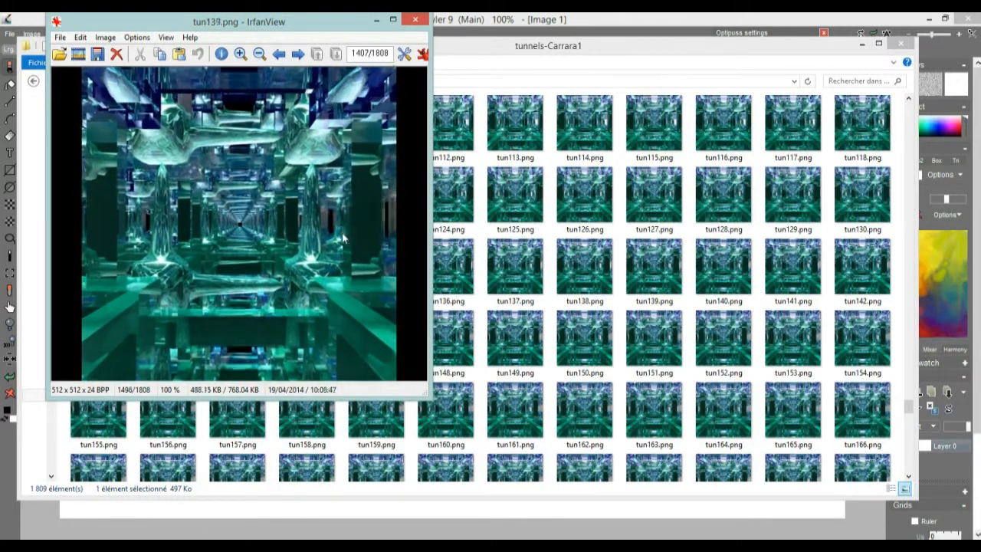
Play through the remaining rendered tunnel frames in quick succession from tun139.png to tun306.png to examine the color animation
key("Right")
key("Right")
key("Right")
key("Right")
key("Right")
key("Right")
key("Right")
key("Right")
key("Right")
key("Right")
key("Right")
key("Right")
key("Right")
key("Right")
key("Right")
key("Right")
key("Right")
key("Right")
key("Right")
key("Right")
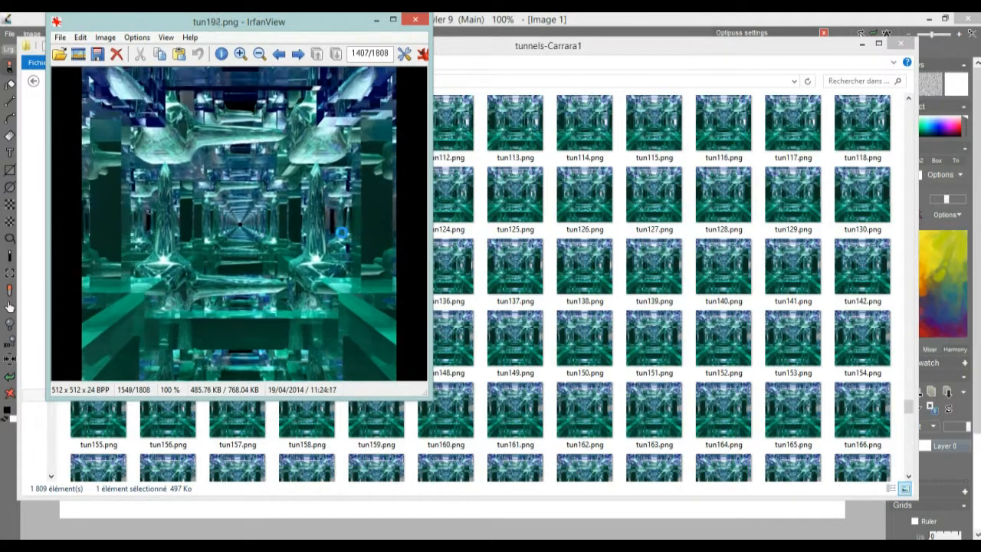
key("Right")
key("Right")
key("Right")
key("Right")
key("Right")
key("Right")
key("Right")
key("Right")
key("Right")
key("Right")
key("Right")
key("Right")
key("Right")
key("Right")
key("Right")
key("Right")
key("Right")
key("Right")
key("Right")
key("Right")
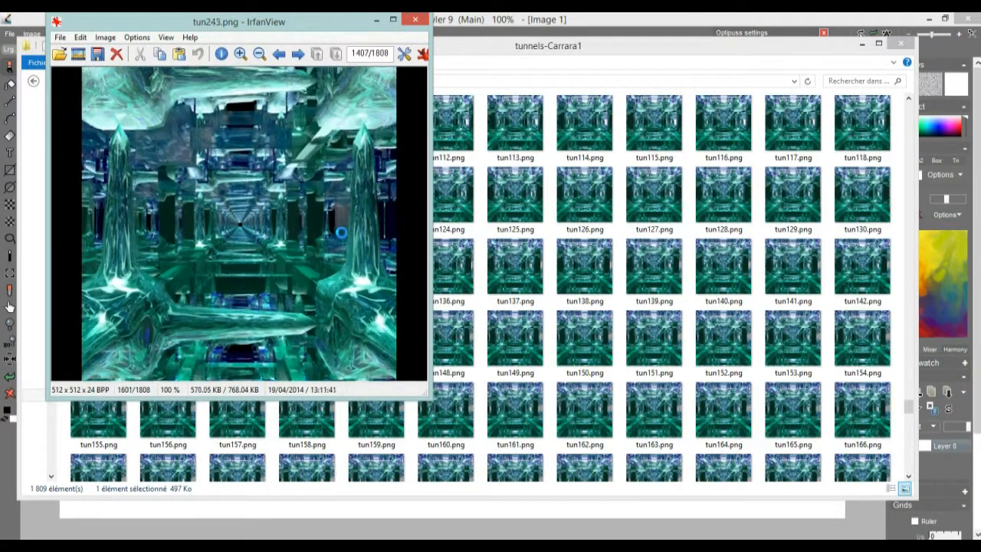
key("Right")
key("Right")
key("Right")
key("Right")
key("Right")
key("Right")
key("Right")
key("Right")
key("Right")
key("Right")
key("Right")
key("Right")
key("Right")
key("Right")
key("Right")
key("Right")
key("Right")
key("Right")
key("Right")
key("Right")
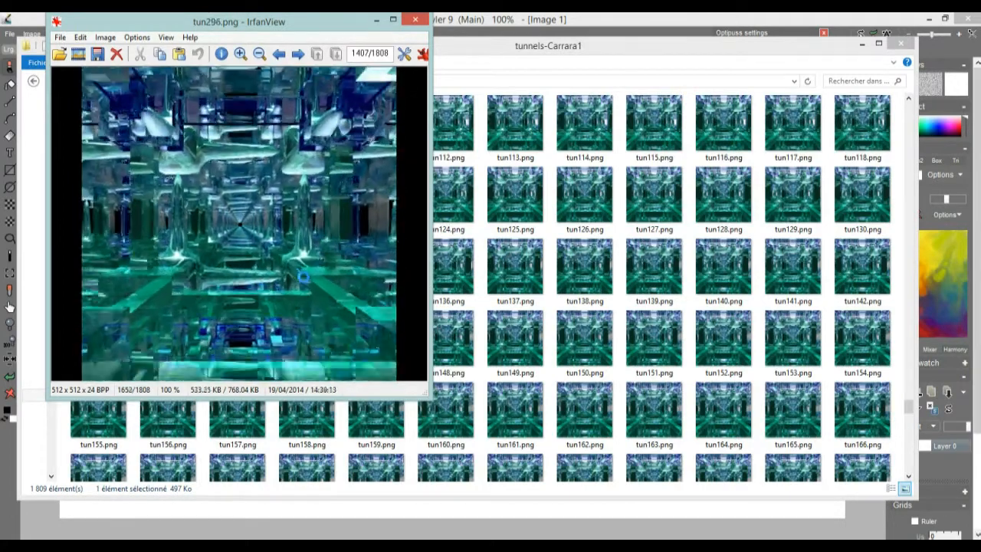
Close the image viewer, switch to Howler and move the Optipuss settings window down toward the canvas's lower right
left_click_drag(360, 21, 481, 85)
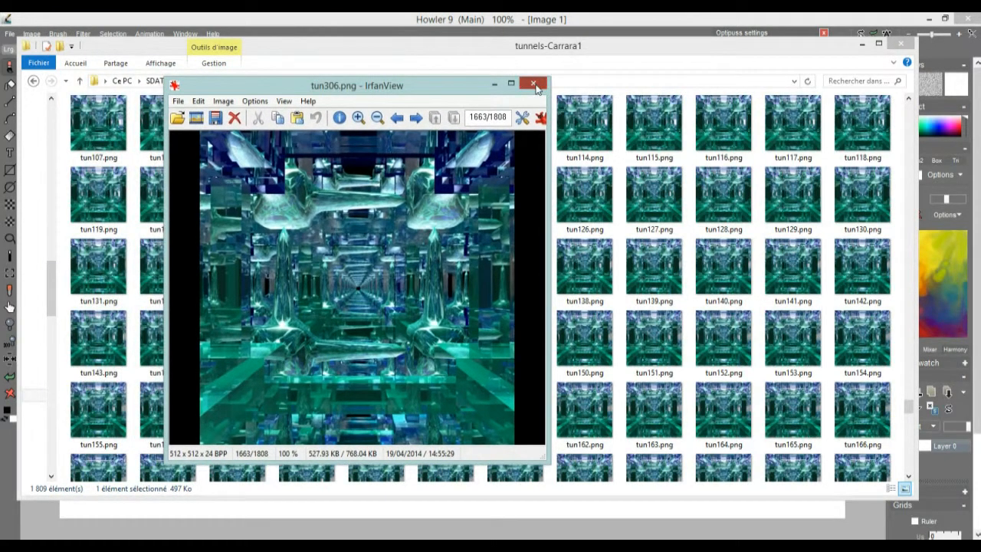
left_click(535, 83)
left_click(565, 17)
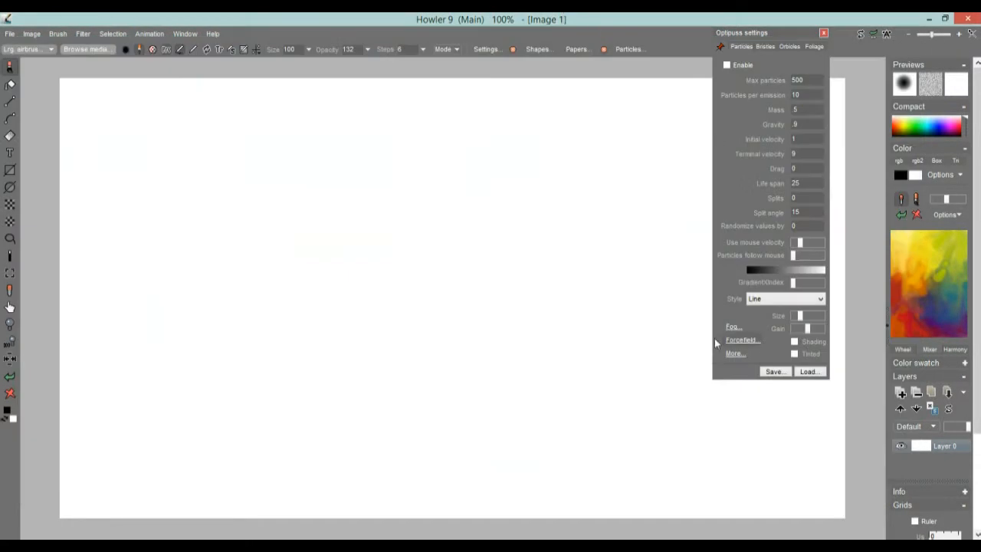
left_click_drag(798, 33, 844, 139)
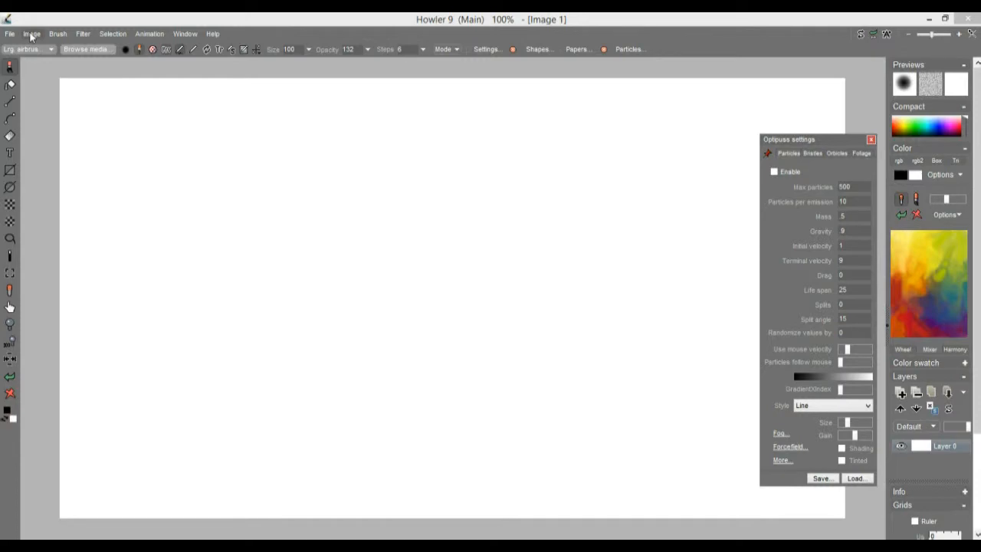
Open tun110.png from the tunnels-Carrara1 folder in an enlarged viewer to check its pixel dimensions, then close it and return to Howler
key("alt+Tab")
double_click(311, 123)
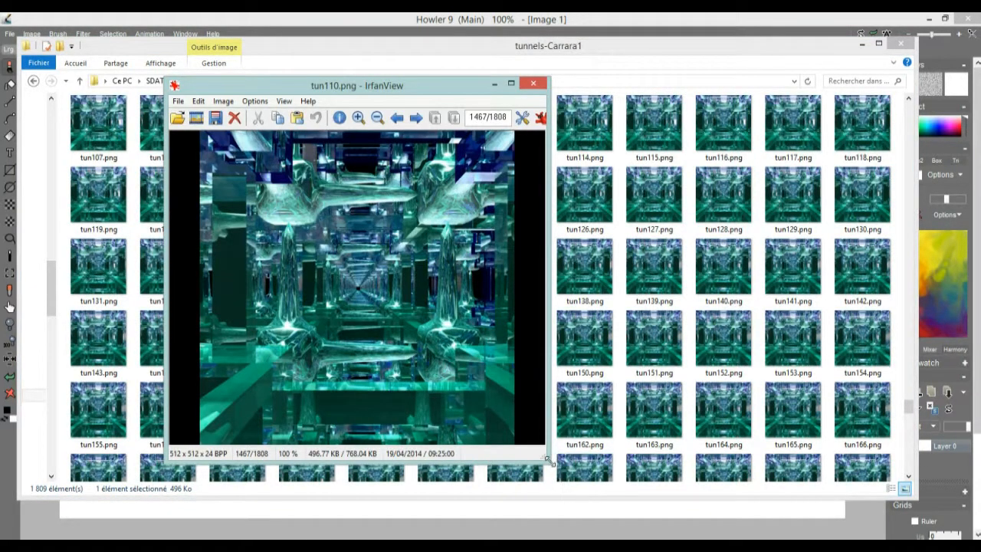
left_click_drag(540, 455, 618, 500)
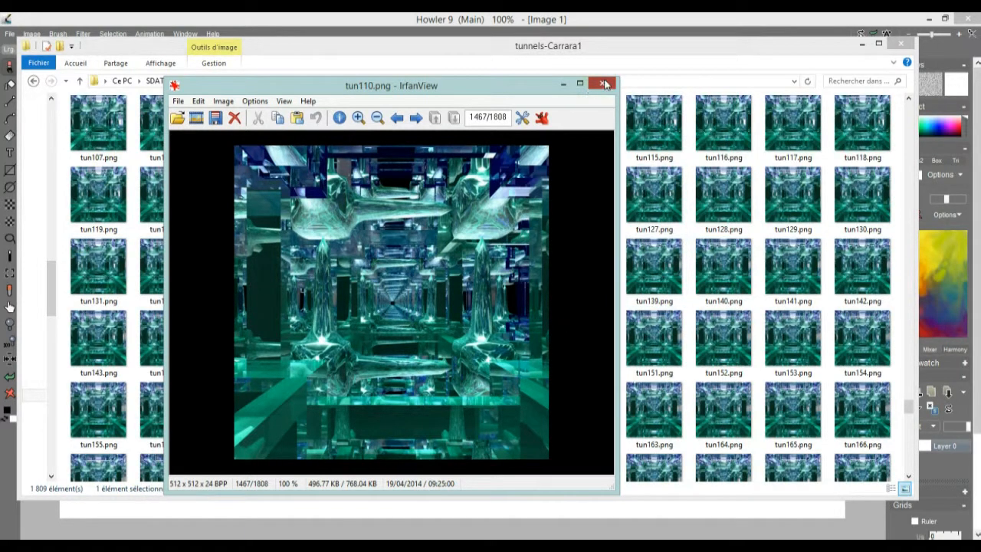
left_click(603, 84)
left_click(633, 19)
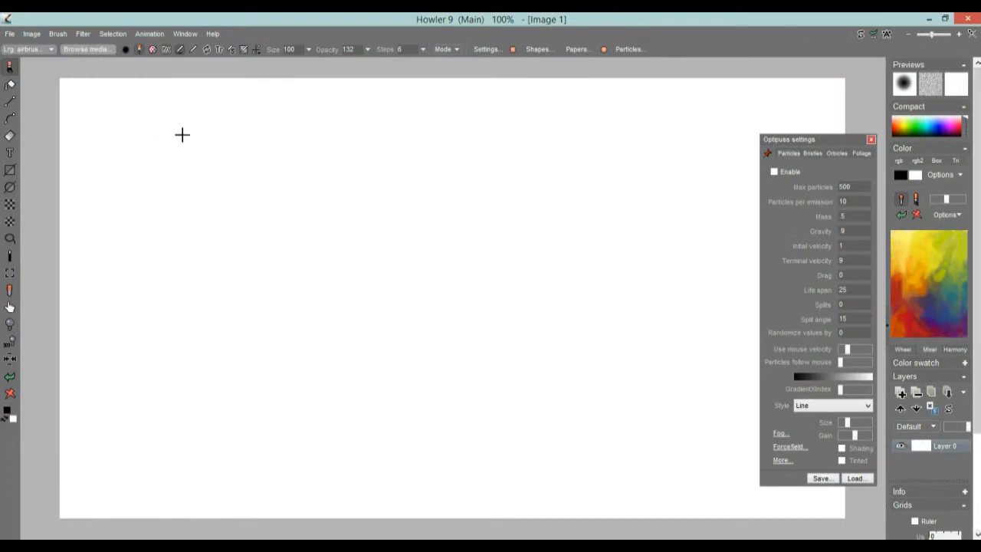
Replace the current document with a new unconstrained image 512 pixels wide and 512 pixels high
left_click(10, 33)
left_click(36, 42)
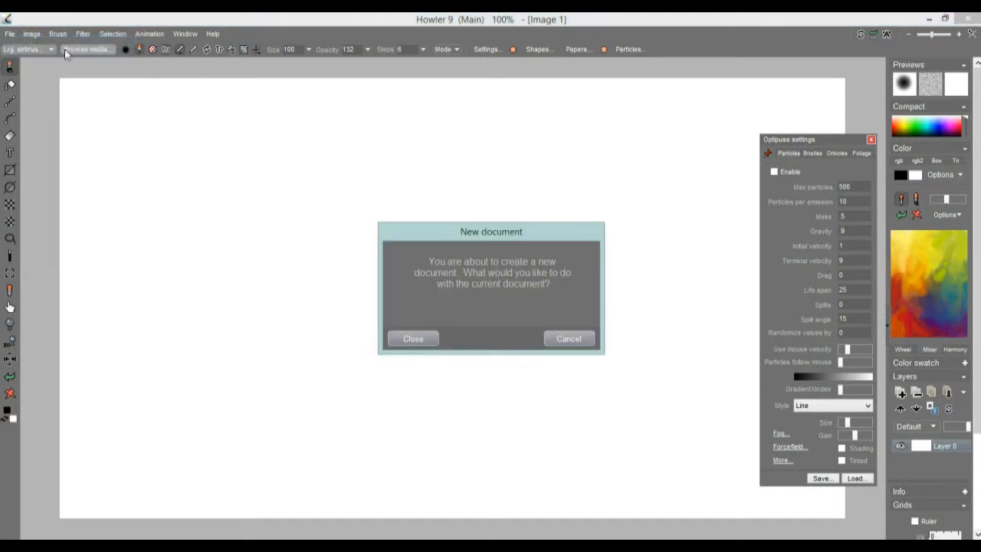
left_click(429, 338)
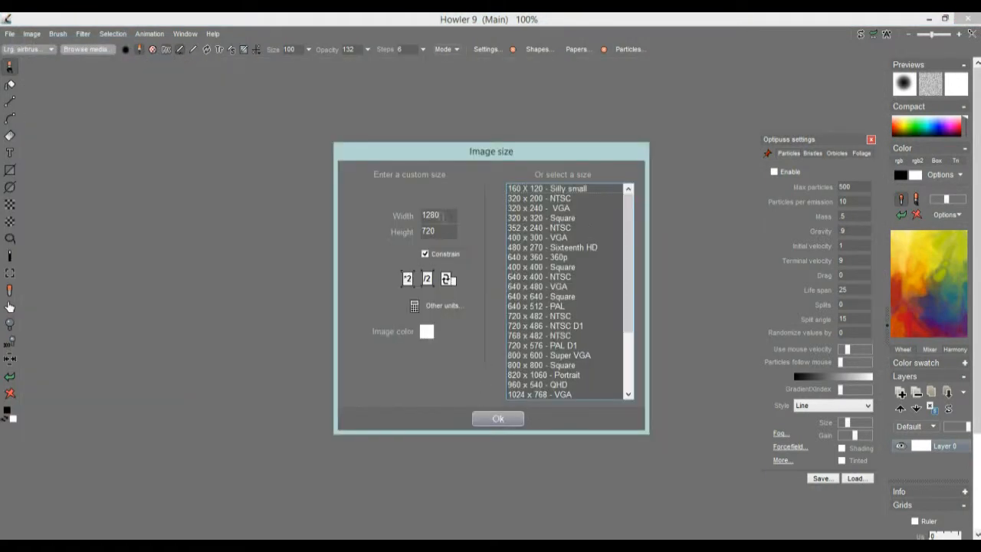
type("512")
left_click(426, 254)
key("Tab")
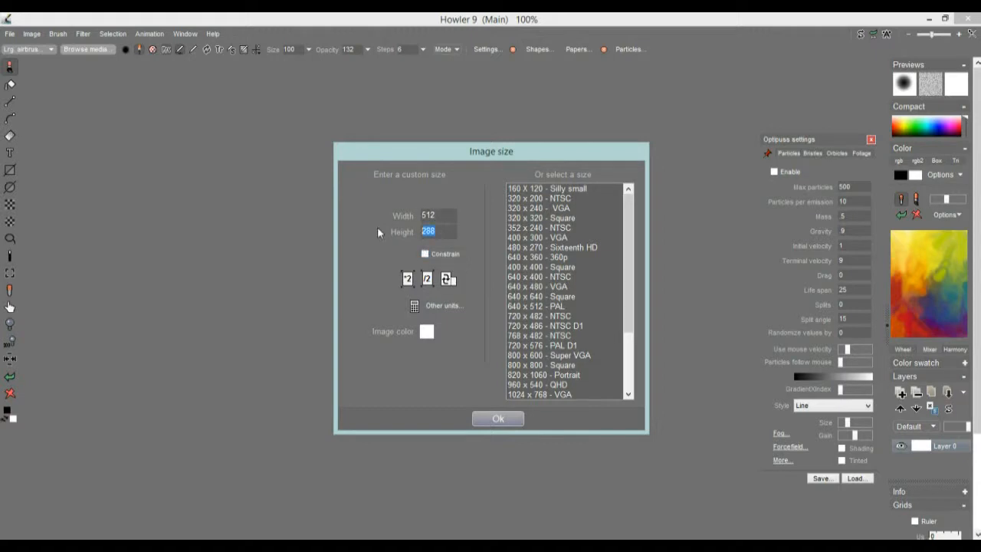
key("BackSpace")
type("512")
left_click(500, 419)
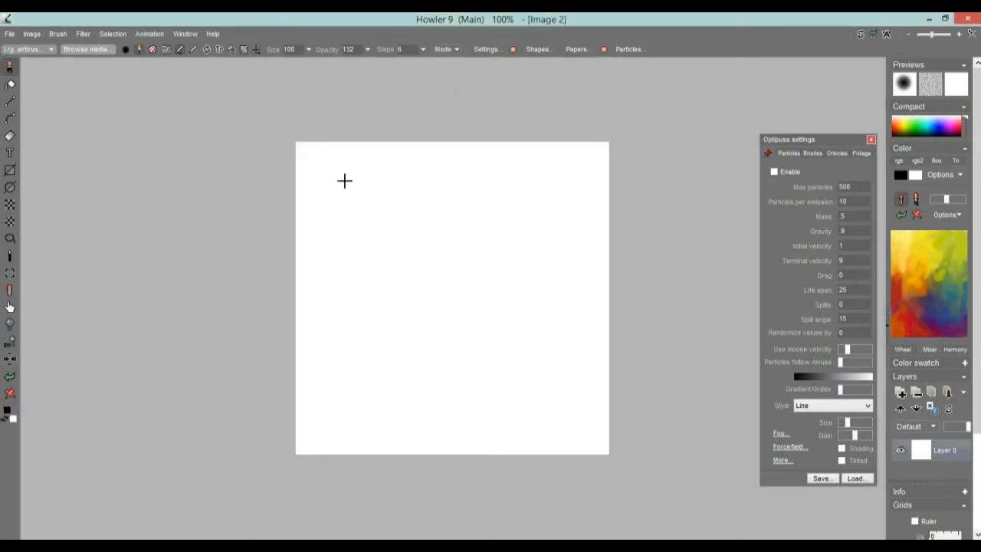
Create a 200-frame animation from the blank image, initialized by copying the current frame
left_click(148, 34)
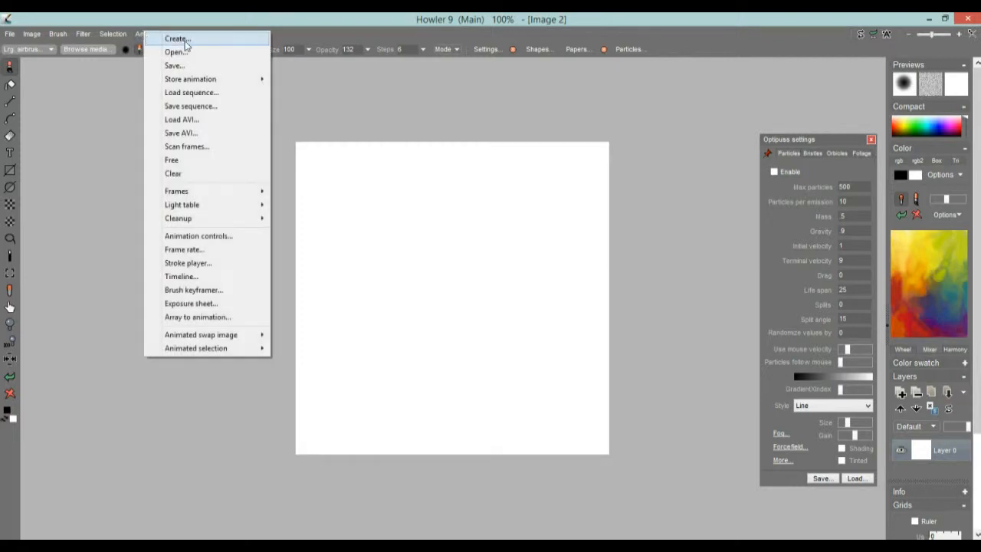
left_click(185, 40)
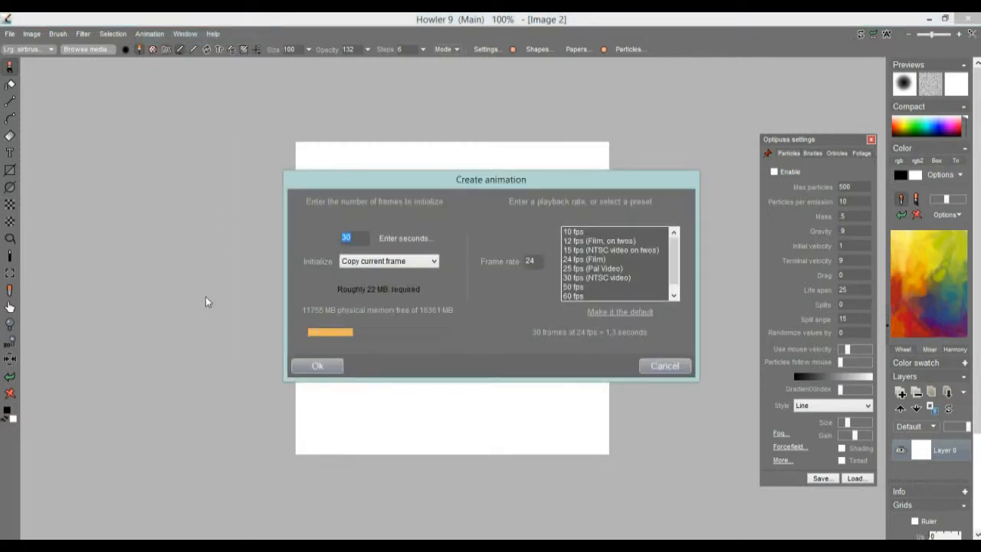
type("200")
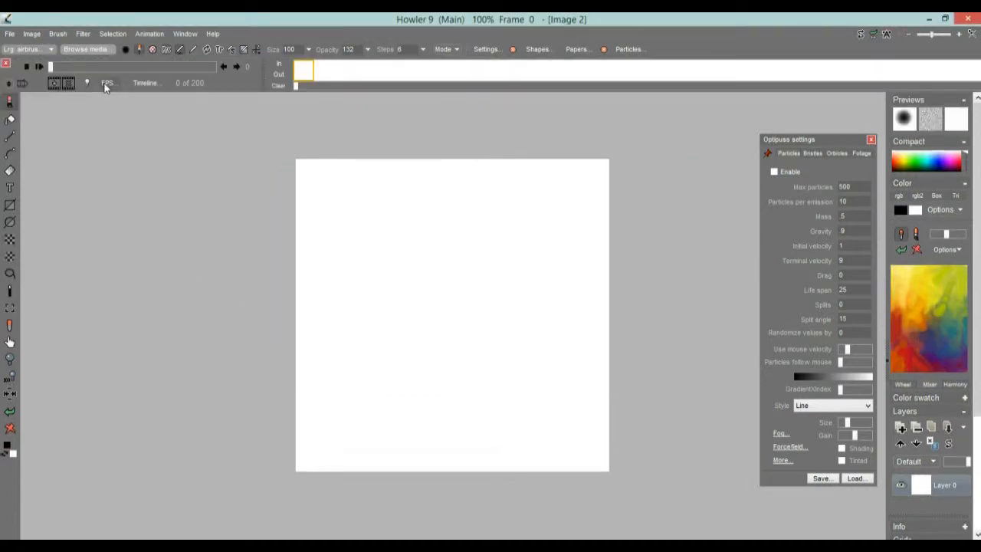
Set the animation's playback rate to 30 fps (NTSC video)
left_click(107, 83)
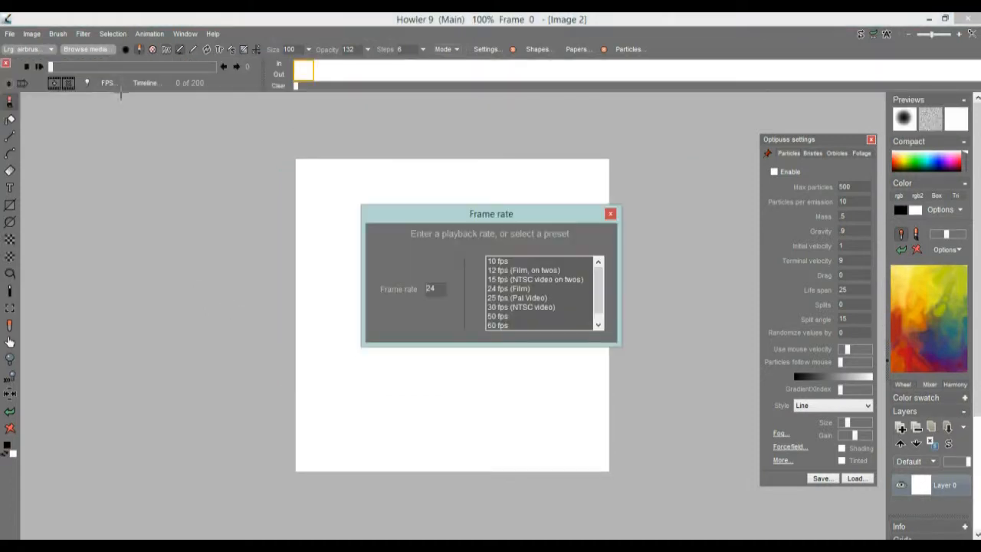
left_click(502, 307)
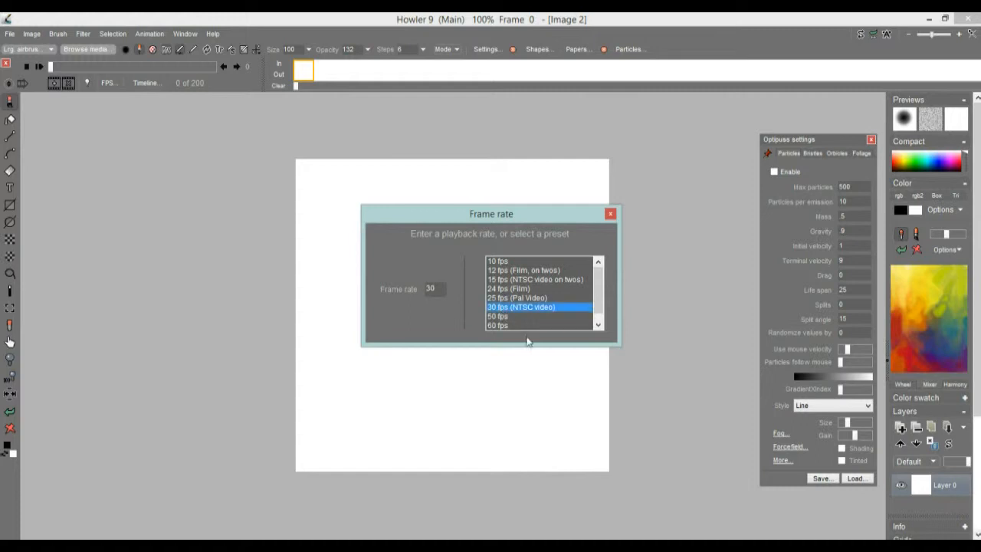
left_click(610, 214)
mouse_move(56, 68)
left_mouse_down()
mouse_move(213, 68)
mouse_move(61, 70)
mouse_move(53, 83)
left_mouse_up()
Render a Dread plating texture on the blank first frame with scale 7 and weathering 100
left_click(82, 35)
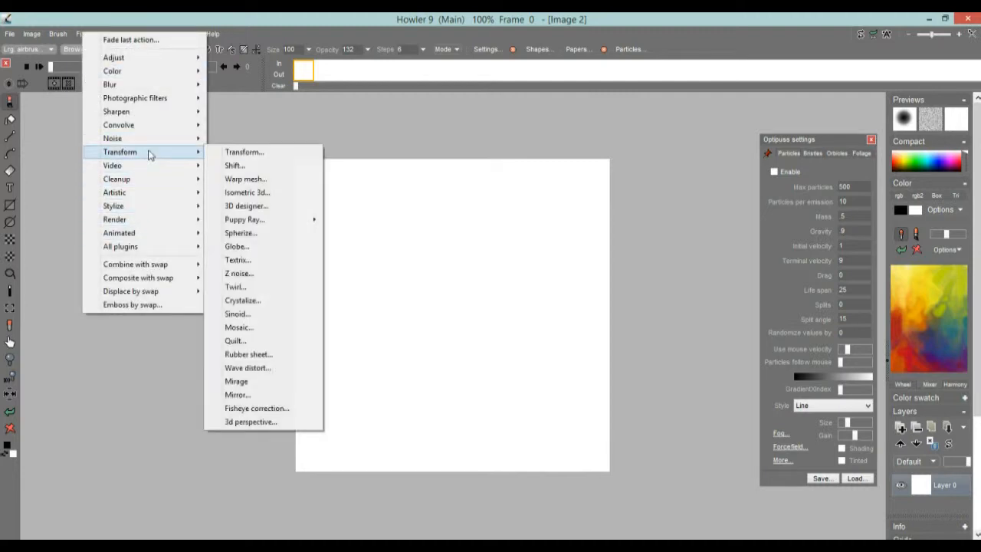
mouse_move(142, 212)
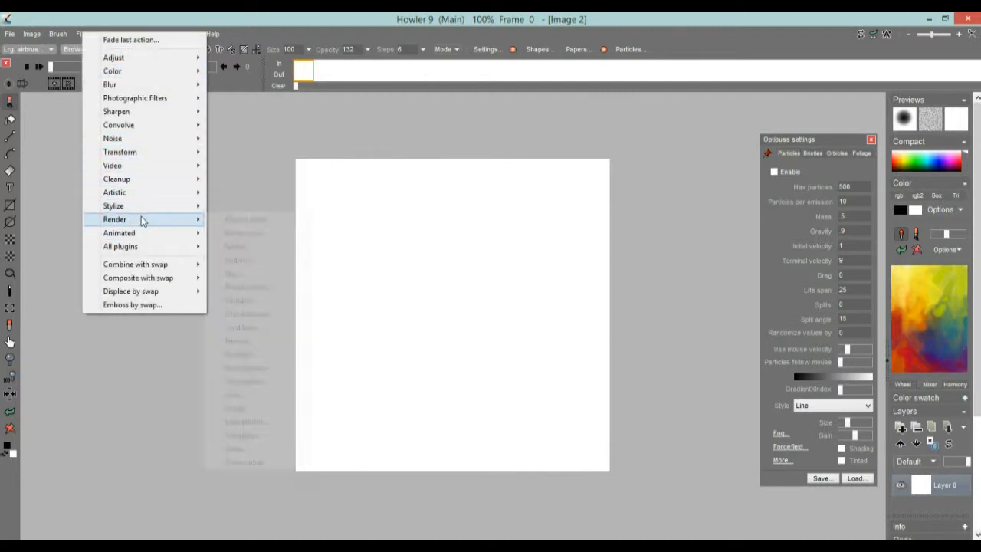
mouse_move(276, 248)
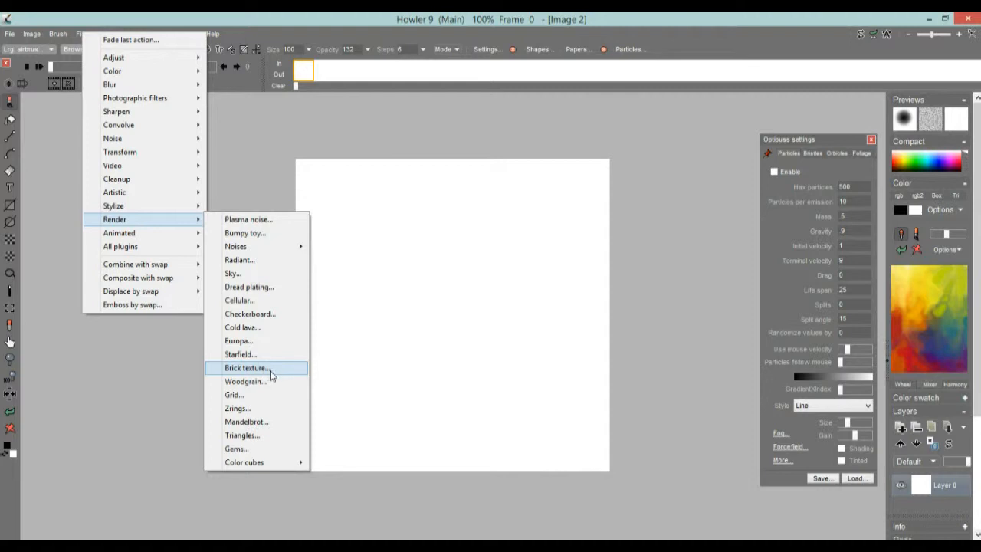
left_click(253, 288)
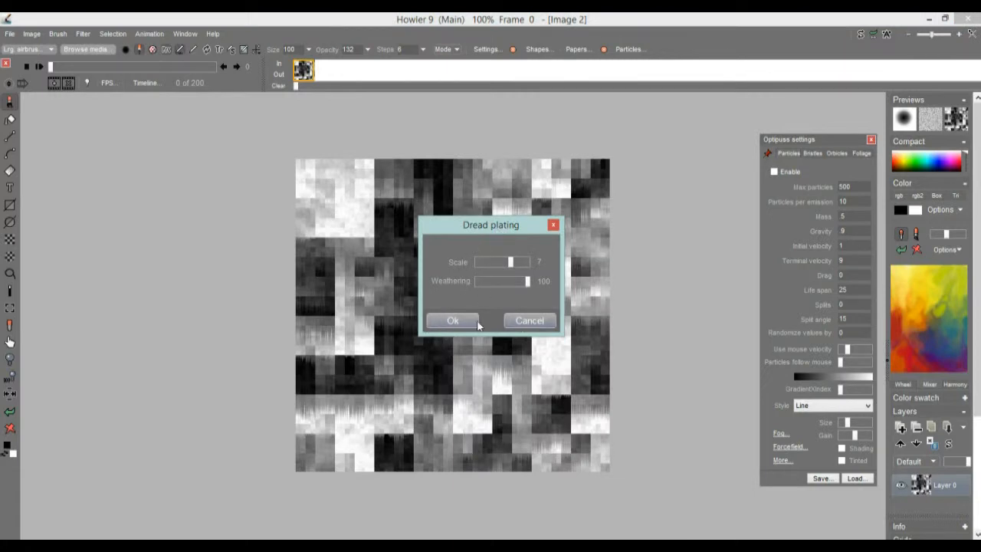
left_click(451, 322)
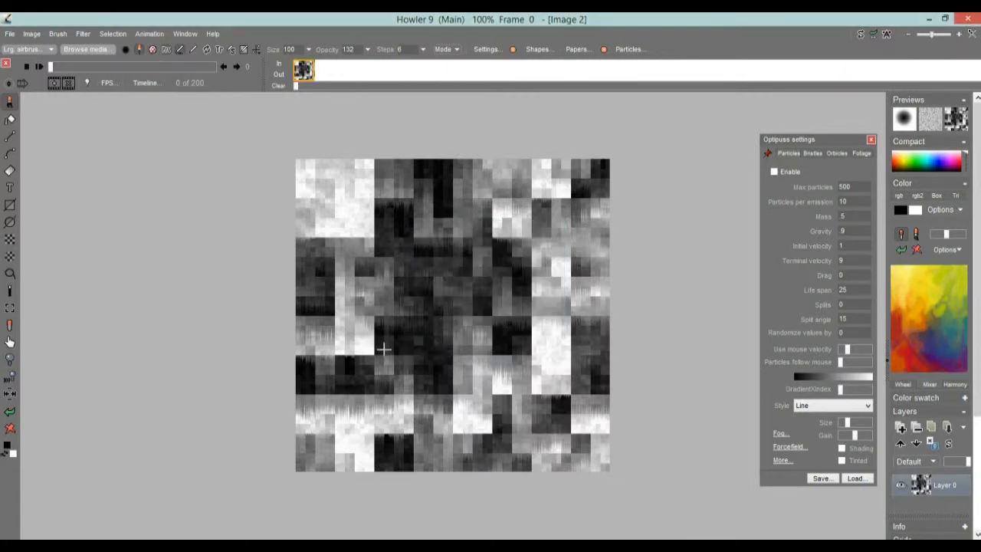
Examine the block edges and weathered streaks of the rendered plating texture up close and as a whole
scroll(482, 313, "up", 3)
scroll(482, 313, "up", 4)
left_click_drag(287, 299, 537, 349)
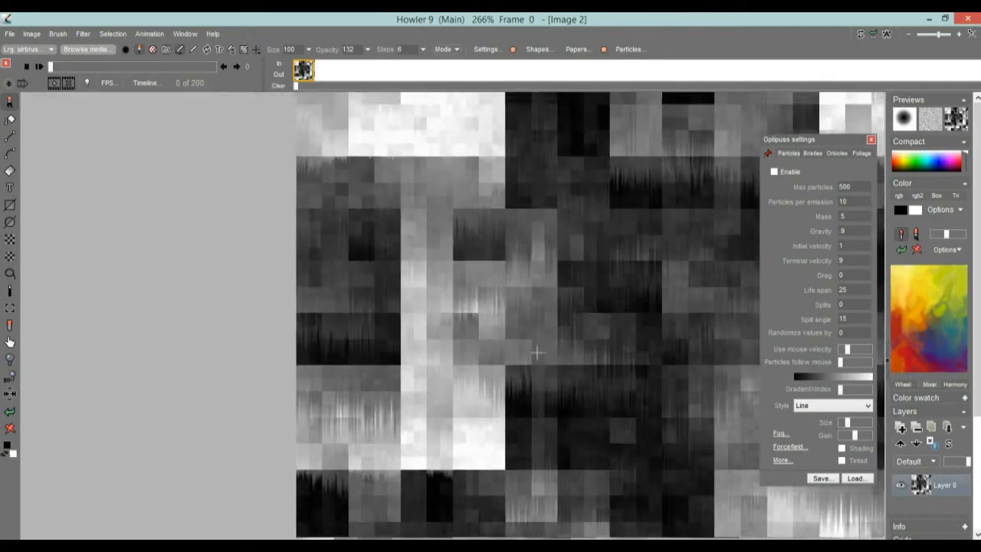
scroll(456, 302, "up", 3)
scroll(537, 302, "up", 1)
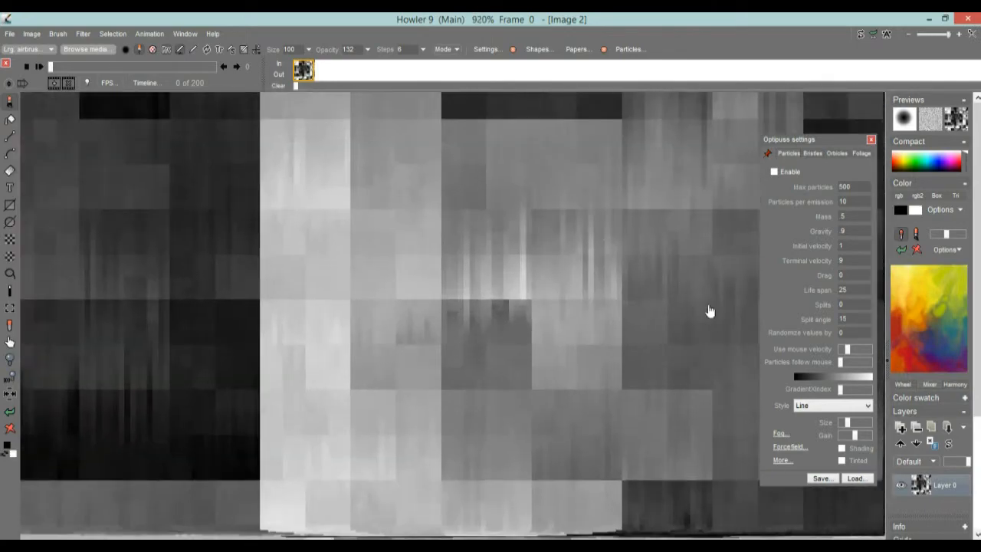
scroll(690, 314, "down", 2)
left_click_drag(572, 280, 405, 248)
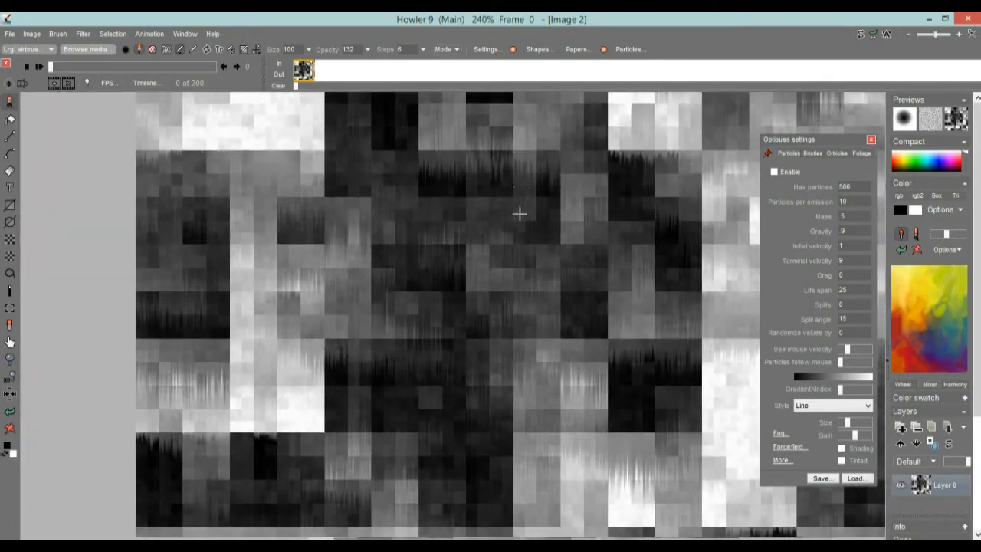
scroll(588, 230, "down", 4)
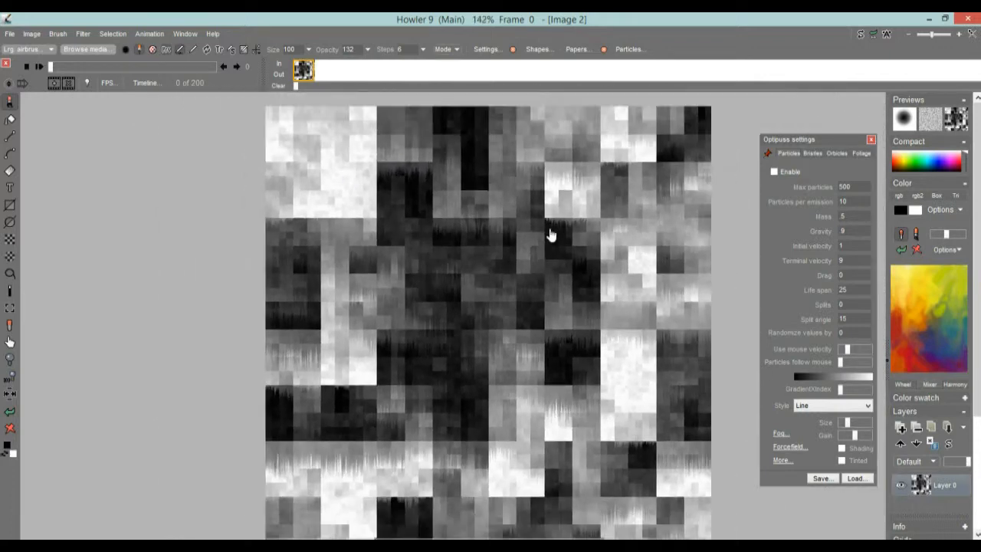
left_click_drag(559, 231, 452, 250)
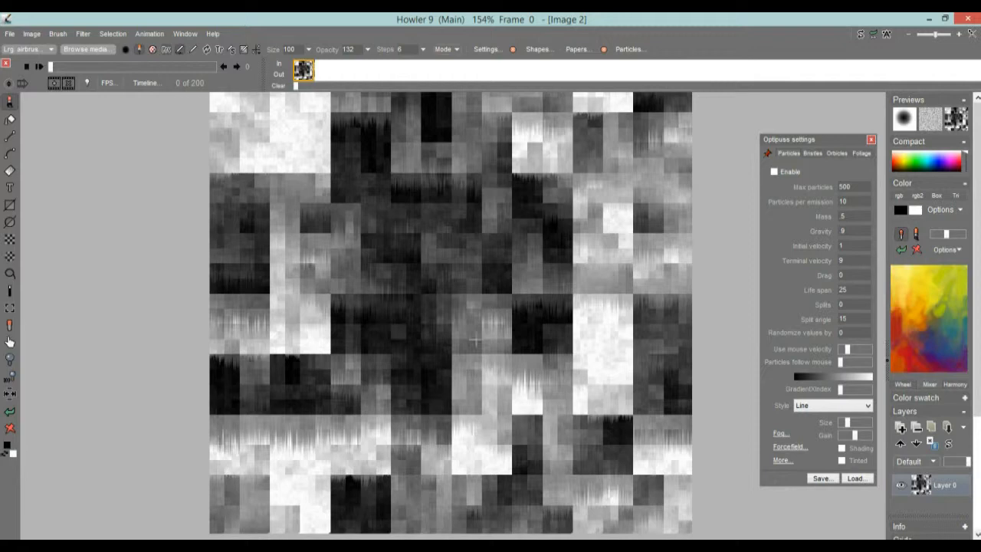
Undo the plating texture and render a different Dread plating variation with scale 7 and weathering 100
left_click(10, 427)
left_click(84, 34)
mouse_move(140, 157)
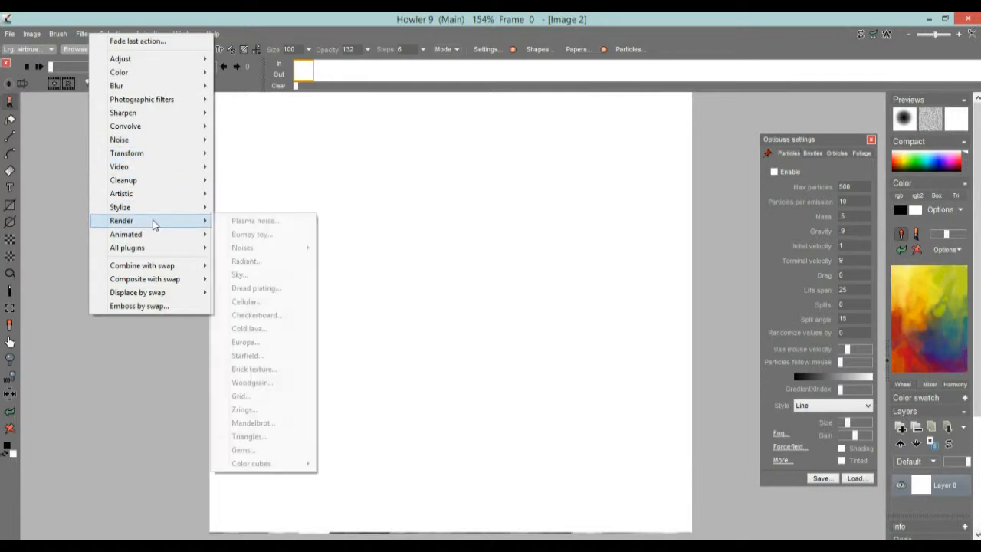
left_click(256, 289)
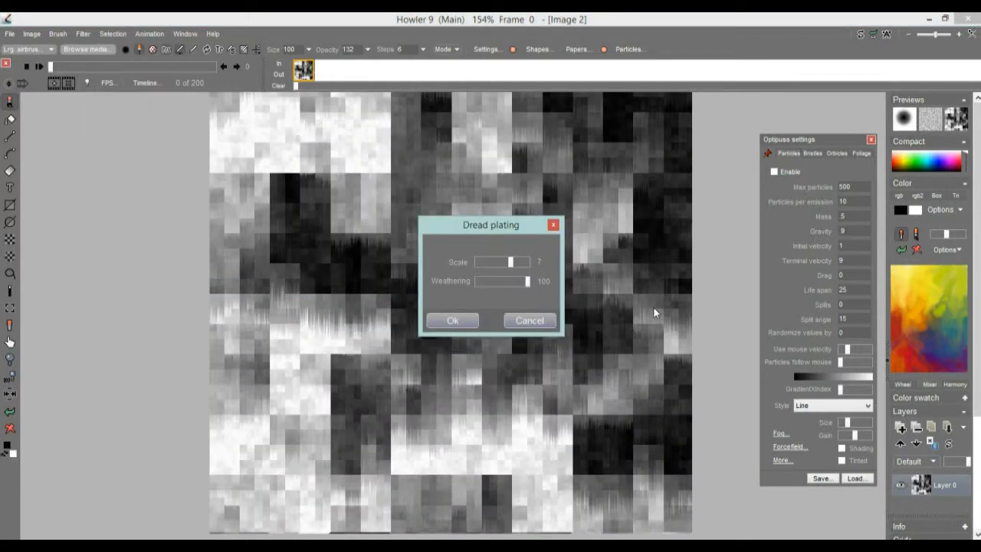
left_click_drag(488, 263, 575, 283)
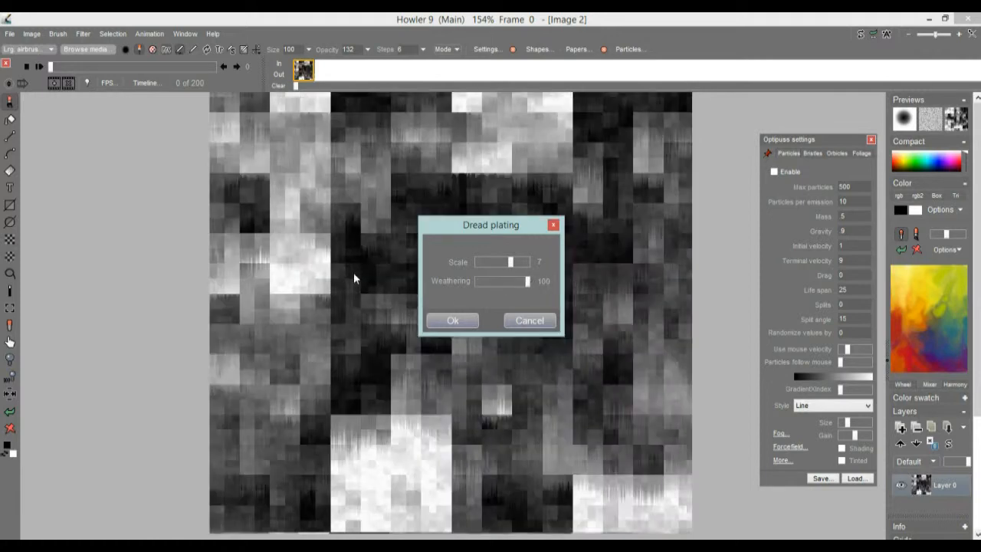
left_click(454, 321)
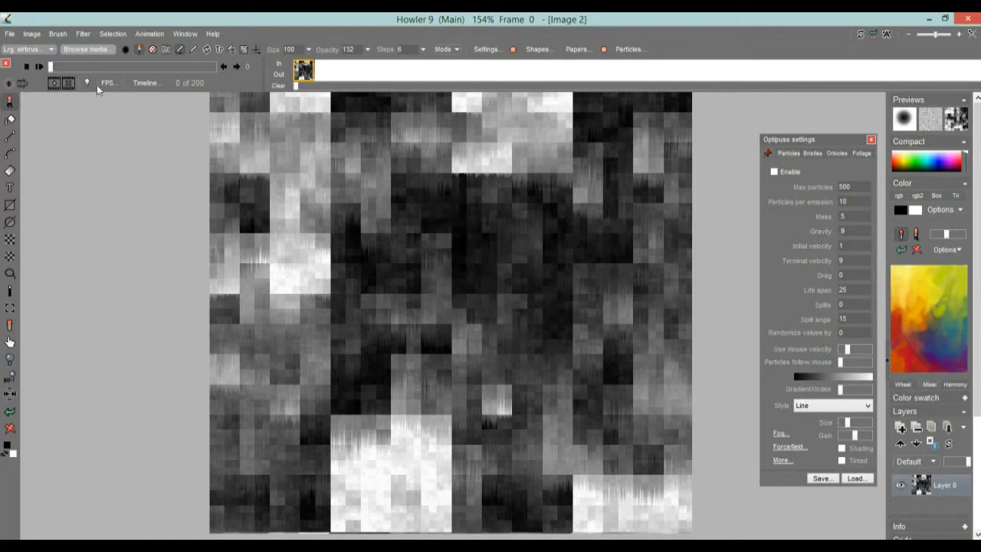
Soften the plating texture with Wet paint at value 57 and opacity 139, then store a copy of the image
left_click(83, 35)
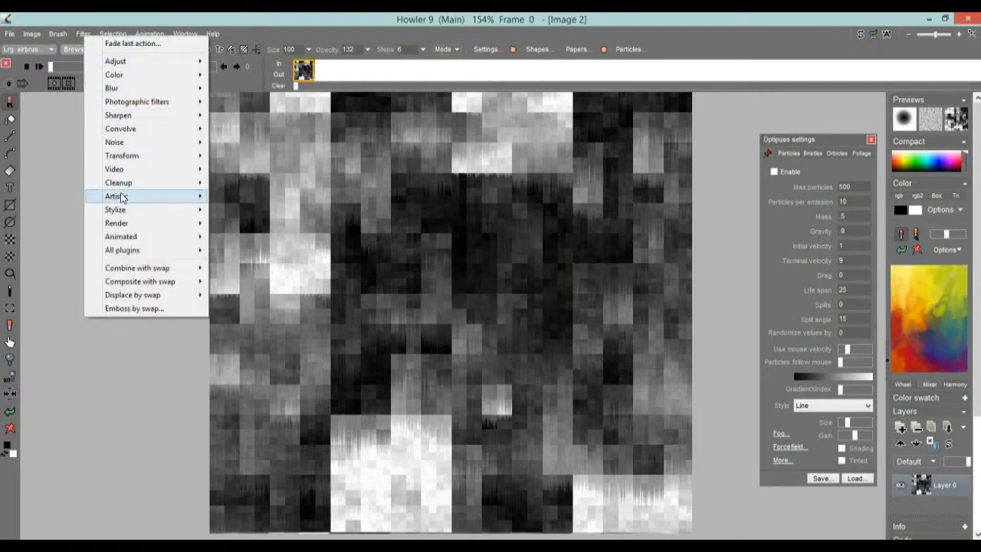
mouse_move(121, 198)
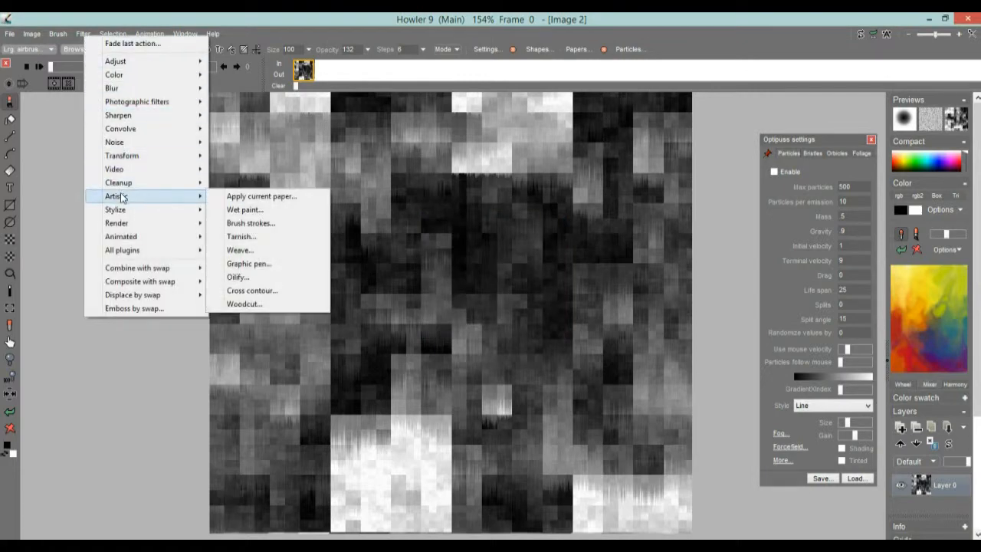
left_click(240, 209)
mouse_move(502, 268)
left_mouse_down()
mouse_move(529, 267)
mouse_move(526, 287)
mouse_move(464, 287)
mouse_move(543, 285)
mouse_move(511, 268)
mouse_move(530, 268)
mouse_move(473, 265)
mouse_move(529, 268)
mouse_move(506, 286)
mouse_move(520, 267)
left_mouse_up()
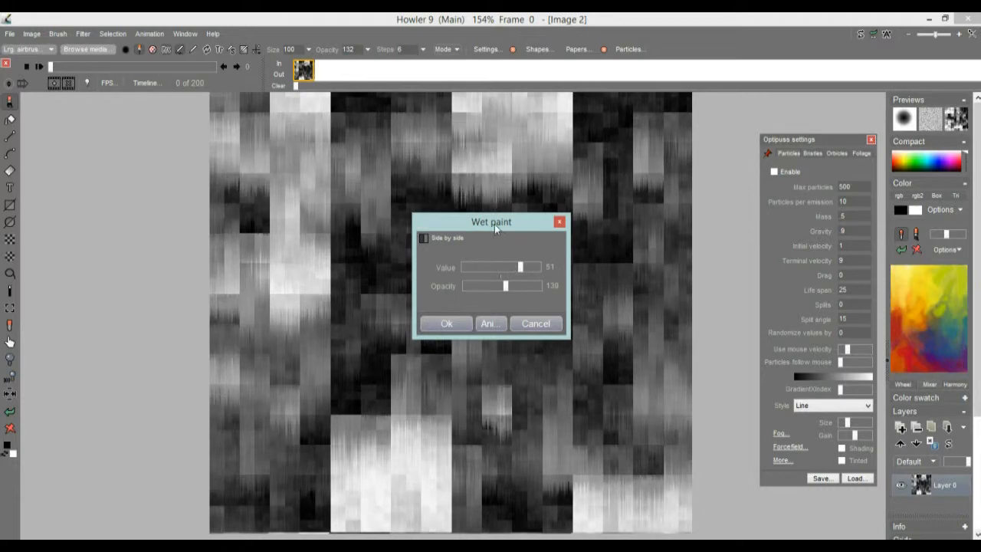
left_click_drag(494, 224, 696, 324)
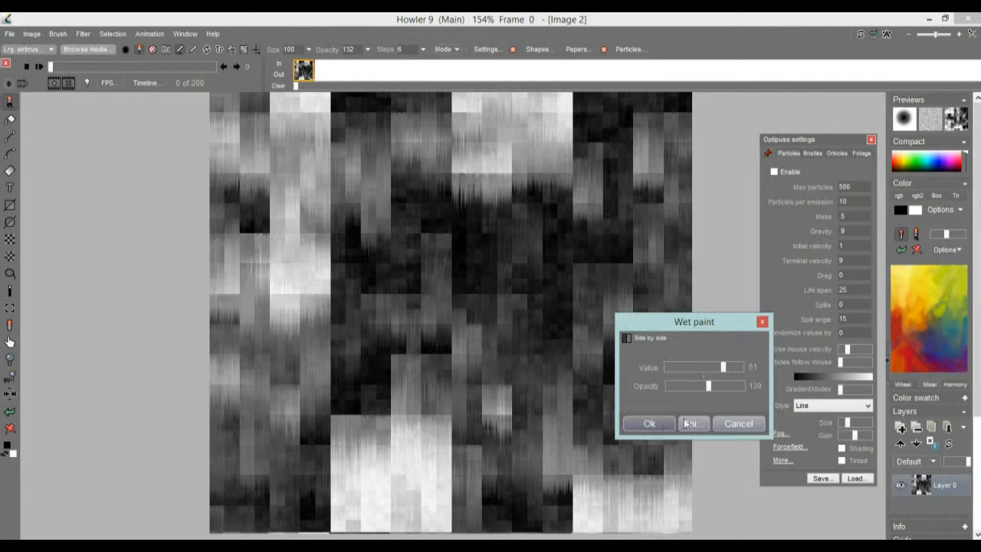
left_click_drag(723, 367, 727, 370)
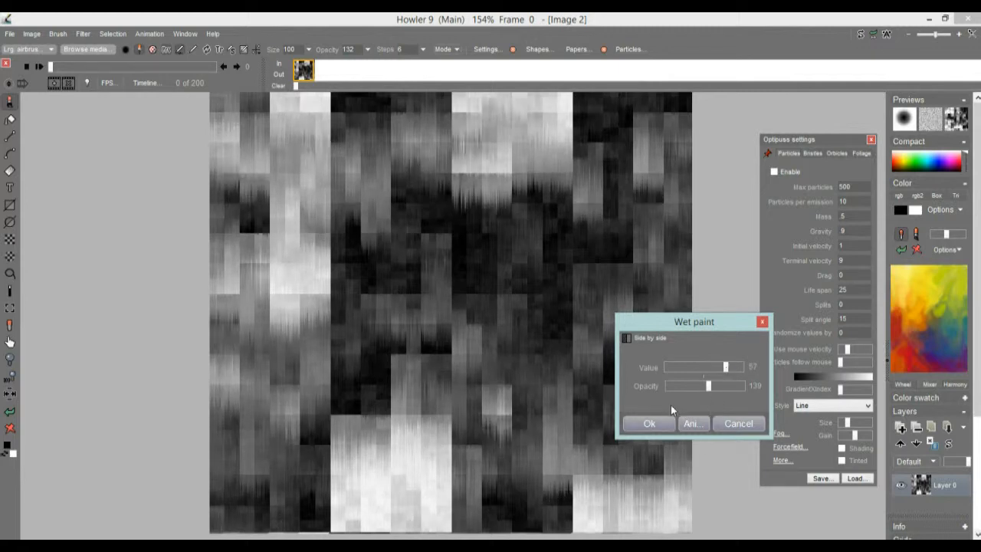
left_click(651, 422)
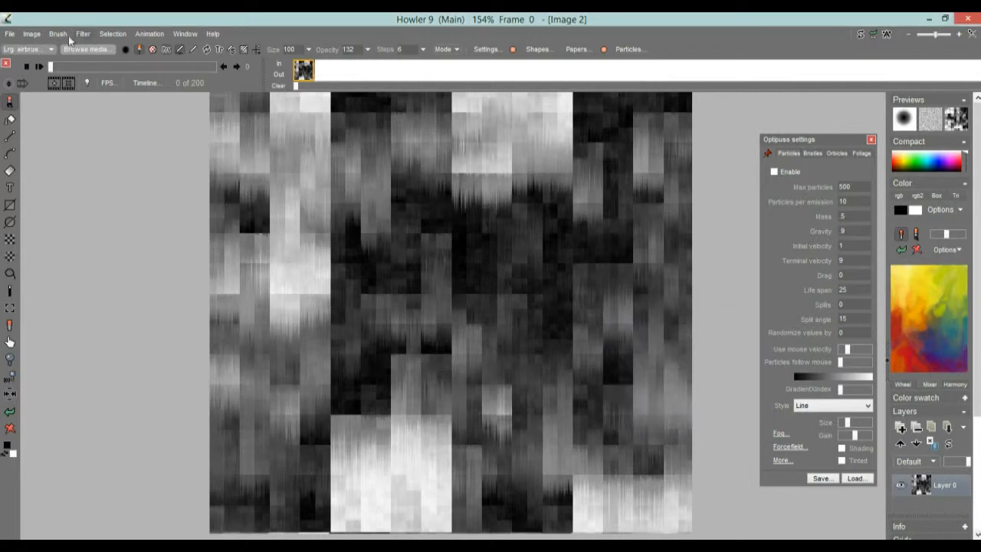
left_click(30, 34)
left_click(69, 108)
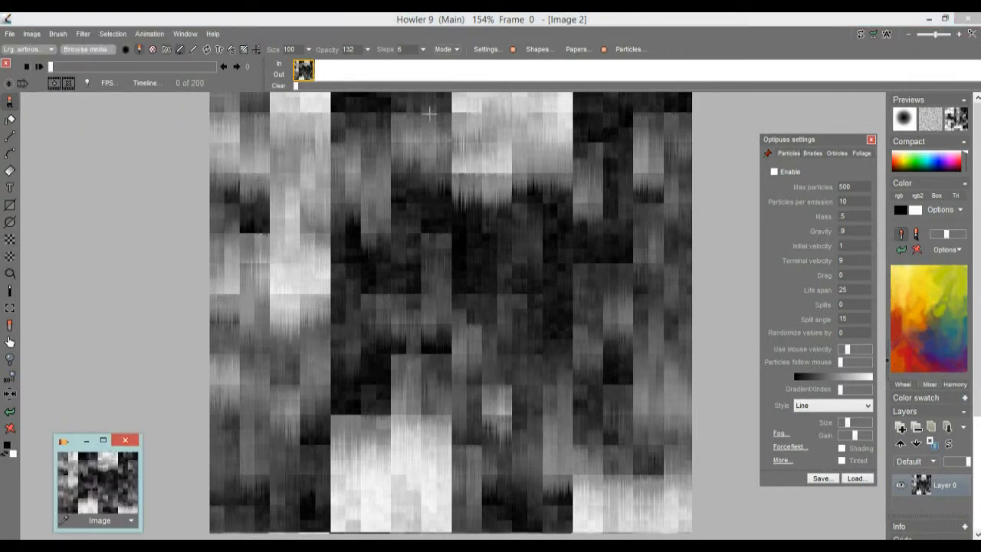
Apply Color emboss to the softened texture at a level of about 165 and store a second copy beside the first
left_click(82, 33)
mouse_move(160, 127)
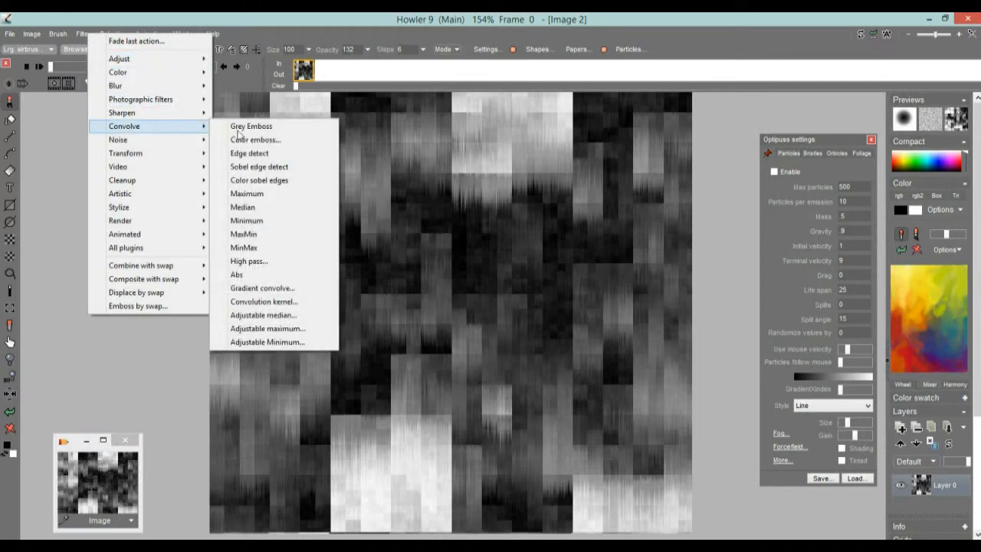
left_click(284, 141)
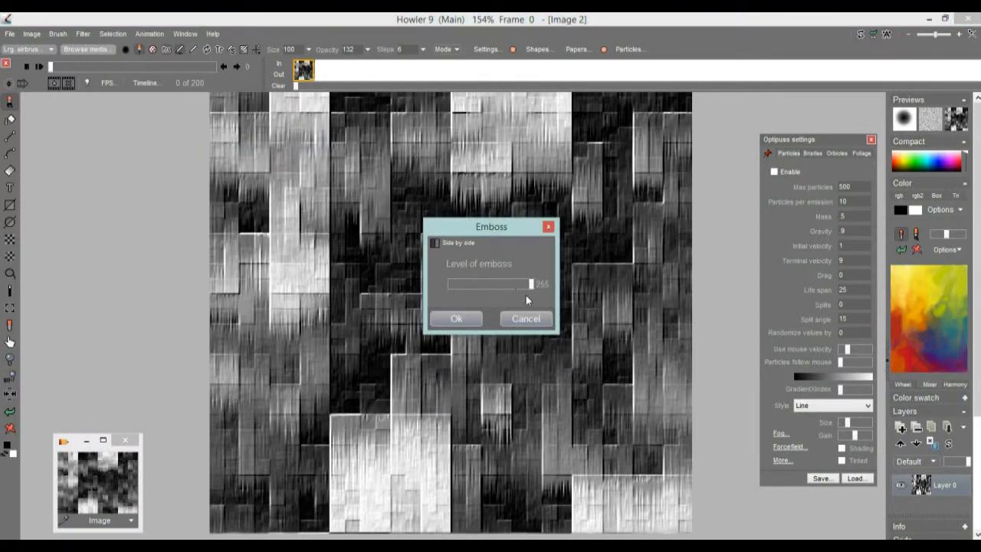
left_click_drag(530, 285, 510, 284)
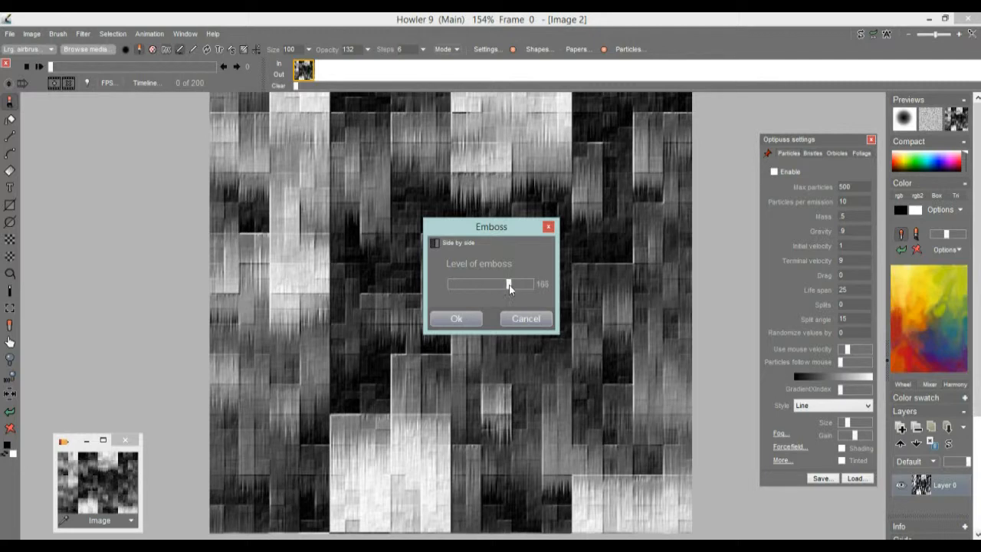
left_click(457, 319)
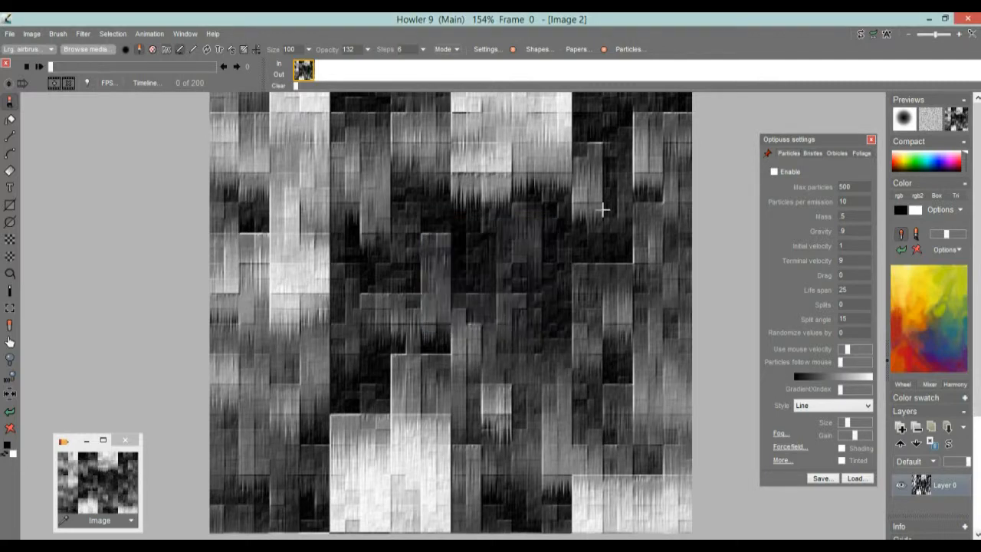
left_click(39, 33)
left_click(109, 110)
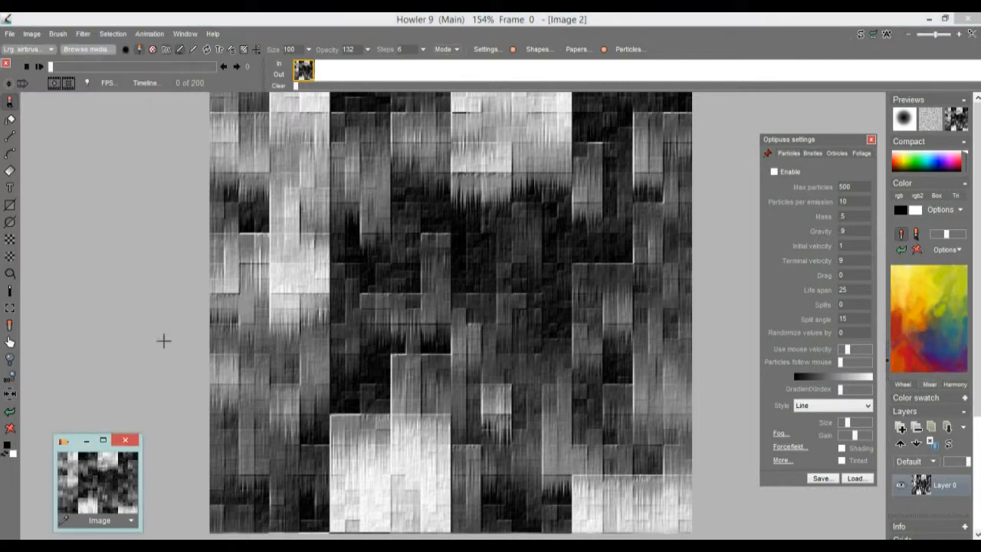
left_click_drag(74, 446, 59, 400)
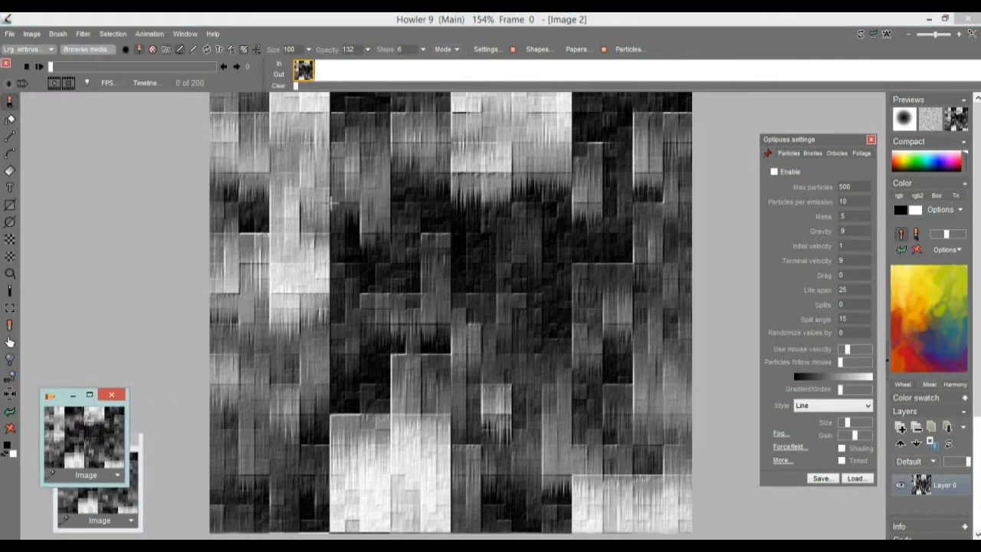
Render the animated Tunnel effect from the embossed texture with a slight Shift x and Shift y at its minimum
left_click(83, 35)
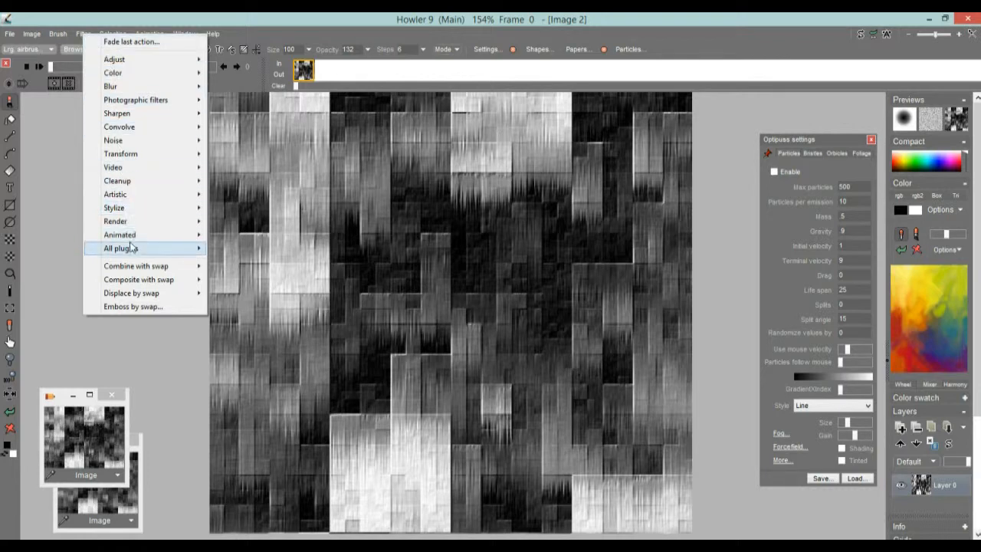
mouse_move(134, 242)
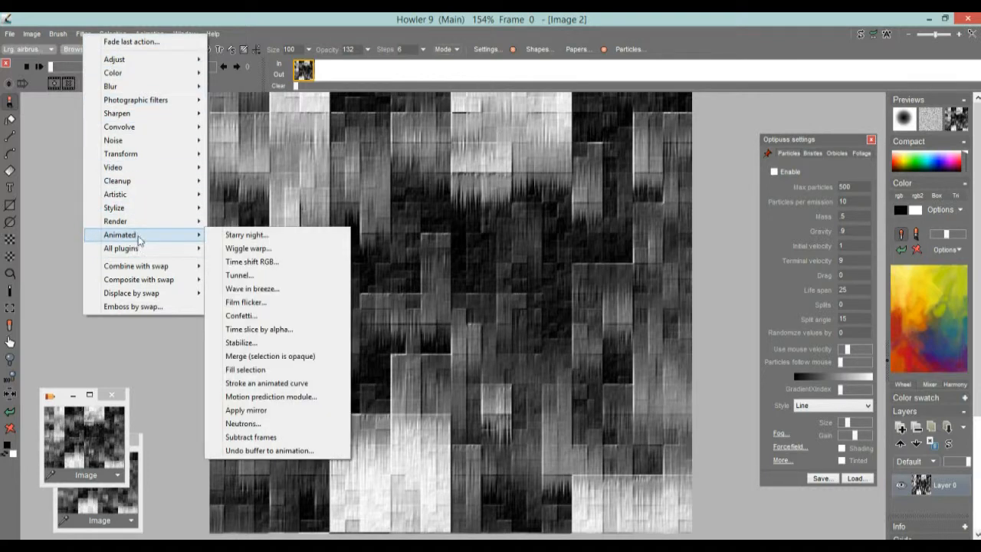
left_click(243, 276)
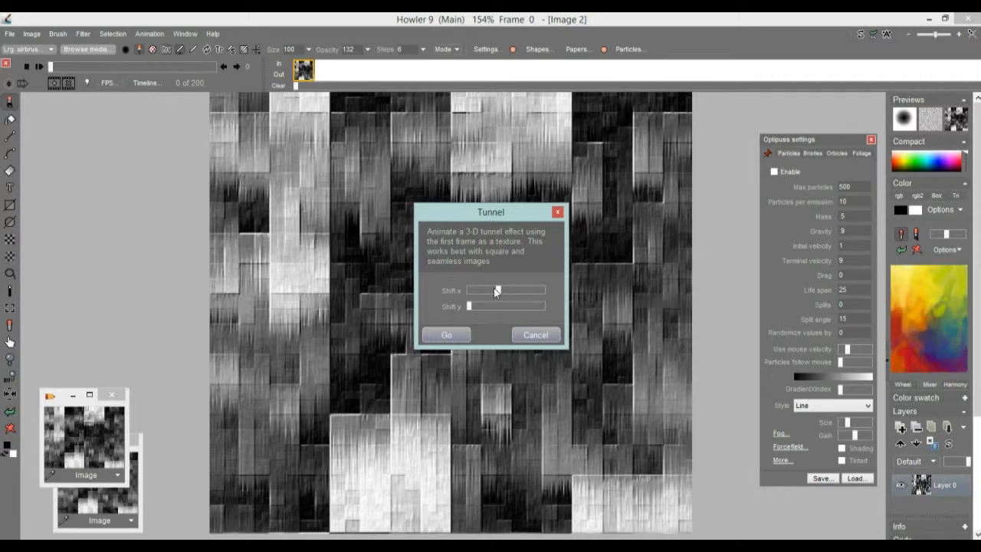
left_click_drag(494, 289, 483, 290)
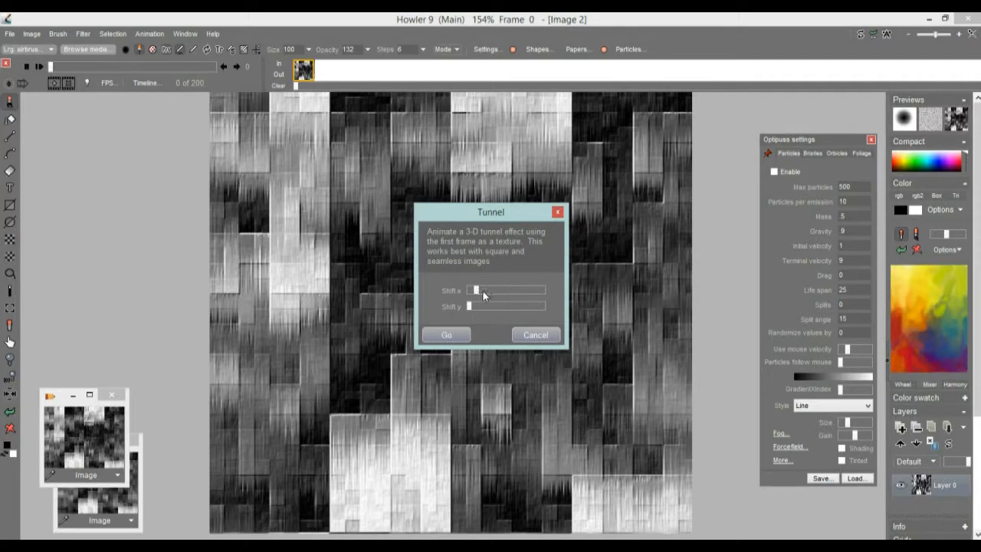
left_click(453, 337)
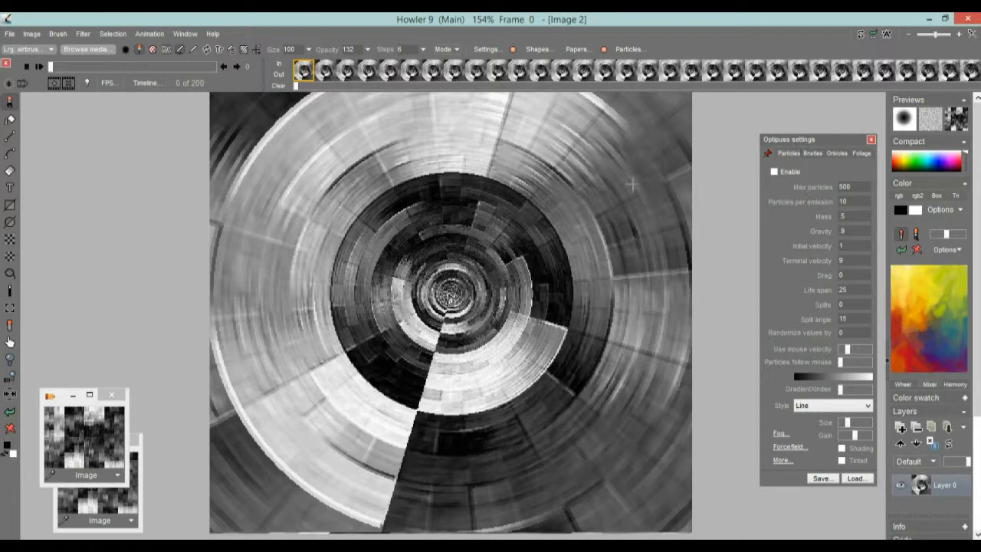
Scrub through the tunnel animation to examine its motion and the visible seam between the texture edges
left_click_drag(51, 68, 109, 79)
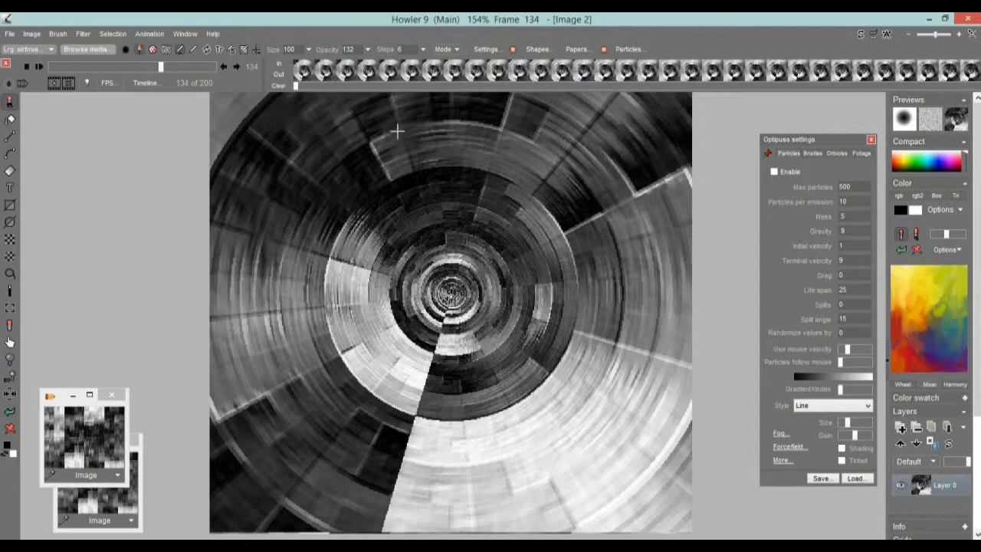
left_click_drag(93, 68, 113, 74)
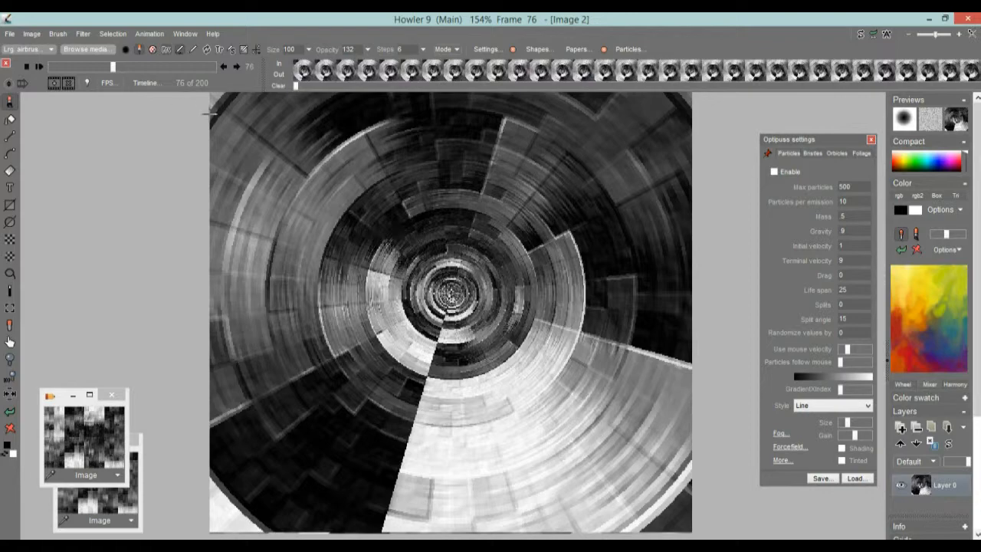
left_click(86, 67)
mouse_move(86, 68)
left_mouse_down()
mouse_move(162, 67)
mouse_move(101, 67)
left_mouse_up()
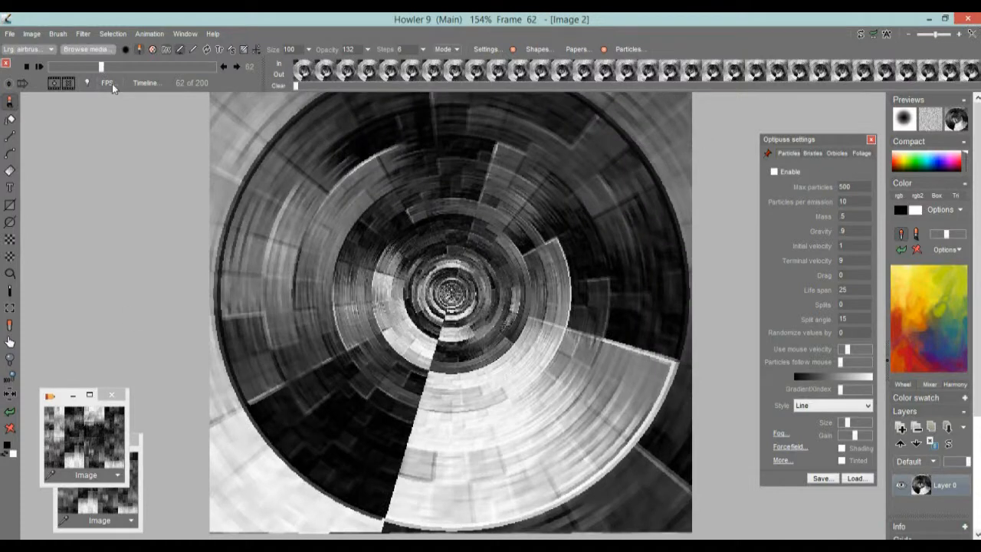
Recall the stored unembossed texture and render a Dread plating texture over it with scale 9 and weathering 0
left_click(112, 509)
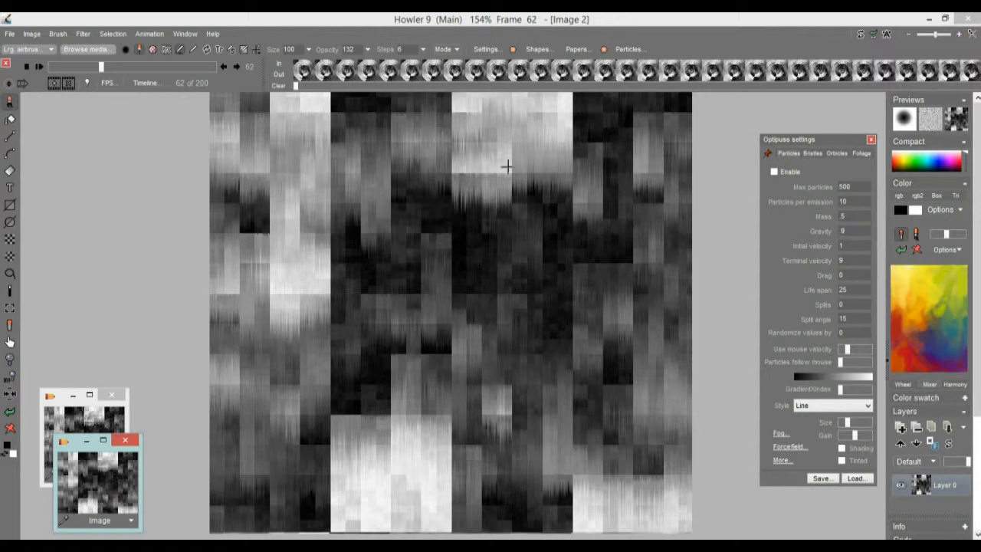
left_click(83, 33)
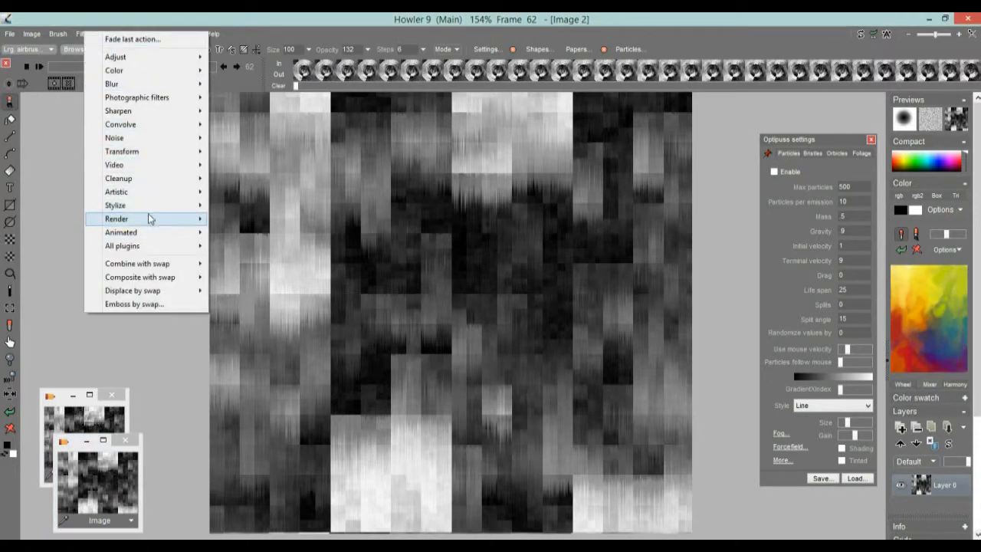
mouse_move(152, 217)
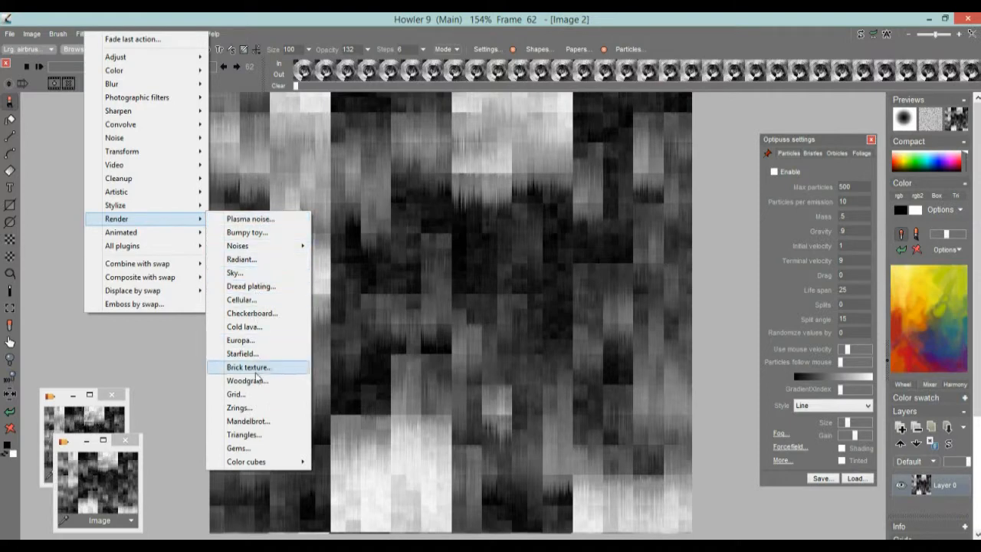
left_click(256, 287)
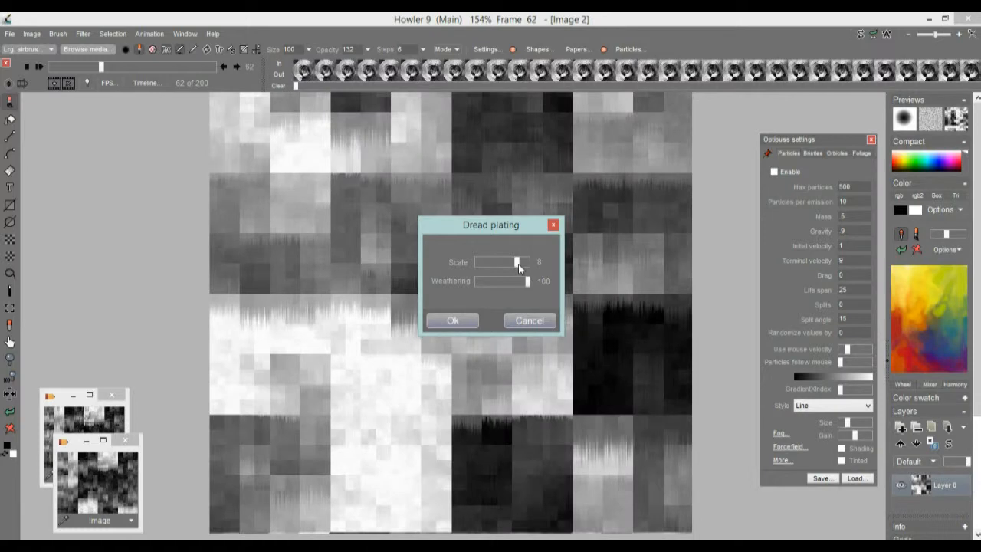
left_click_drag(527, 283, 478, 282)
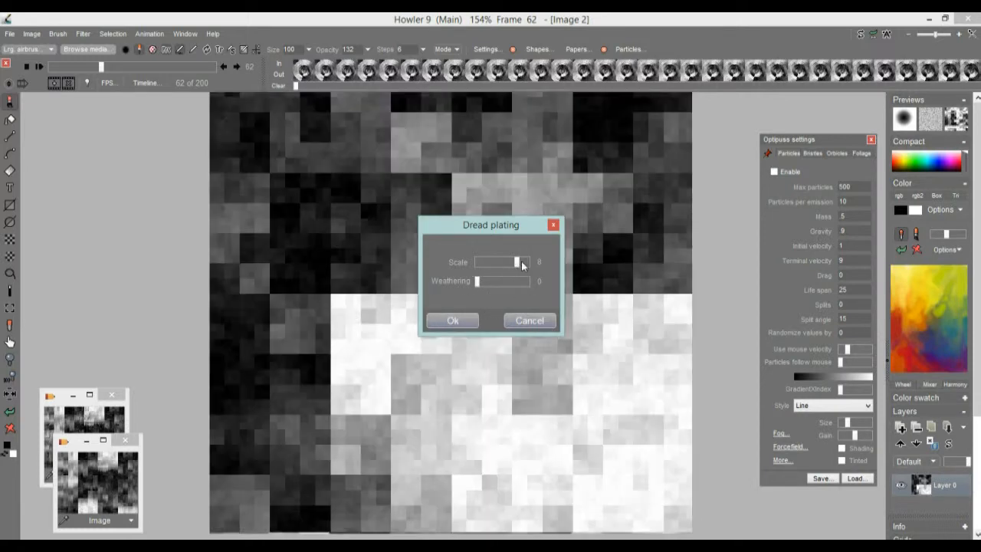
left_click_drag(523, 265, 525, 264)
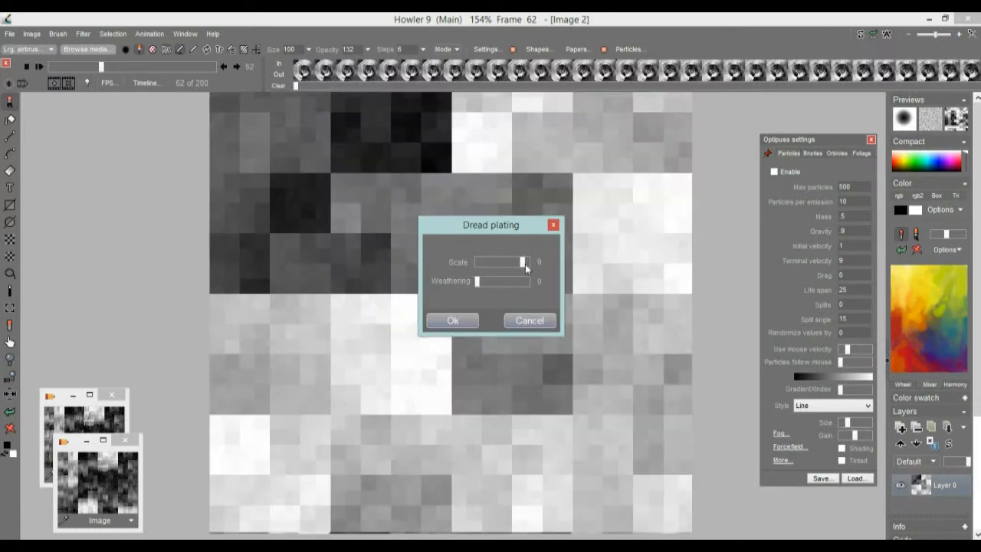
left_click(452, 321)
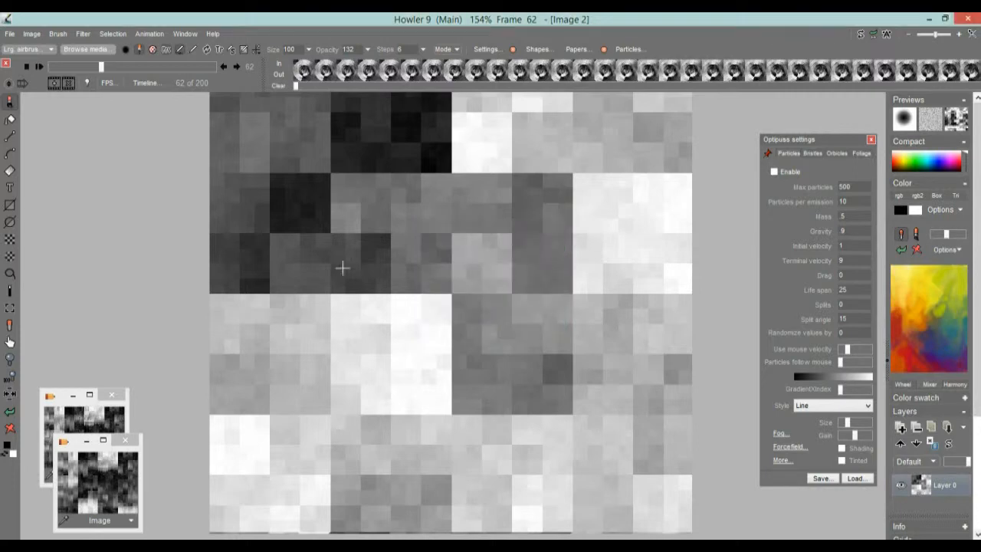
Open the Curves adjustment on the plating texture and pull the RGB highlights down to about 220/31
left_click(84, 34)
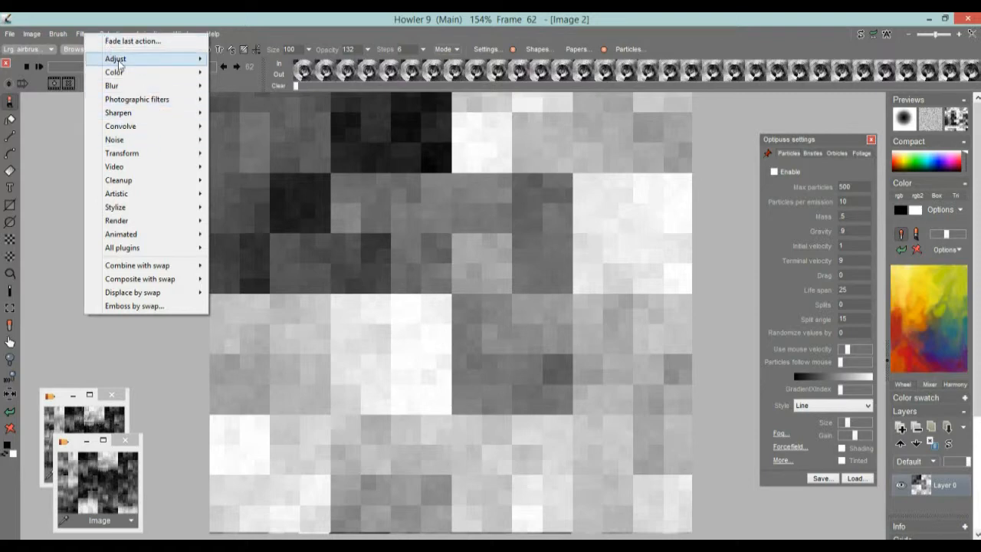
mouse_move(119, 65)
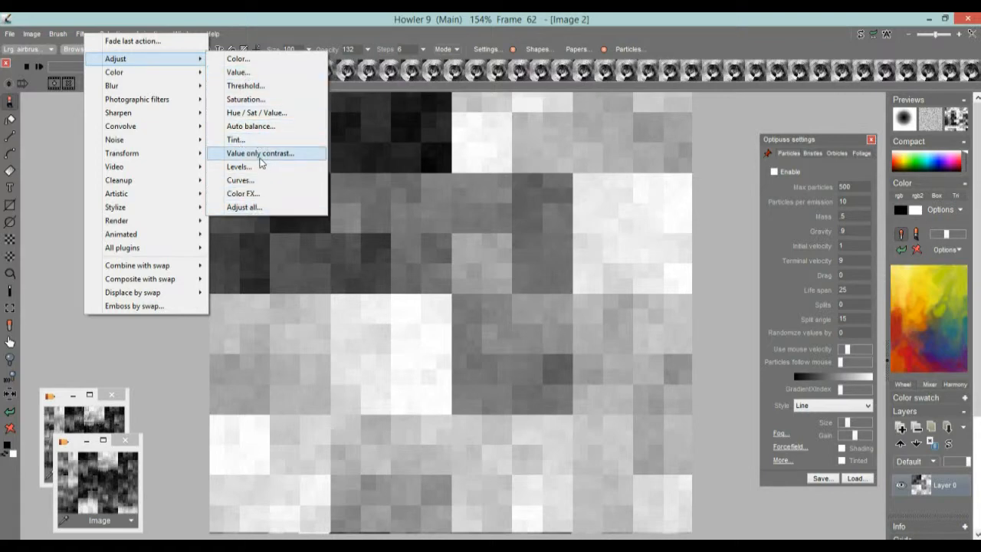
left_click(239, 181)
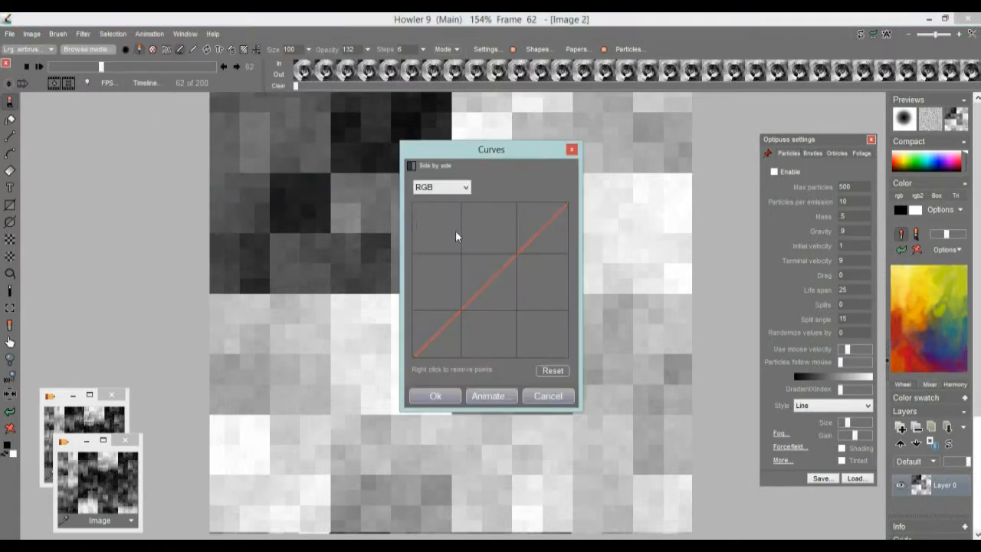
left_click_drag(562, 211, 547, 340)
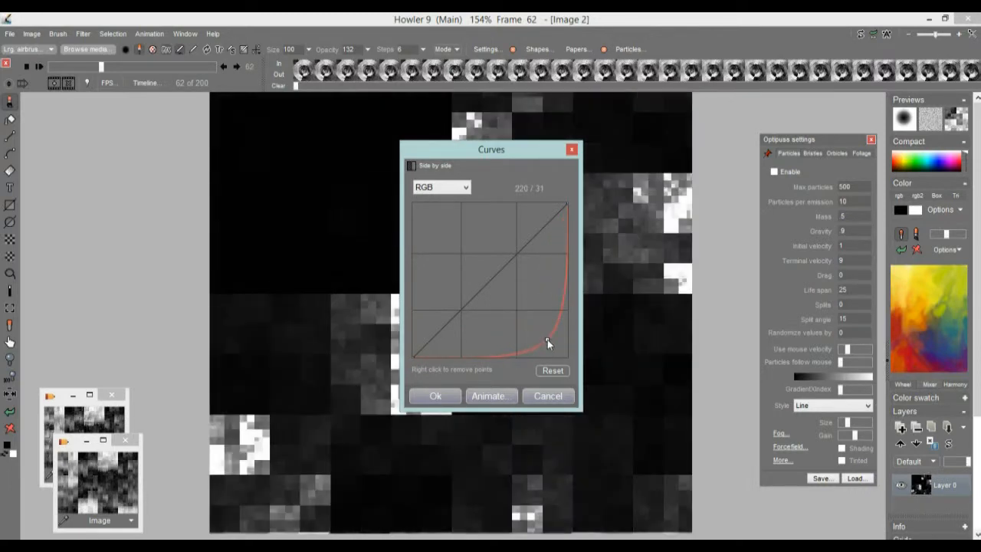
left_click_drag(482, 149, 180, 136)
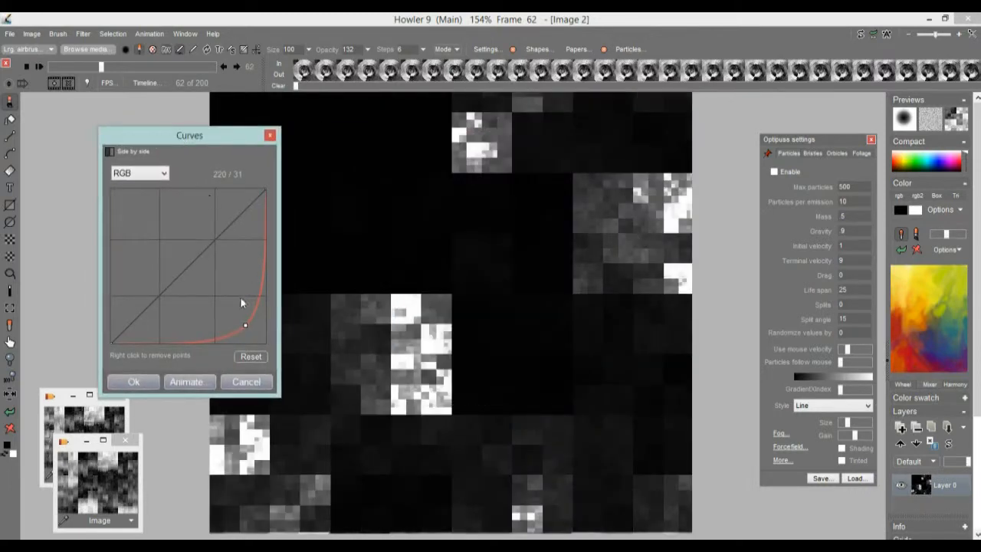
Try a steep, stepped RGB curve with end points near 197/250 and 58/3, and reset the curve
left_click_drag(245, 325, 232, 195)
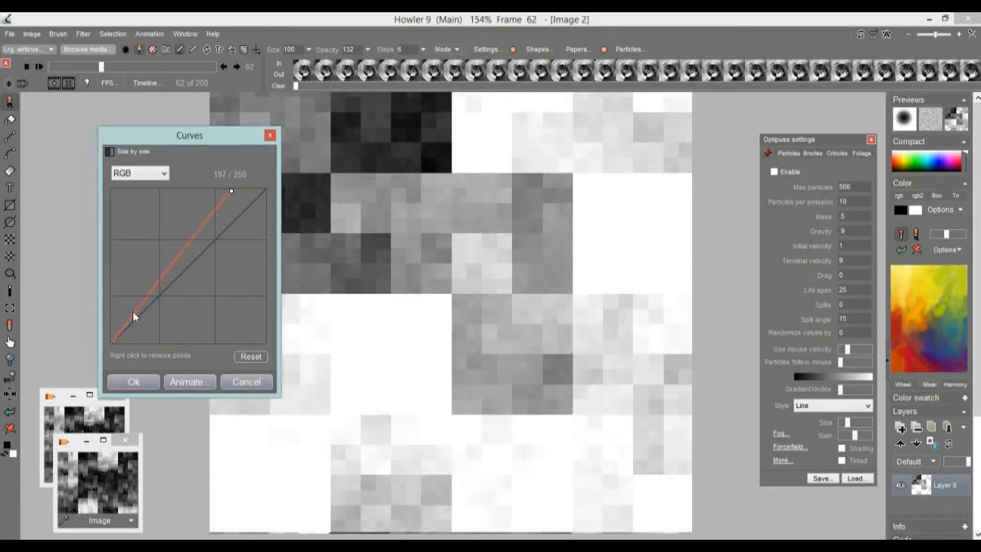
left_click_drag(130, 315, 146, 342)
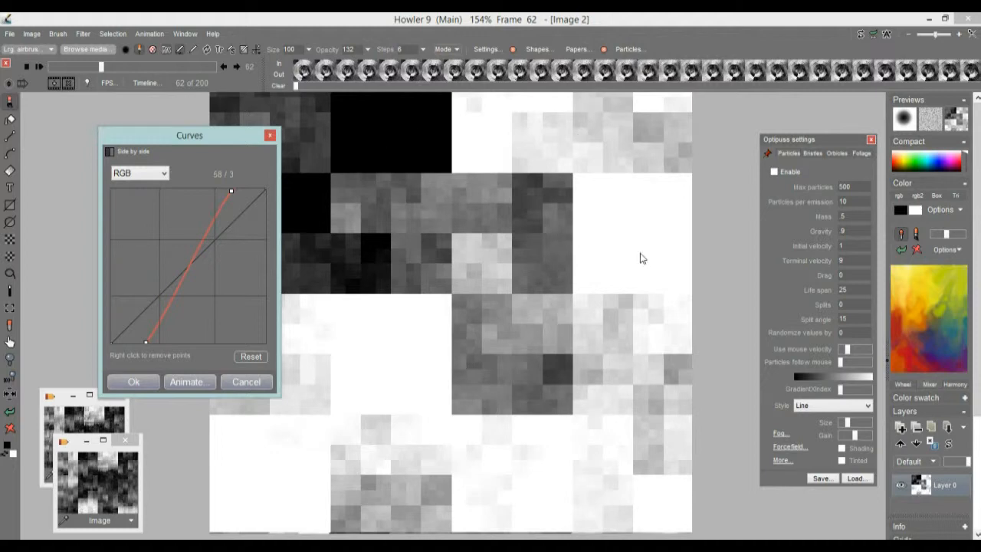
mouse_move(163, 305)
left_mouse_down()
mouse_move(168, 283)
mouse_move(187, 283)
mouse_move(156, 312)
left_mouse_up()
mouse_move(196, 263)
left_mouse_down()
mouse_move(215, 288)
mouse_move(177, 300)
mouse_move(187, 249)
left_mouse_up()
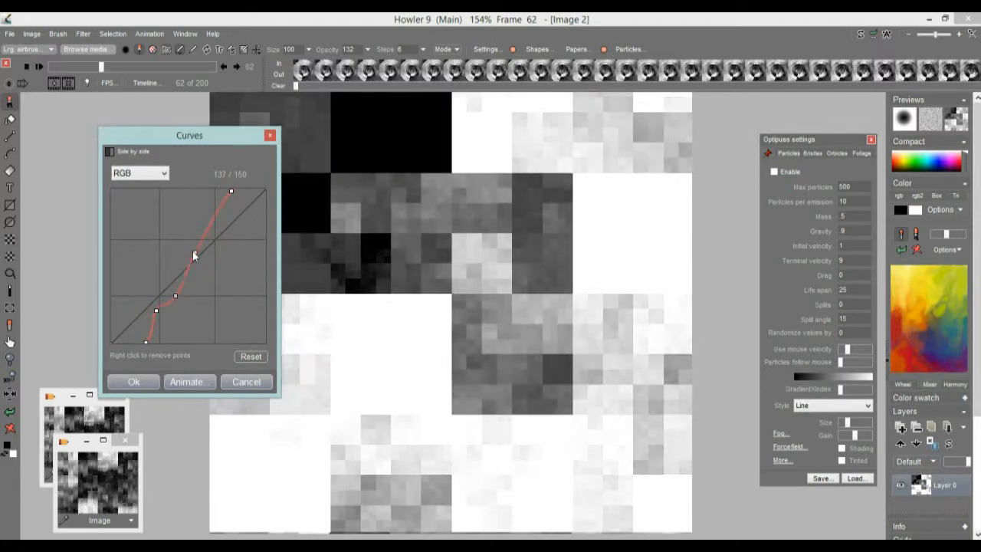
left_click_drag(214, 215, 211, 237)
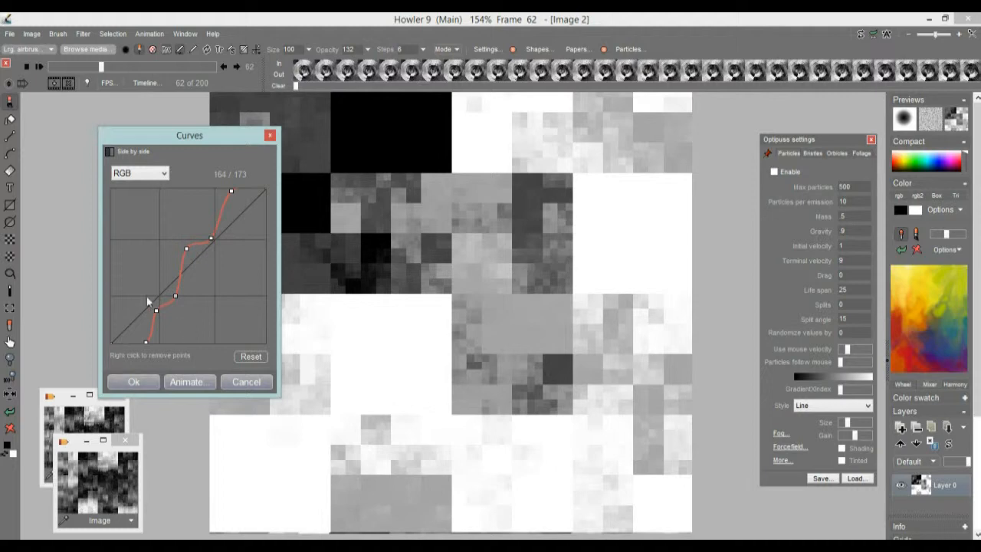
mouse_move(155, 312)
left_mouse_down()
mouse_move(153, 292)
mouse_move(155, 300)
left_mouse_up()
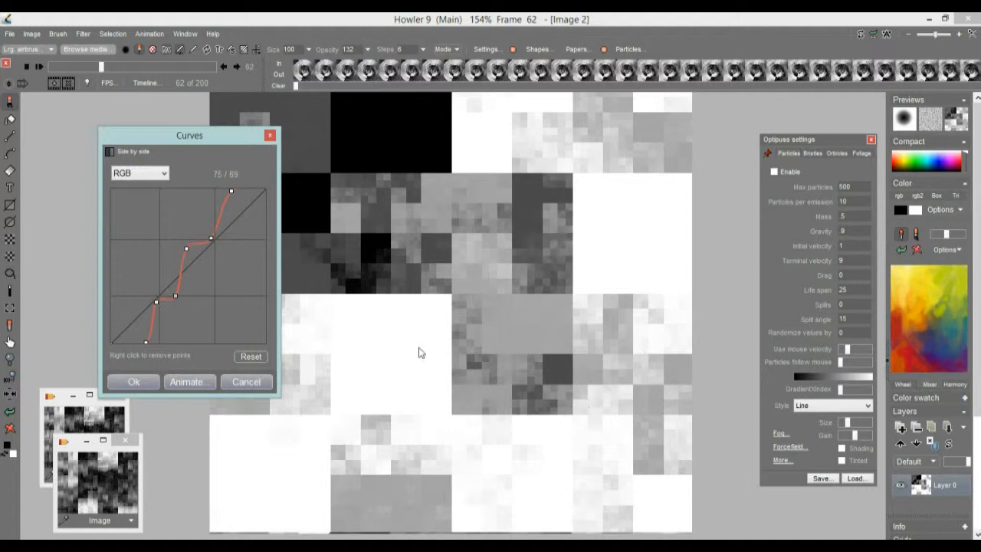
left_click(247, 356)
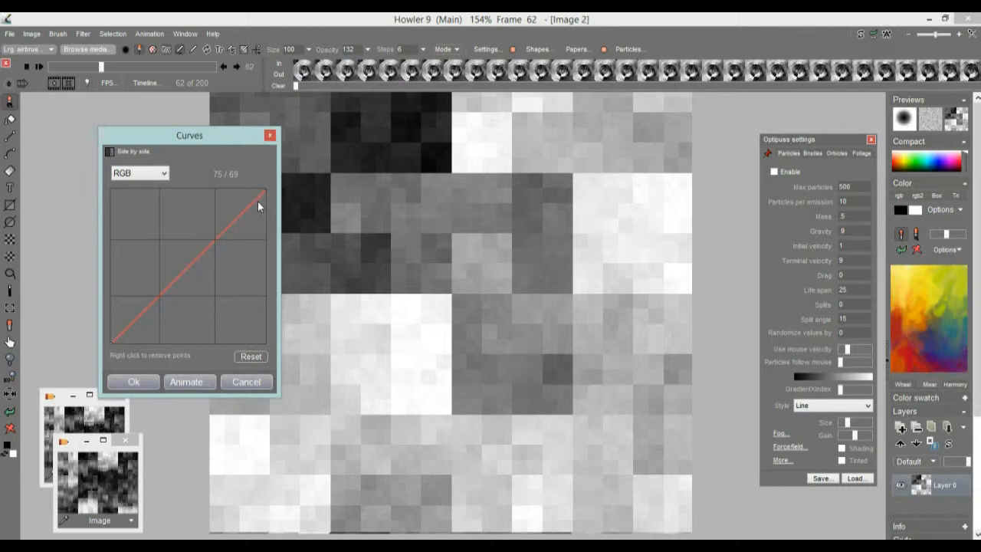
Darken the midtones with a single RGB curve point at about 120/80 and apply the adjustment to the texture
mouse_move(173, 290)
left_mouse_down()
mouse_move(195, 310)
mouse_move(184, 295)
left_mouse_up()
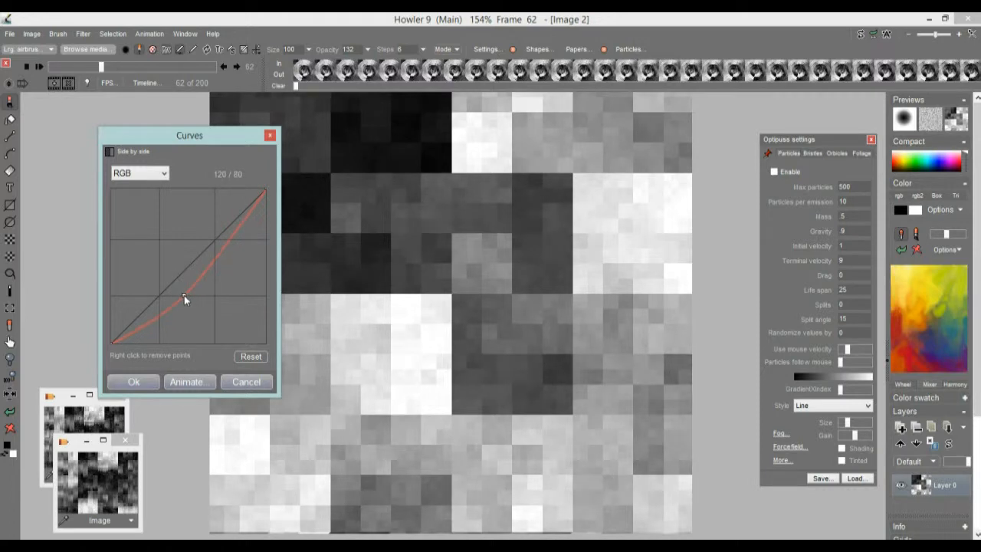
left_click(132, 382)
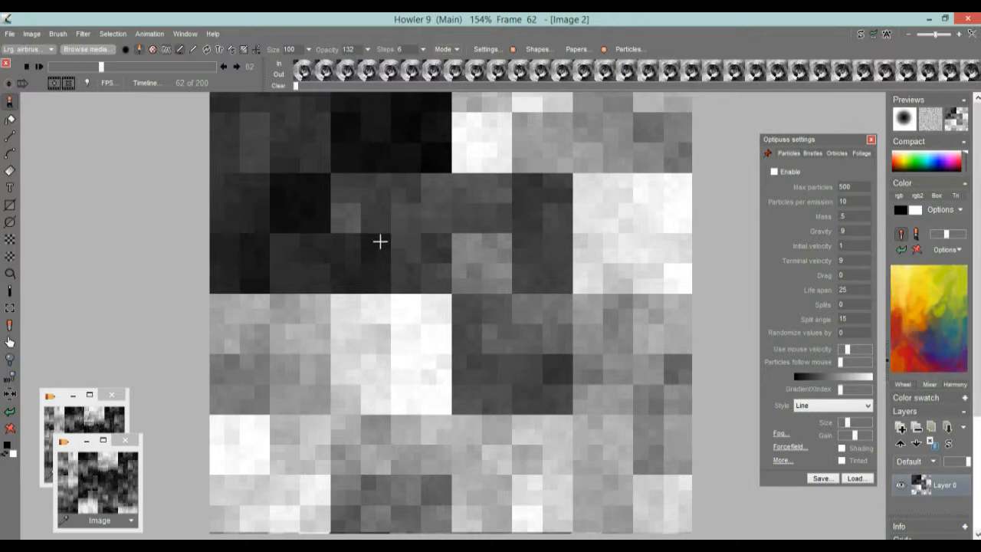
mouse_move(308, 248)
left_mouse_down()
mouse_move(460, 252)
mouse_move(317, 252)
left_mouse_up()
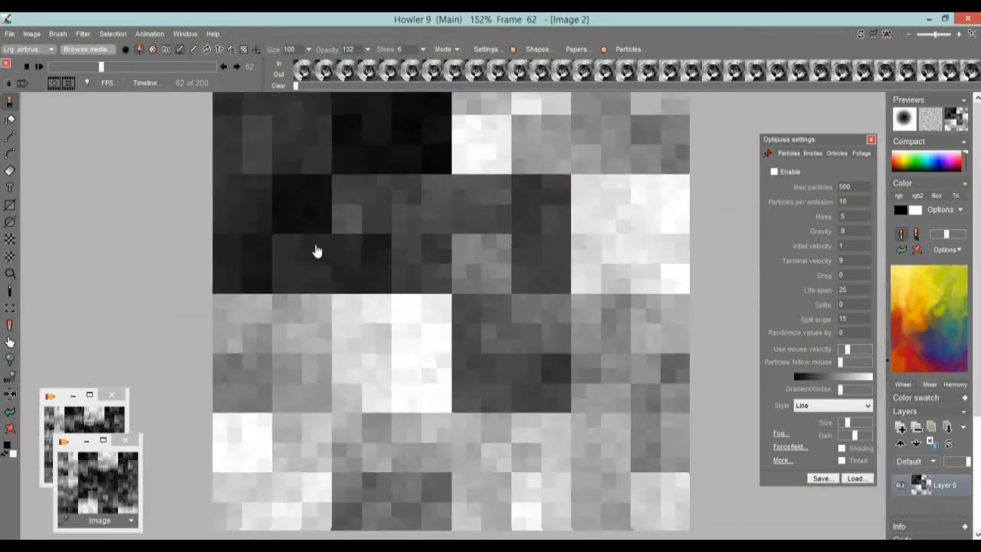
mouse_move(381, 248)
left_mouse_down()
mouse_move(397, 332)
mouse_move(372, 256)
left_mouse_up()
left_click_drag(436, 279, 411, 283)
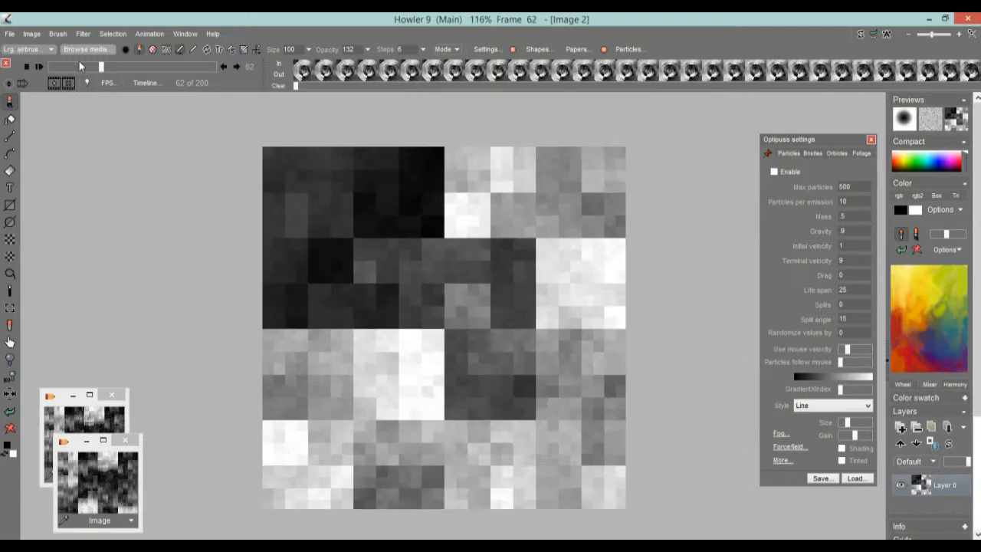
Select the texture's light tones and overlay the resulting alpha on the image
left_click(121, 37)
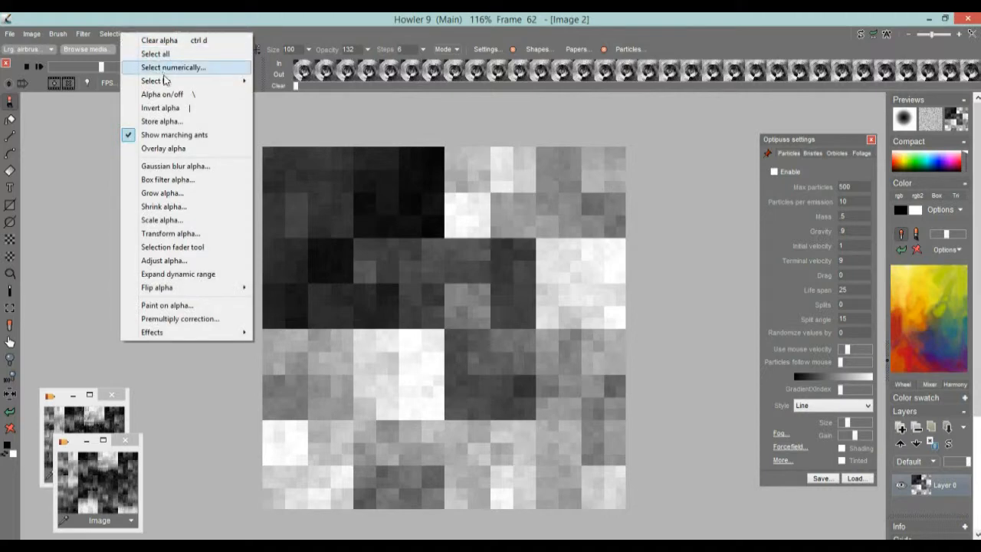
mouse_move(165, 81)
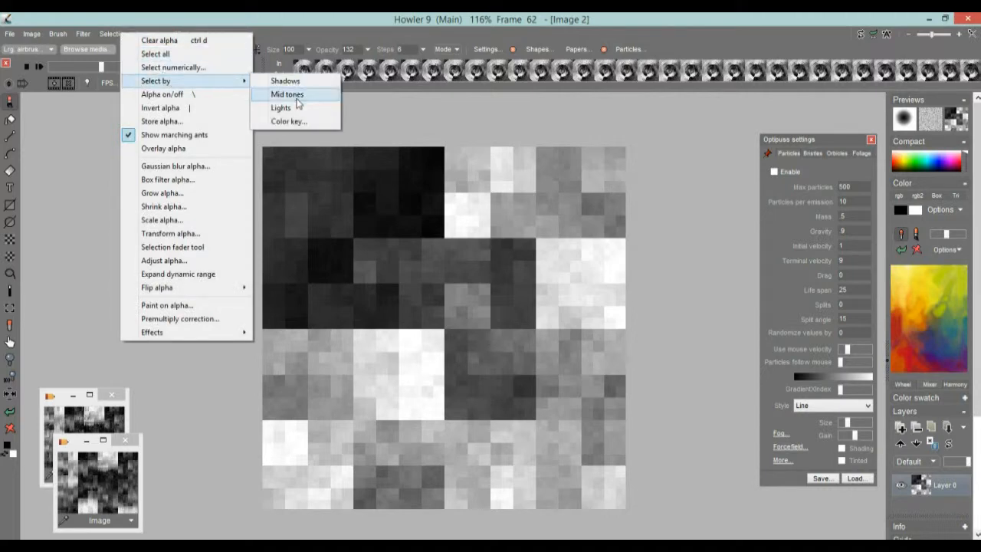
left_click(292, 107)
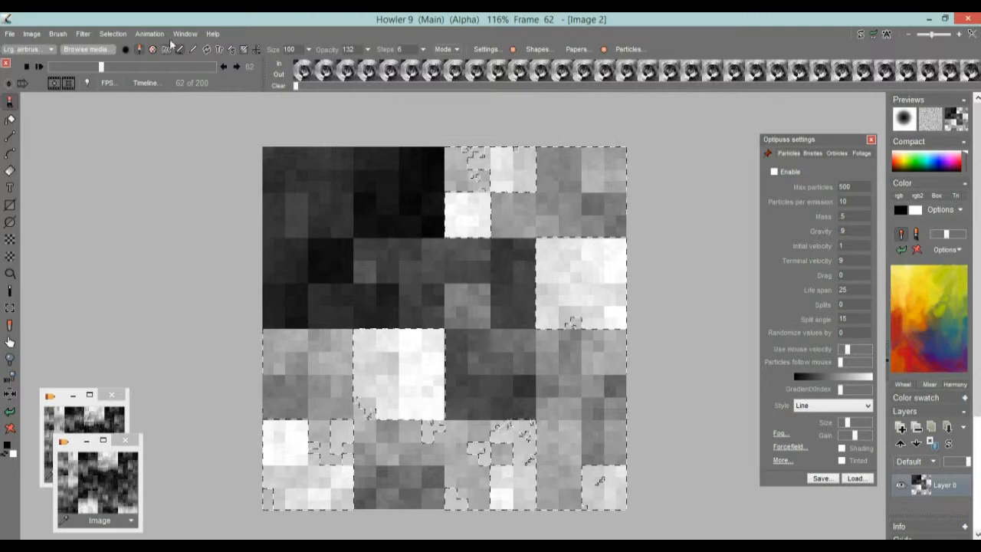
left_click(121, 35)
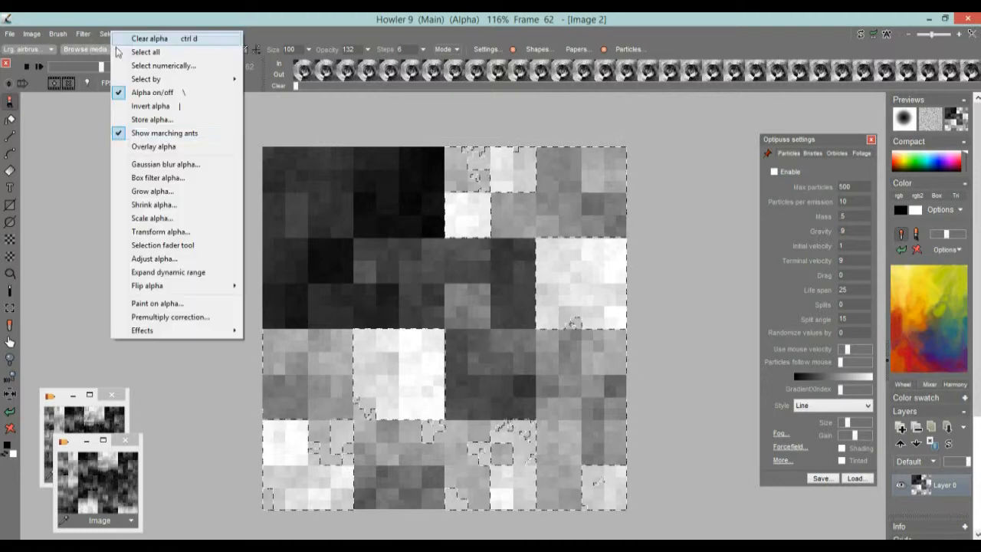
left_click(153, 147)
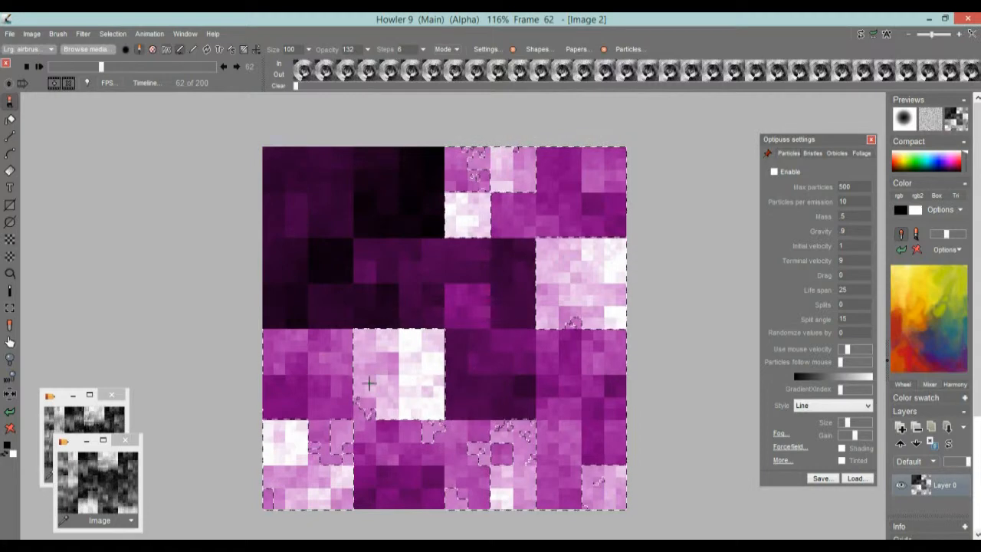
Store the light-tone selection as an alpha and enlarge its preview to examine it before shrinking it again
scroll(369, 382, "up", 2)
left_click_drag(383, 369, 419, 300)
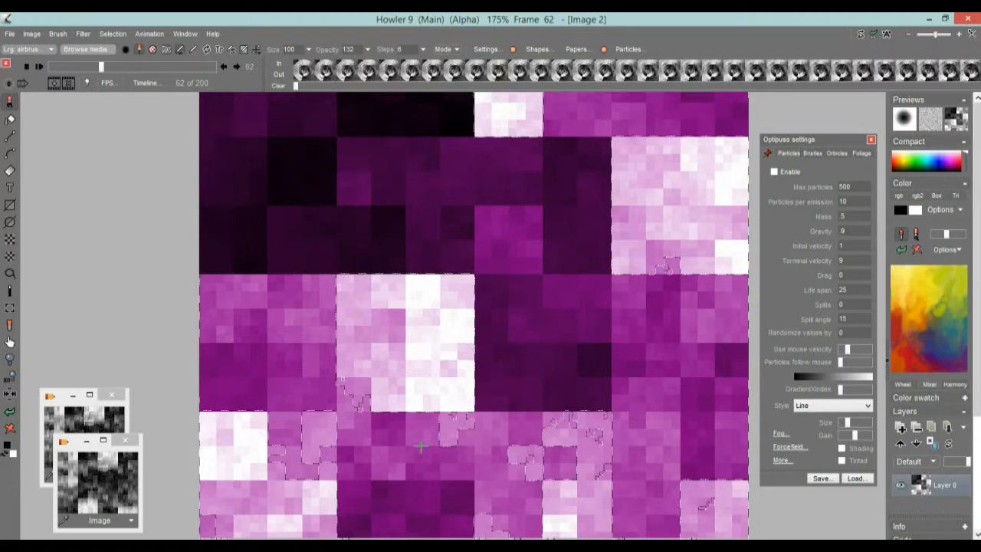
left_click_drag(460, 335, 392, 344)
left_click_drag(437, 298, 403, 322)
scroll(452, 313, "up", 1)
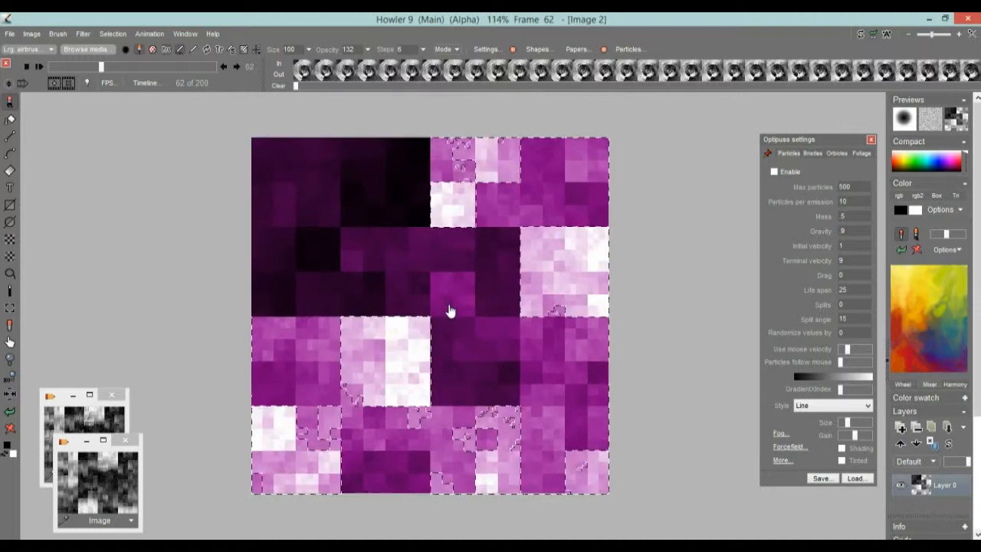
left_click(114, 35)
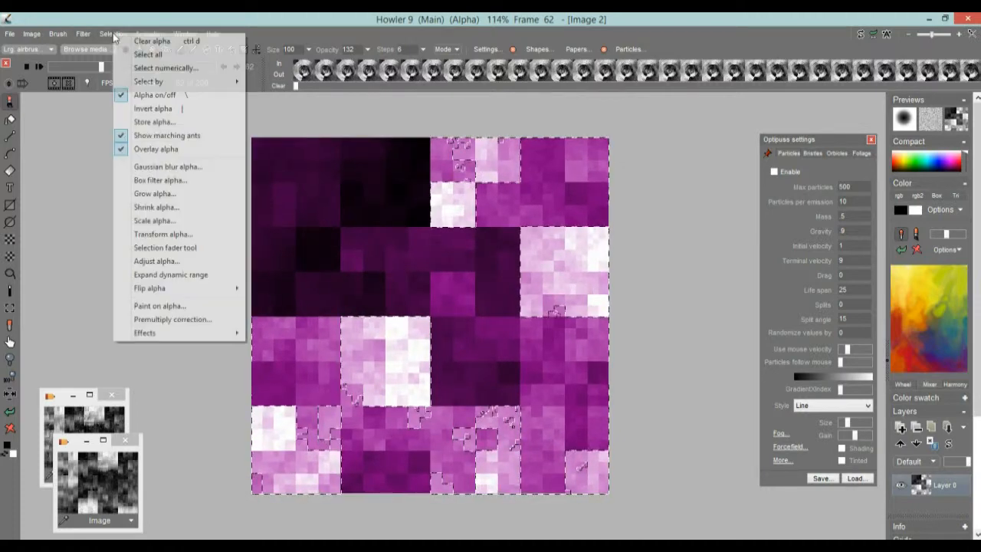
left_click(157, 122)
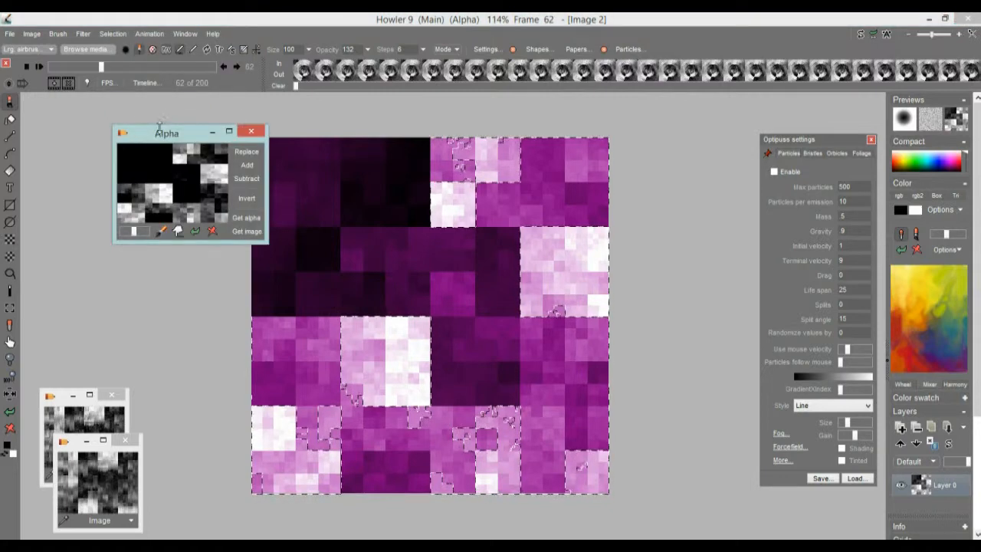
left_click_drag(138, 139, 48, 113)
left_click_drag(177, 222, 421, 445)
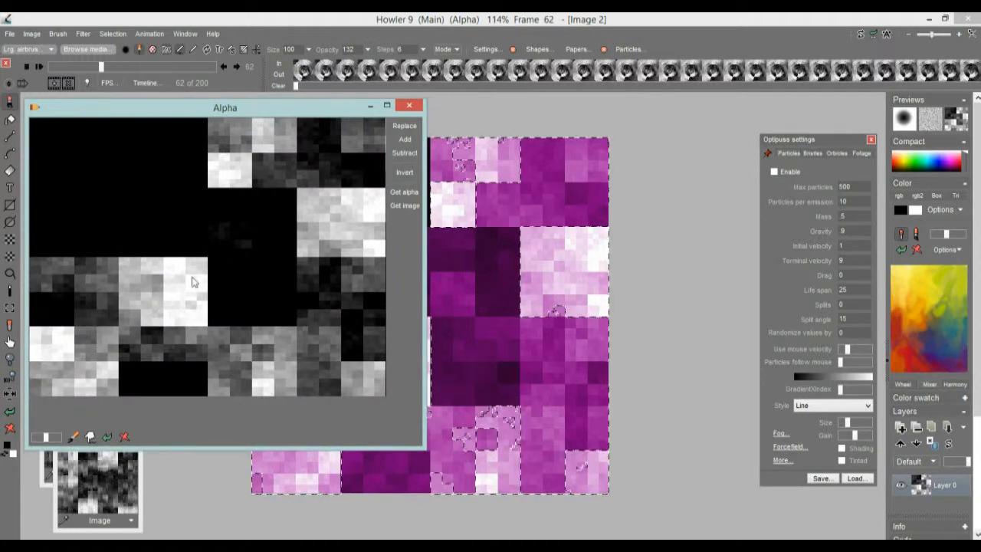
left_click_drag(421, 446, 209, 265)
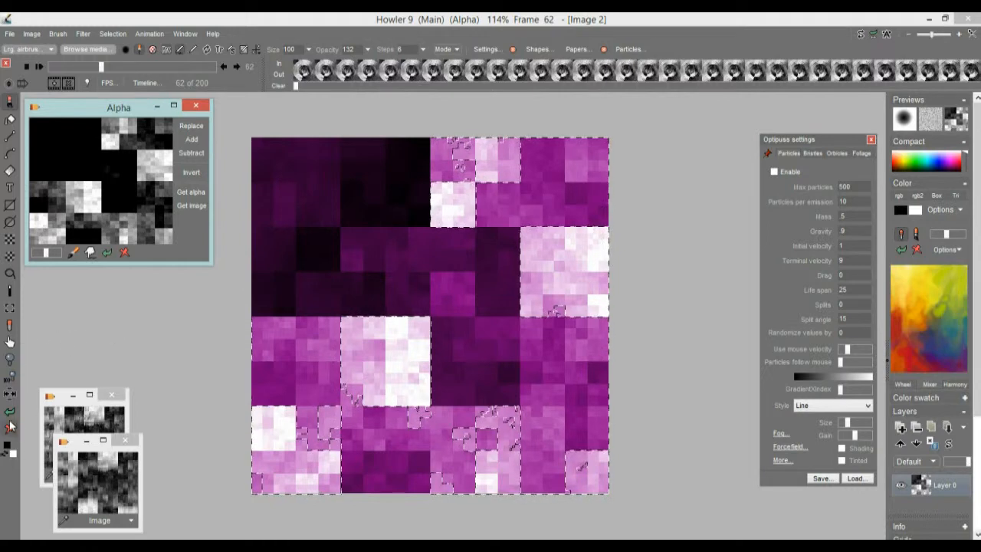
Clear the current alpha and set up the magic wand selection tool with a tolerance of 6
left_click(112, 33)
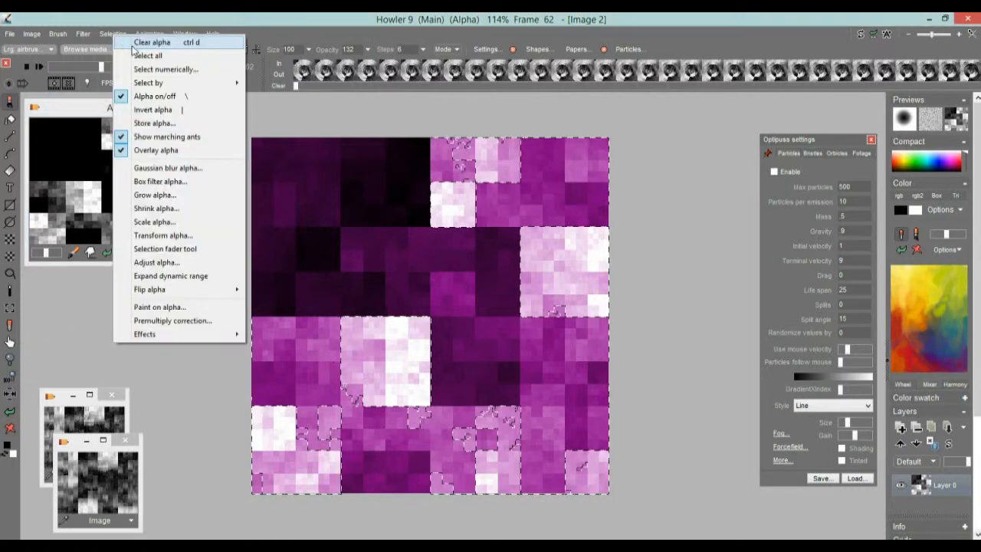
left_click(150, 45)
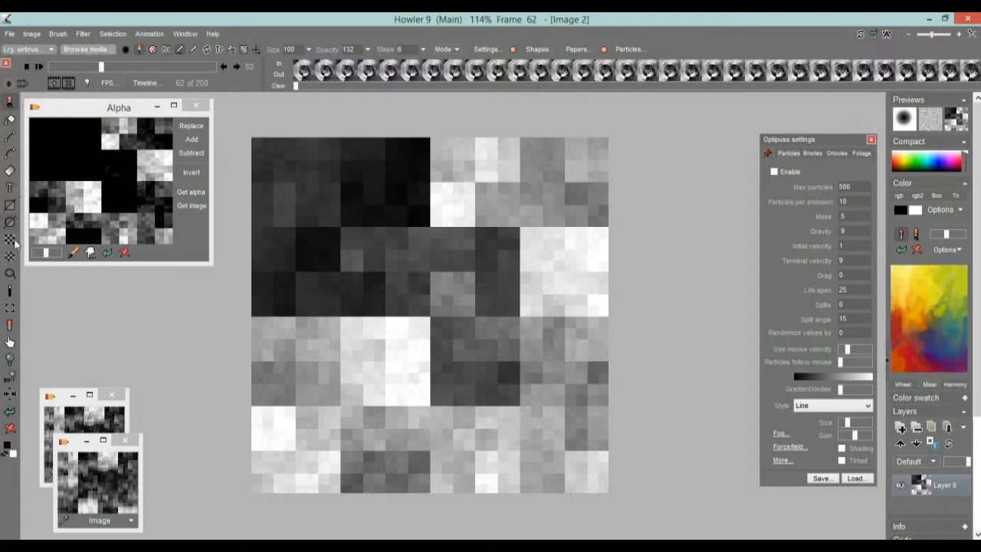
left_click(11, 292)
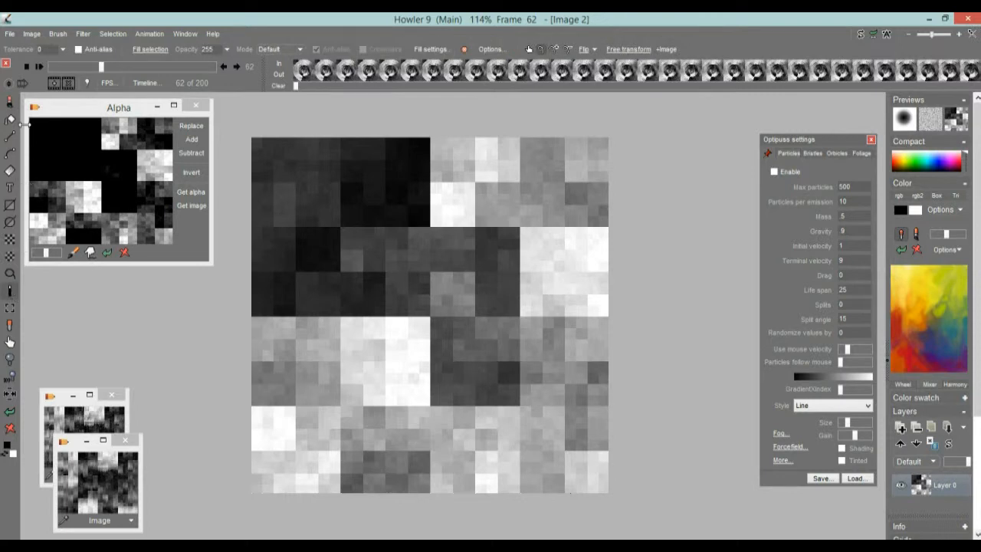
left_click(62, 51)
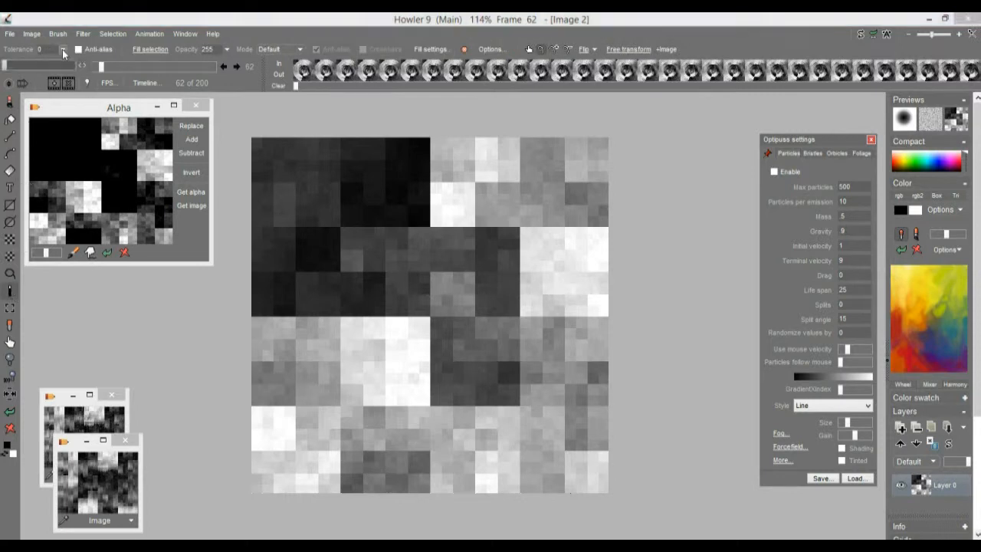
left_click_drag(5, 68, 7, 68)
Build a selection of scattered dark, grey and white patches across the plating texture with the magic wand
left_click(326, 238)
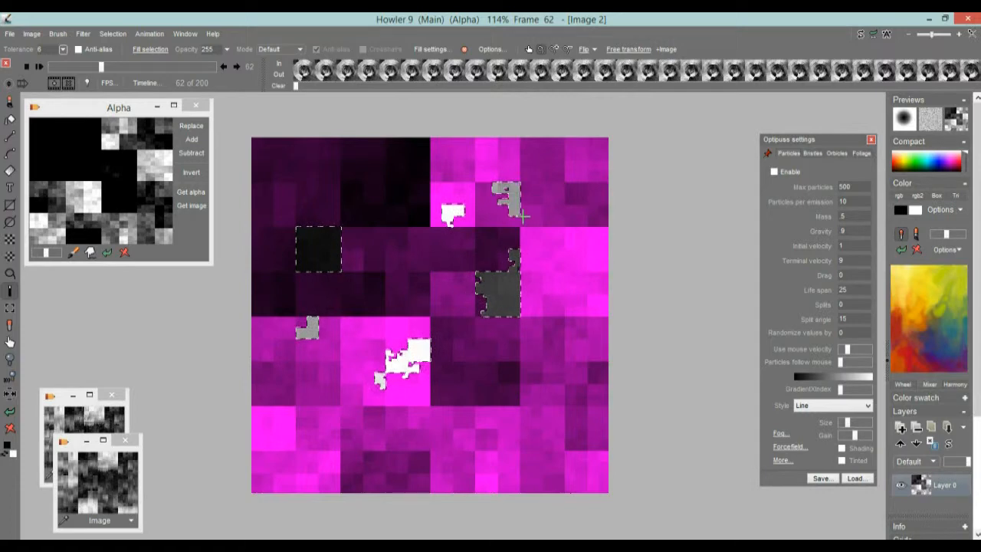
left_click(546, 193)
left_click(551, 428)
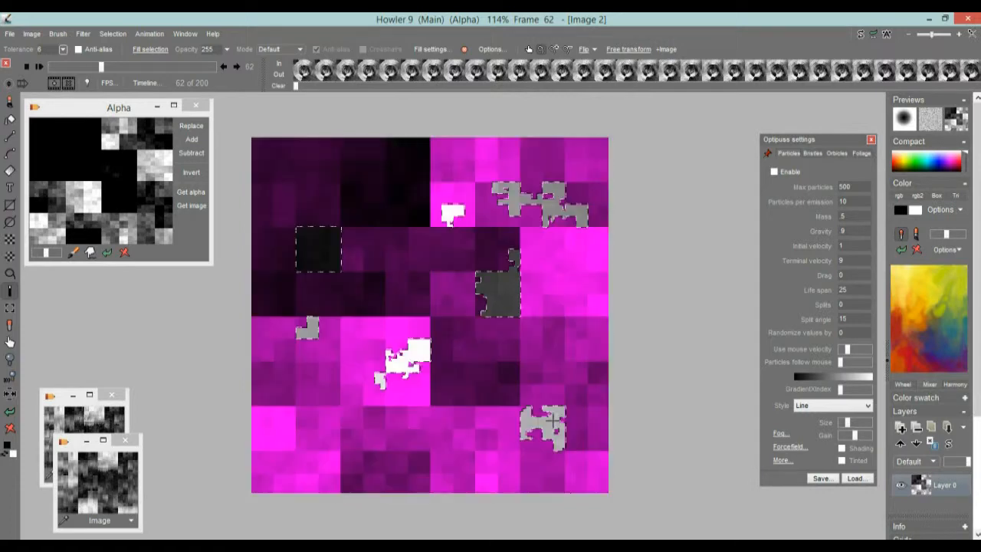
left_click(450, 442)
left_click(332, 444)
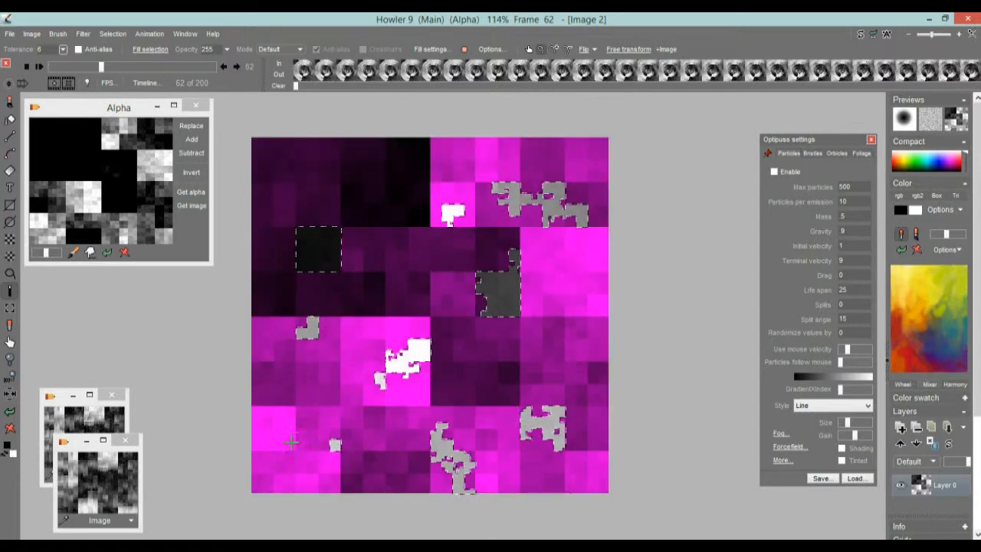
left_click(486, 379)
left_click(540, 349)
left_click(581, 350)
left_click(575, 274)
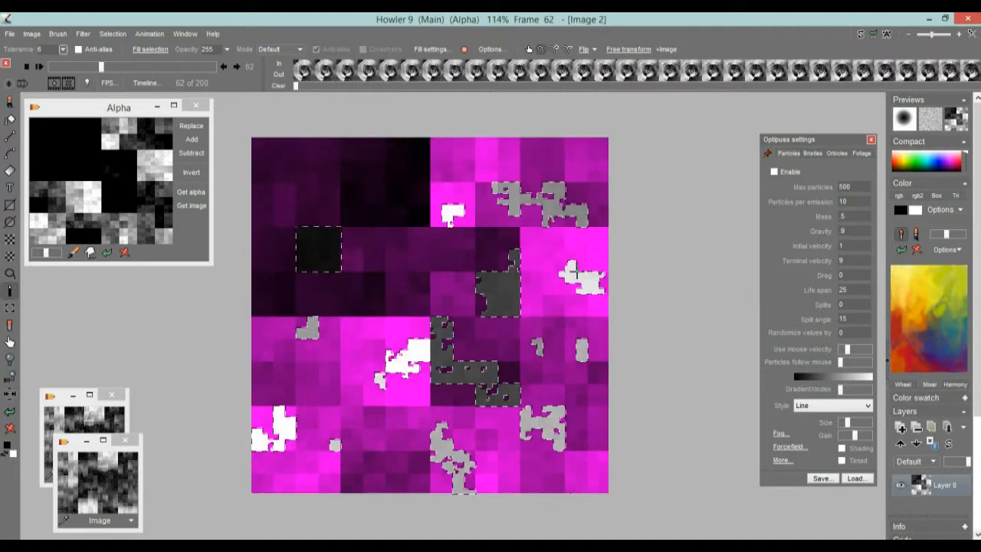
left_click(407, 272)
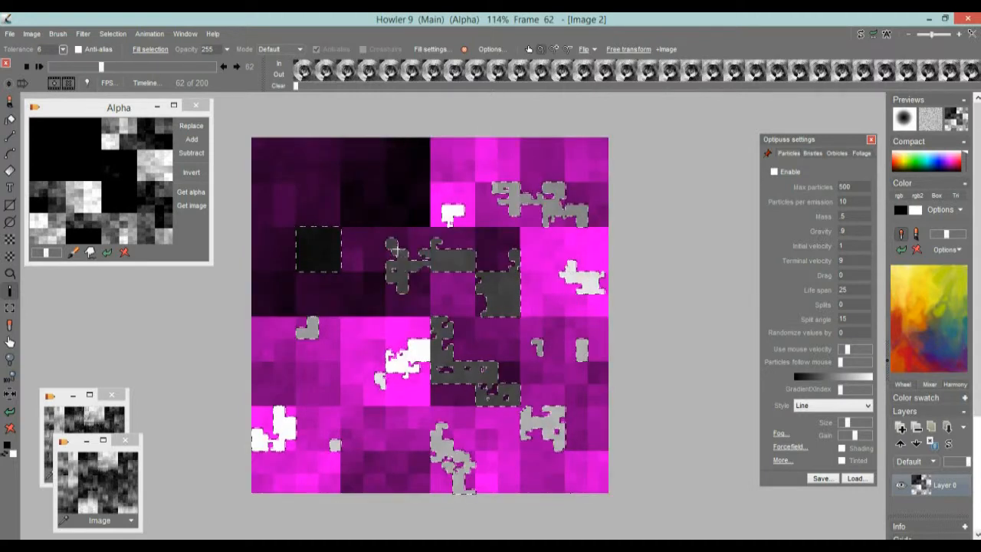
Add a black patch and a light grey patch to the magic wand selection, and turn off the alpha overlay
left_click(324, 179)
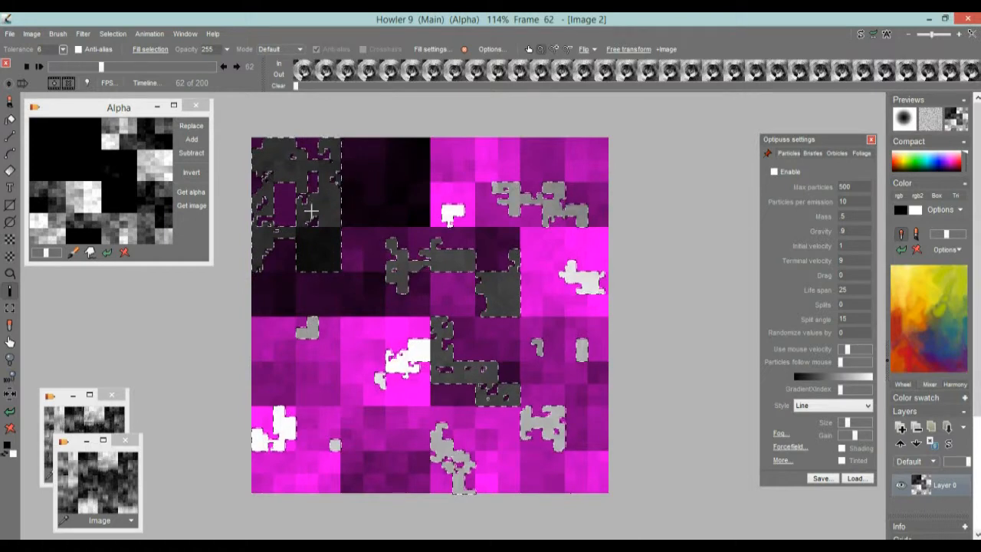
key("ctrl+z")
left_click(375, 174)
left_click(348, 396)
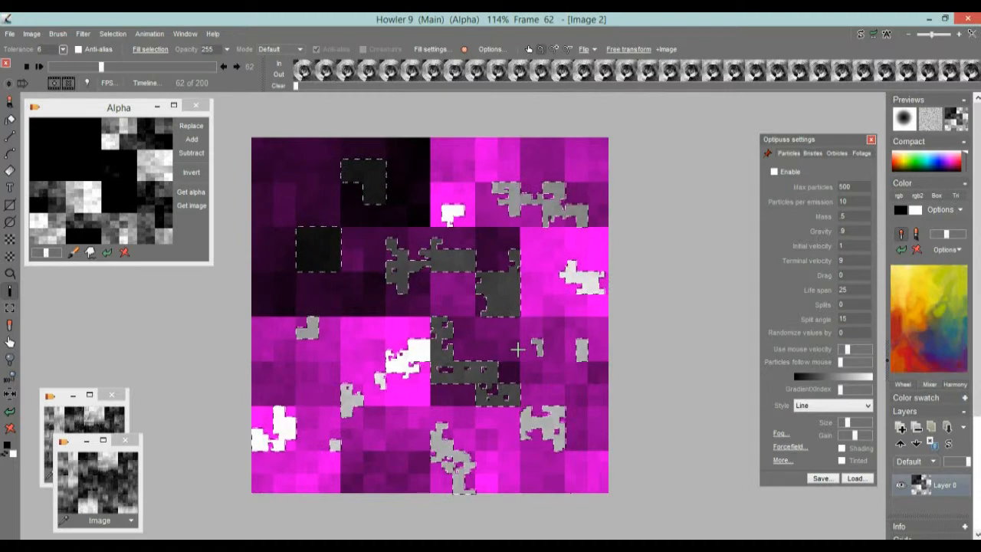
left_click(113, 36)
left_click(157, 149)
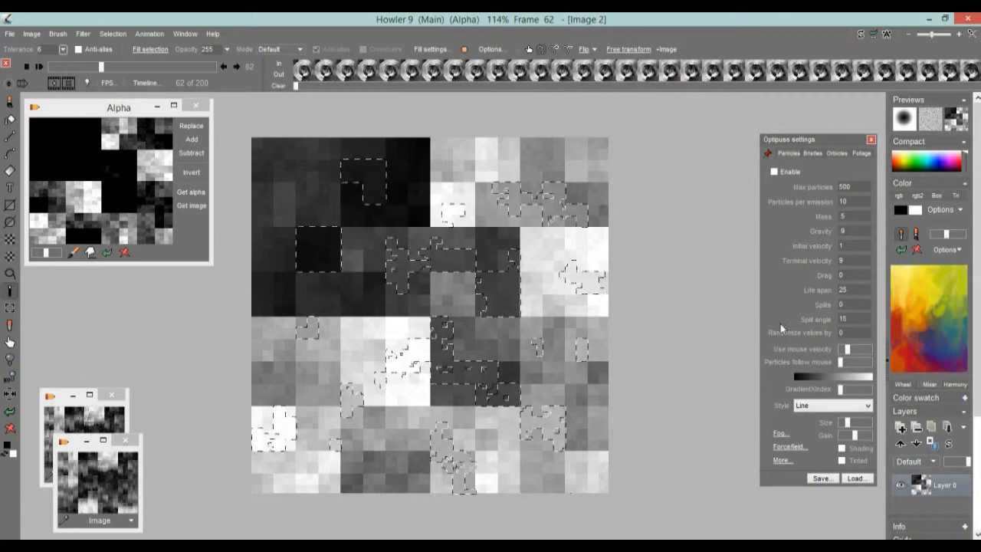
Choose green as the paint colour and open the fill settings, placing them clear of the image
left_click_drag(921, 155, 919, 158)
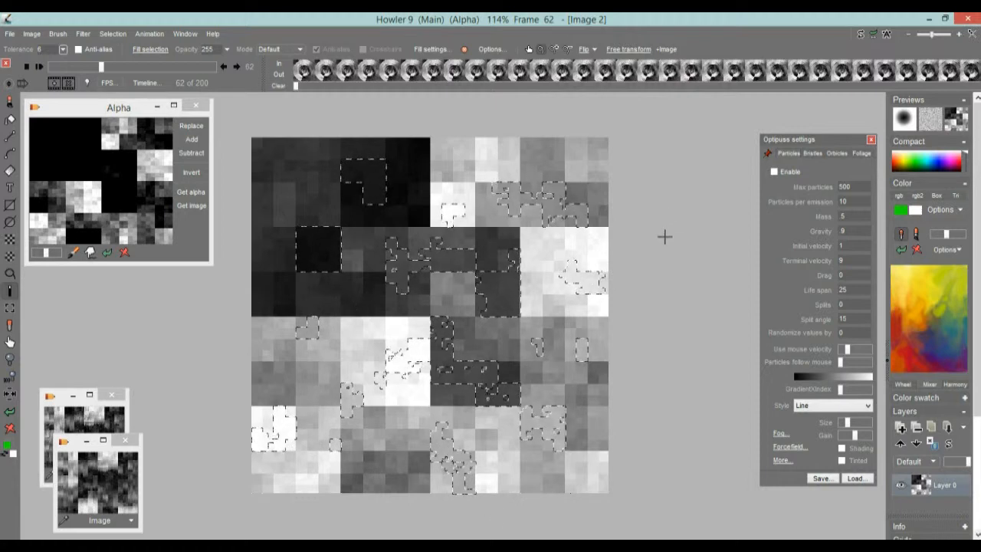
left_click(11, 121)
left_click(11, 121)
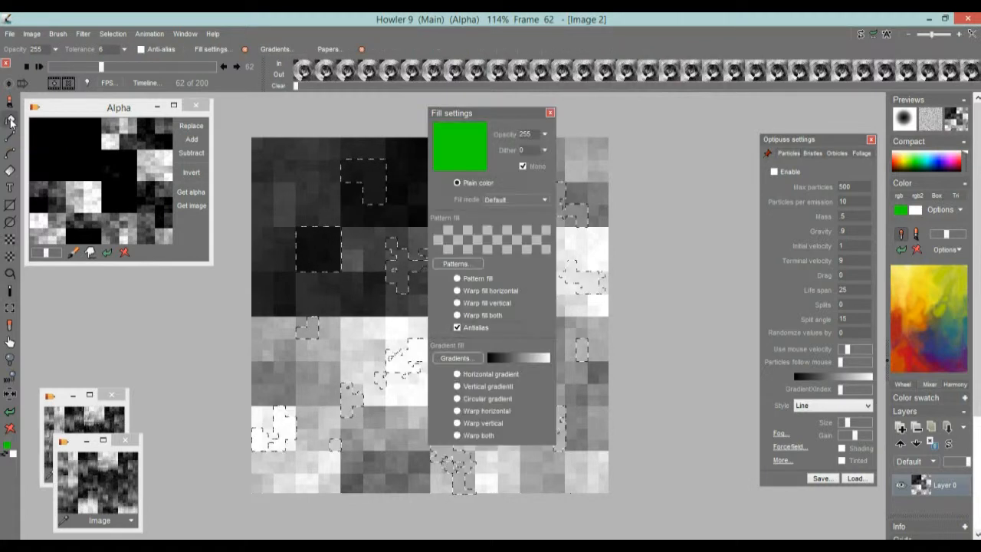
left_click_drag(491, 118, 688, 125)
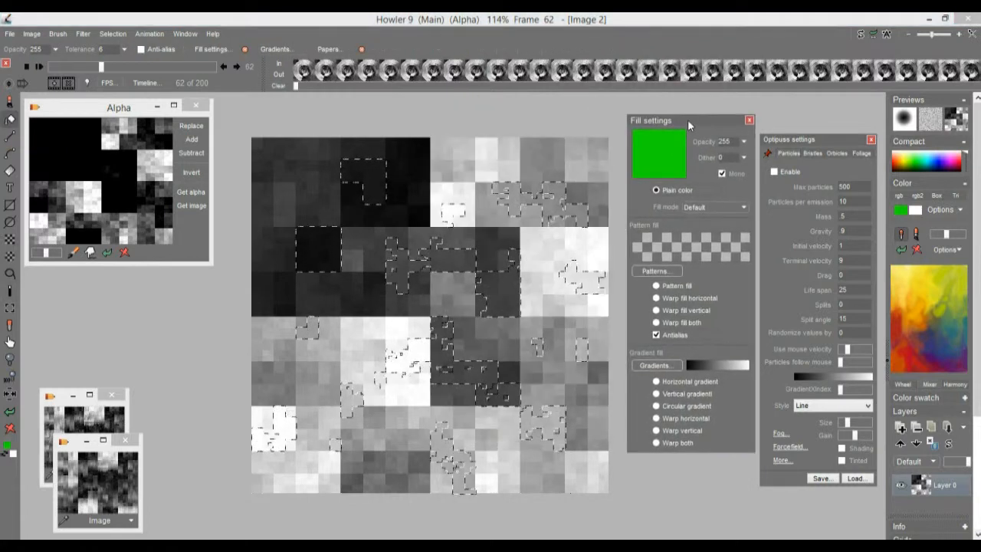
left_click(664, 271)
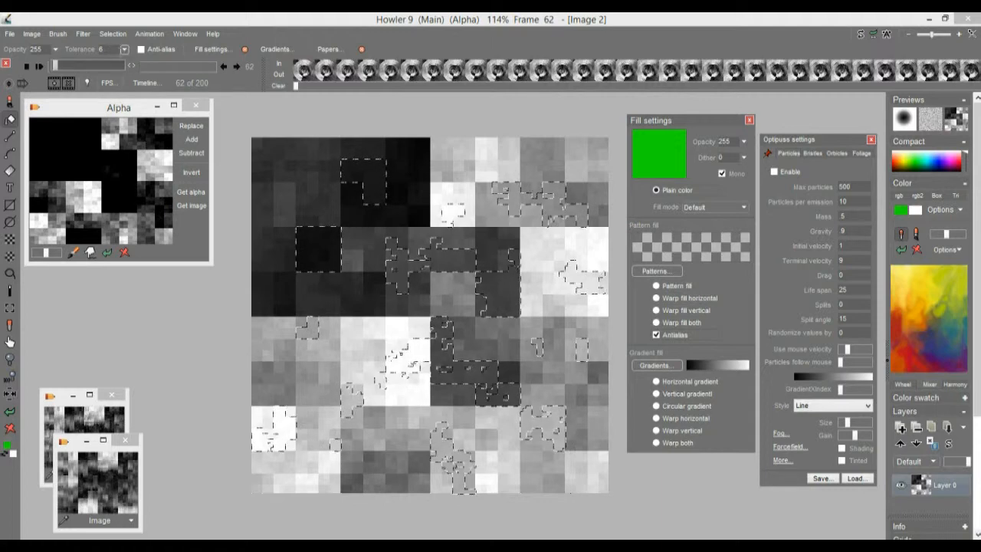
Set the fill tolerance to 38 and flood the selected patches in the upper and central areas with green
left_click_drag(54, 67, 63, 69)
left_click(361, 172)
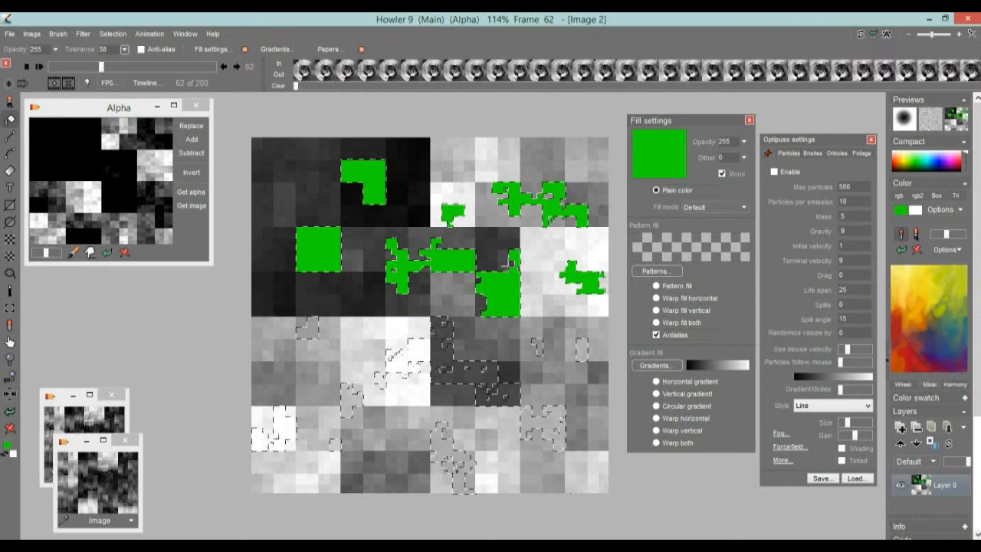
left_click(472, 356)
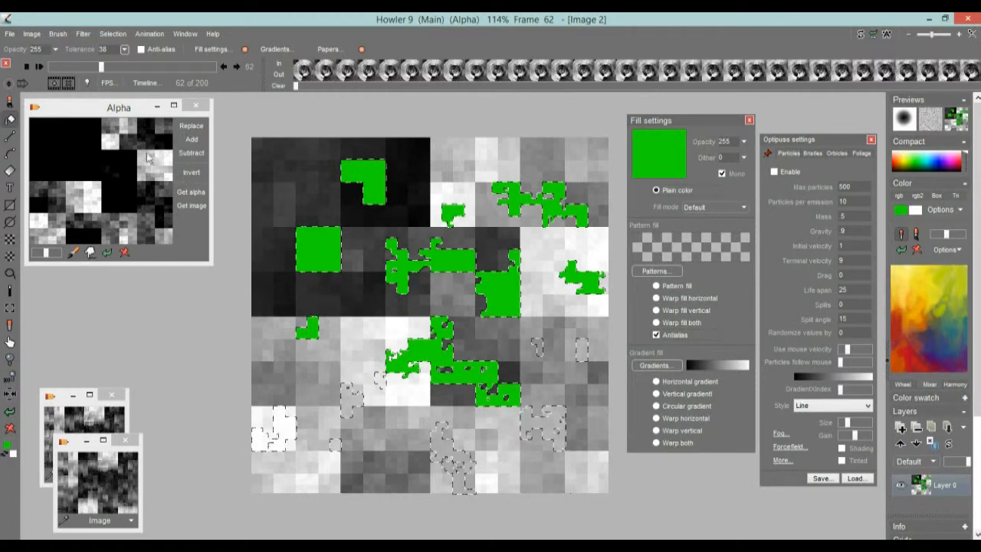
Paint the remaining selected patches solid green with a large simple brush at full opacity
left_click(10, 102)
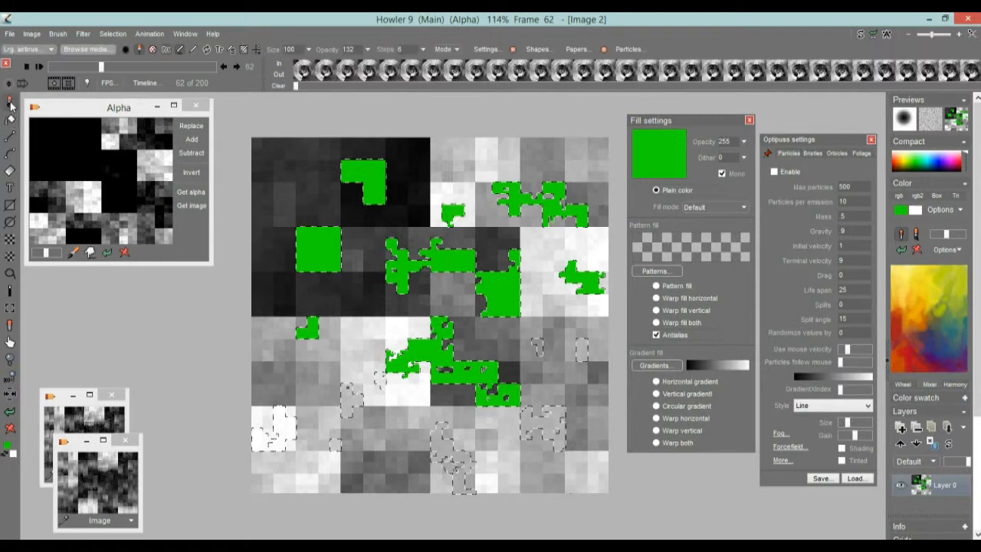
left_click(10, 104)
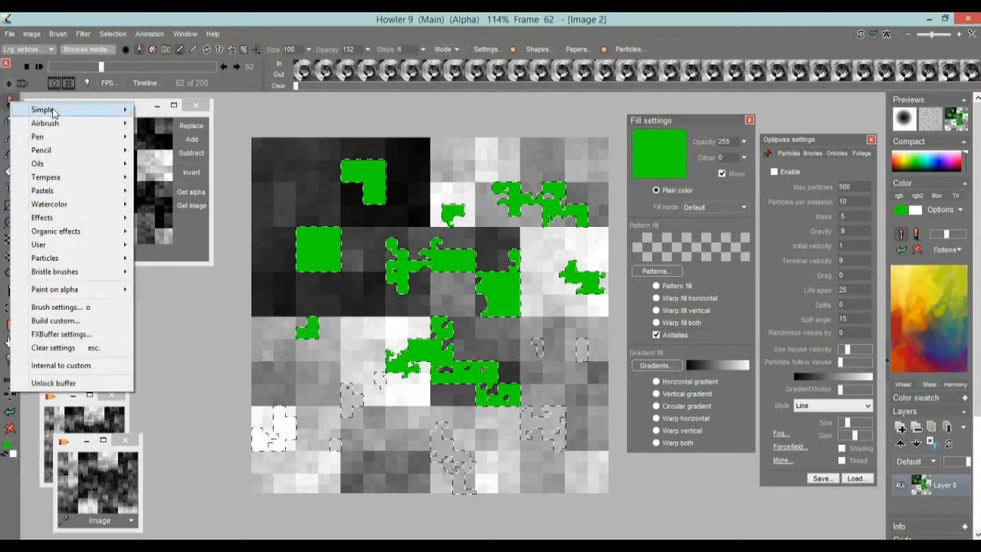
mouse_move(69, 110)
left_click(157, 150)
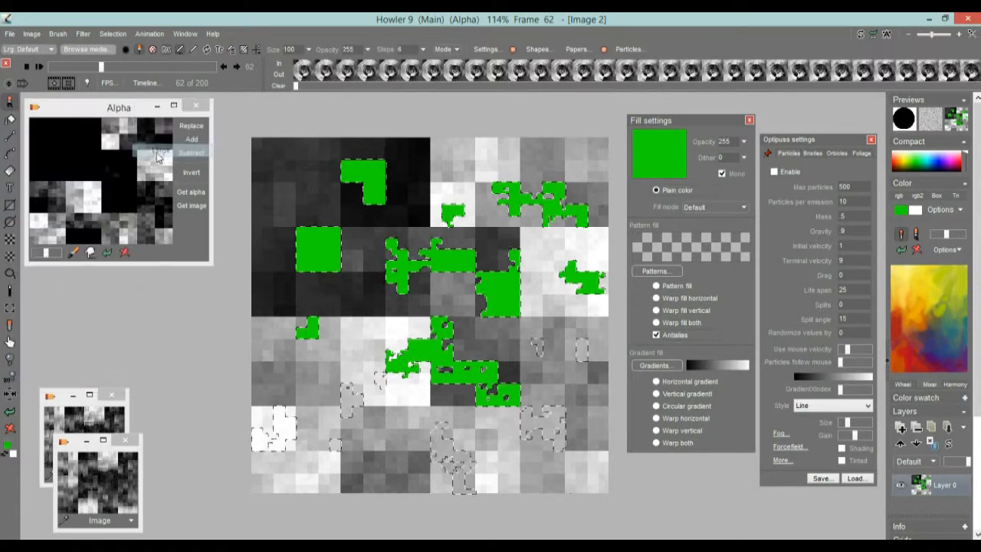
left_click_drag(584, 346, 564, 353)
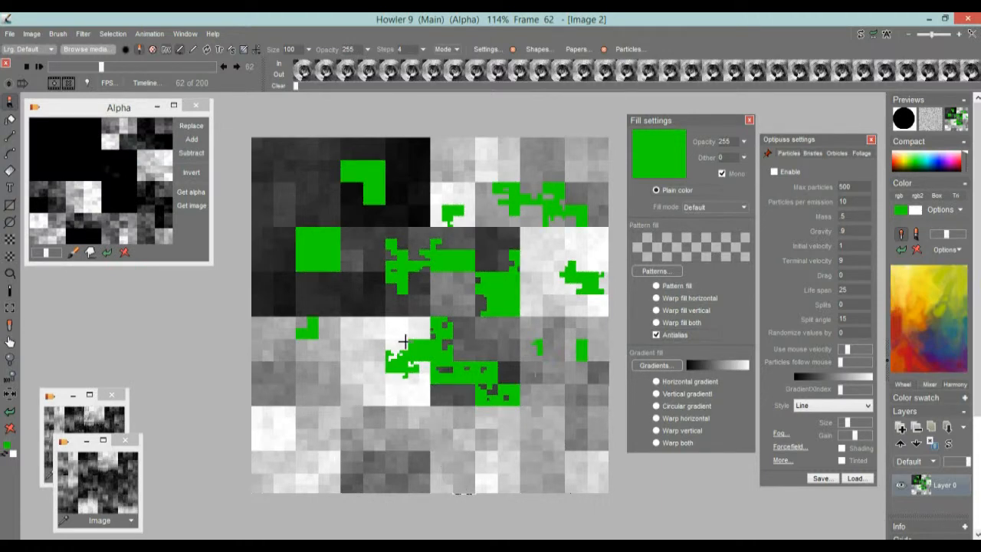
mouse_move(447, 457)
left_mouse_down()
mouse_move(452, 469)
mouse_move(287, 441)
left_mouse_up()
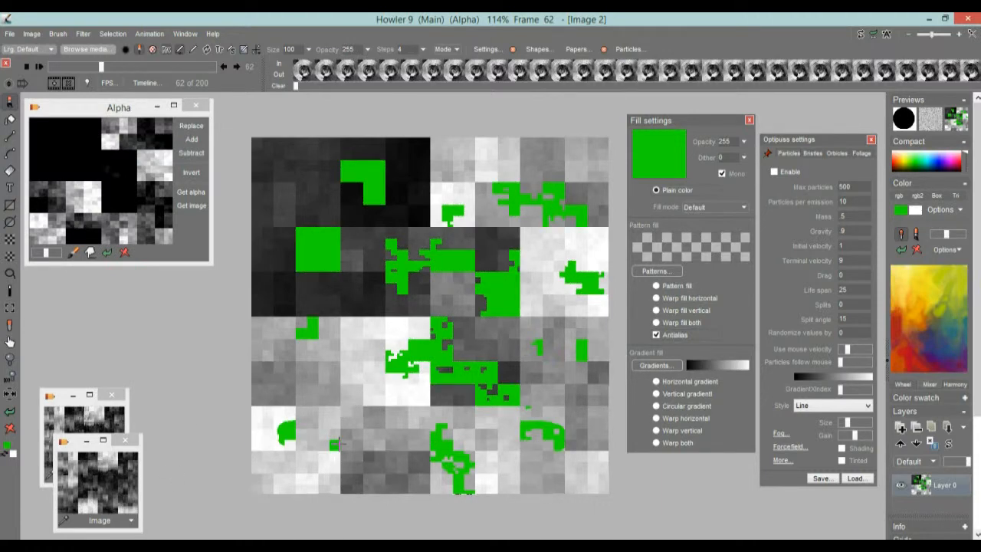
left_click_drag(345, 395, 541, 406)
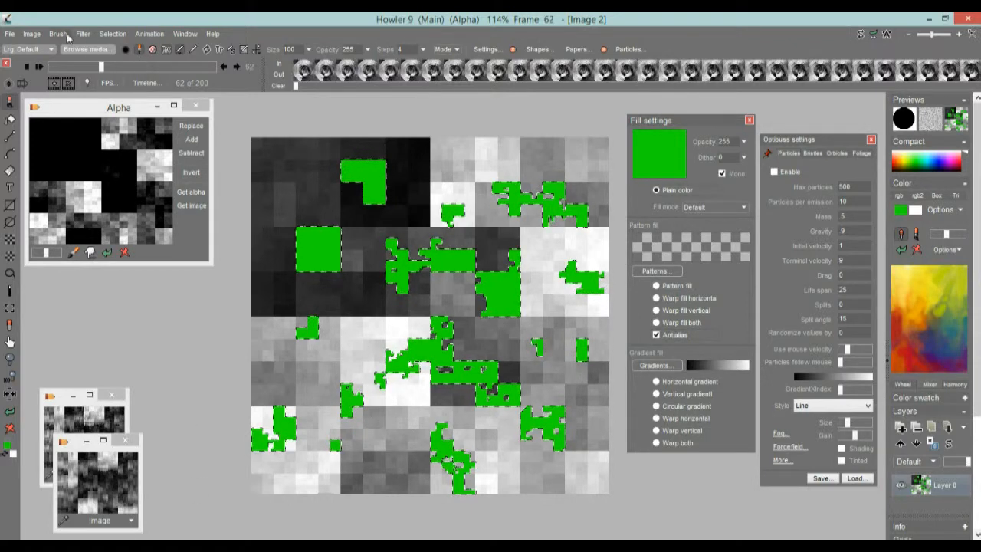
Store the patch selection as an alpha, and put its shrunken preview in place of the old stored alpha, which is closed
left_click(115, 34)
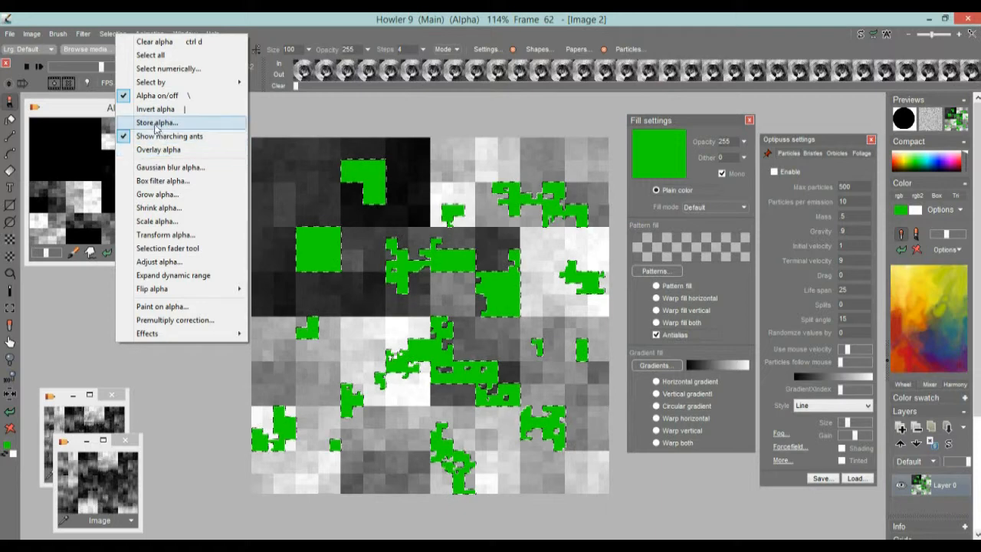
left_click(205, 125)
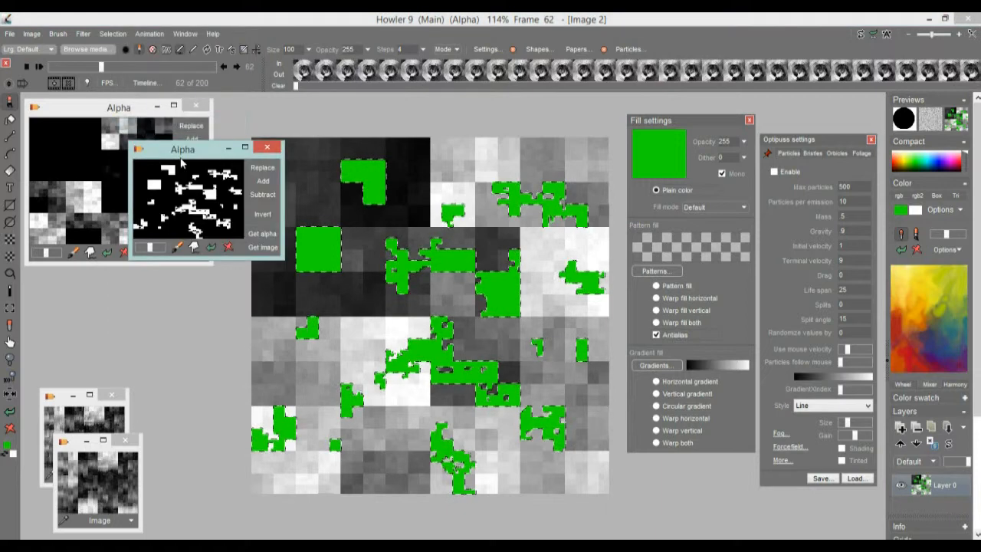
left_click_drag(219, 150, 369, 75)
mouse_move(432, 185)
left_mouse_down()
mouse_move(578, 300)
mouse_move(427, 197)
mouse_move(442, 198)
left_mouse_up()
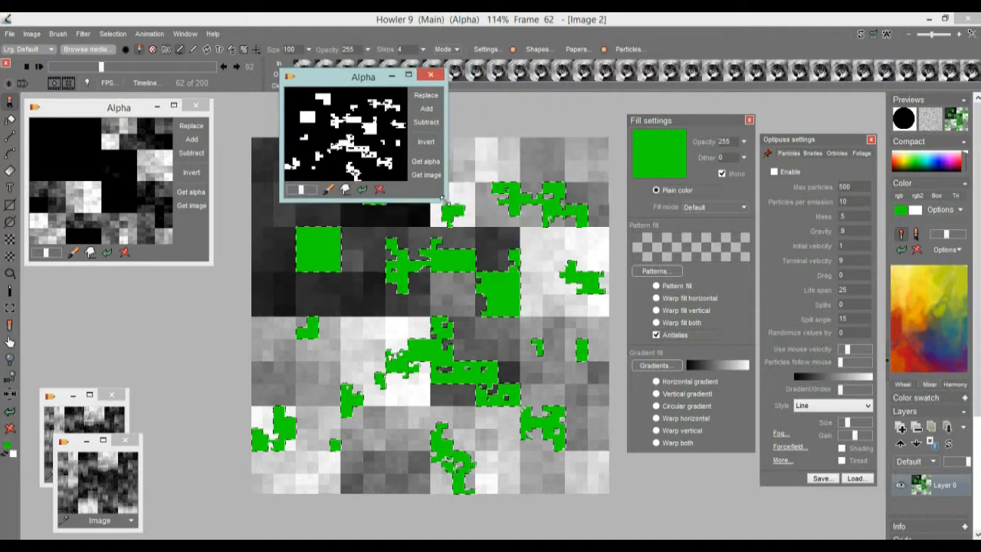
left_click_drag(342, 82, 116, 240)
left_click(92, 108)
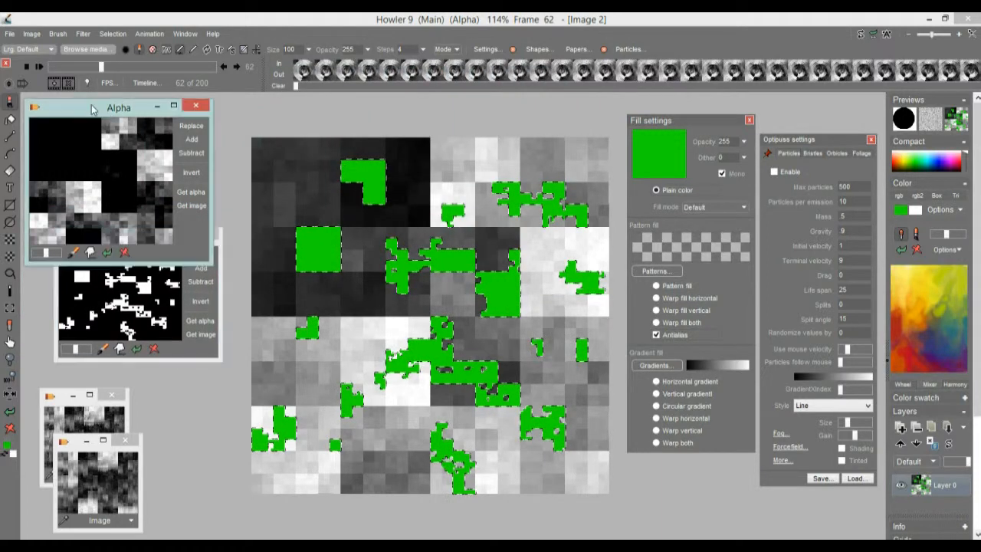
left_click(196, 105)
left_click_drag(120, 240, 93, 117)
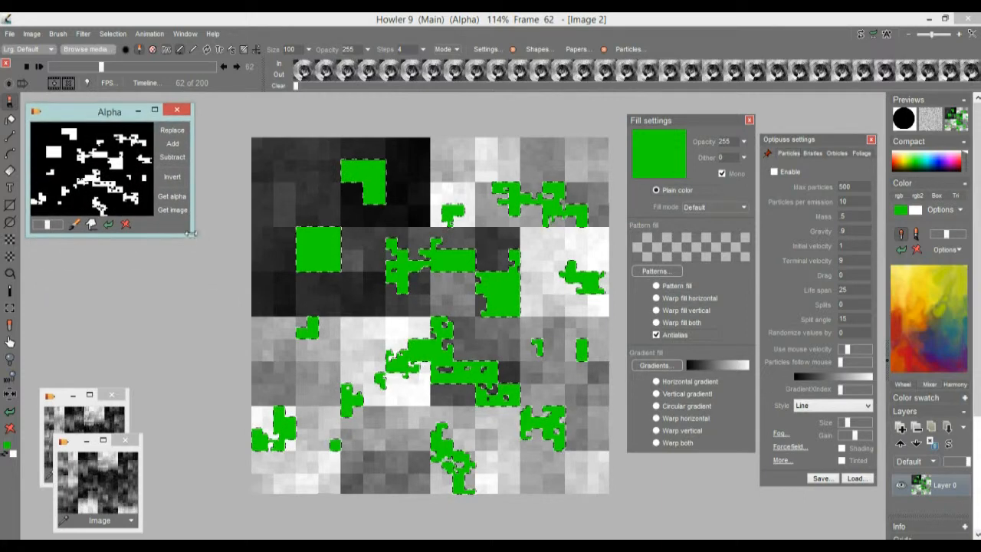
left_click_drag(190, 234, 162, 212)
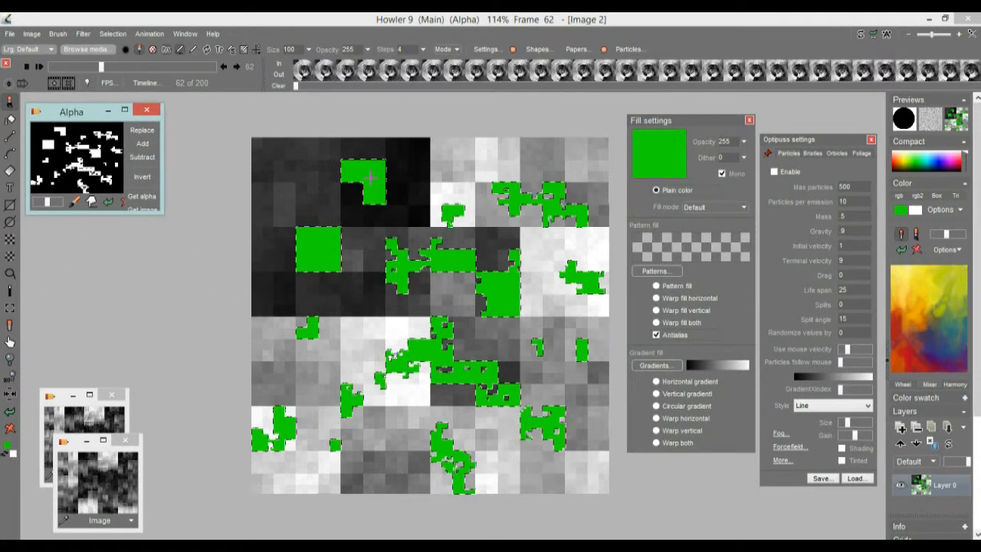
Clear the current alpha and store a copy of the green-patched image beside the other stored images
left_click(112, 34)
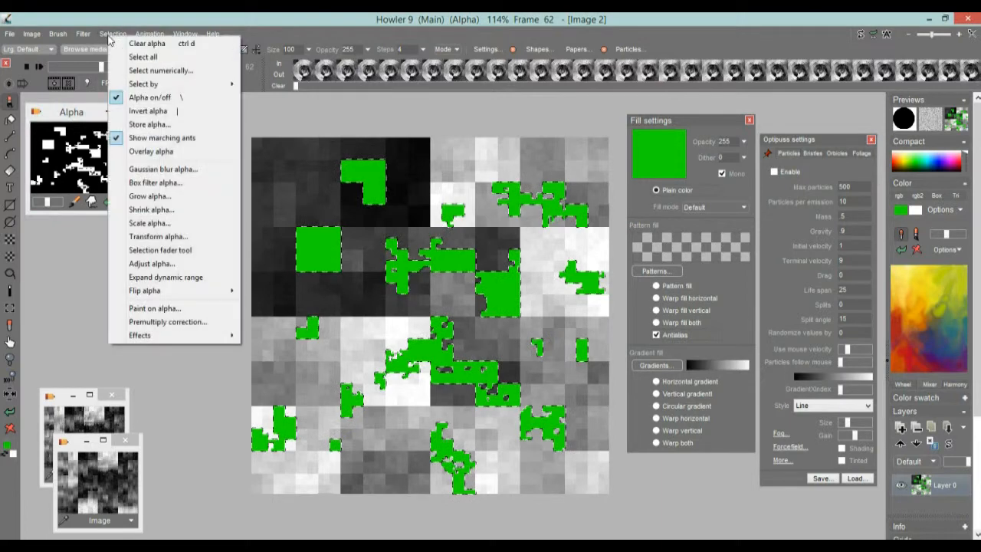
left_click(138, 44)
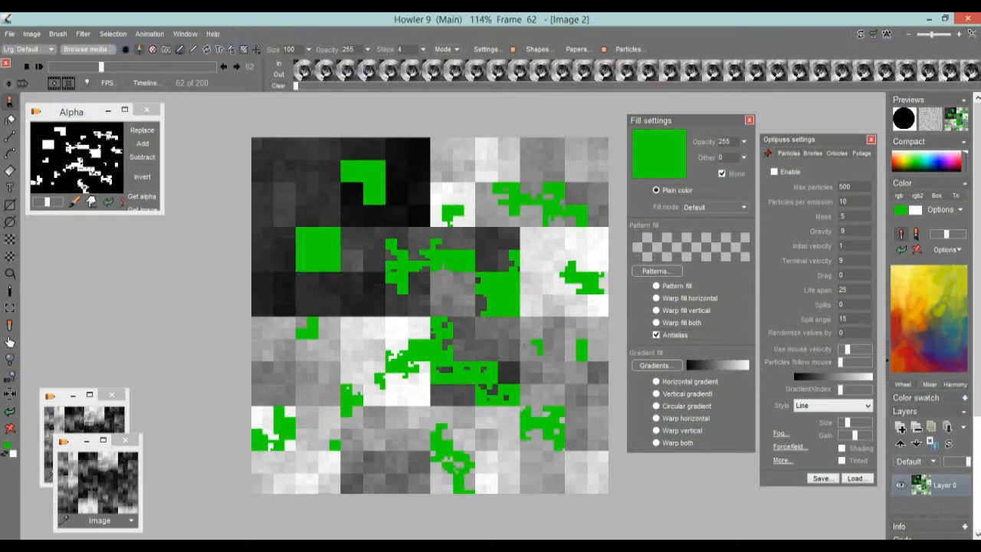
left_click(32, 35)
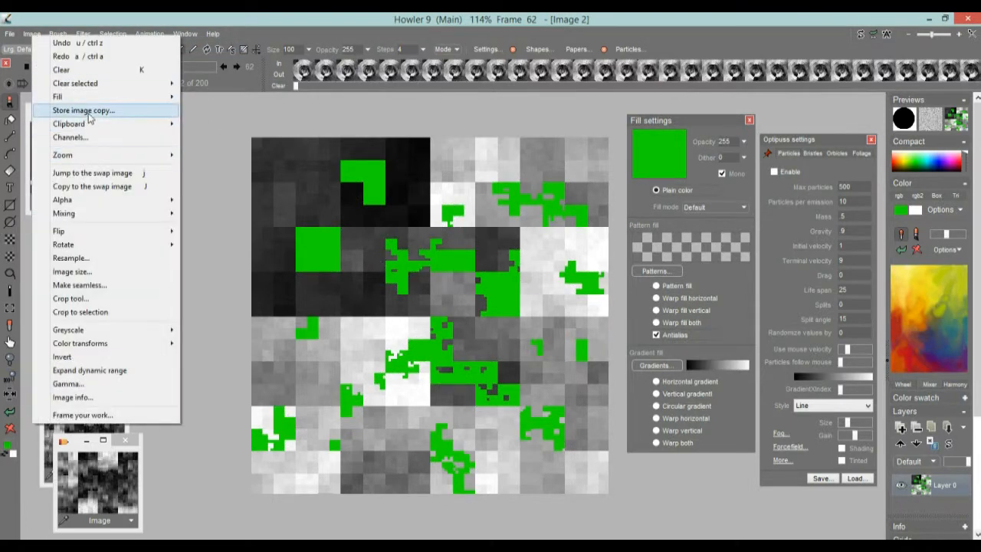
left_click(89, 112)
left_click_drag(67, 387, 73, 357)
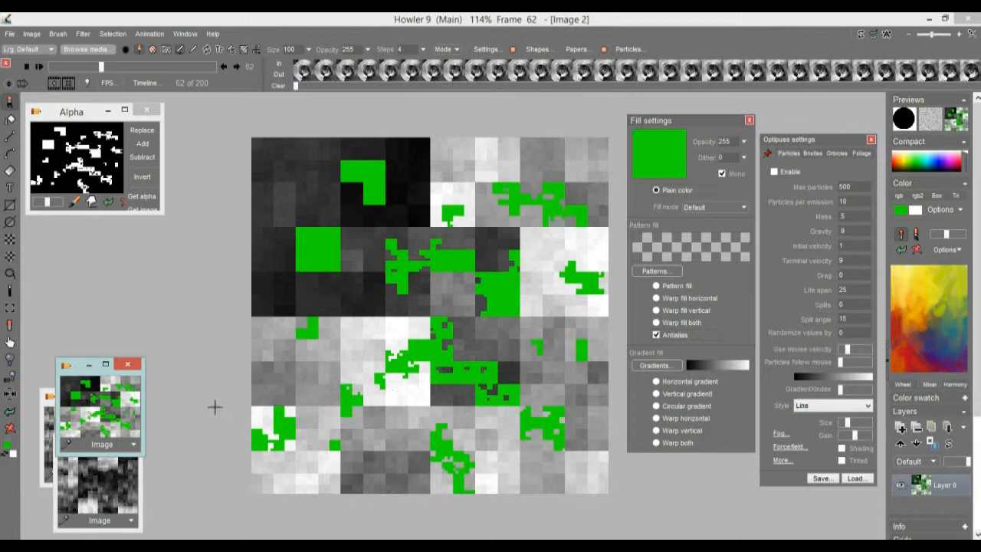
Draw six narrow vertical green filled rectangles side by side across the lower-left part of the texture
left_click(13, 215)
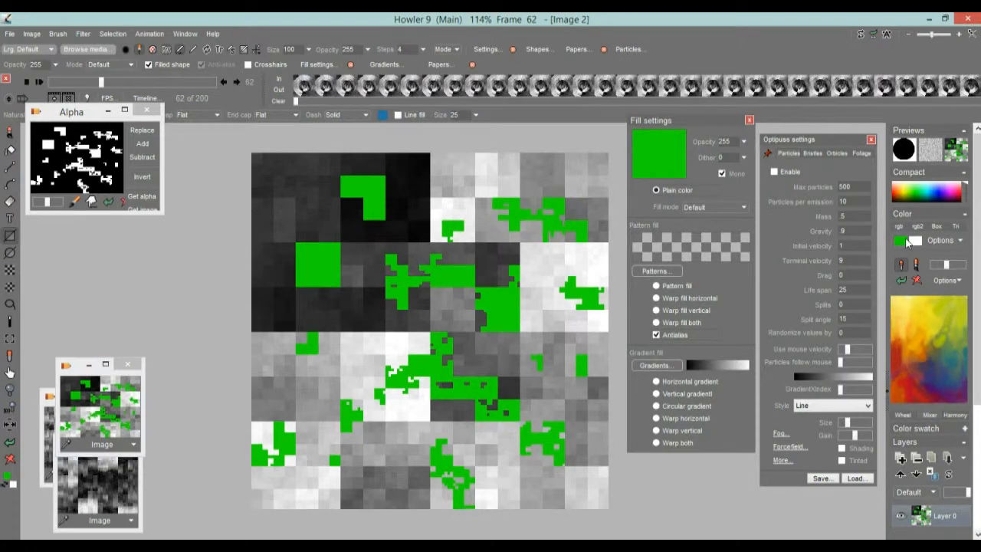
left_click_drag(260, 311, 268, 491)
left_click_drag(284, 310, 292, 484)
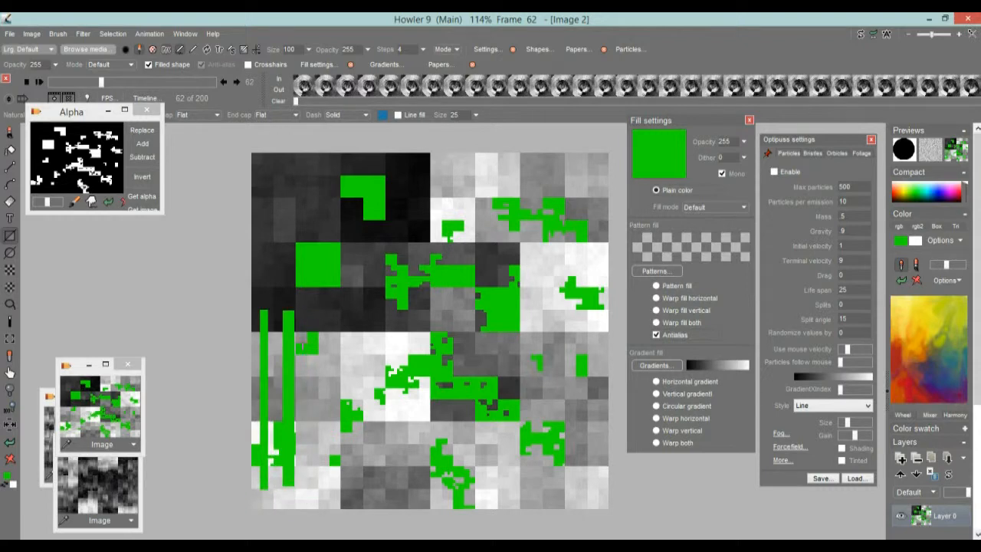
left_click_drag(306, 311, 314, 493)
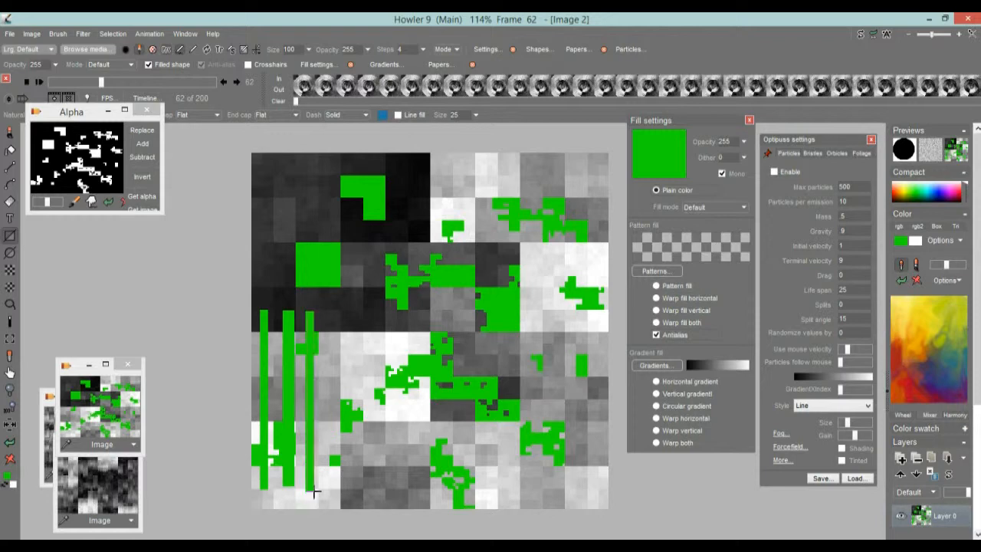
left_click_drag(329, 313, 343, 488)
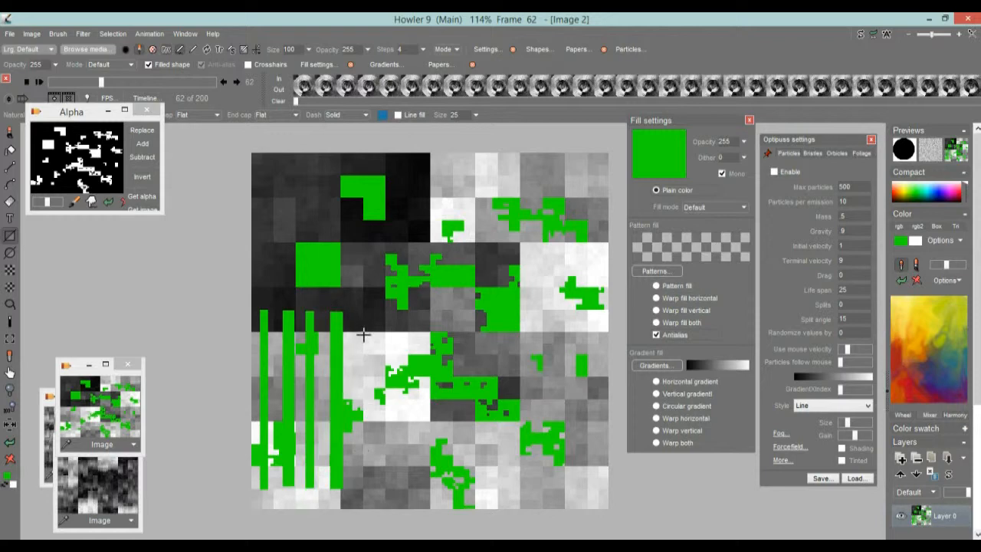
left_click_drag(356, 311, 367, 486)
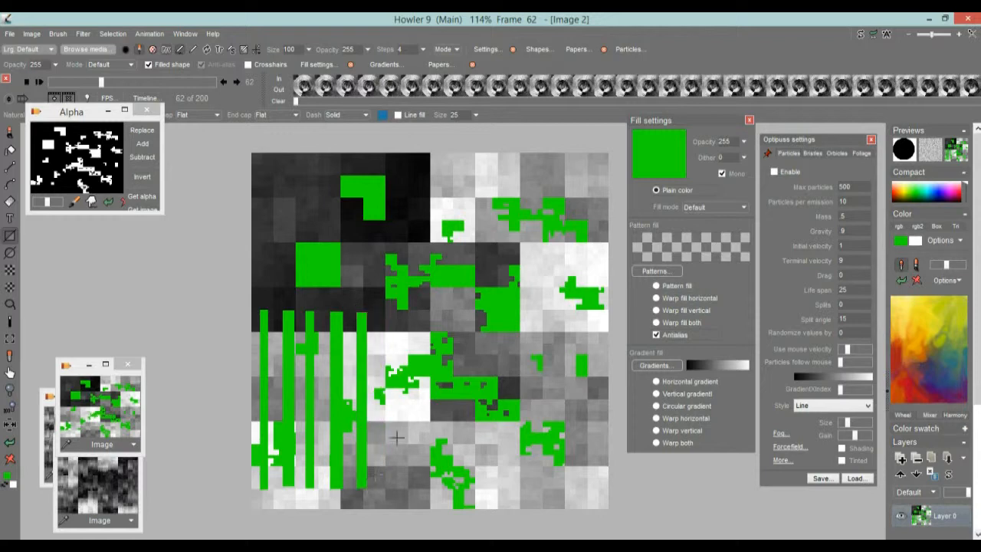
left_click_drag(383, 312, 394, 489)
Draw three thin horizontal green bars across the texture's upper right and a large green rectangle at its lower right
left_click_drag(411, 183, 611, 178)
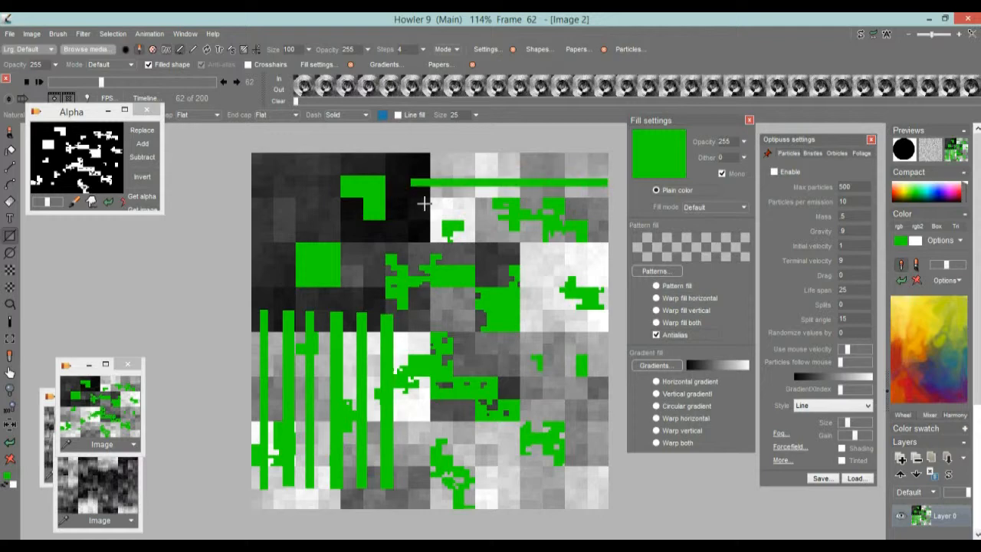
left_click_drag(414, 202, 611, 204)
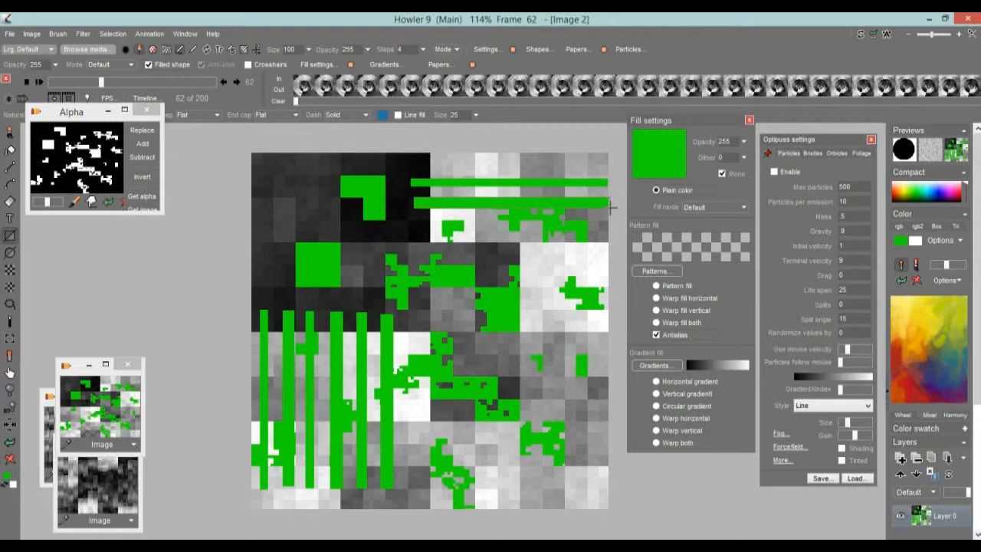
left_click_drag(412, 222, 610, 228)
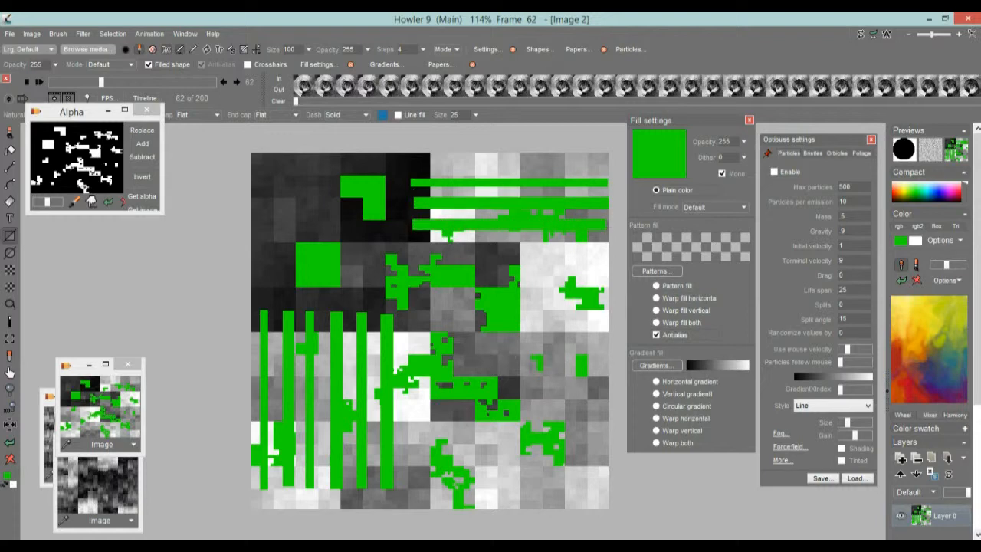
left_click_drag(503, 337, 604, 463)
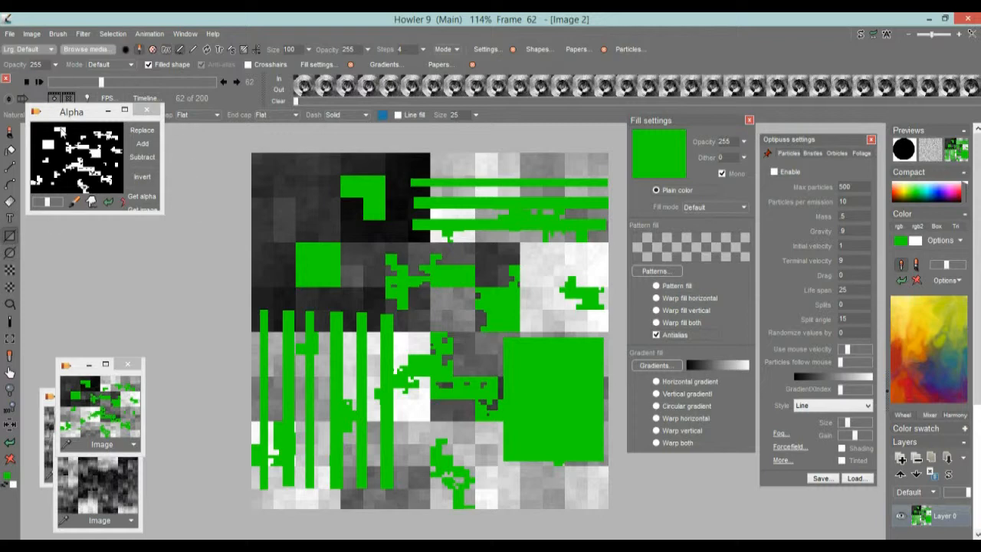
left_click_drag(69, 112, 75, 232)
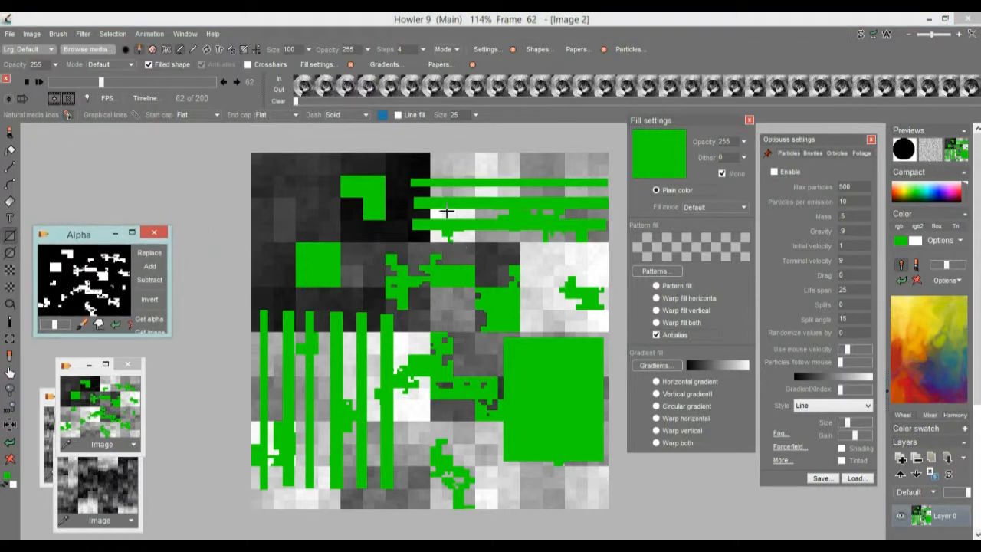
Store a copy of the green-barred texture, and put that stored image into frame 0 of the animation
left_click(32, 34)
left_click(98, 109)
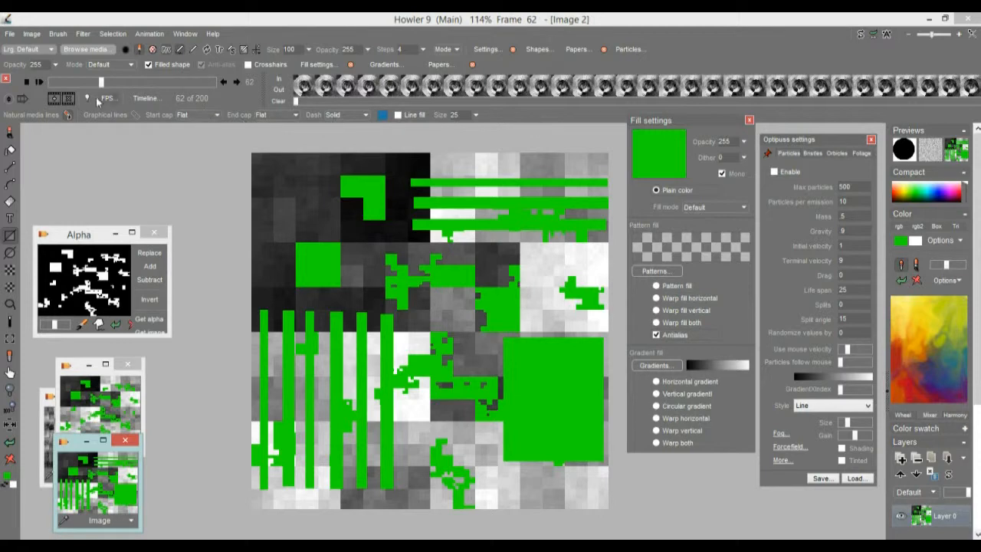
mouse_move(298, 102)
left_mouse_down()
mouse_move(851, 119)
mouse_move(491, 118)
mouse_move(281, 97)
left_mouse_up()
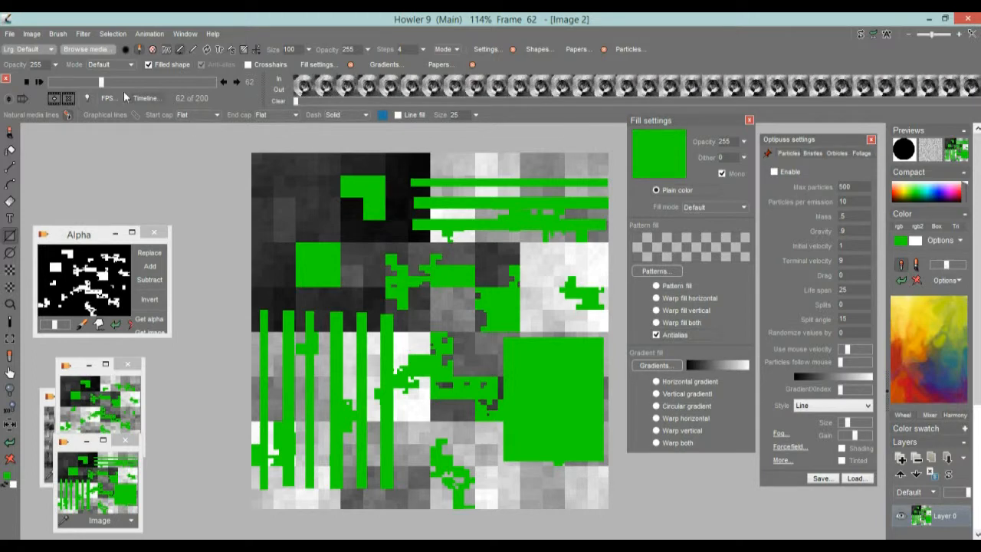
left_click_drag(102, 82, 102, 87)
left_click_drag(102, 85, 37, 84)
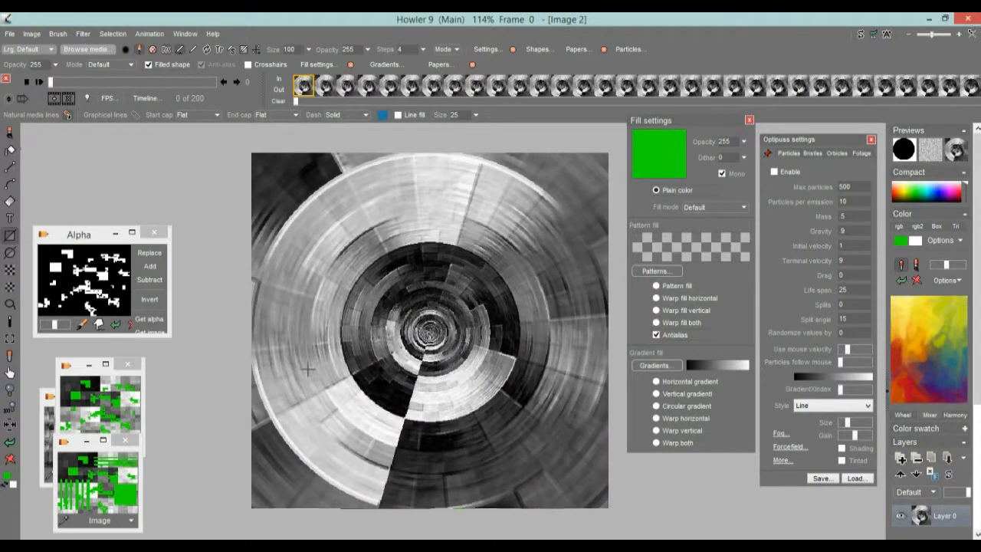
left_click(103, 494)
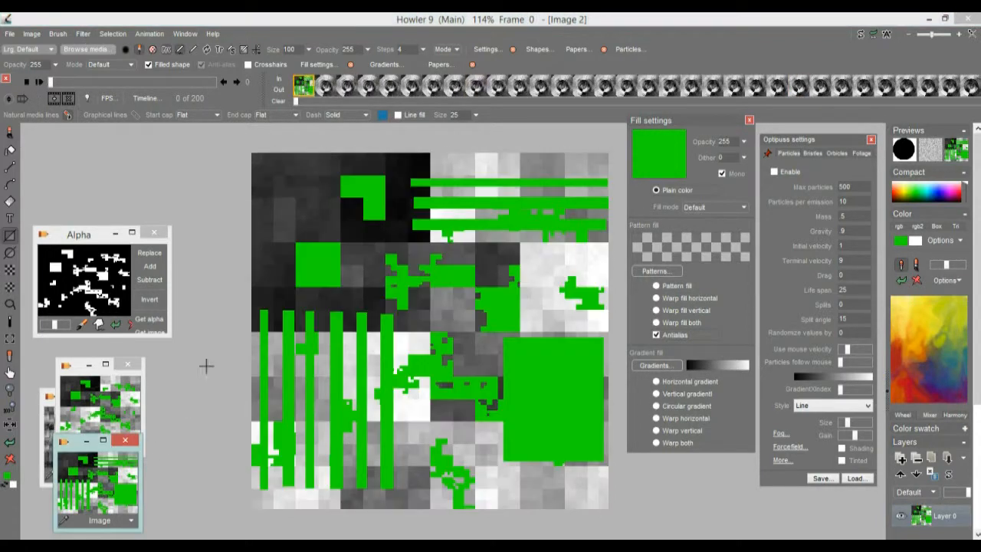
Animate the green-marked texture in frame 0 through all frames with the animated Tunnel filter
left_click(81, 35)
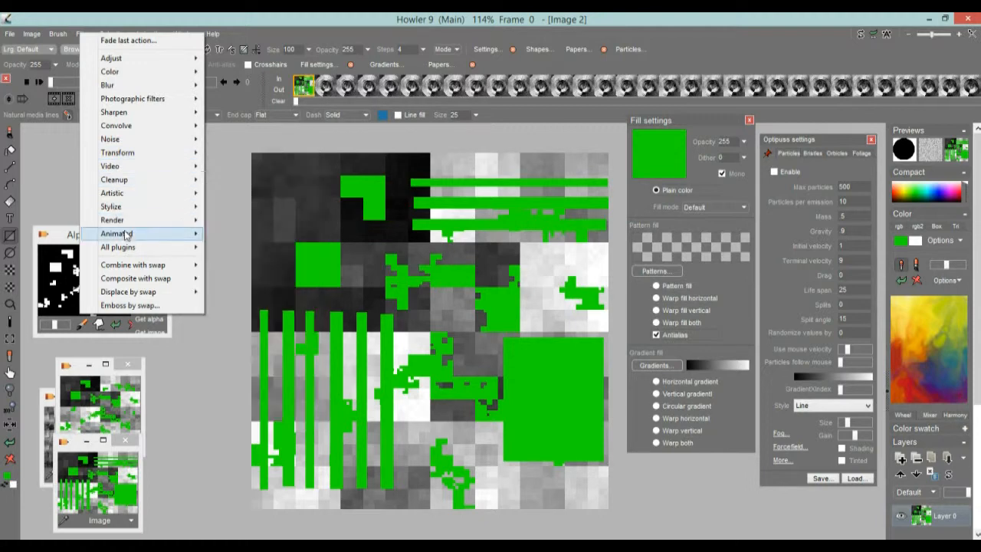
mouse_move(125, 234)
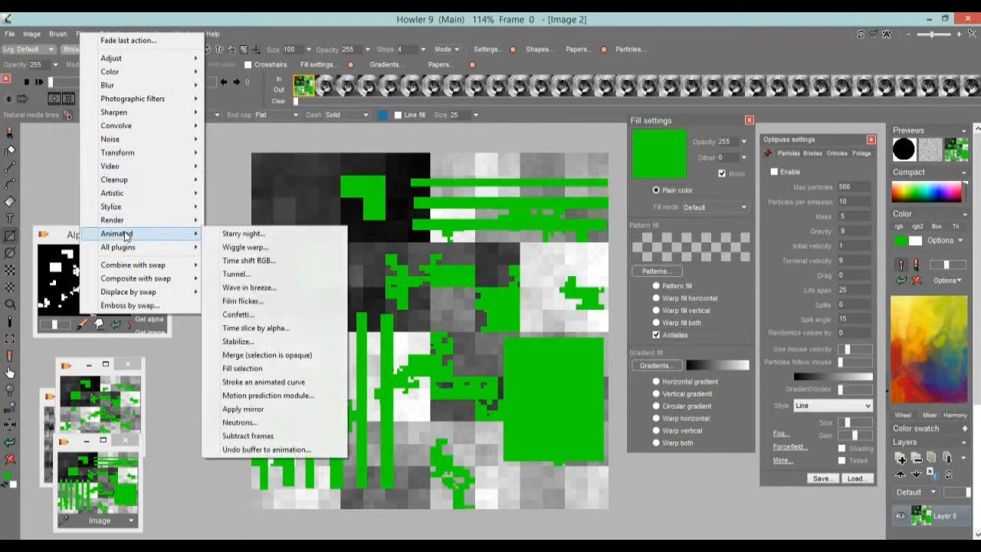
left_click(237, 274)
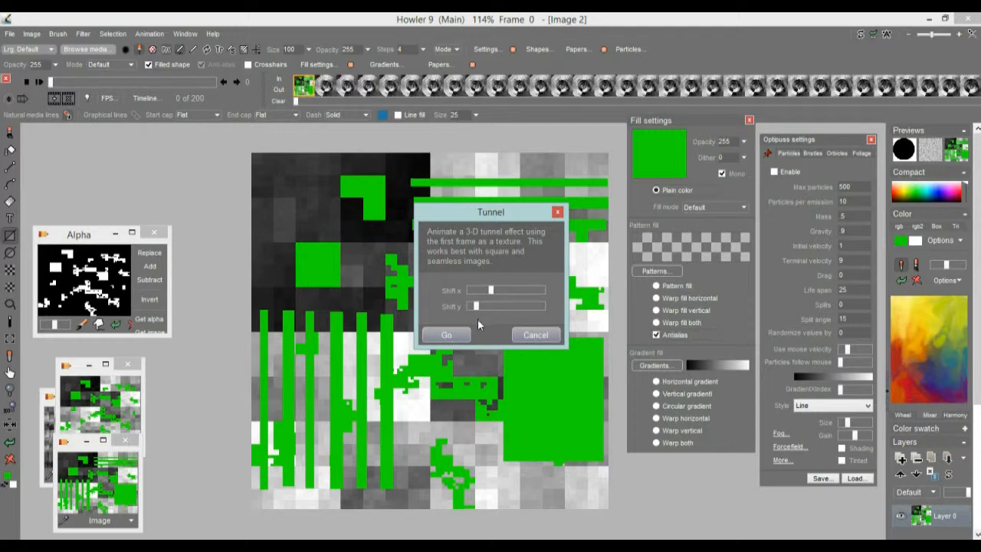
left_click(490, 292)
left_click(451, 336)
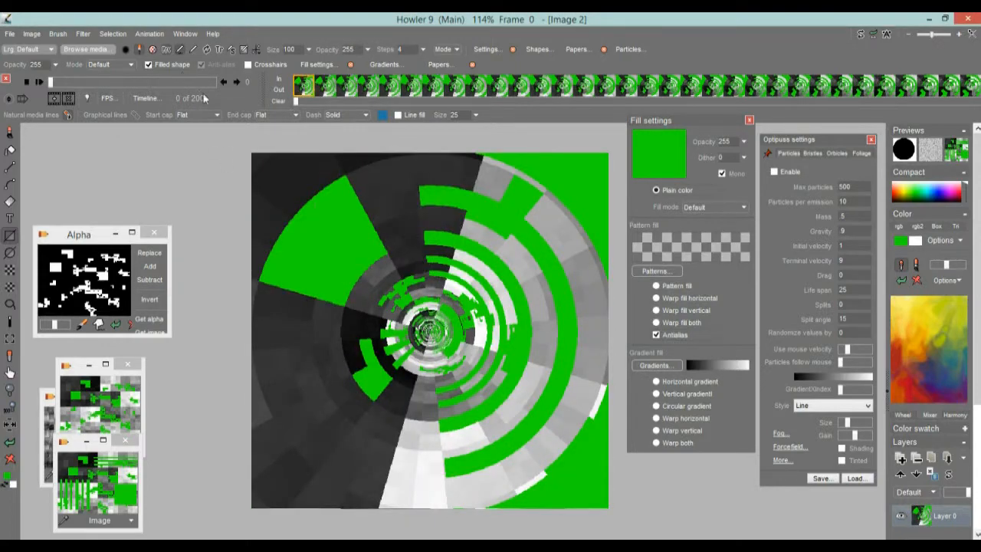
Play the green tunnel animation and scrub through it, stopping at frame 35
mouse_move(51, 82)
left_mouse_down()
mouse_move(135, 74)
mouse_move(57, 82)
left_mouse_up()
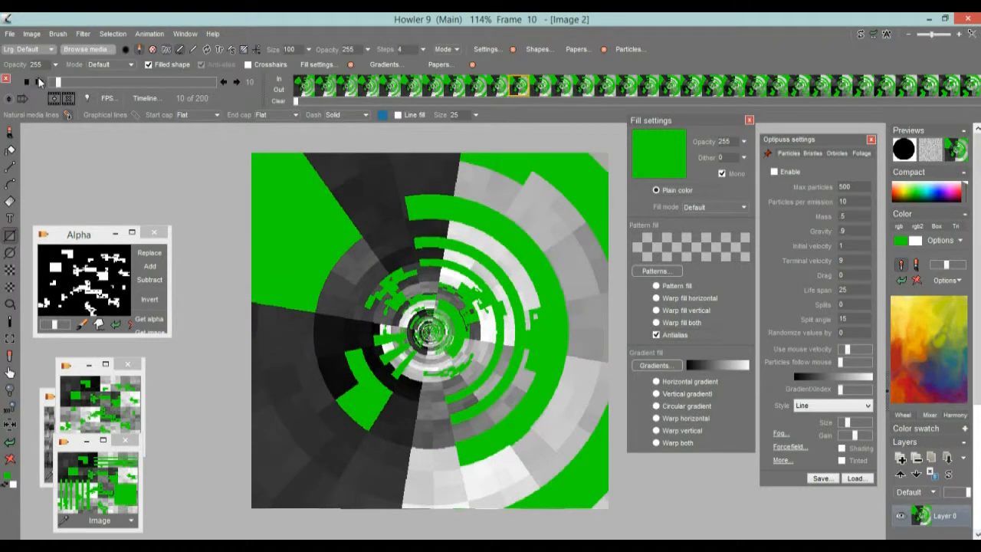
left_click(39, 82)
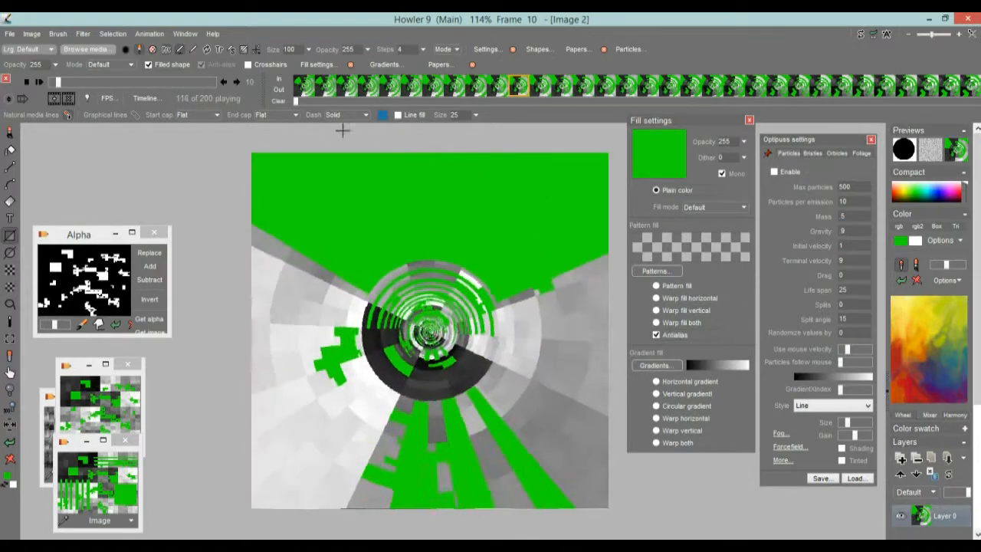
left_click_drag(117, 81, 79, 86)
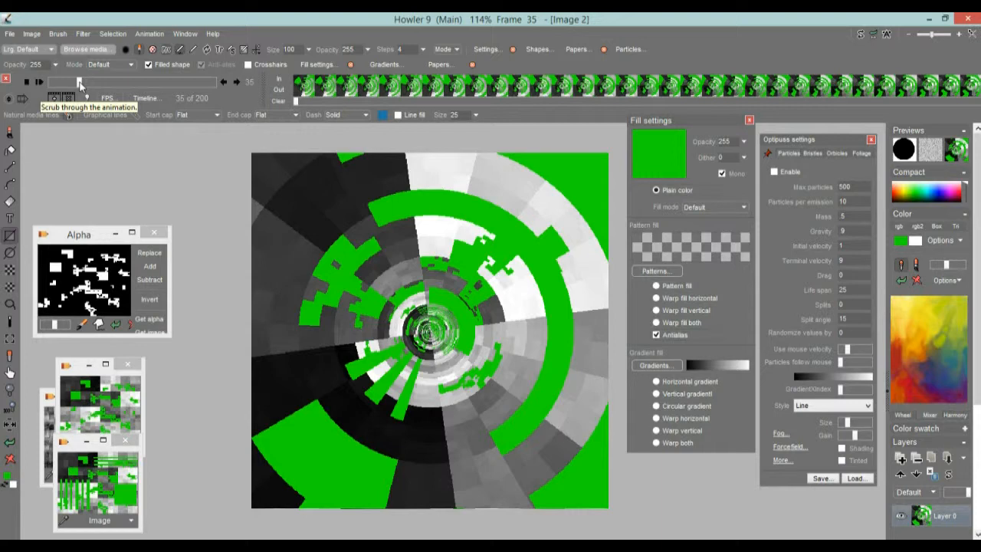
Store the green tunnel animation to disc
left_click(150, 34)
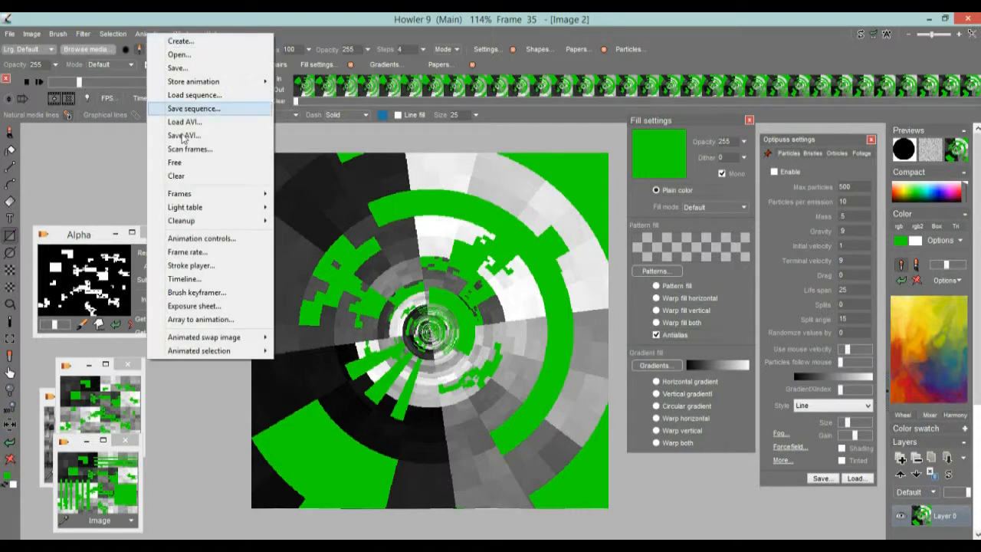
mouse_move(197, 340)
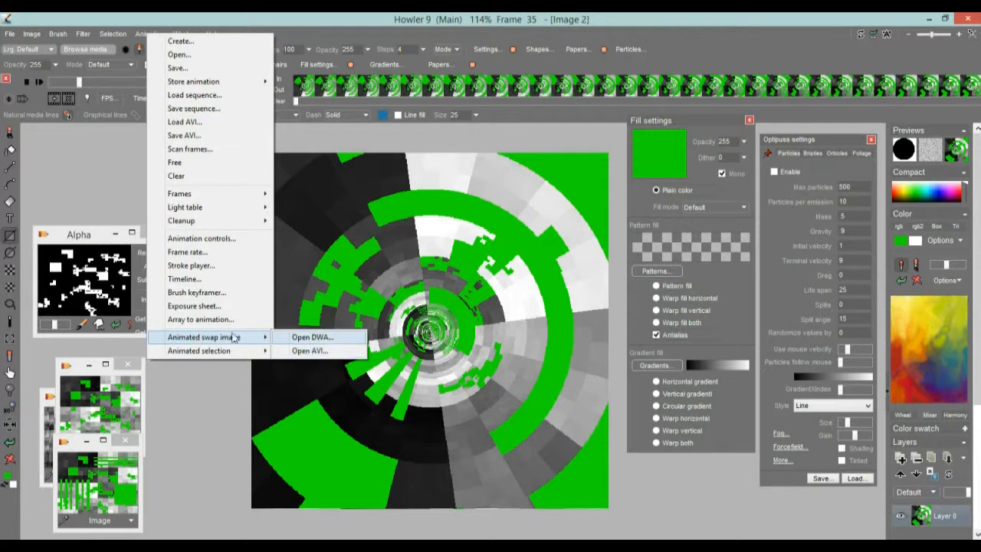
left_click(80, 42)
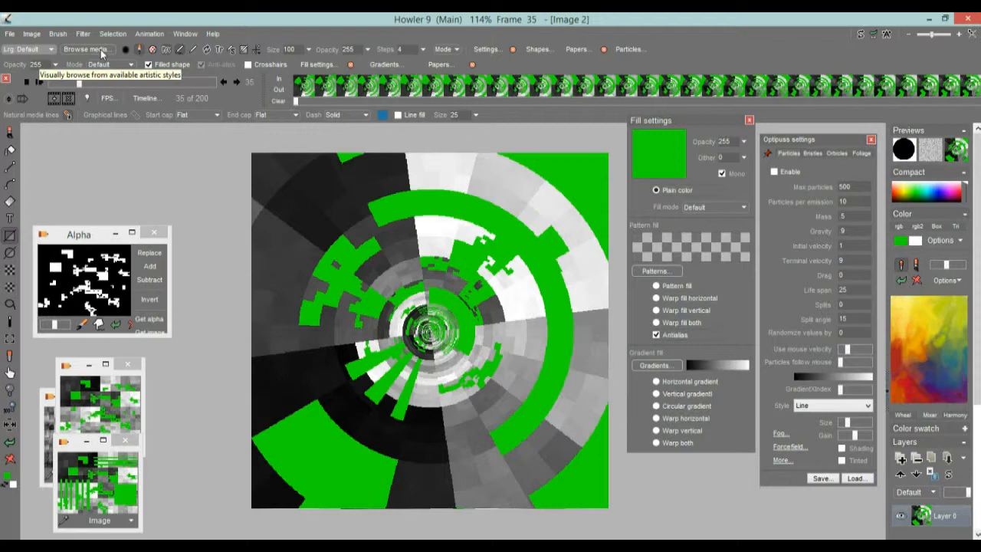
left_click(150, 35)
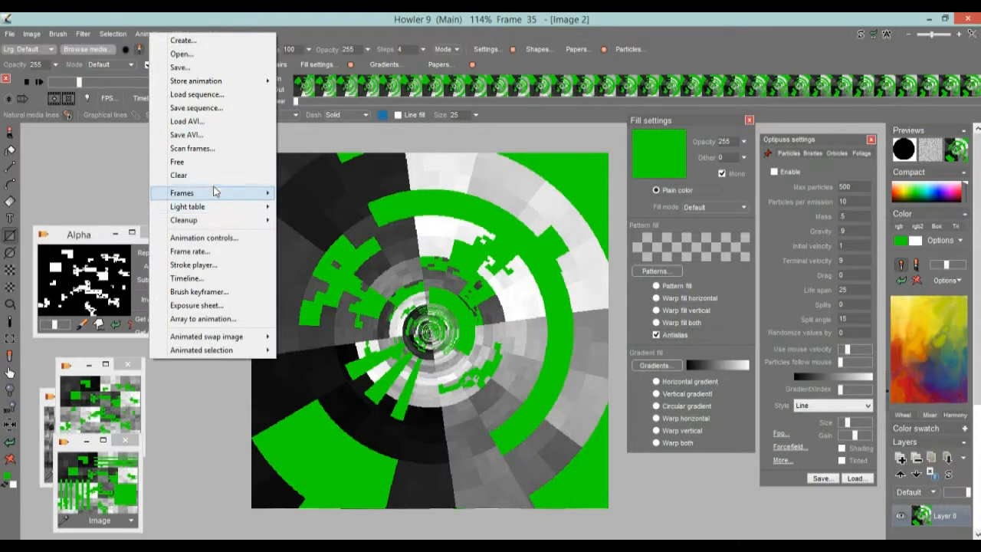
mouse_move(232, 82)
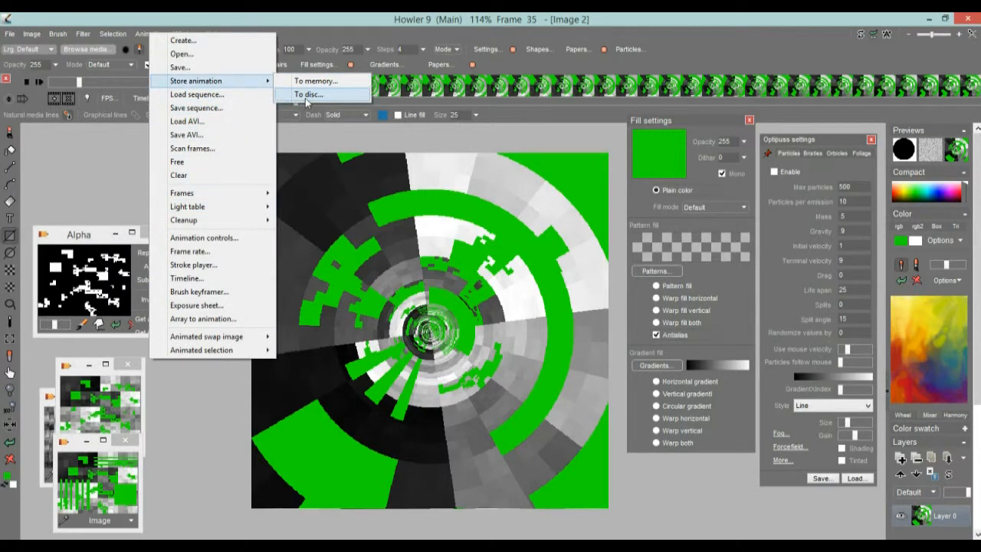
left_click(309, 95)
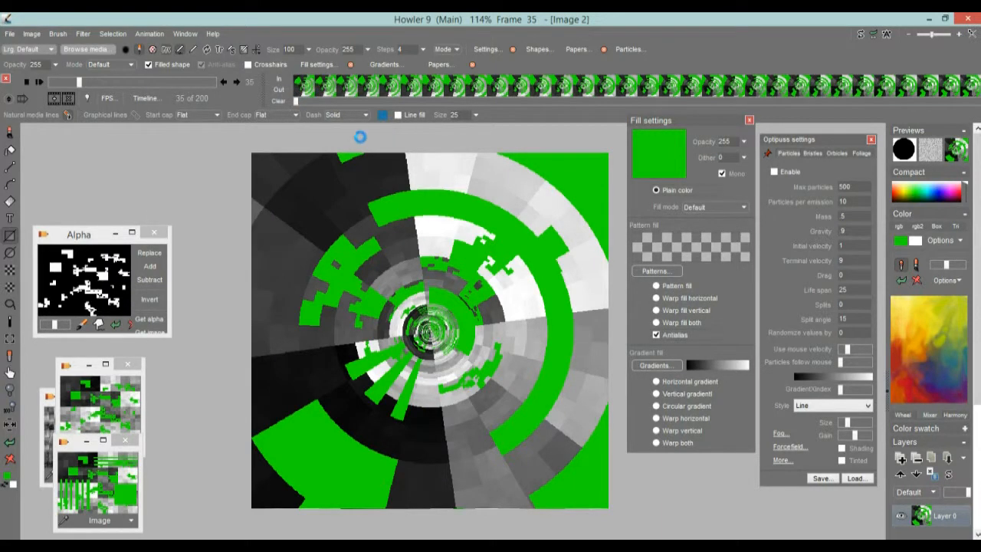
Move the stored DWA animation's preview over the lower part of the particle settings, scrub it, and enlarge it in both directions
left_click_drag(741, 173, 733, 402)
left_click_drag(720, 485, 777, 486)
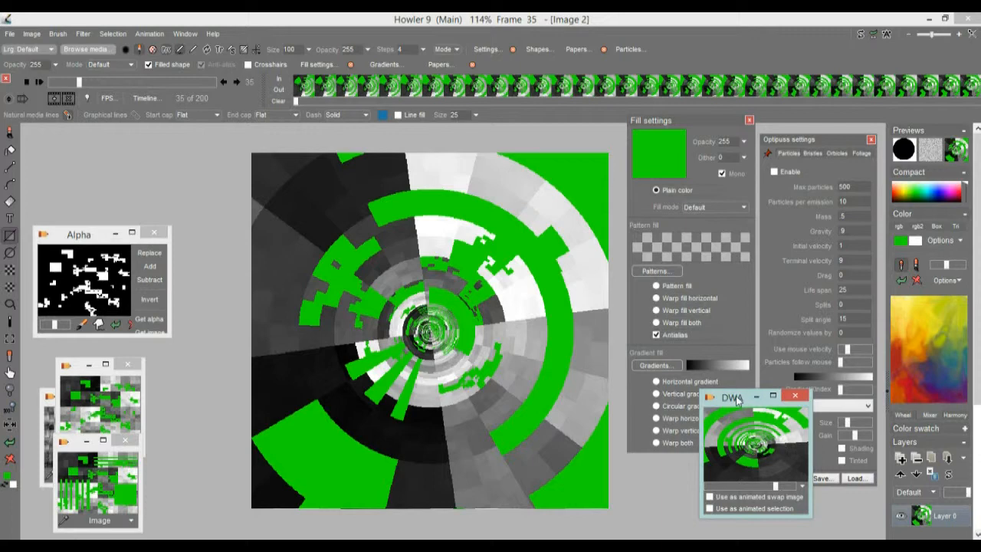
left_click_drag(734, 387, 725, 343)
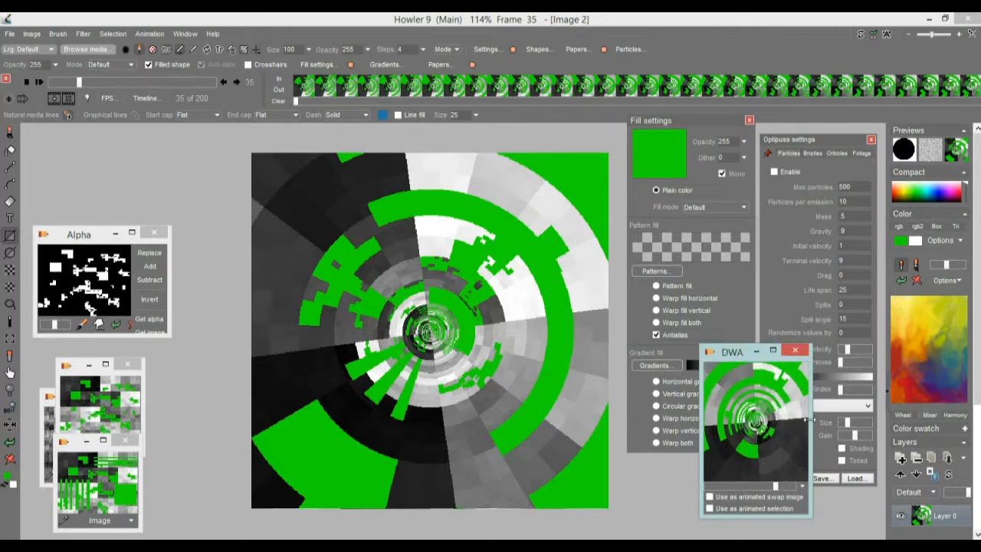
left_click_drag(811, 422, 868, 420)
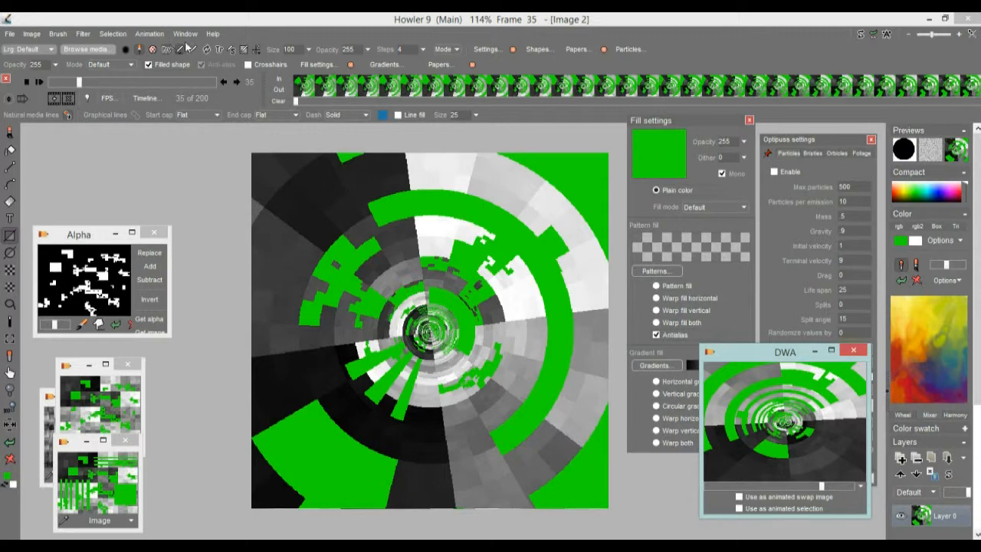
Start loading an image sequence and browse to the folder D:\DailyDose\potpourri\tunnels-Carrara1
left_click(149, 35)
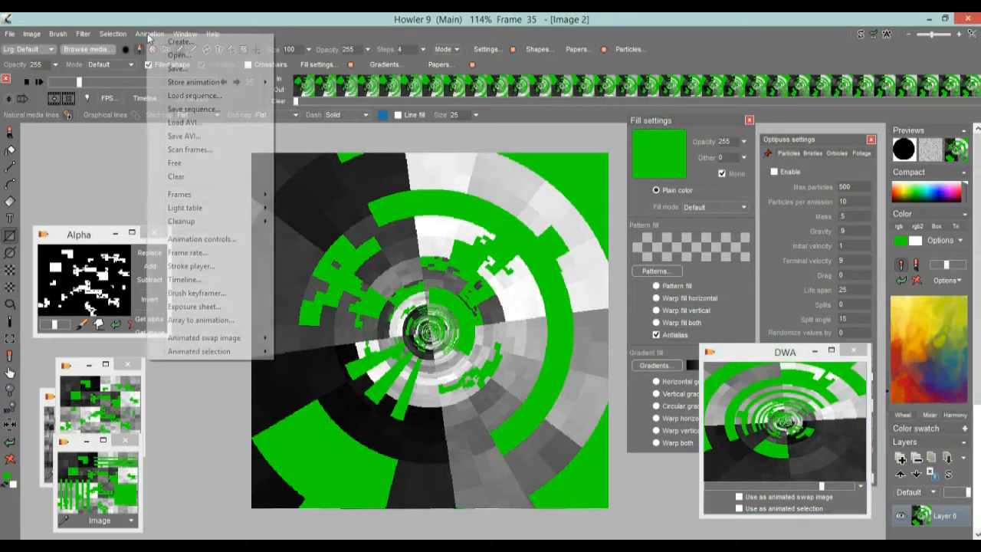
left_click(193, 97)
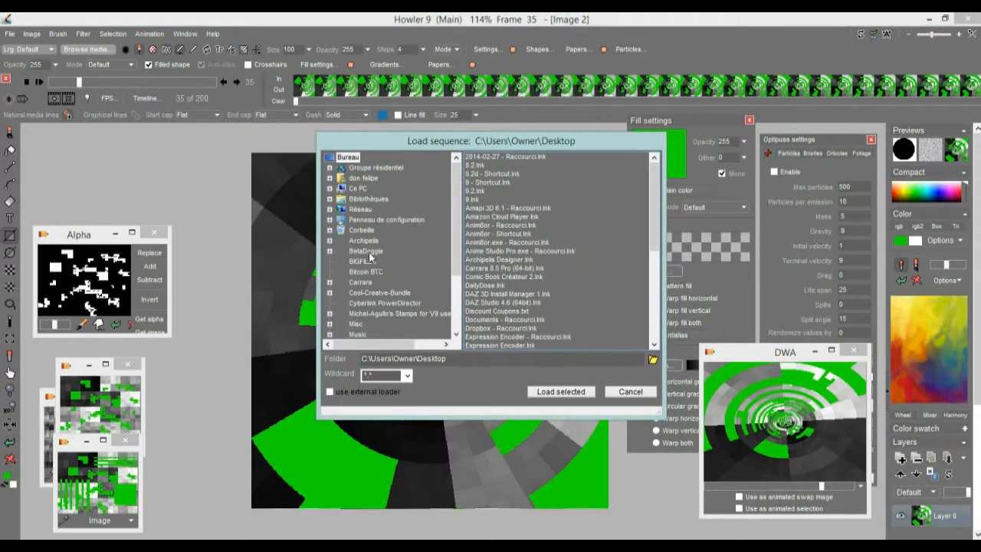
left_click(456, 200)
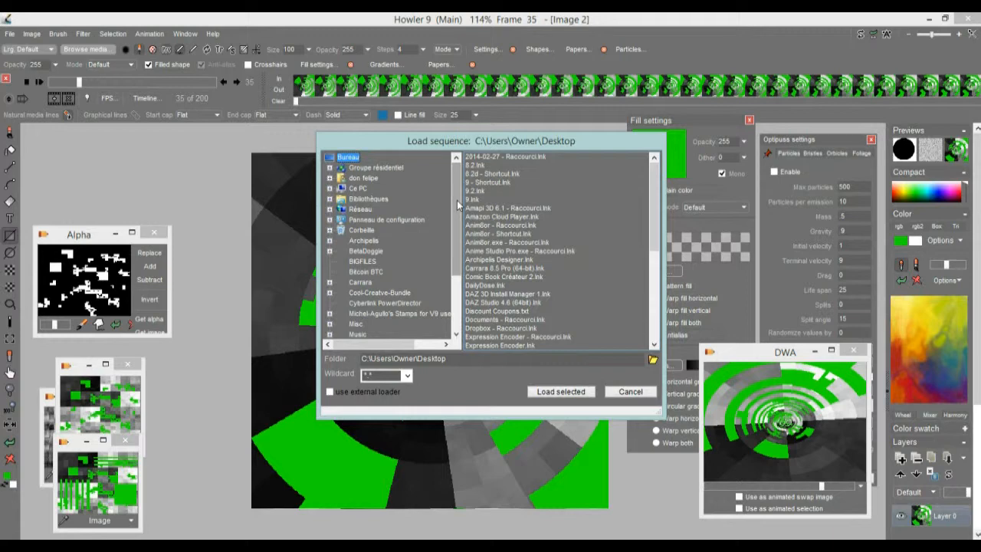
left_click(330, 189)
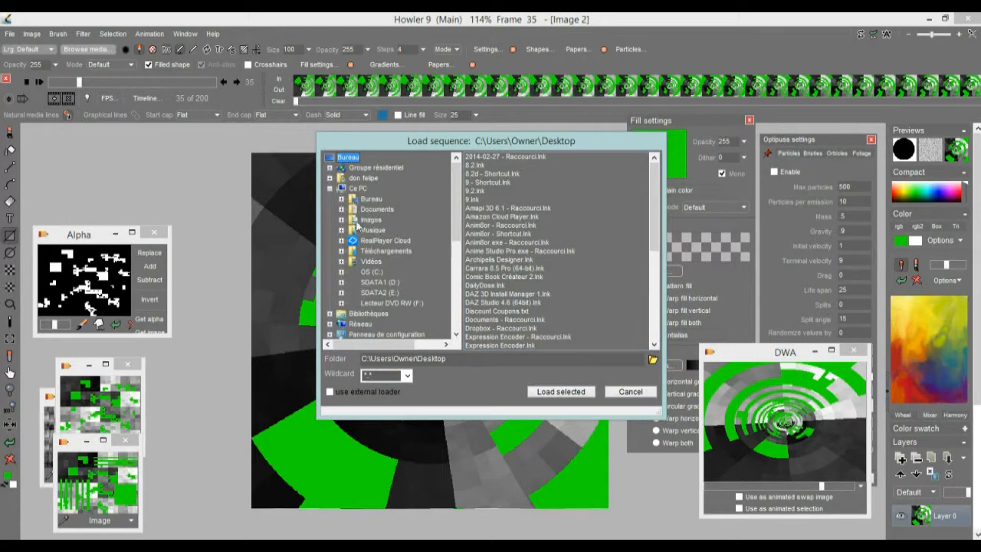
left_click(380, 282)
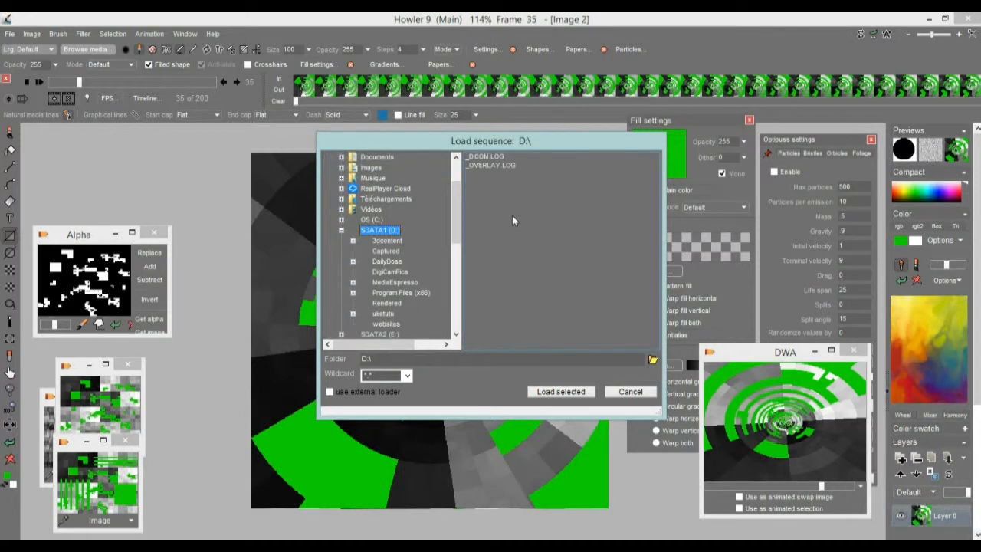
left_click(393, 262)
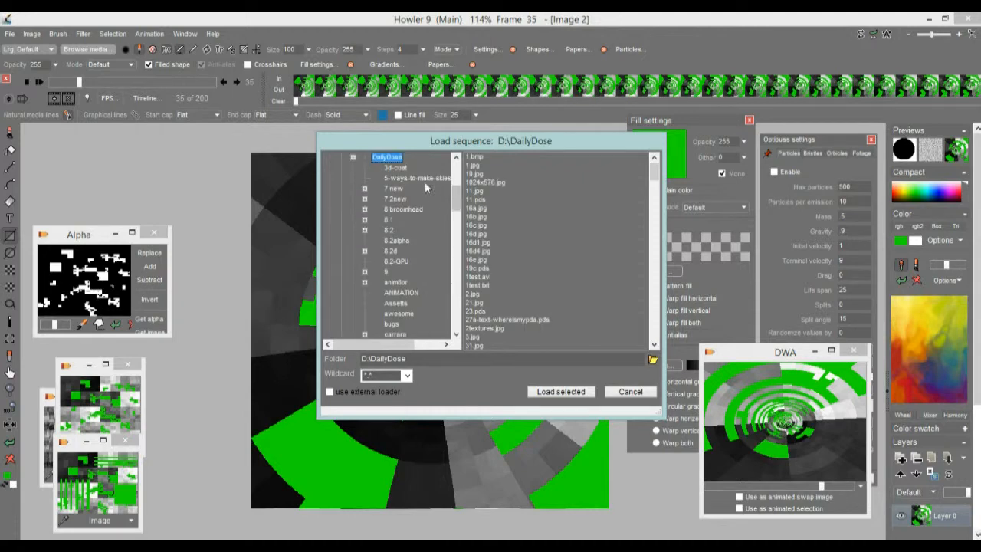
left_click_drag(457, 192, 460, 244)
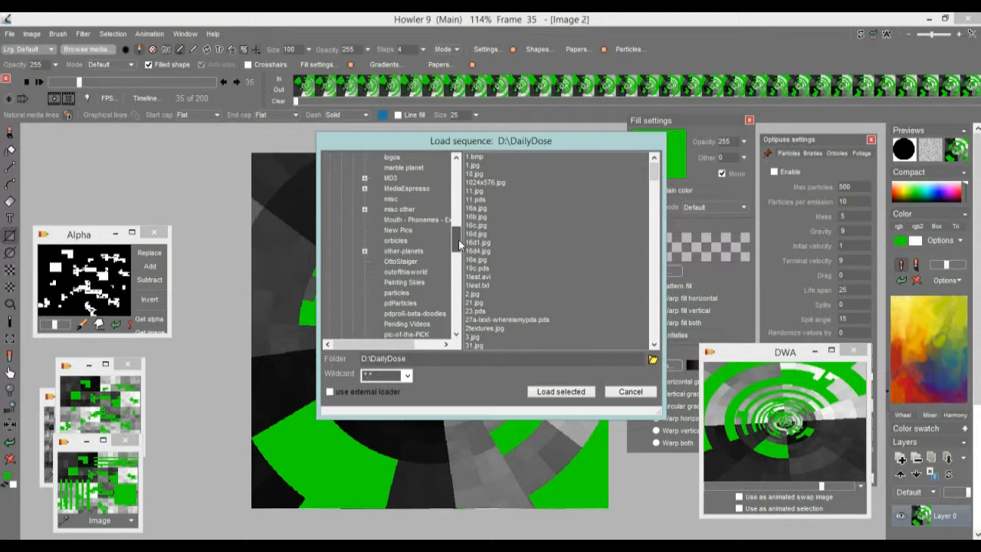
scroll(453, 314, "down", 5)
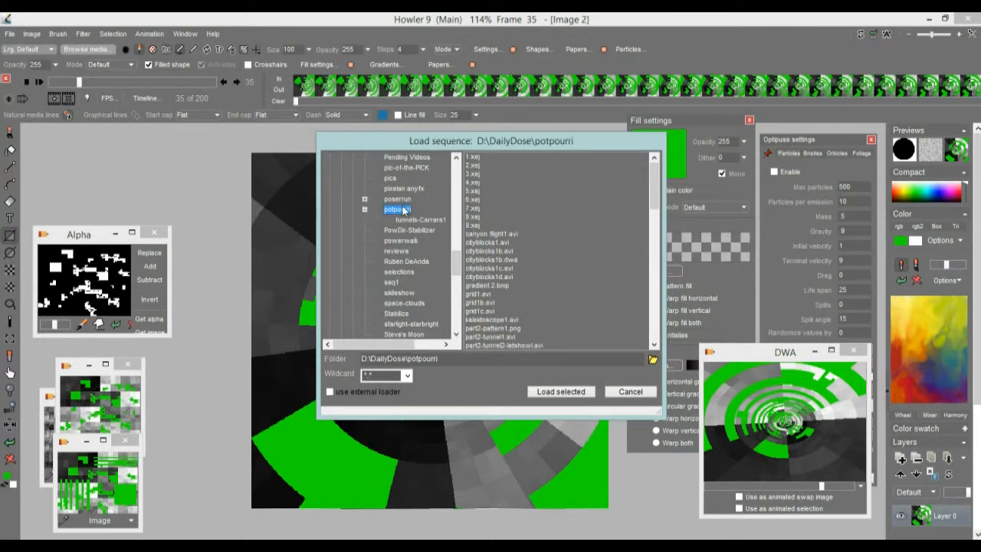
left_click(415, 221)
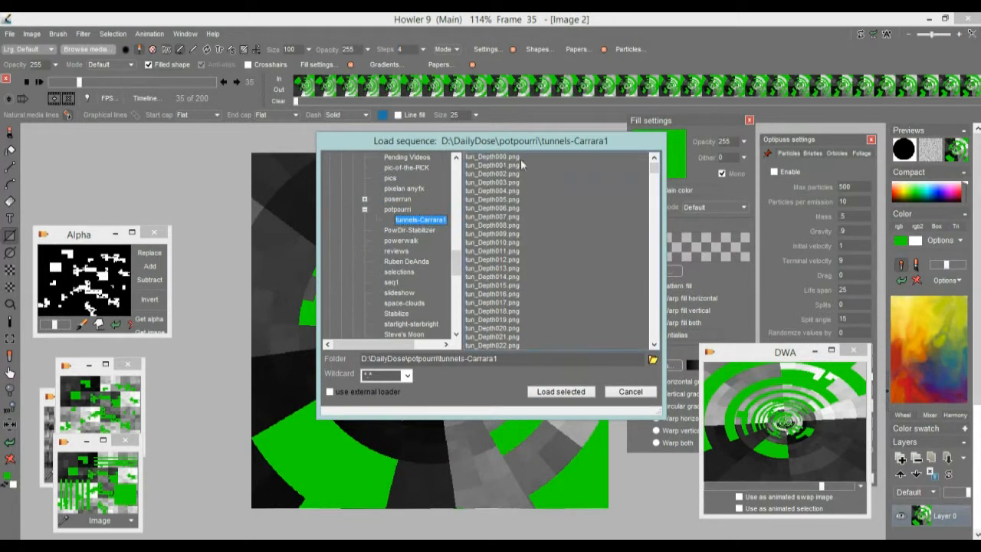
Limit the sequence file list to *.png and find the image series starting with tun000.png
left_click(408, 375)
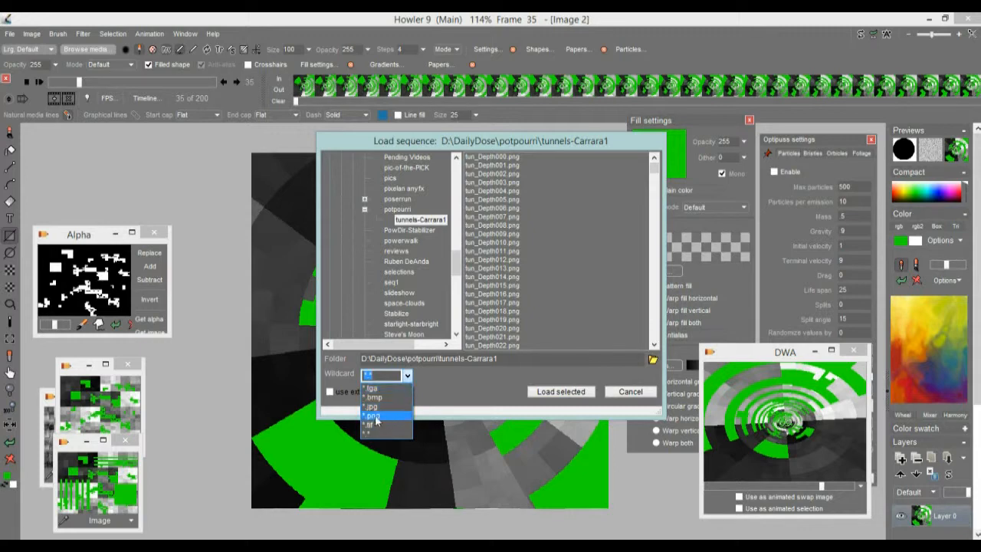
left_click(378, 418)
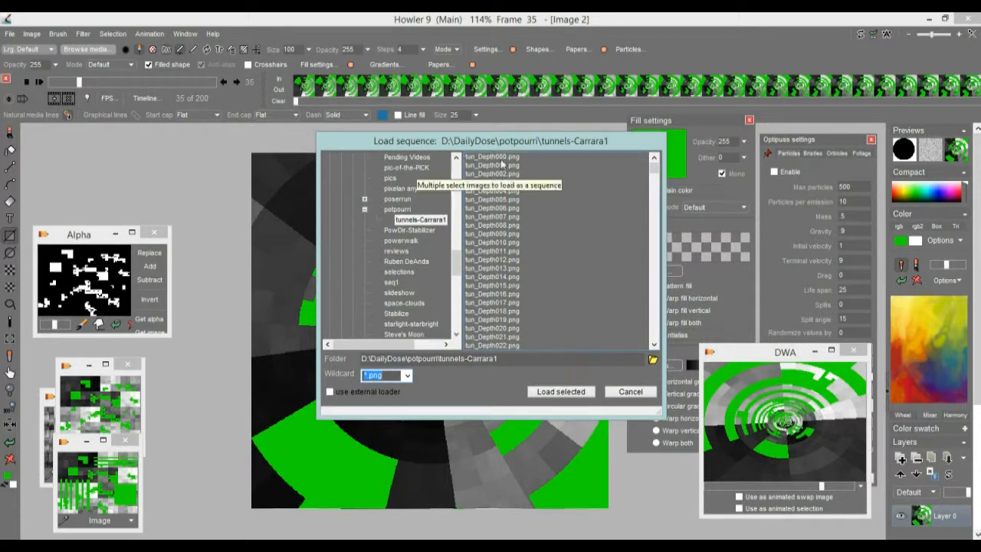
left_click_drag(654, 167, 661, 293)
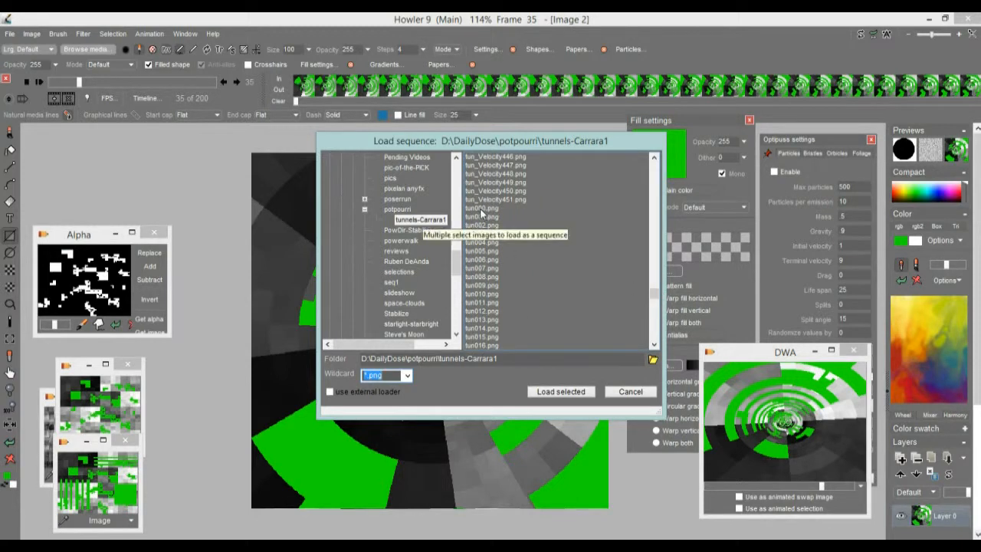
Load the image sequence tun000.png to tun219.png from the tunnels-Carrara1 folder as an animation and scrub through it to the first frame
left_click(482, 208)
left_click_drag(483, 208, 488, 304)
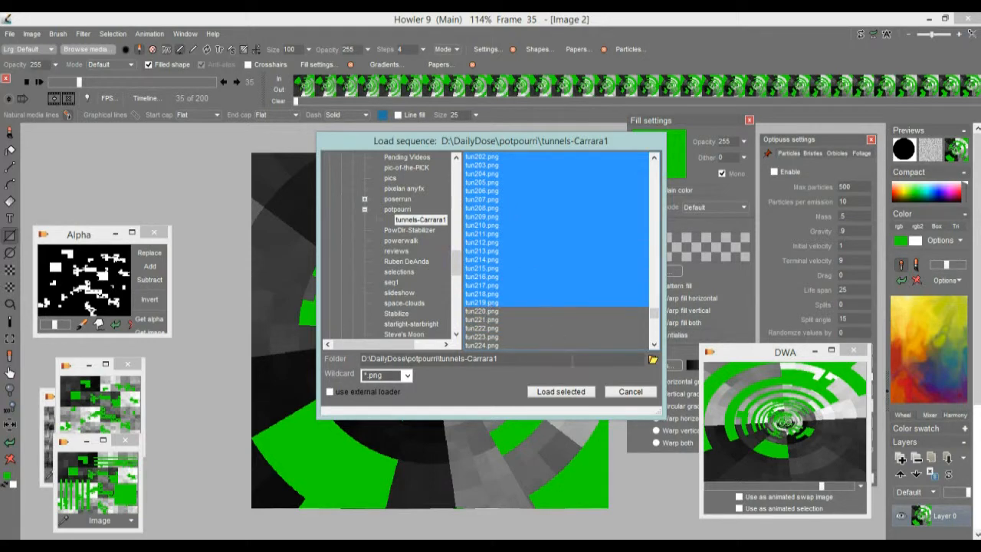
left_click(563, 393)
left_click(442, 345)
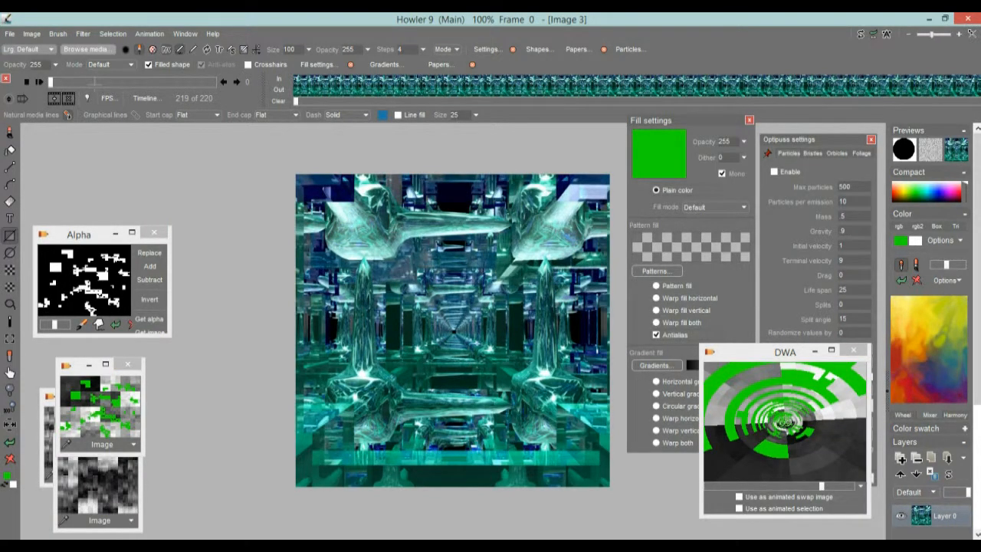
left_click_drag(107, 83, 44, 97)
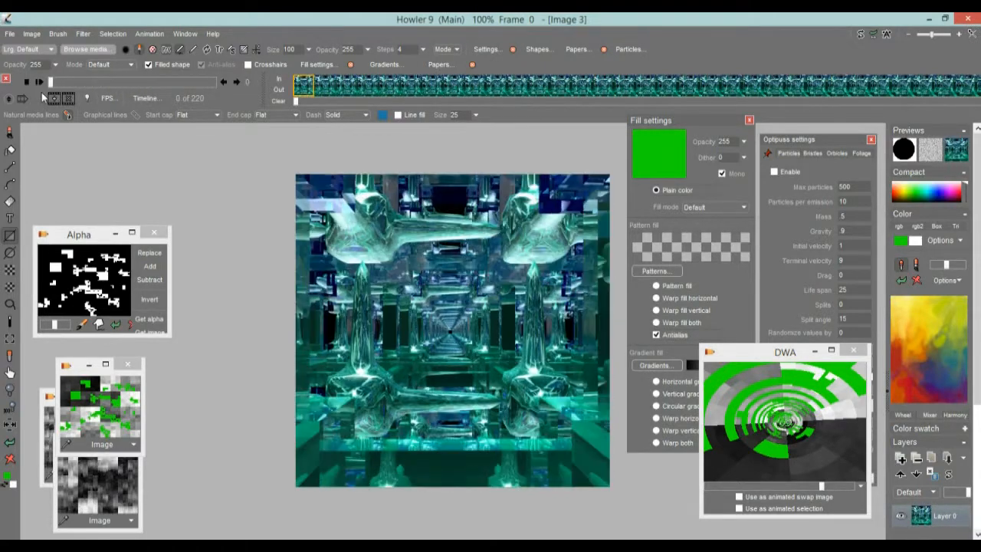
Load the image sequence tun220.png to tun440.png from the tunnels-Carrara1 folder and scrub the animation back to its first frame
left_click(148, 65)
left_click(150, 35)
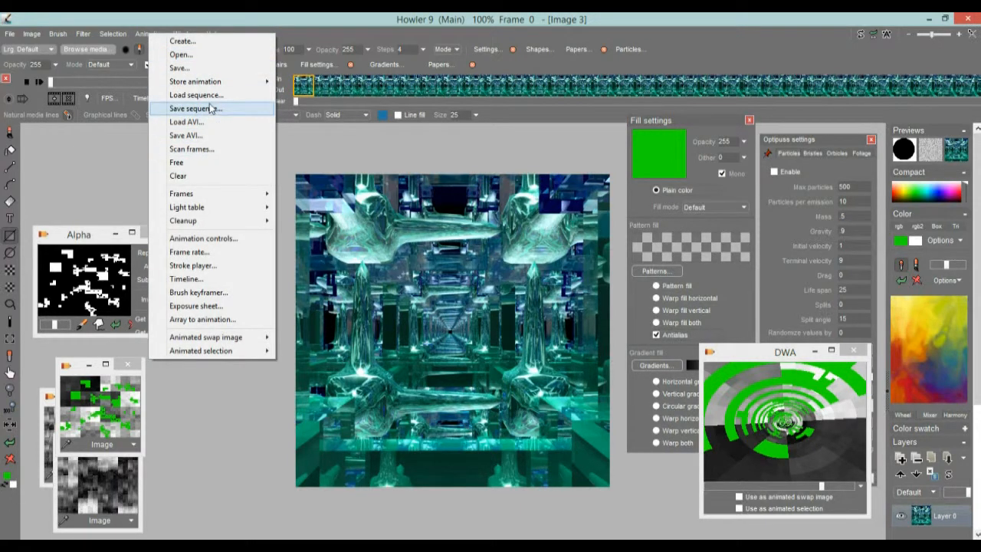
left_click(210, 97)
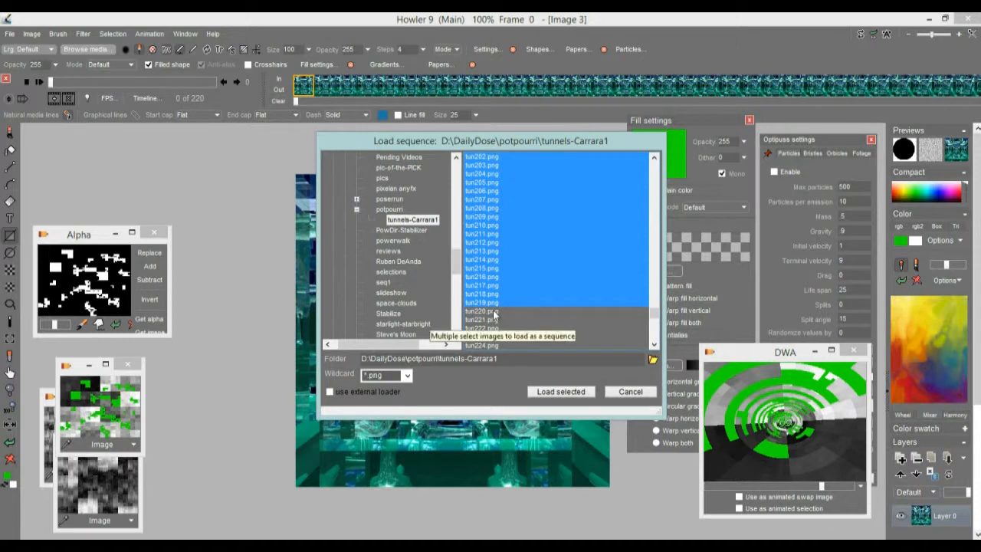
left_click_drag(655, 311, 657, 313)
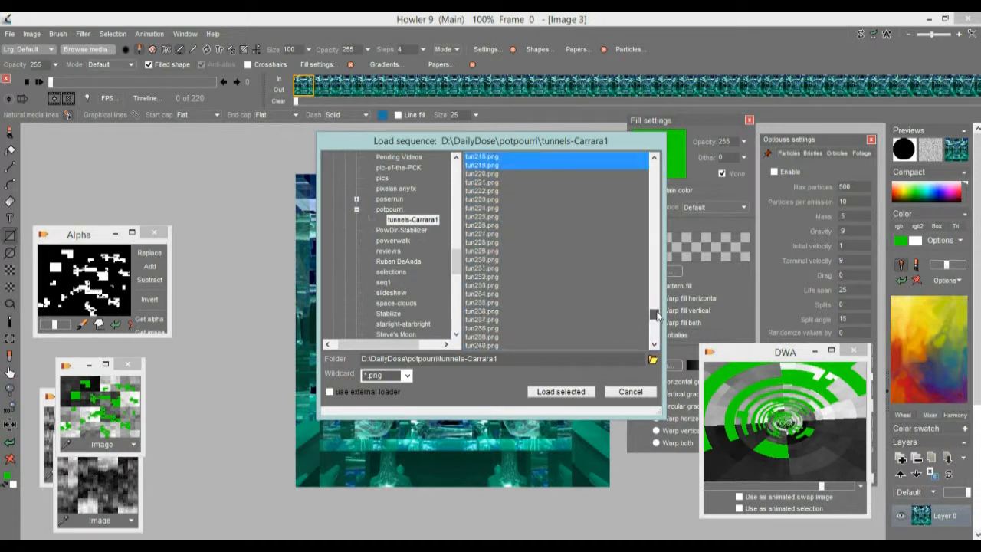
left_click_drag(482, 175, 470, 487)
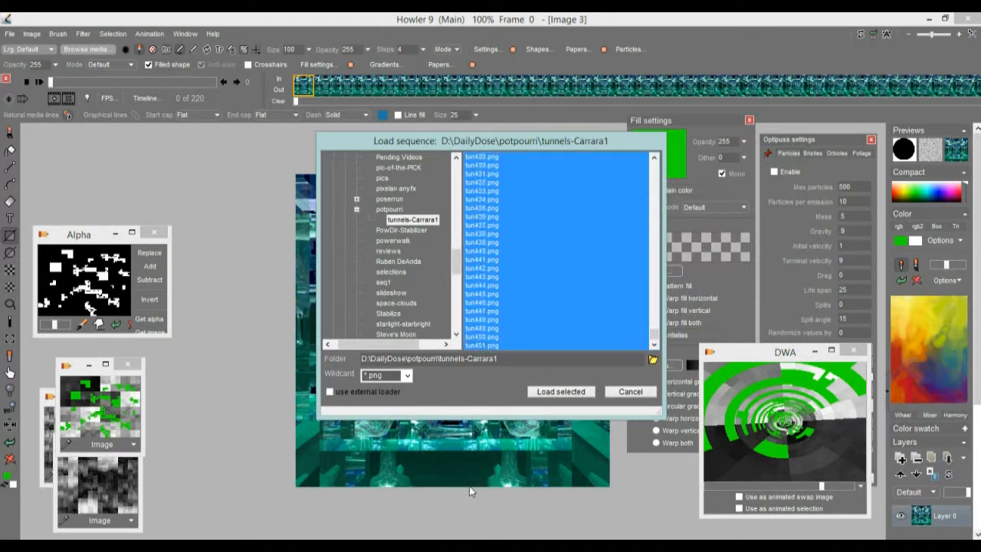
left_click_drag(470, 408, 505, 253)
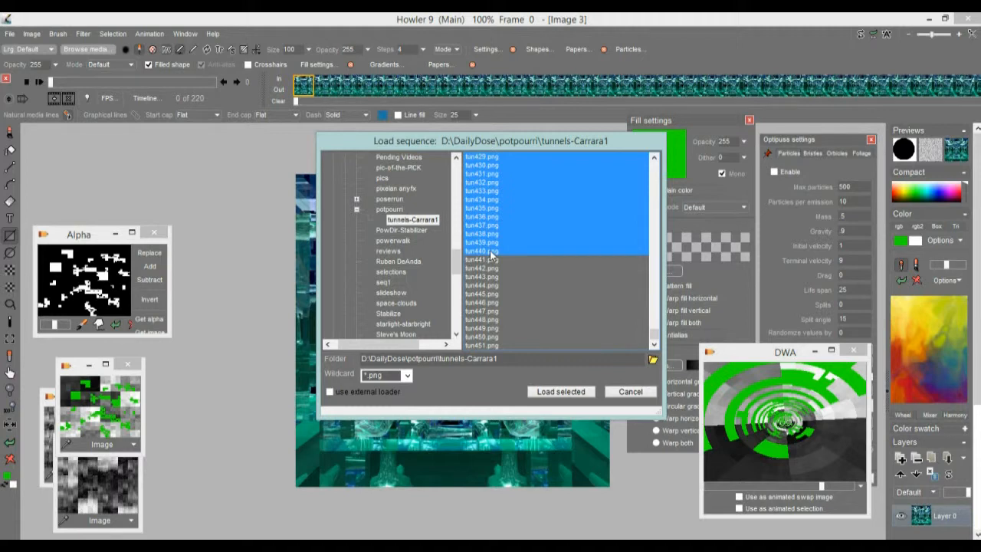
left_click(568, 392)
left_click(423, 341)
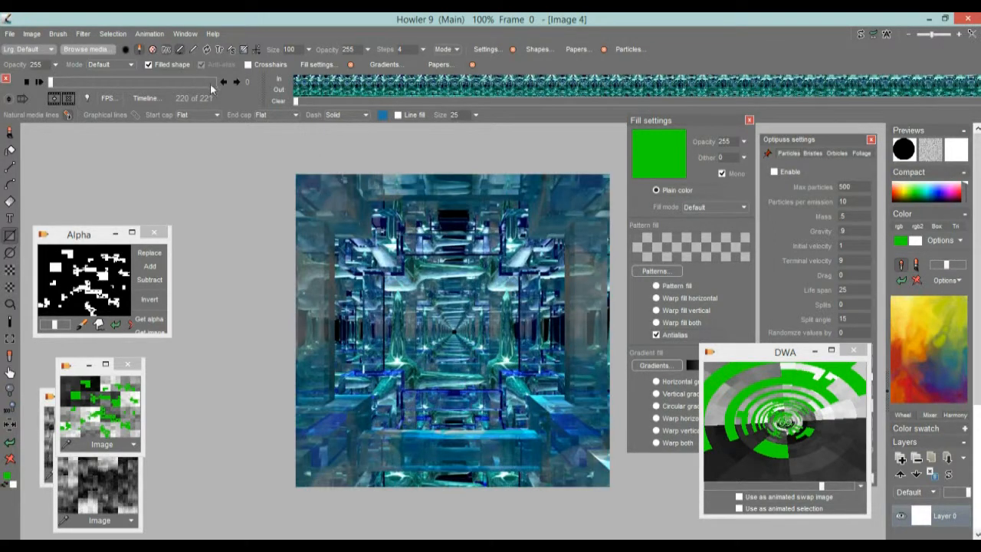
left_click_drag(194, 85, 44, 82)
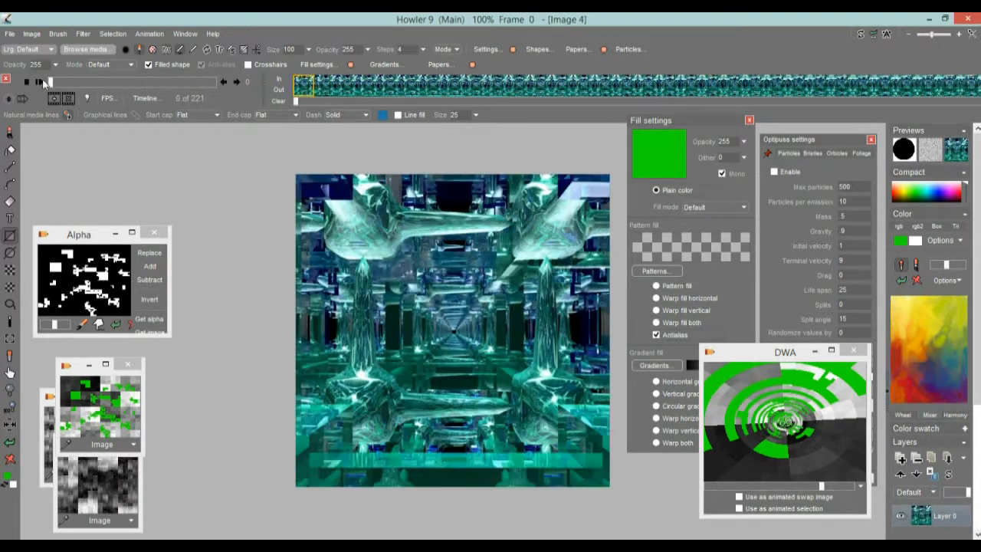
Close the Optipuss settings and Fill settings panels, and move the stored green tunnel animation's window up into the free space
mouse_move(768, 351)
left_mouse_down()
mouse_move(768, 228)
mouse_move(760, 230)
mouse_move(770, 354)
left_mouse_up()
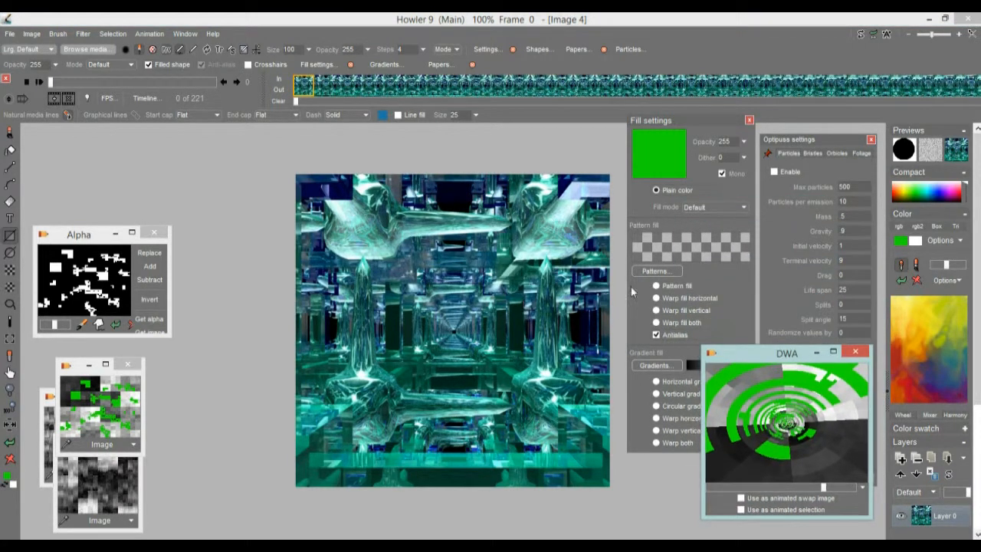
left_click(871, 140)
left_click(750, 120)
left_click_drag(753, 357, 753, 146)
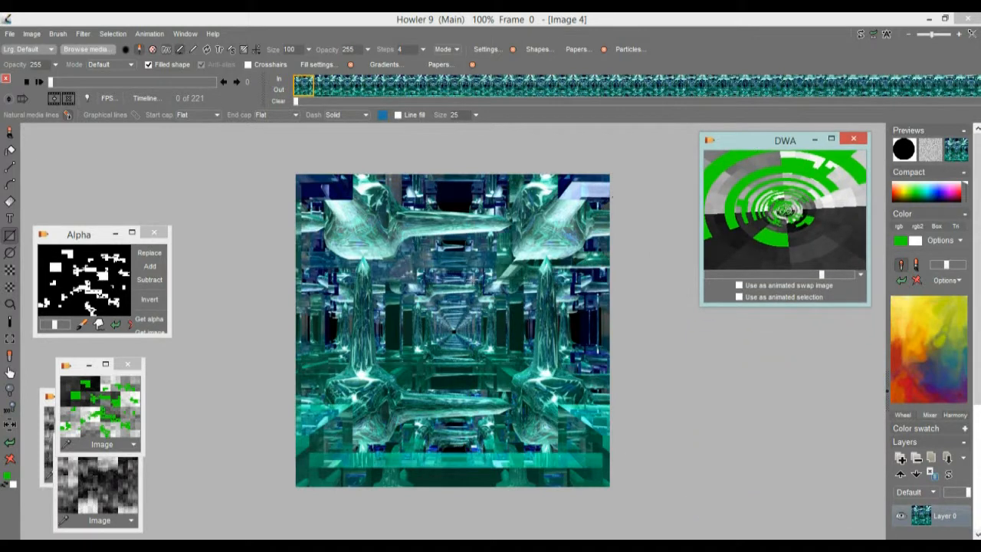
Delete the last frame of the blue tunnel animation and set the stored green animation's preview to its first frame
left_click_drag(202, 82, 217, 84)
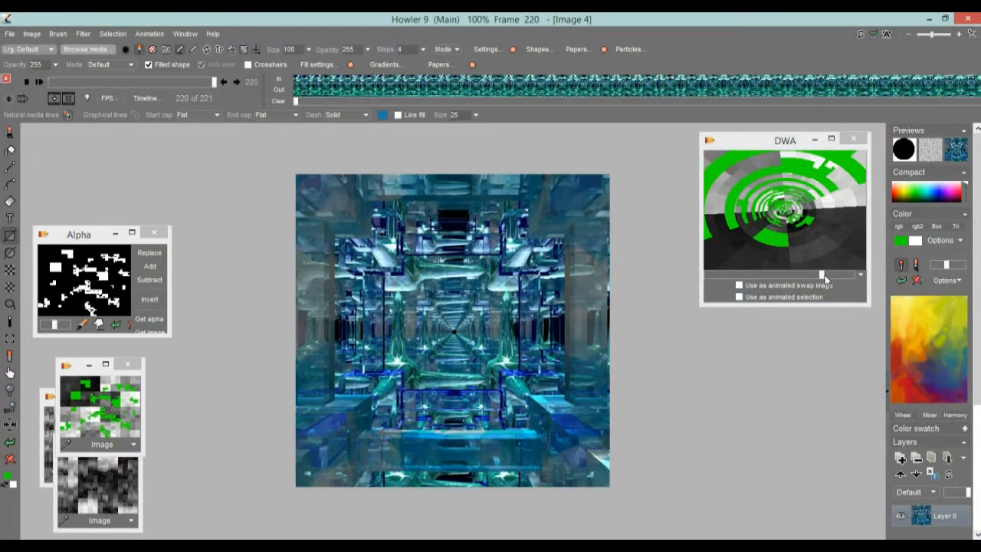
left_click_drag(824, 274, 706, 274)
left_click_drag(202, 83, 225, 82)
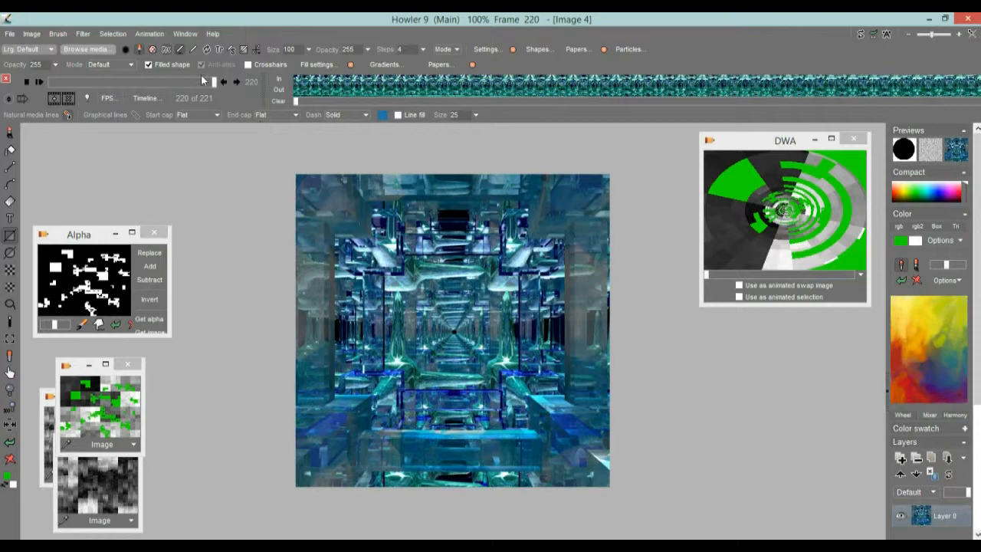
left_click(69, 101)
mouse_move(214, 84)
left_mouse_down()
mouse_move(204, 88)
mouse_move(217, 93)
left_mouse_up()
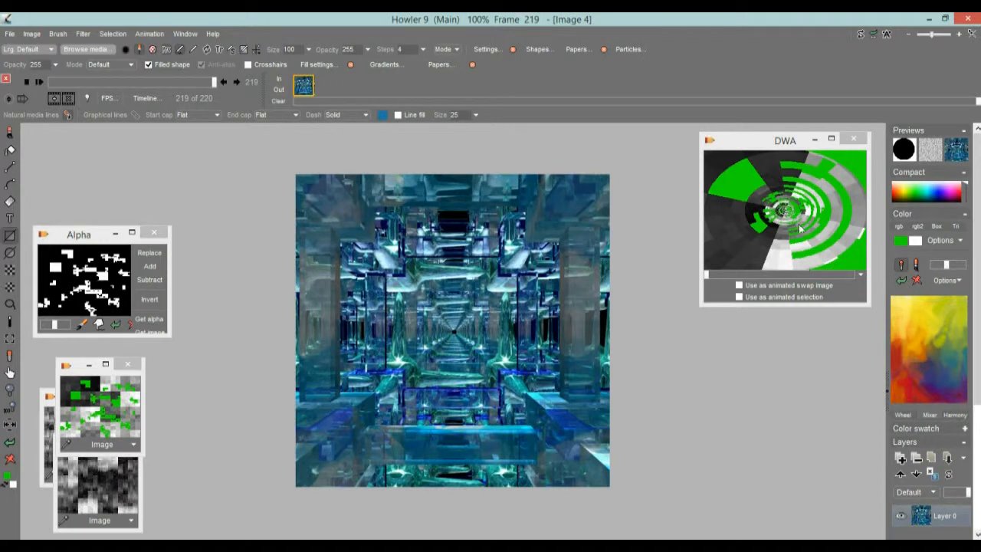
Store the blue tunnel animation to disc, then place its window below the green animation's window and enlarge it to a similar size
left_click(151, 34)
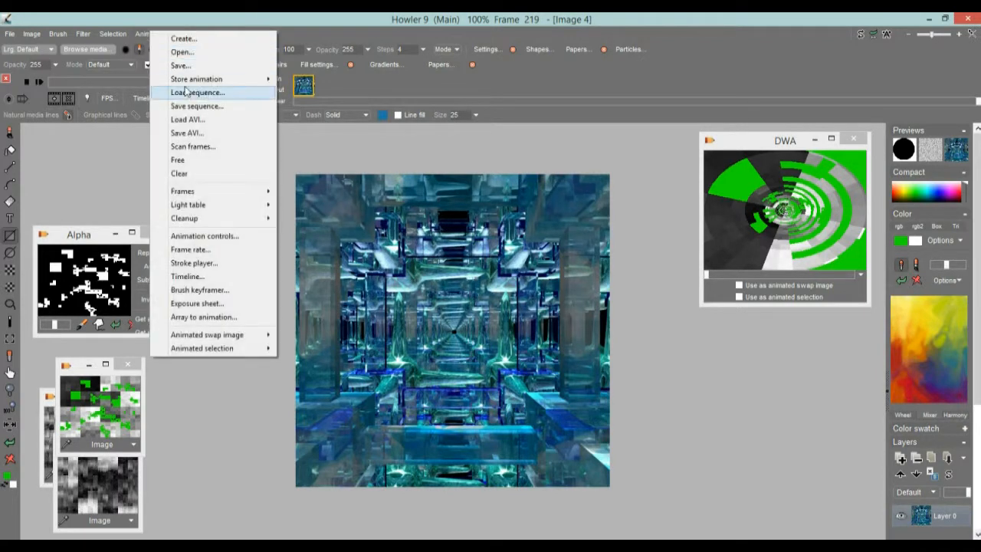
mouse_move(194, 81)
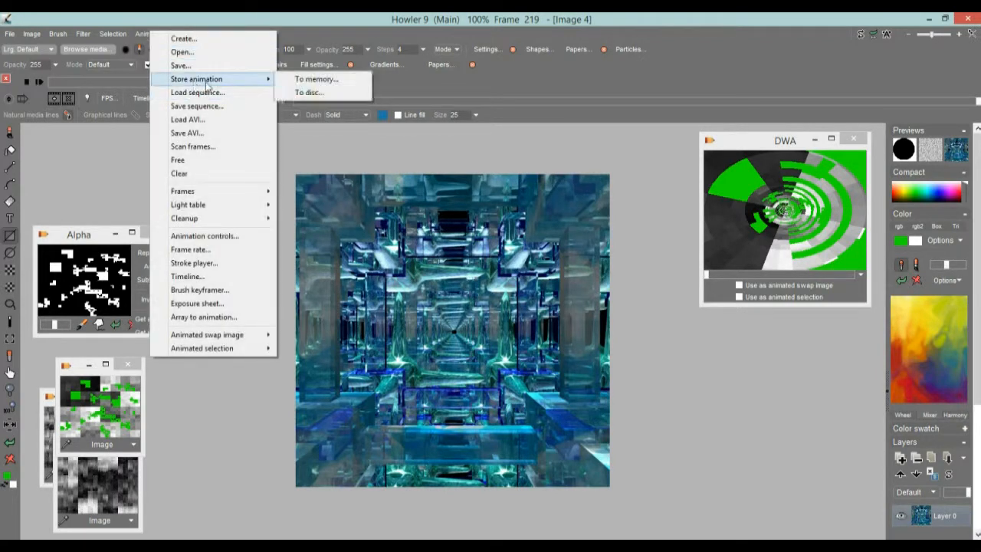
left_click(324, 95)
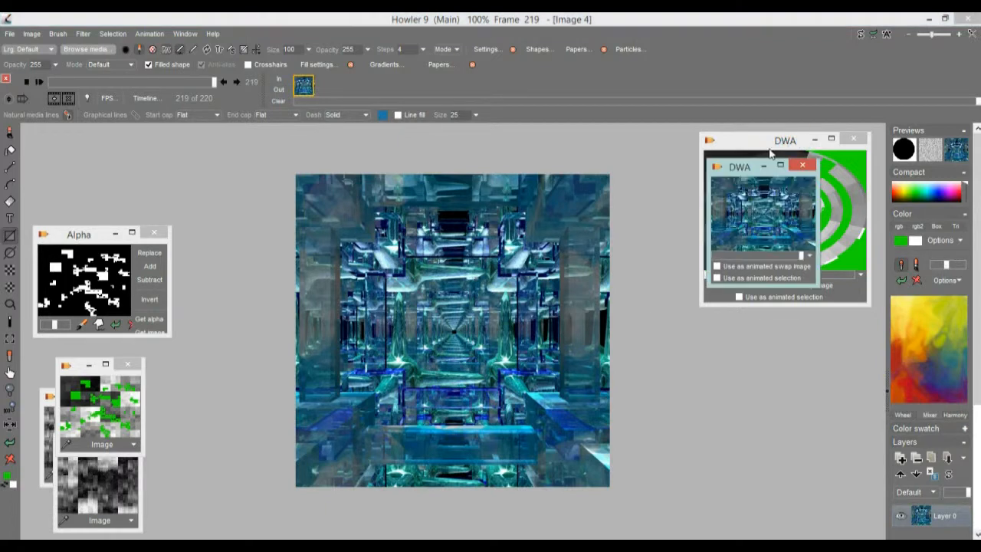
left_click_drag(738, 164, 720, 322)
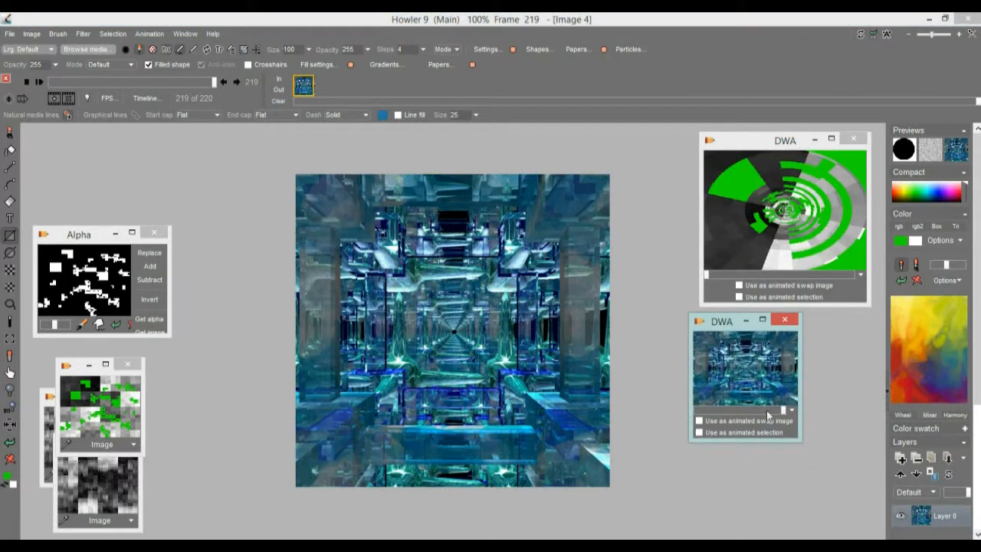
left_click_drag(798, 443, 872, 518)
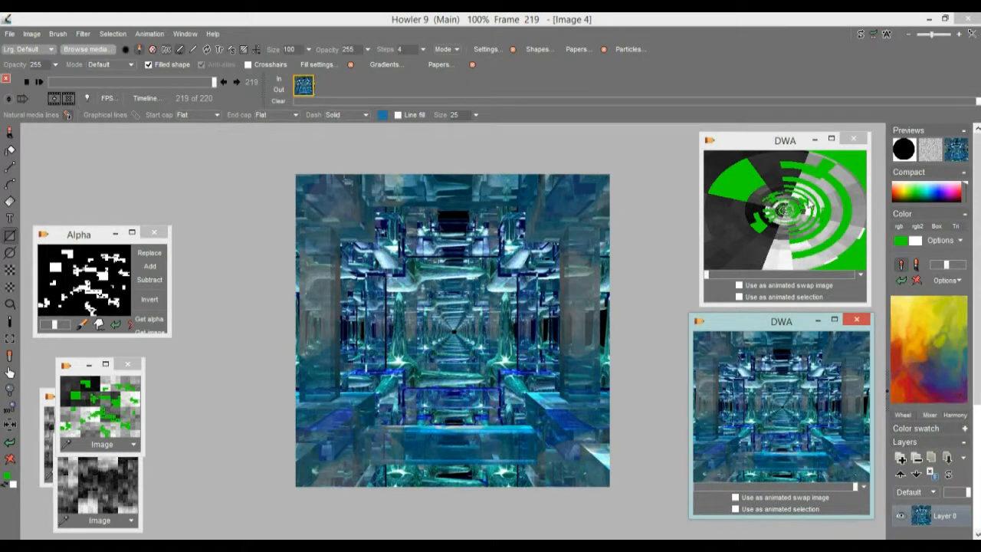
Restore the stored green tunnel animation into the main image, discarding the current one, and scrub through it and back to frame 0
left_click(784, 207)
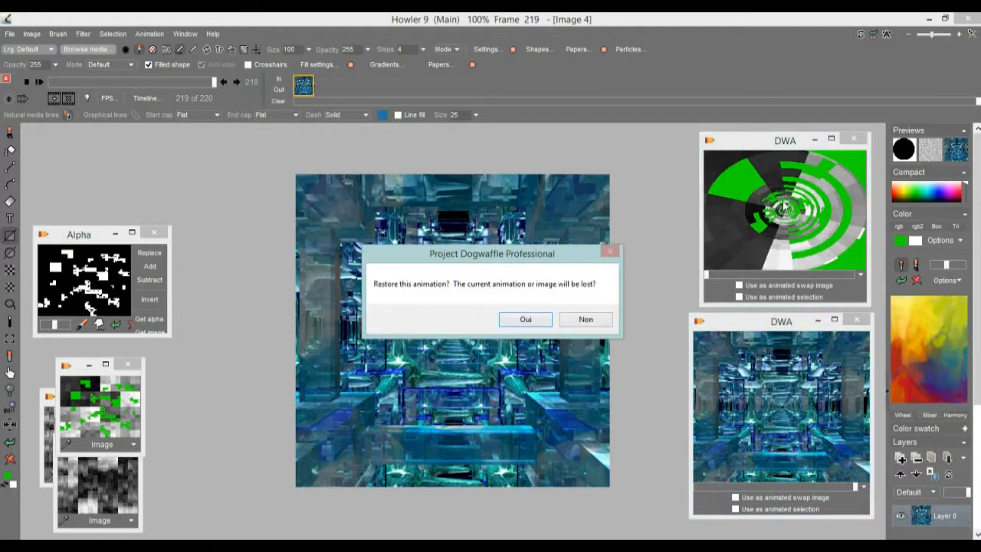
left_click(528, 322)
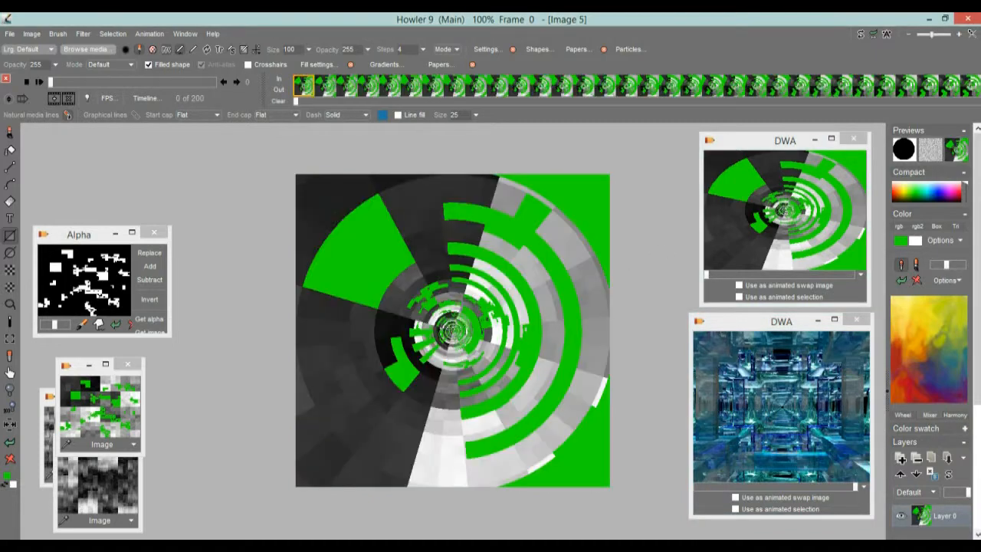
left_click_drag(78, 79, 243, 111)
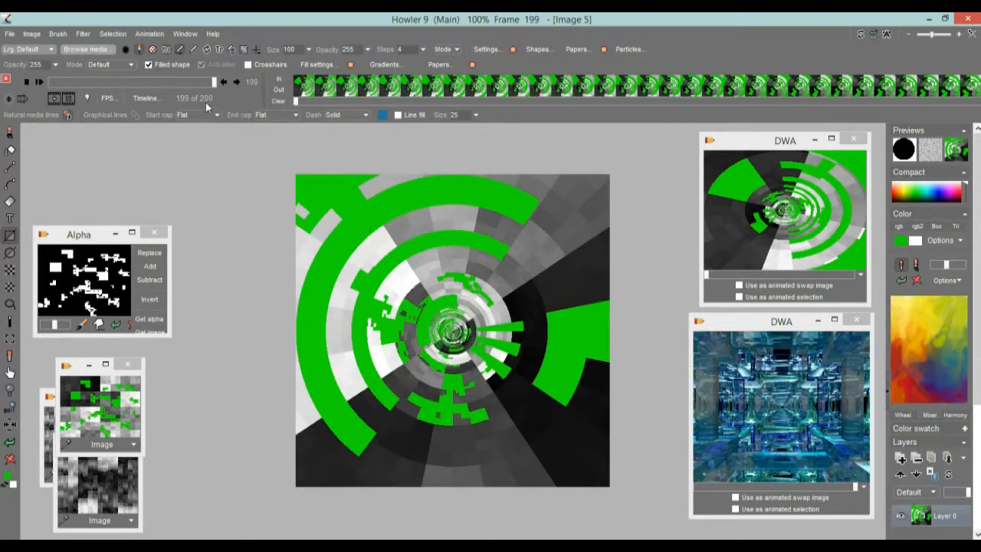
left_click_drag(214, 86, 50, 84)
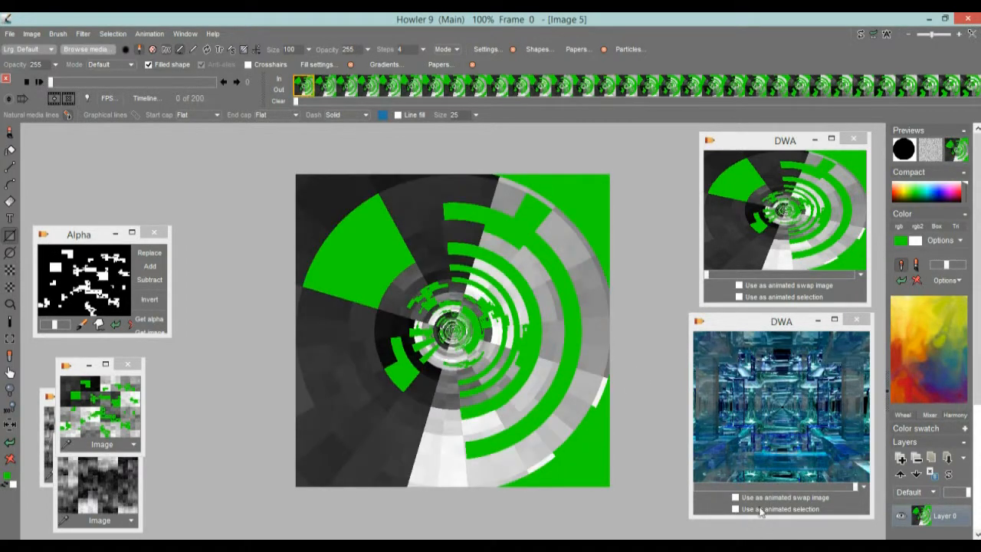
Move the blue tunnel animation's window clear, set it as the animated swap image, and scrub the main animation to frame 11
left_click_drag(734, 322, 718, 284)
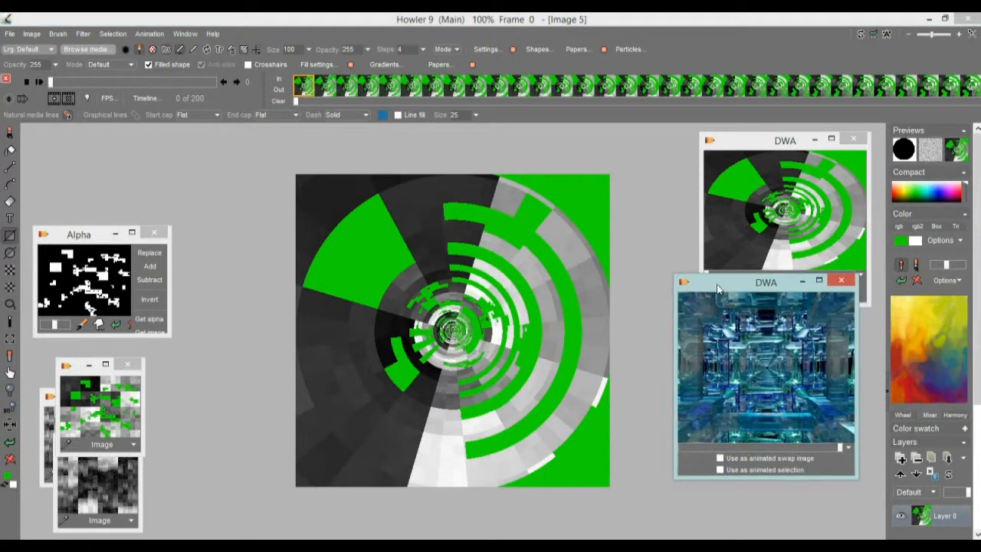
left_click(723, 459)
mouse_move(53, 82)
left_mouse_down()
mouse_move(151, 93)
mouse_move(60, 94)
left_mouse_up()
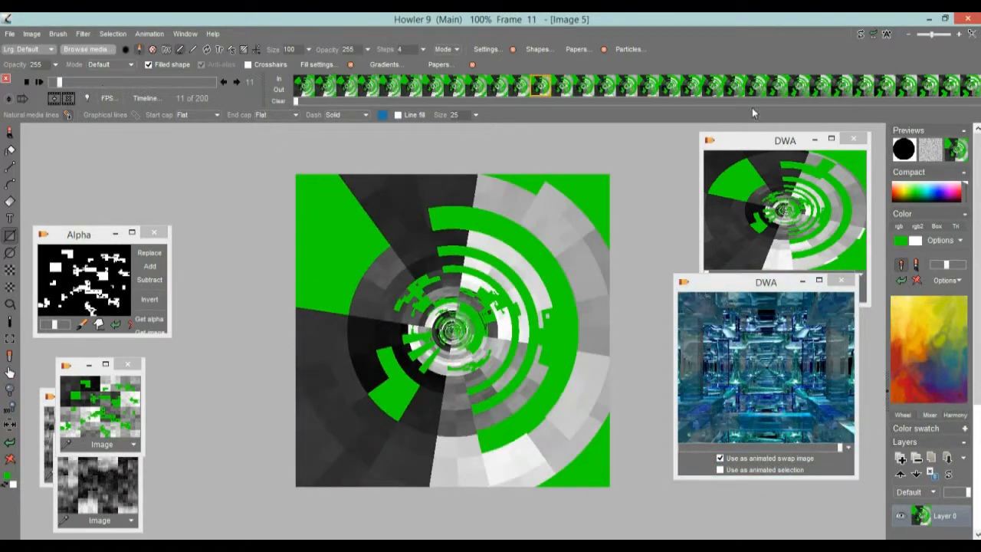
Turn on swap mixing, set the current layer's mode to Greenscreen, and scrub the animation to preview the mix up to frame 166
left_click(962, 154)
mouse_move(61, 82)
left_mouse_down()
mouse_move(135, 85)
mouse_move(75, 84)
left_mouse_up()
left_click(964, 156)
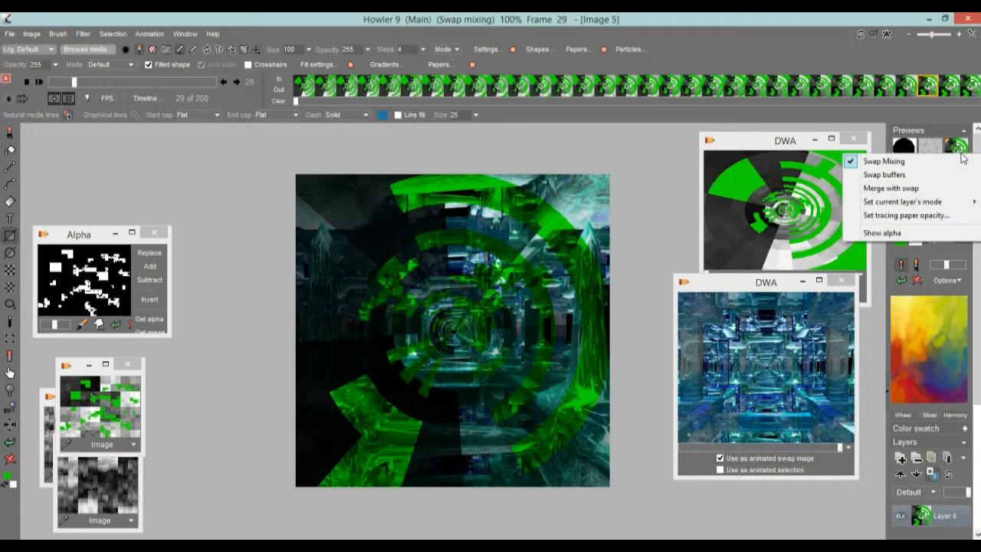
mouse_move(943, 205)
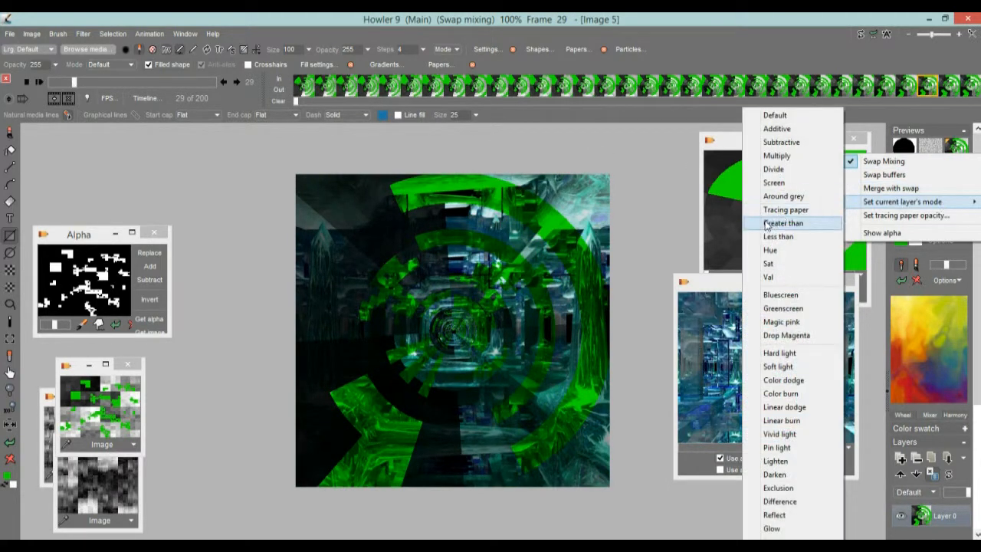
left_click(798, 309)
left_click_drag(75, 80, 189, 91)
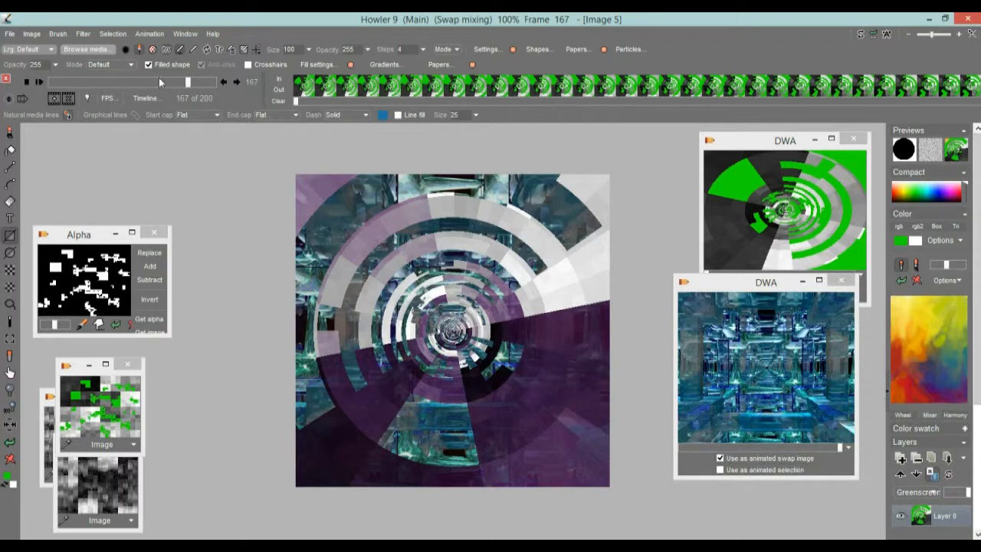
mouse_move(180, 81)
left_mouse_down()
mouse_move(75, 82)
mouse_move(187, 82)
left_mouse_up()
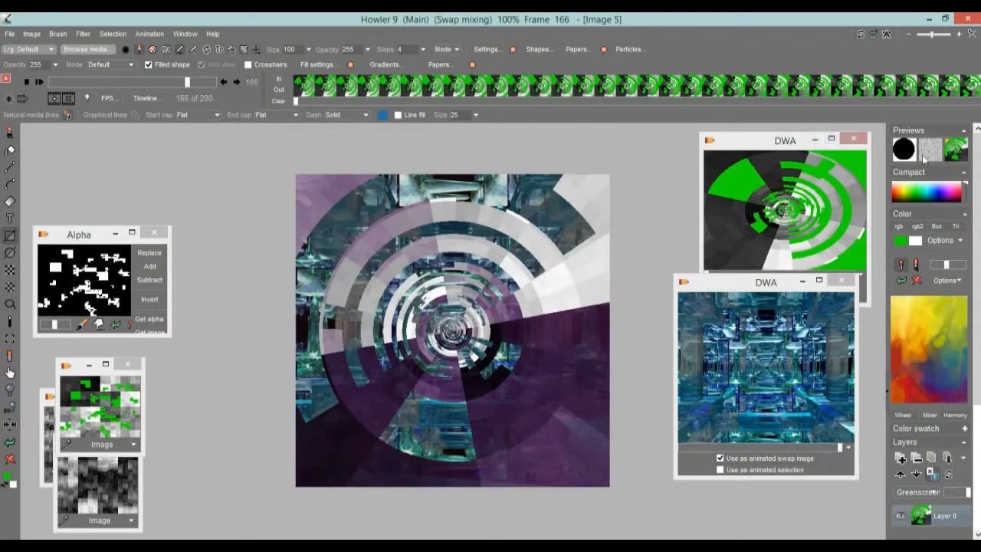
Turn off swap mixing, composite the animation with the swap image using the Green screen filter on all frames, and scrub to frame 129
left_click(955, 148)
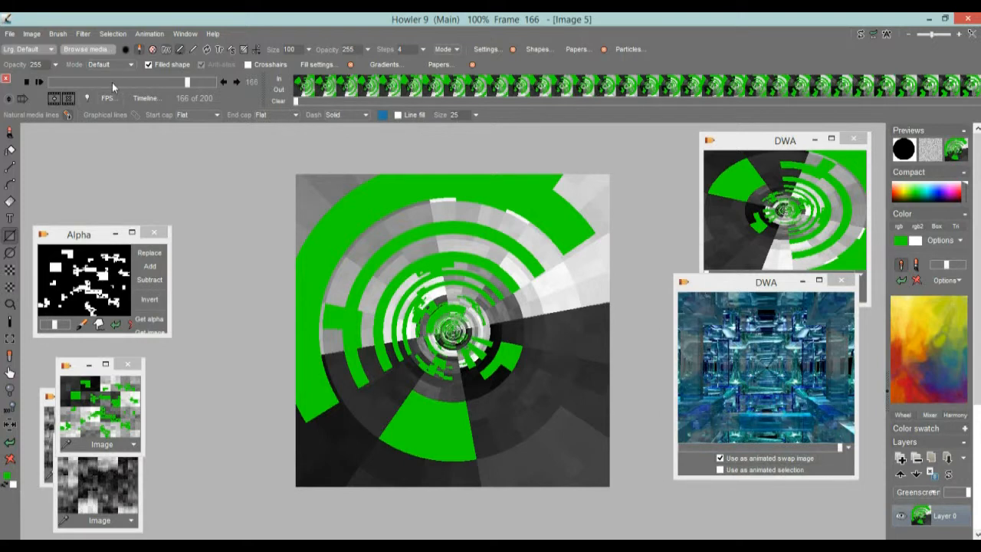
left_click(83, 34)
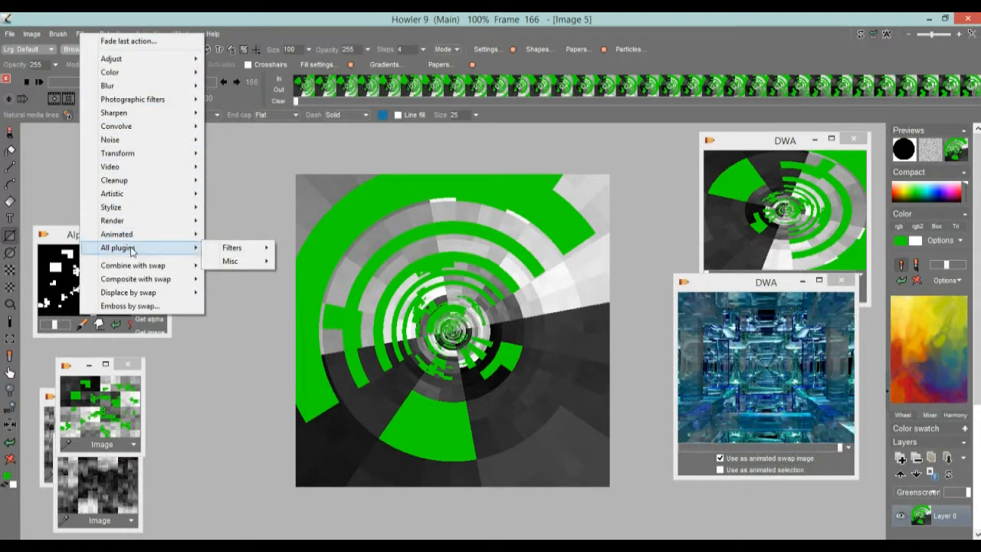
mouse_move(136, 283)
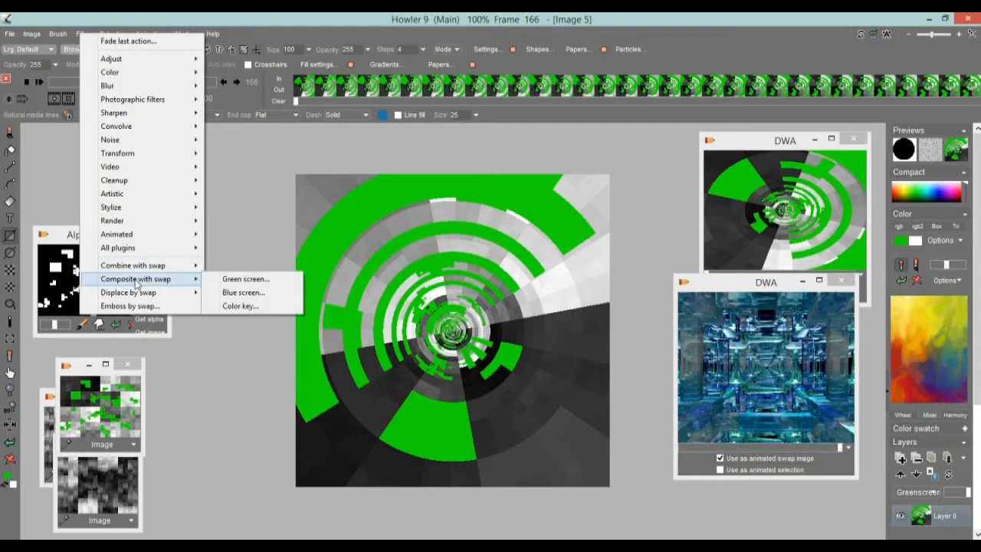
left_click(253, 279)
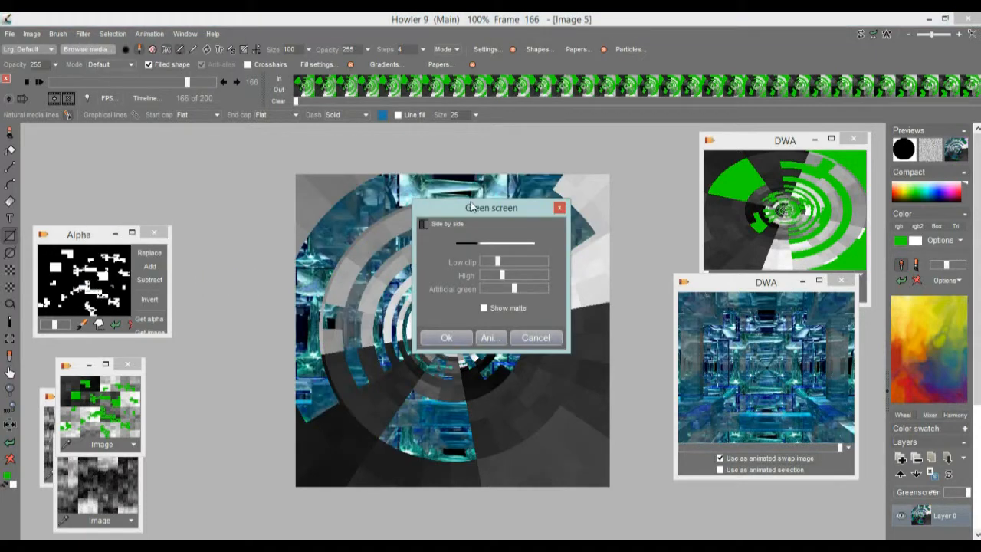
left_click_drag(464, 208, 666, 105)
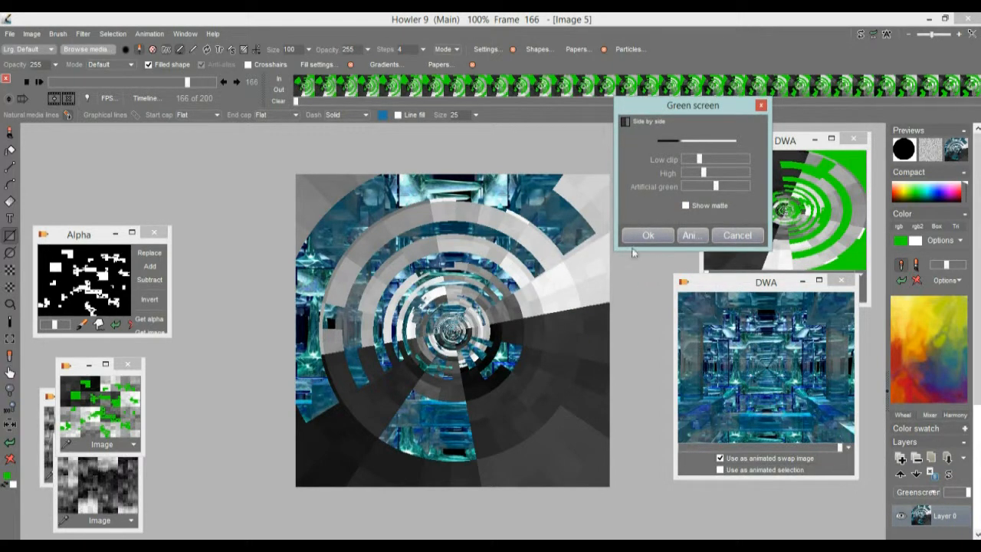
left_click(703, 237)
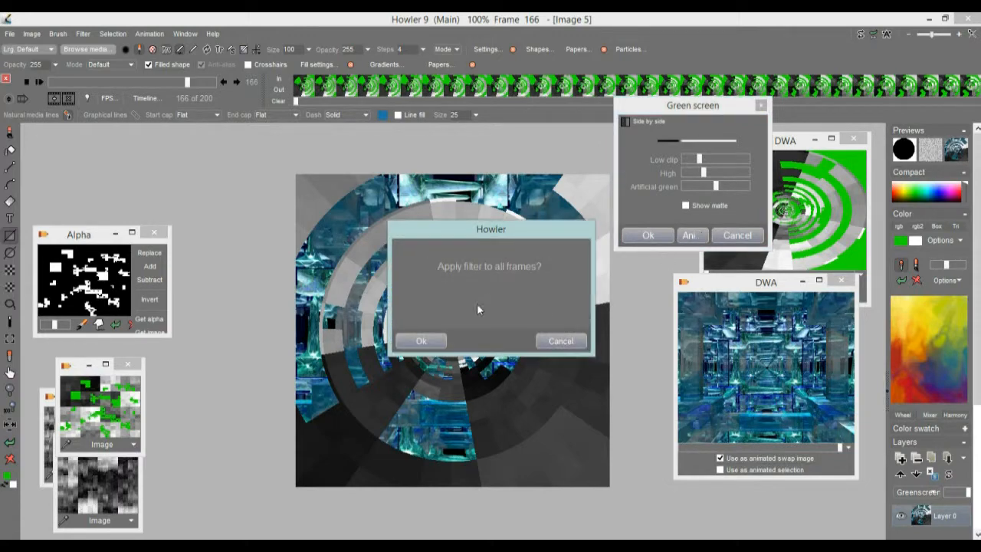
left_click(426, 342)
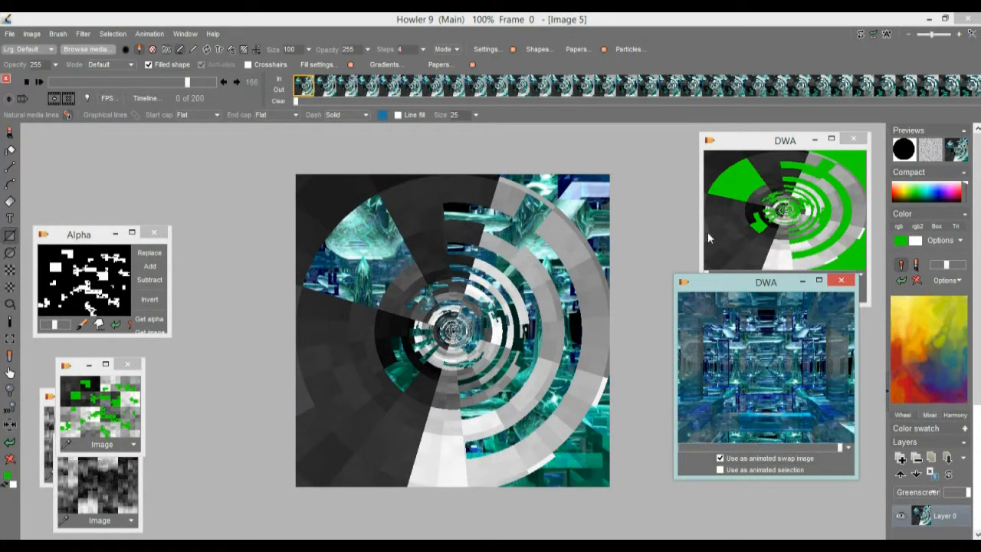
left_click_drag(114, 84, 158, 85)
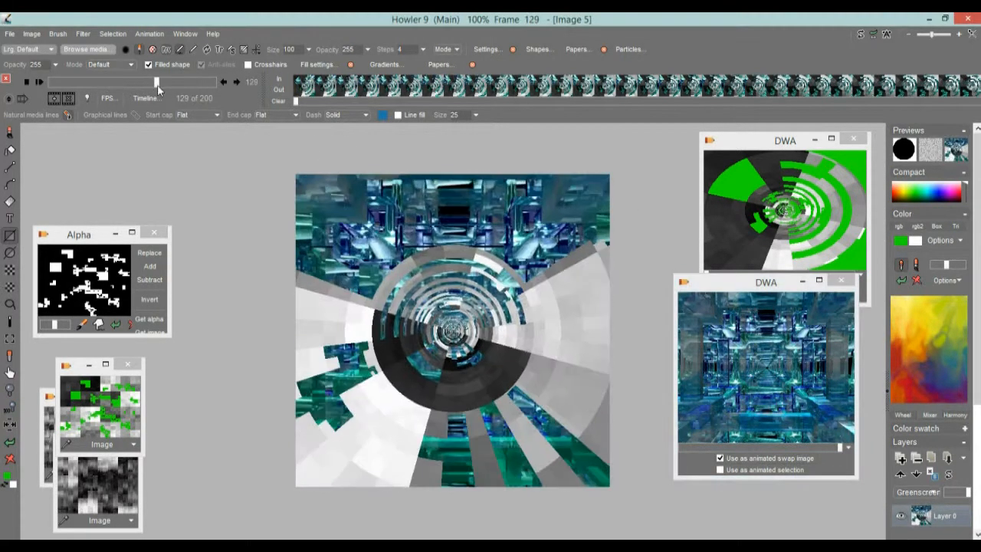
Restore the stored green tunnel animation into the main image and stop using the blue animation as the animated swap image
left_click(786, 175)
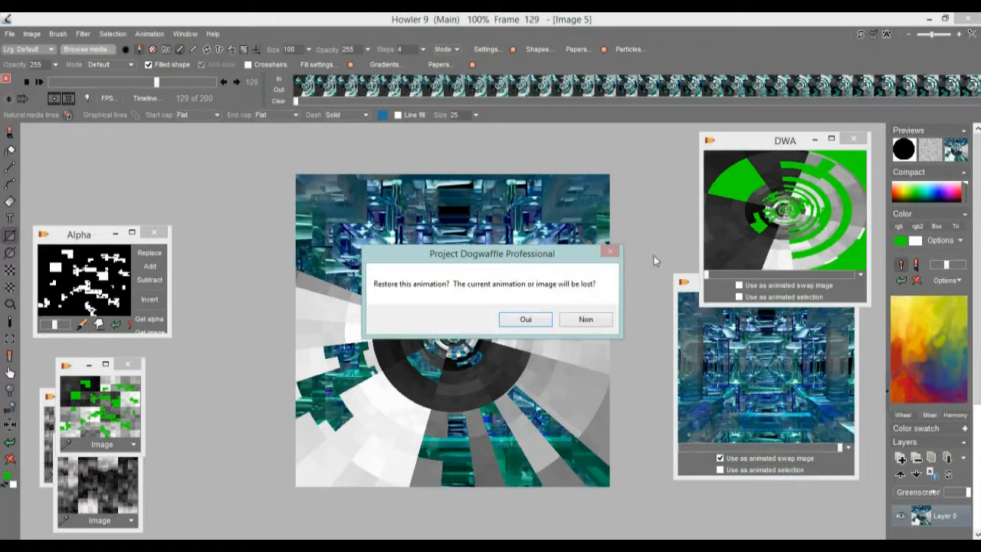
left_click(526, 321)
left_click(724, 459)
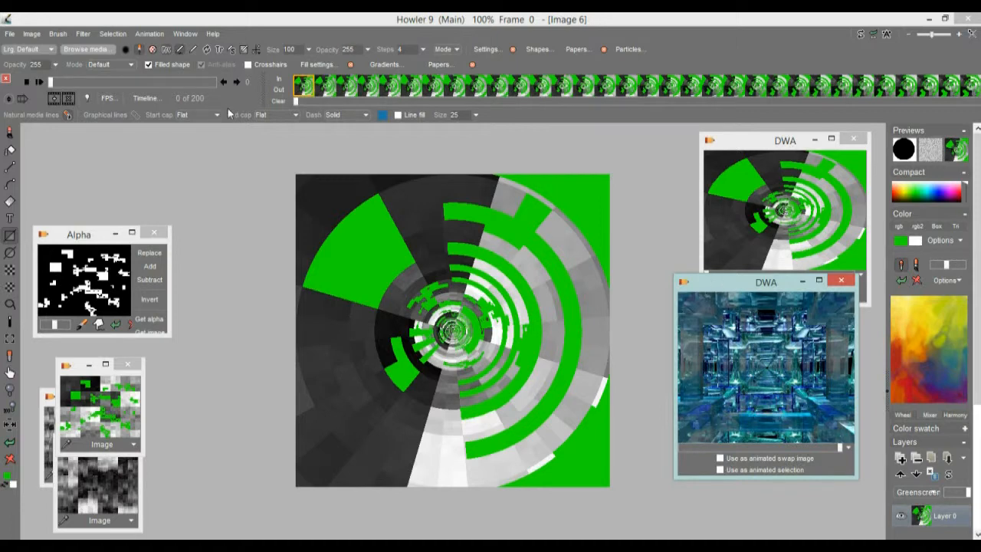
left_click_drag(77, 80, 103, 110)
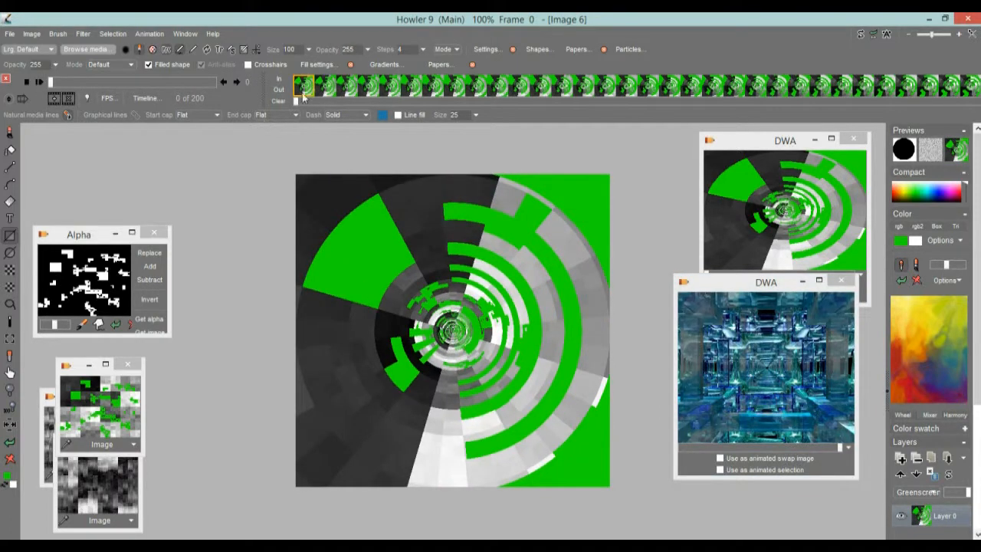
Clear the swap image to white, return to the main image, and briefly toggle swap mixing on and off
left_click(860, 34)
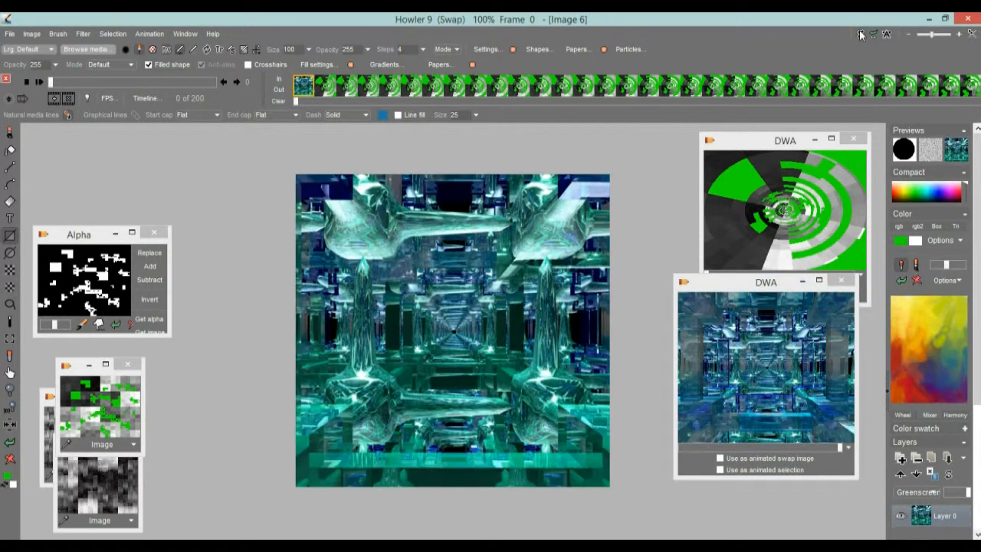
left_click(10, 460)
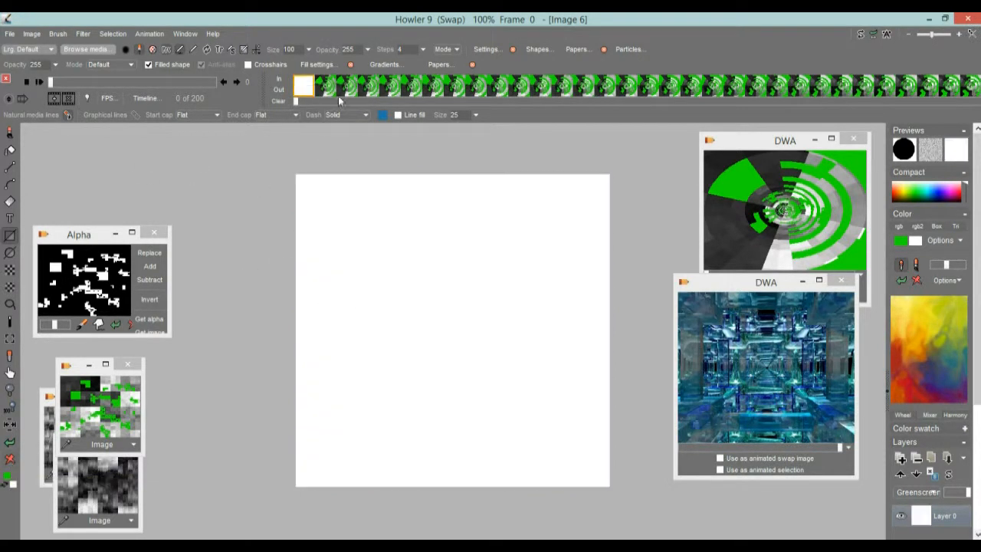
left_click(861, 35)
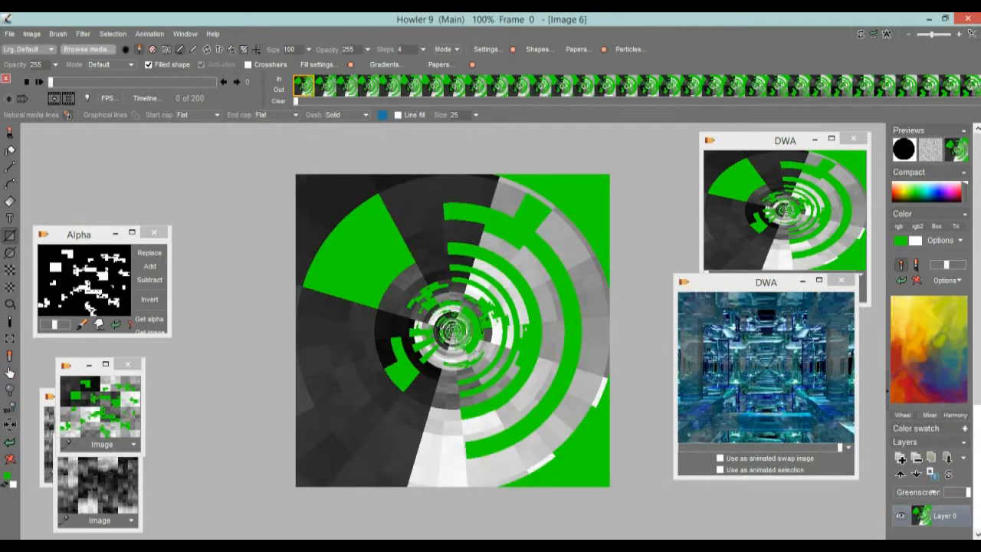
left_click(956, 152)
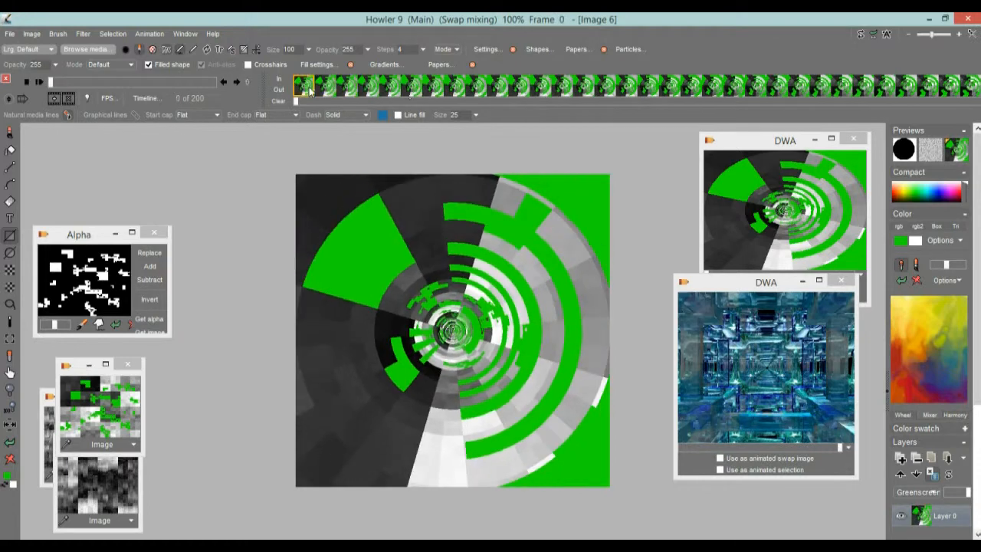
left_click(961, 145)
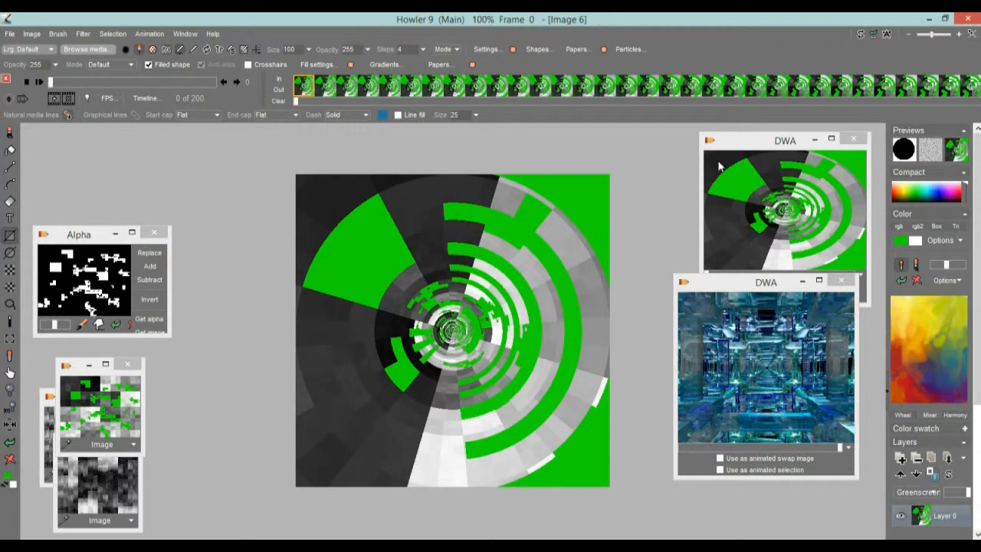
mouse_move(51, 82)
left_mouse_down()
mouse_move(216, 81)
mouse_move(50, 86)
left_mouse_up()
Open the timeline editor, move it clear of the image, choose the Greenscreen sequence filter, and scrub its timeline to frame 5
left_click(145, 101)
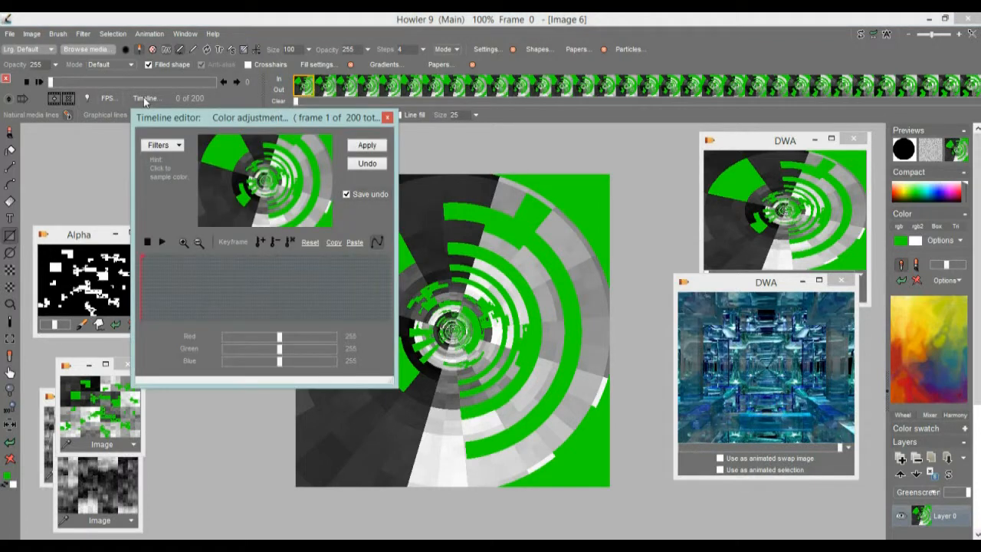
left_click_drag(174, 120, 86, 145)
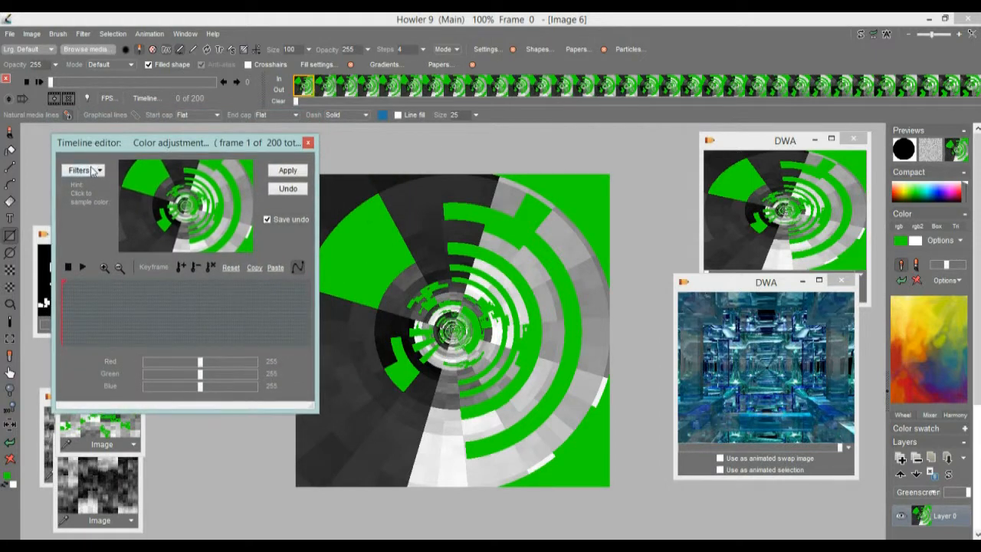
left_click(83, 170)
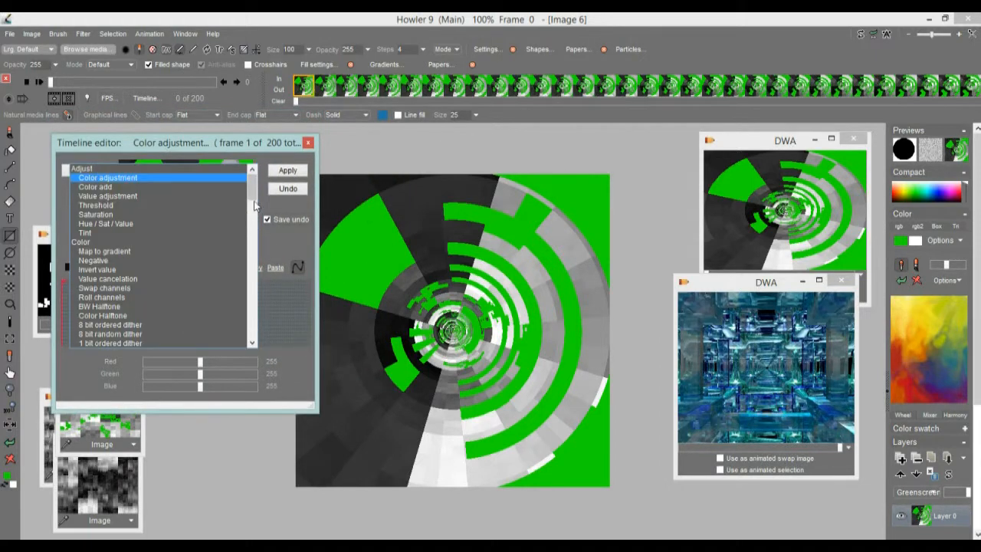
left_click_drag(253, 188, 258, 326)
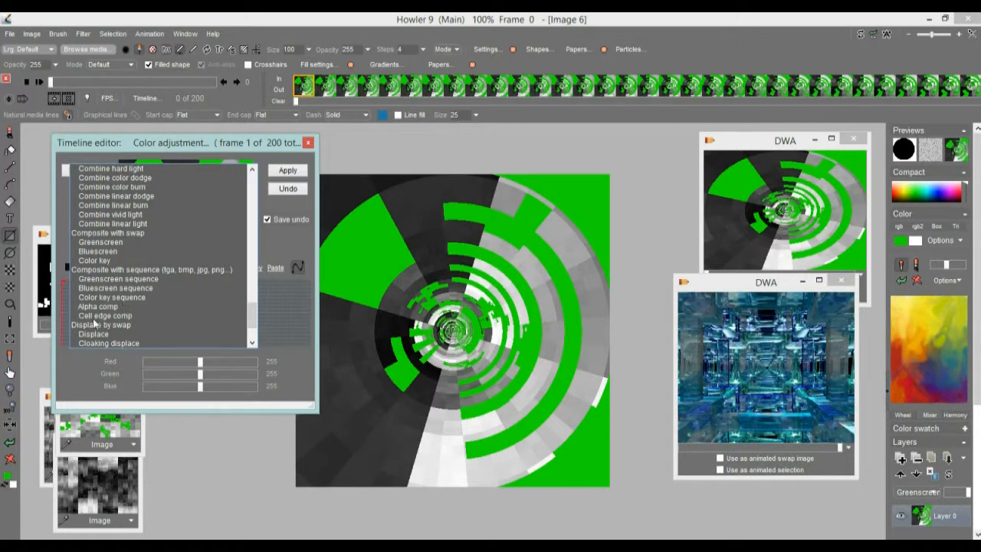
left_click(131, 281)
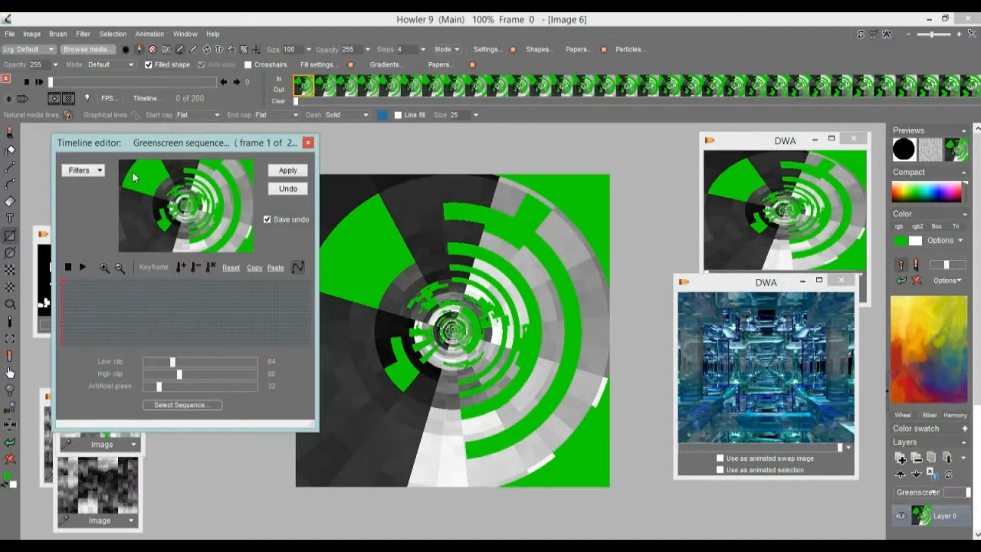
mouse_move(69, 310)
left_mouse_down()
mouse_move(131, 316)
mouse_move(66, 309)
left_mouse_up()
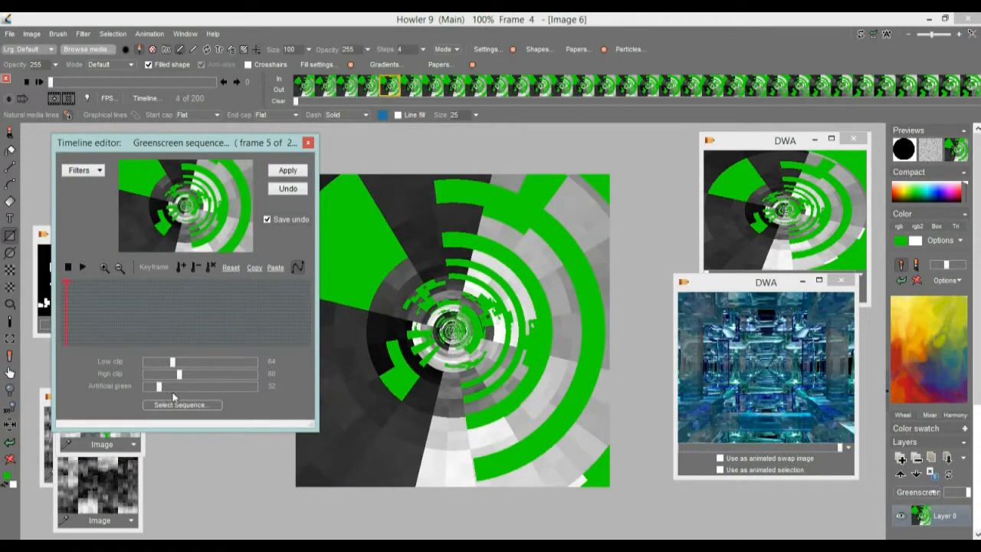
Select tun220.png in D:\DailyDose\potpourri\tunnels-Carrara1 as the first file of the filter's image sequence
left_click(173, 403)
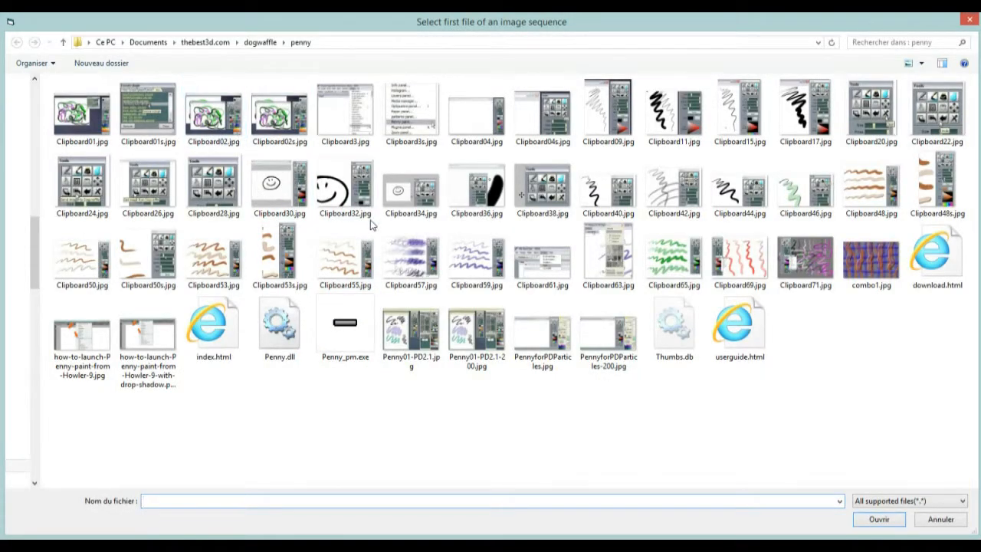
left_click(106, 42)
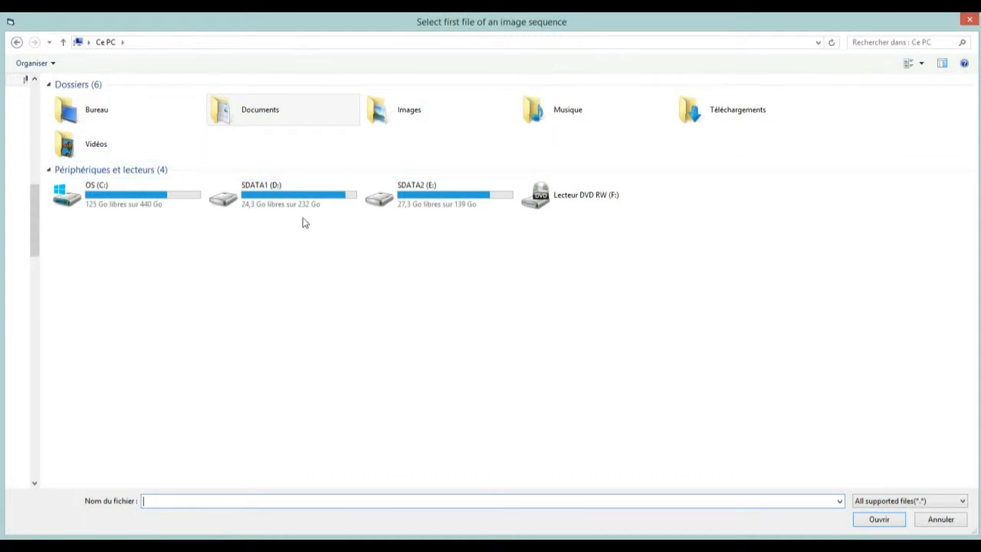
double_click(302, 192)
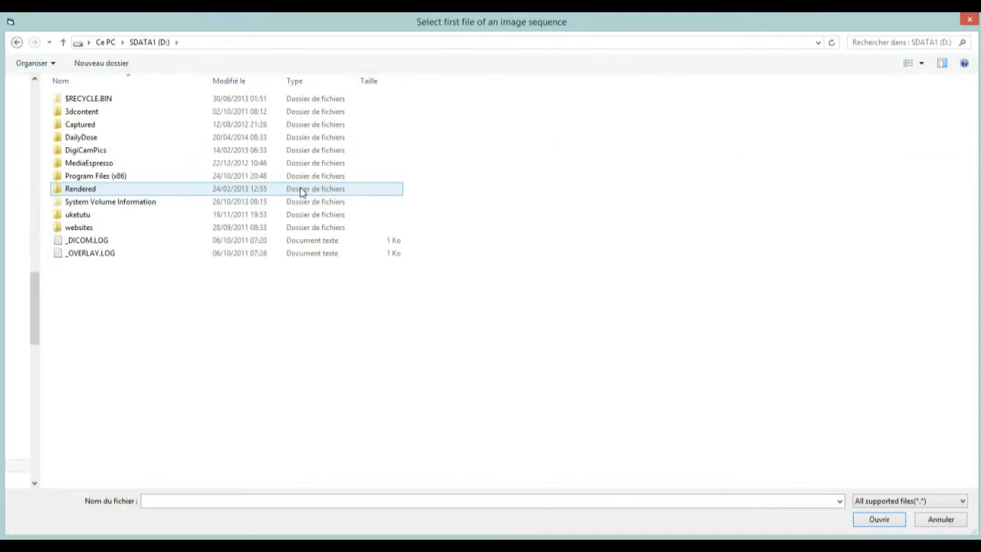
double_click(88, 138)
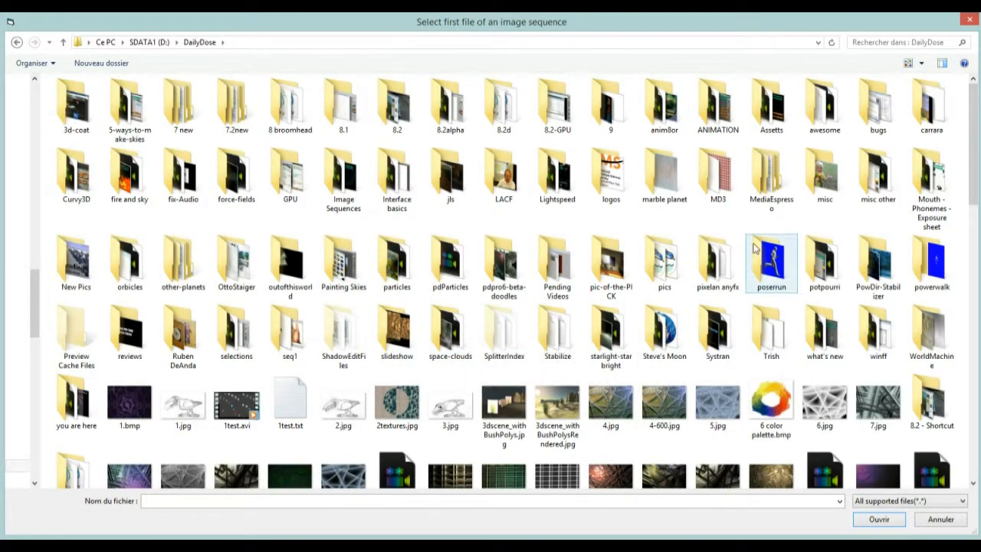
double_click(825, 264)
double_click(109, 155)
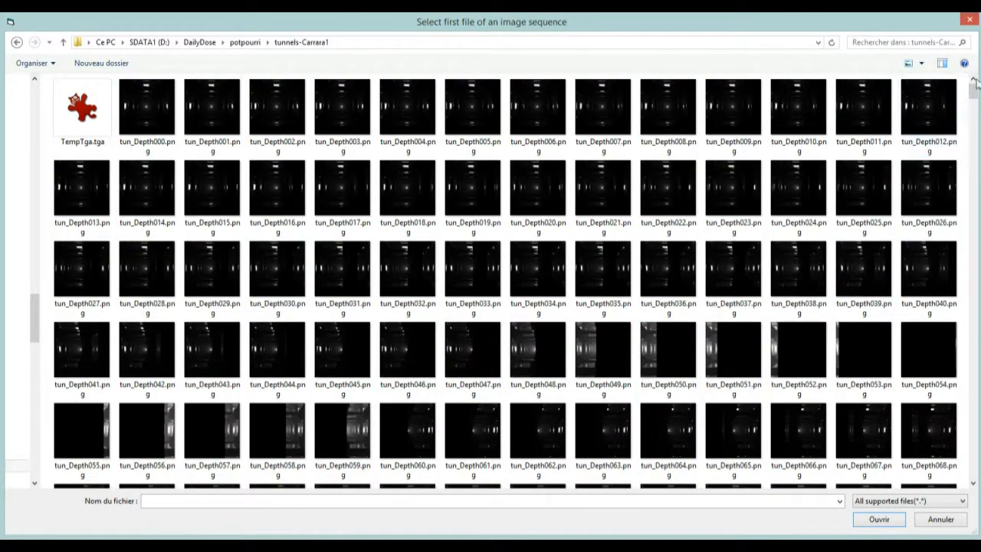
left_click_drag(974, 91, 974, 427)
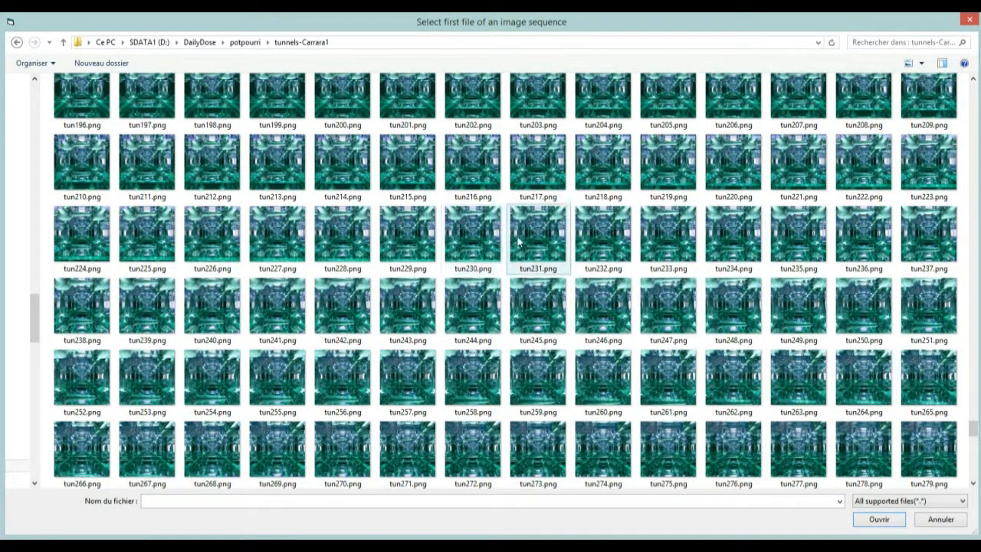
left_click(734, 199)
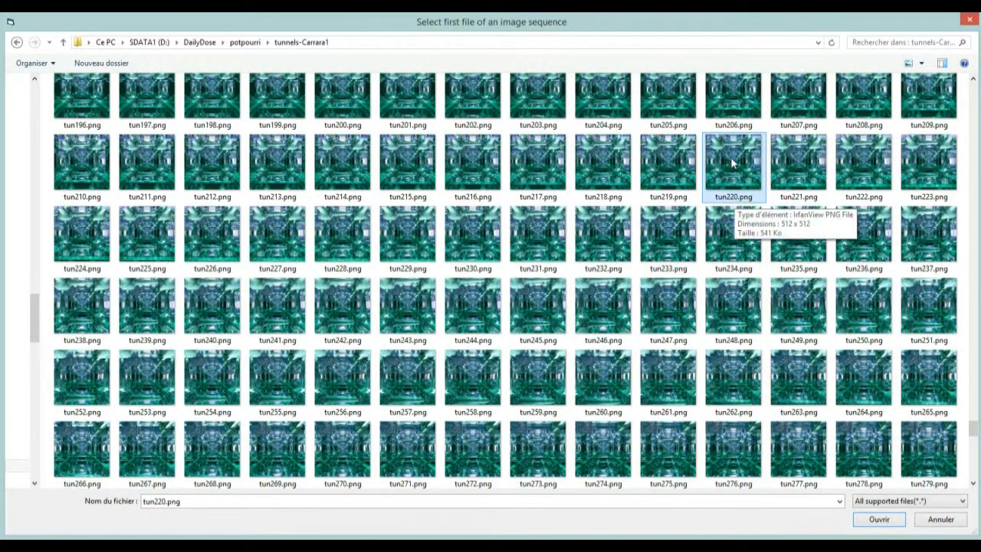
left_click(878, 519)
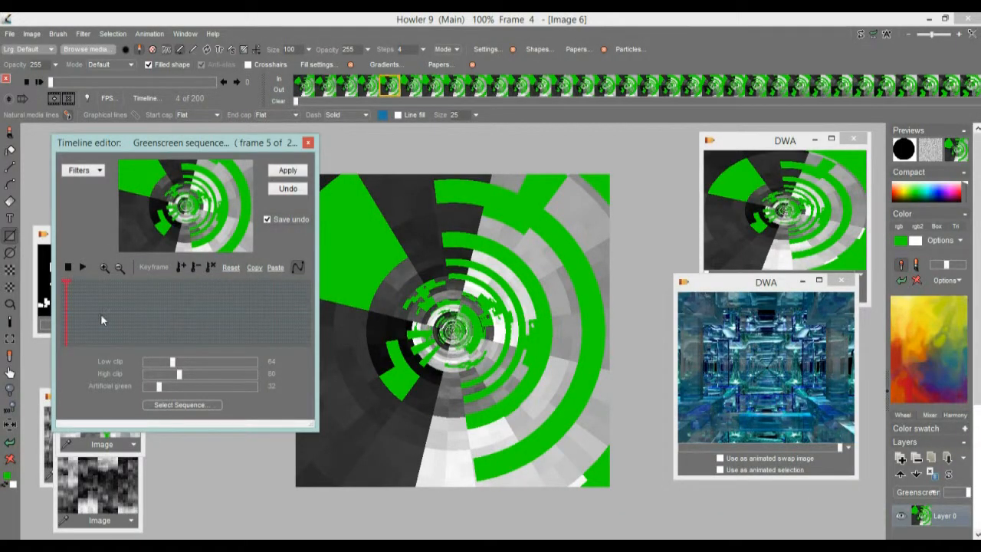
Set the filter's low clip to 133, high clip to 208 and artificial green to 75, scrubbing the timeline to preview the key
left_click_drag(83, 308, 178, 316)
left_click_drag(172, 361, 134, 383)
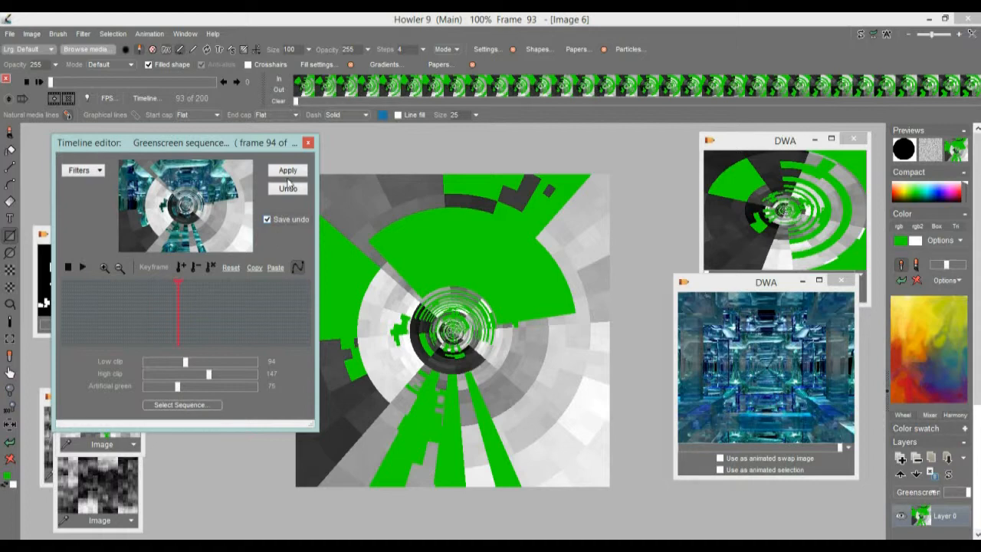
left_click_drag(190, 289, 169, 362)
mouse_move(240, 373)
left_mouse_down()
mouse_move(95, 372)
mouse_move(284, 374)
mouse_move(153, 377)
mouse_move(255, 376)
mouse_move(227, 374)
left_mouse_up()
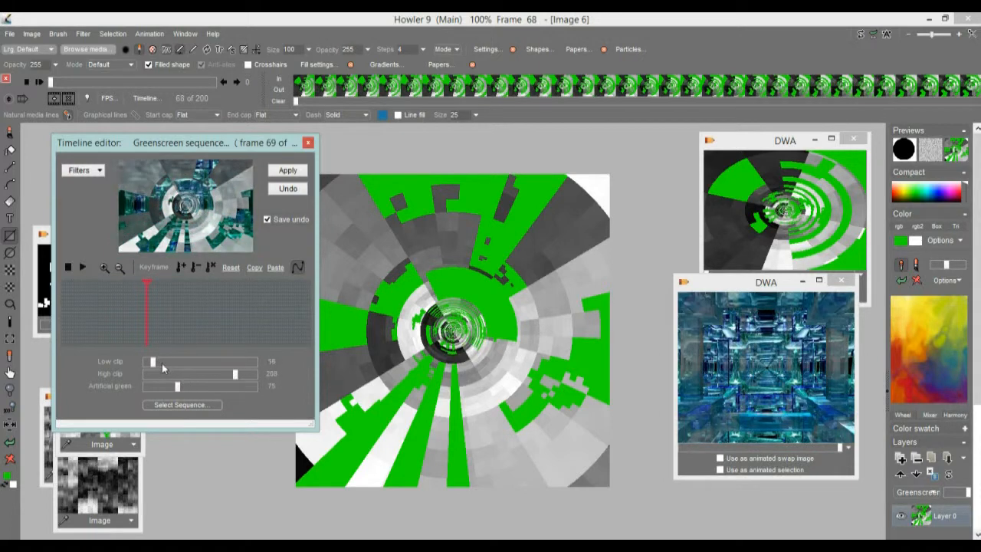
left_click_drag(168, 365, 202, 366)
left_click_drag(130, 319, 188, 329)
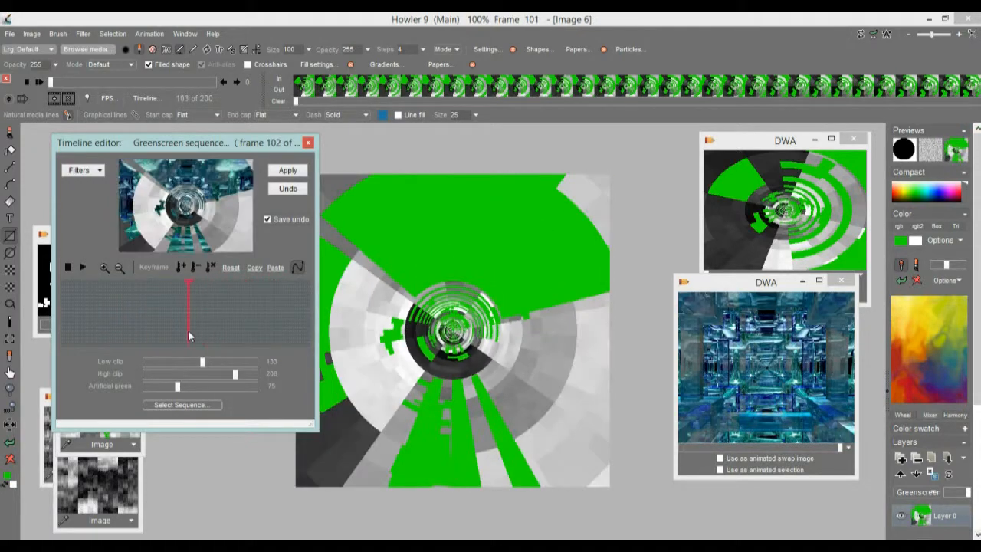
Apply the Greenscreen sequence filter across the whole animation and undo it
left_click(285, 170)
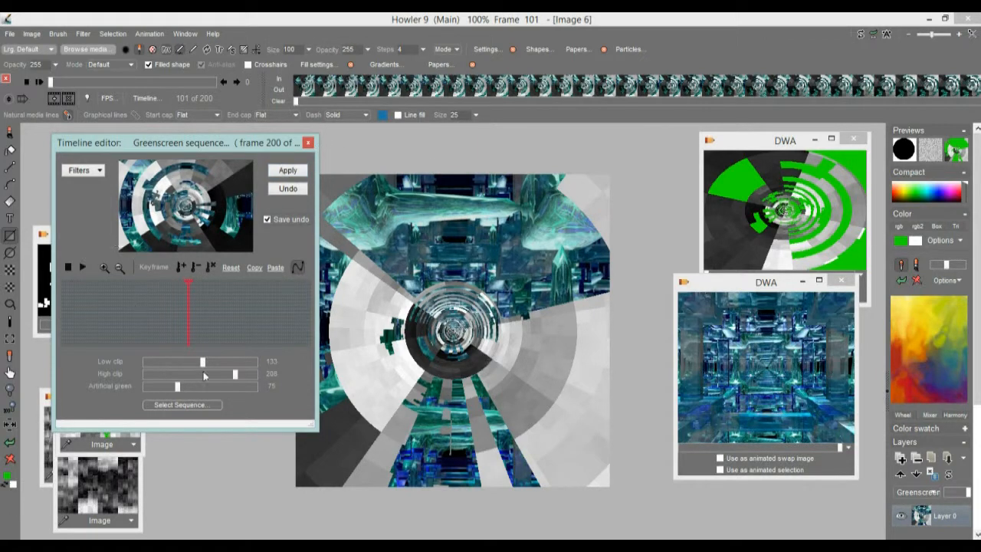
left_click(289, 189)
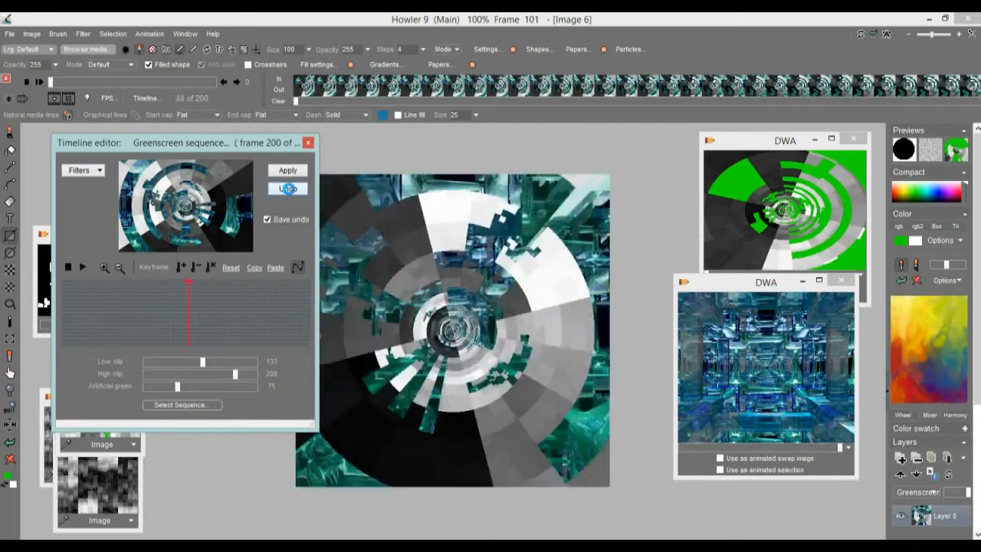
Scrub the filter timeline to frame 23 and switch the timeline editor to the Color emboss filter
left_click_drag(210, 324, 89, 308)
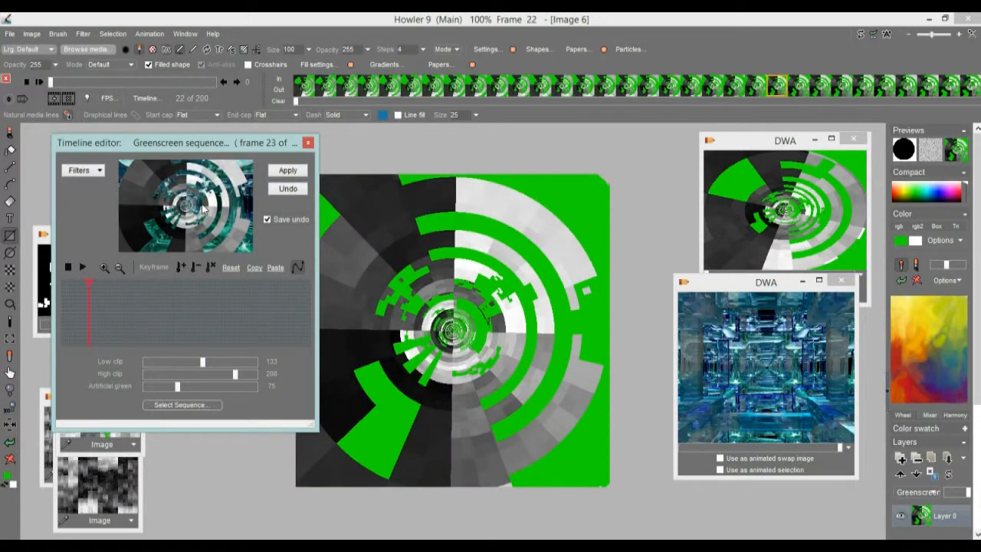
left_click(95, 171)
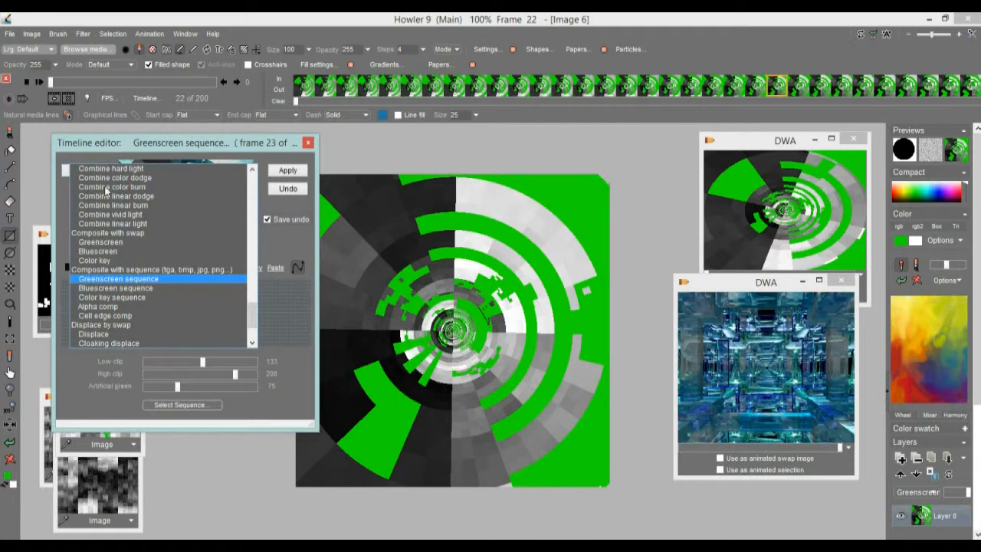
left_click_drag(253, 310, 258, 207)
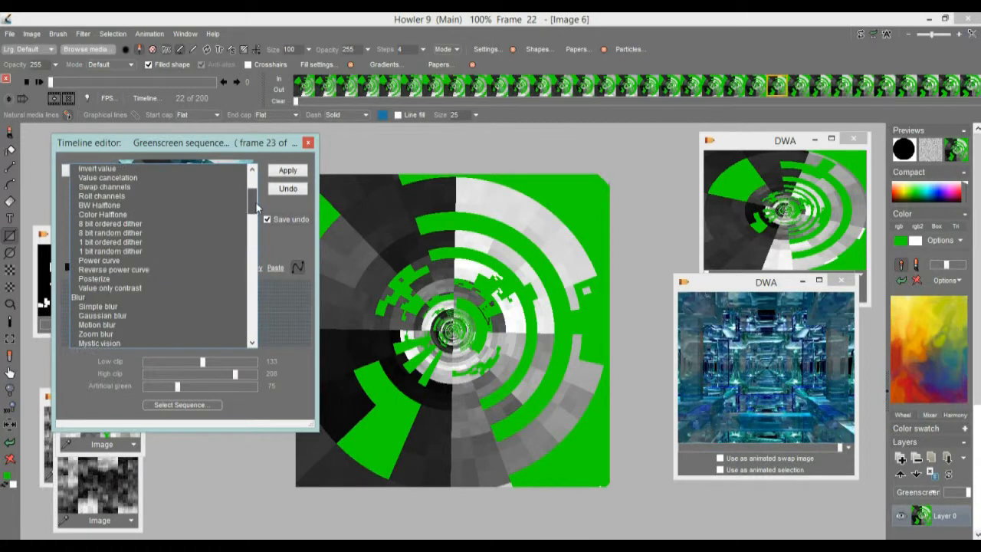
scroll(256, 207, "down", 3)
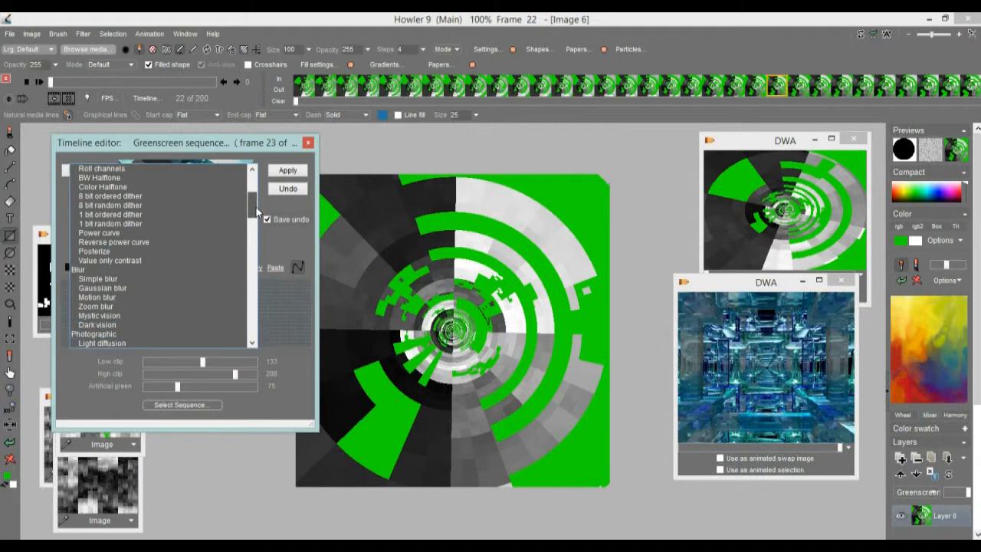
left_click_drag(256, 207, 256, 238)
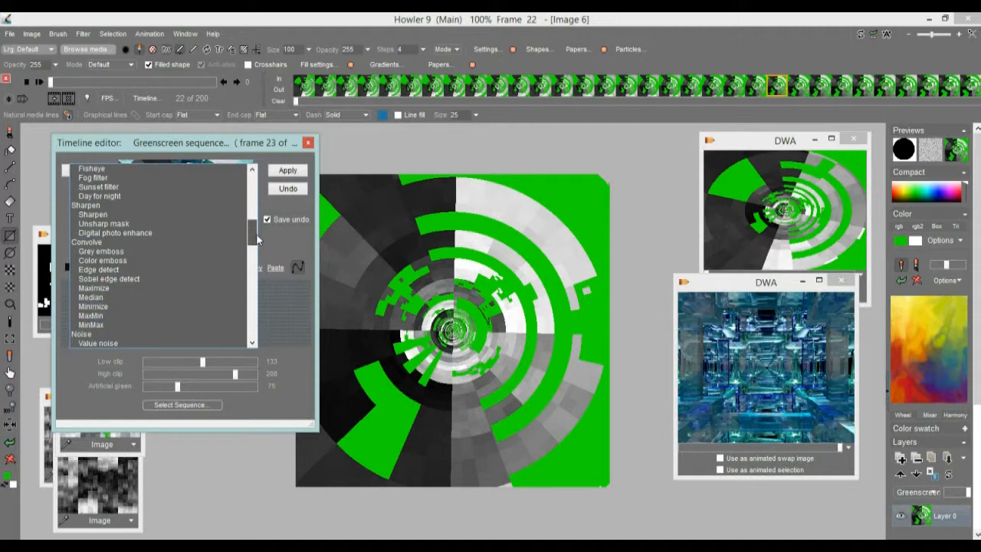
left_click(98, 262)
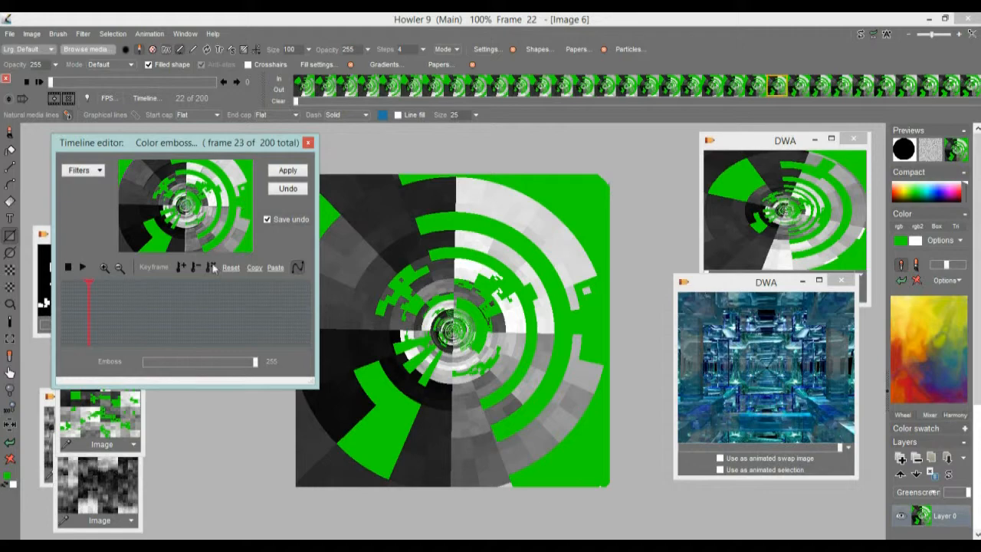
Set the emboss amount to 238, scrub the timeline to preview it, and apply Color emboss to the whole animation
left_click_drag(90, 314, 116, 324)
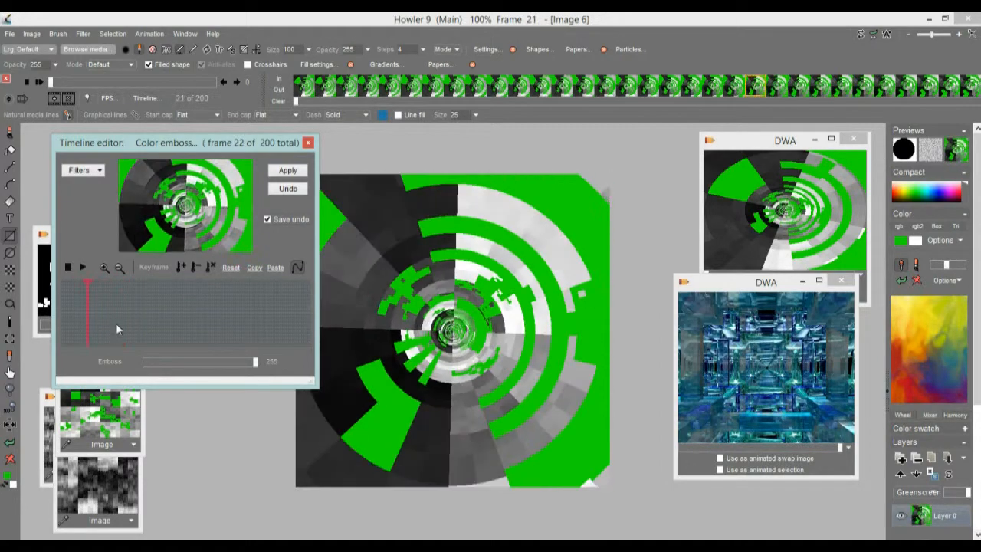
left_click_drag(245, 360, 249, 366)
left_click_drag(111, 324, 124, 322)
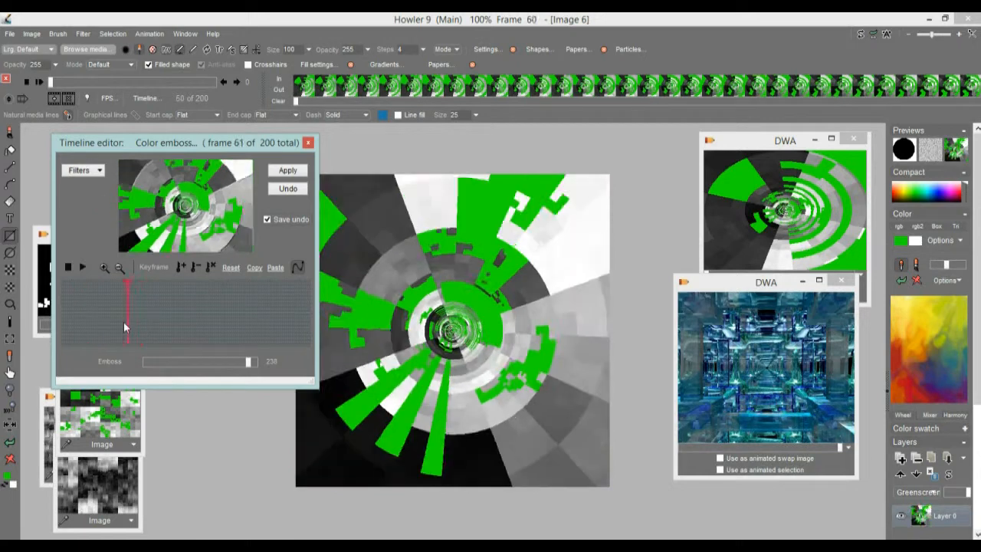
left_click(289, 172)
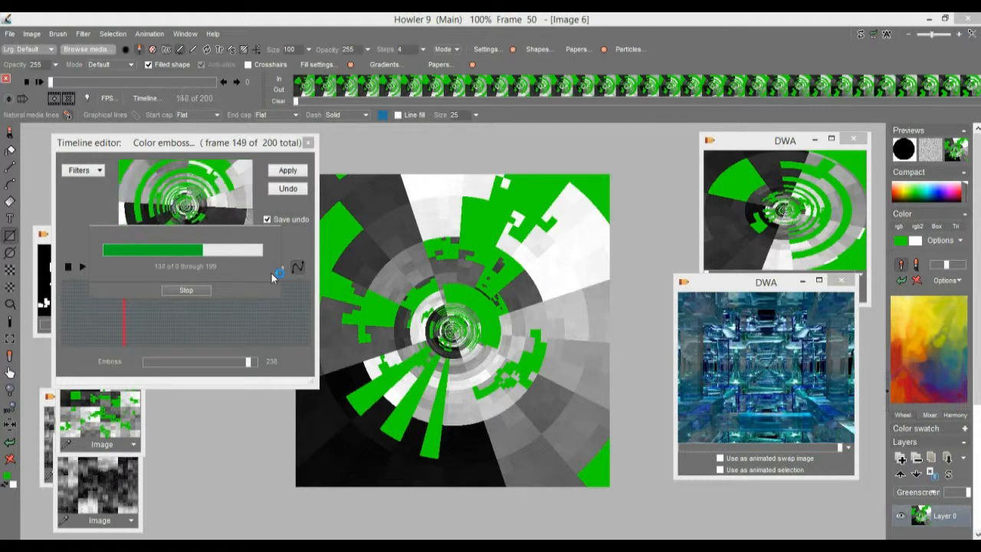
Switch to the Greenscreen sequence filter, preview it at frame 105, and apply it with low clip 64, high clip 80 and artificial green 32
left_click(83, 170)
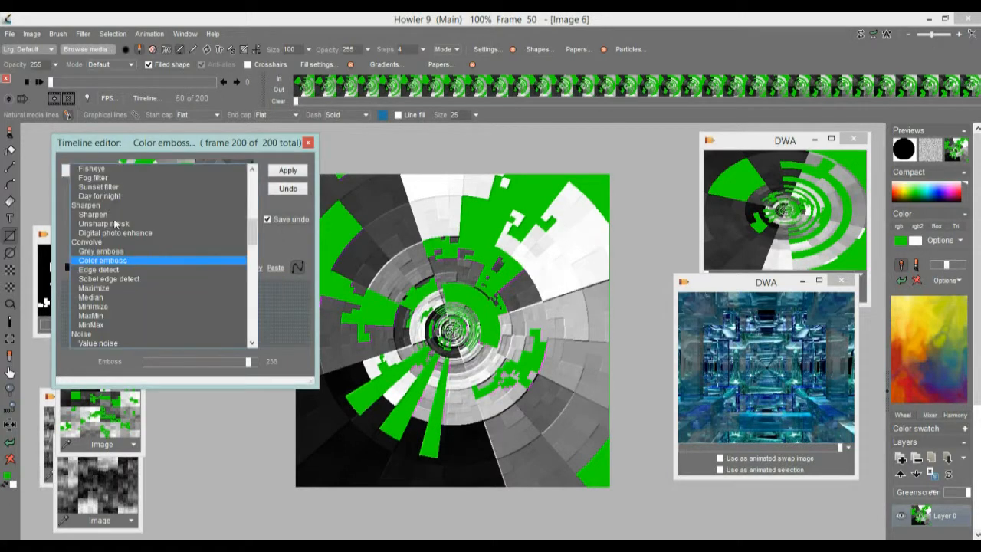
left_click_drag(255, 243, 255, 334)
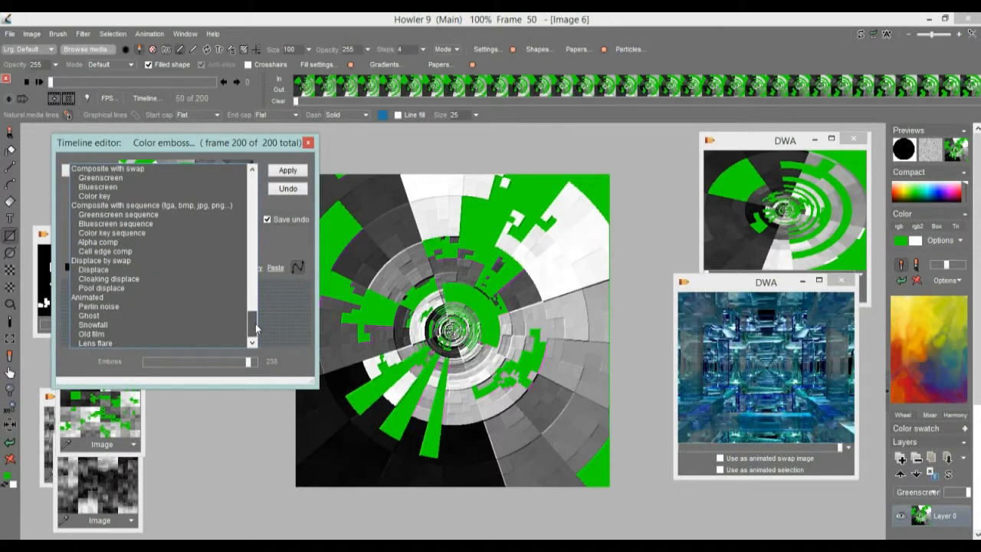
left_click(115, 216)
mouse_move(180, 329)
left_mouse_down()
mouse_move(231, 318)
mouse_move(117, 319)
mouse_move(227, 326)
mouse_move(173, 329)
mouse_move(193, 335)
left_mouse_up()
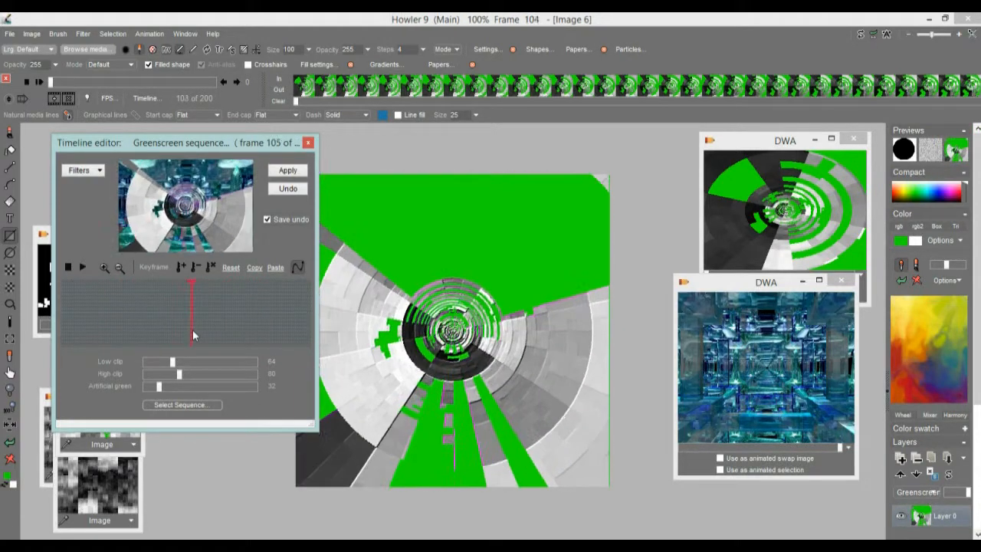
left_click(290, 171)
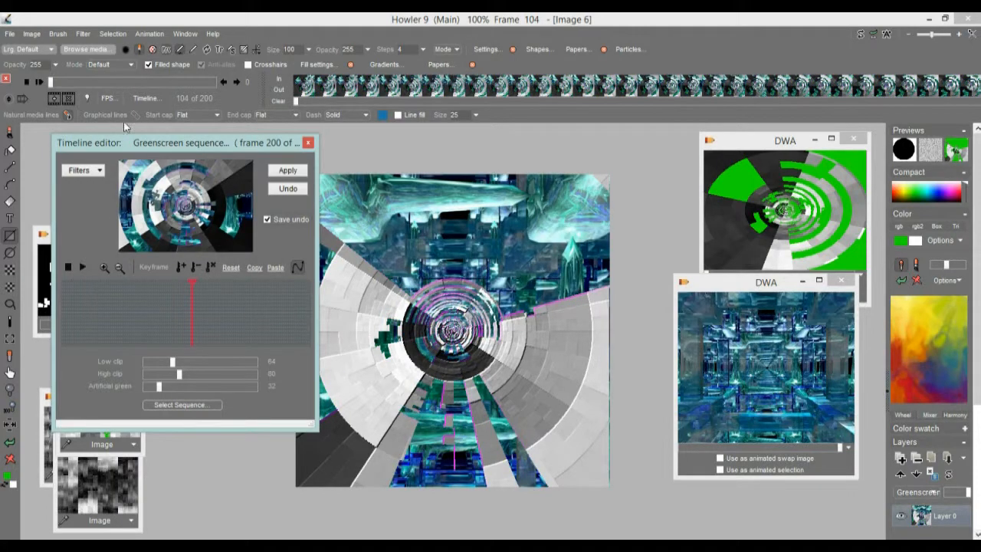
Scrub through the composited animation back to frame 0 and undo the Greenscreen sequence filter
left_click(122, 82)
left_click_drag(123, 87, 46, 104)
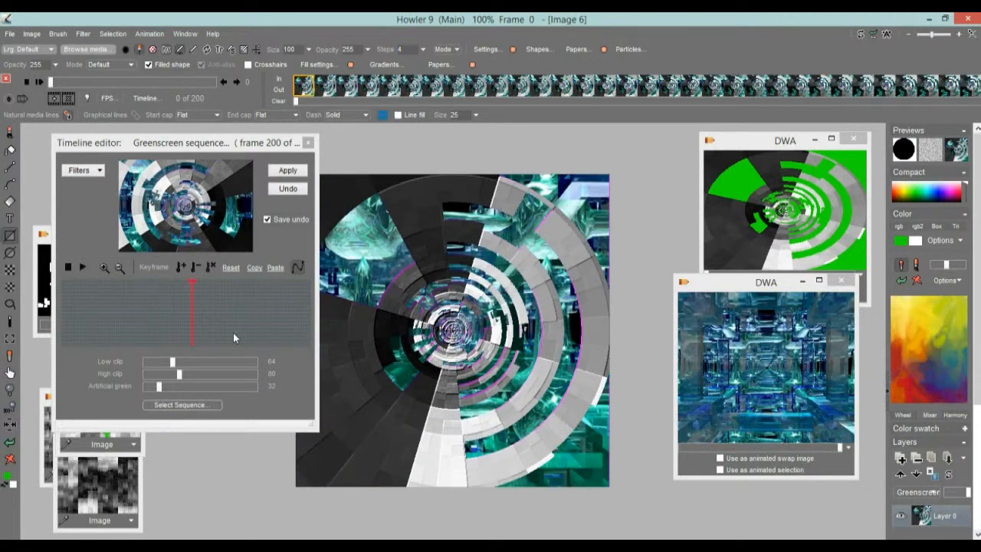
left_click(284, 189)
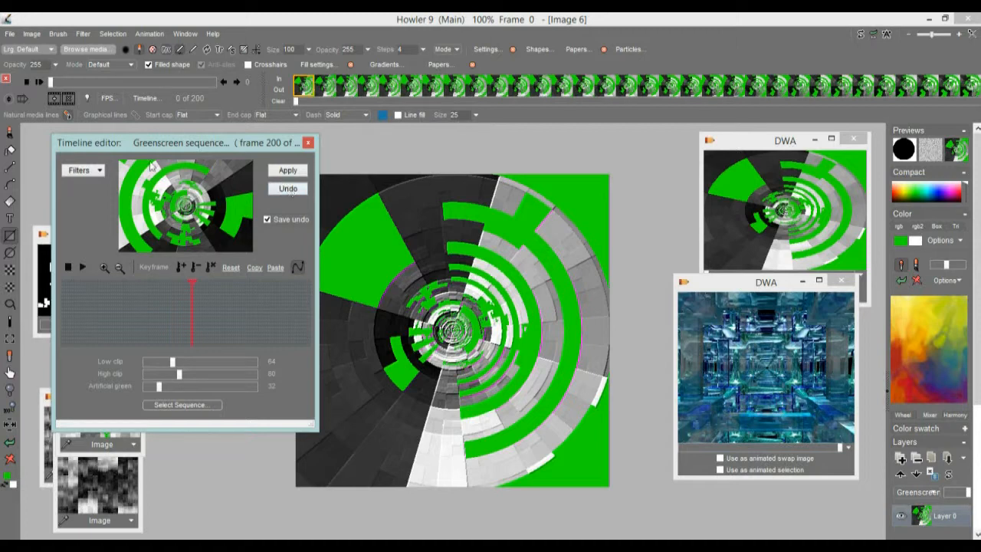
Start the Lighting tool on frame 0, adjust the light distance and place the light near the image's lower-left corner
left_click(83, 34)
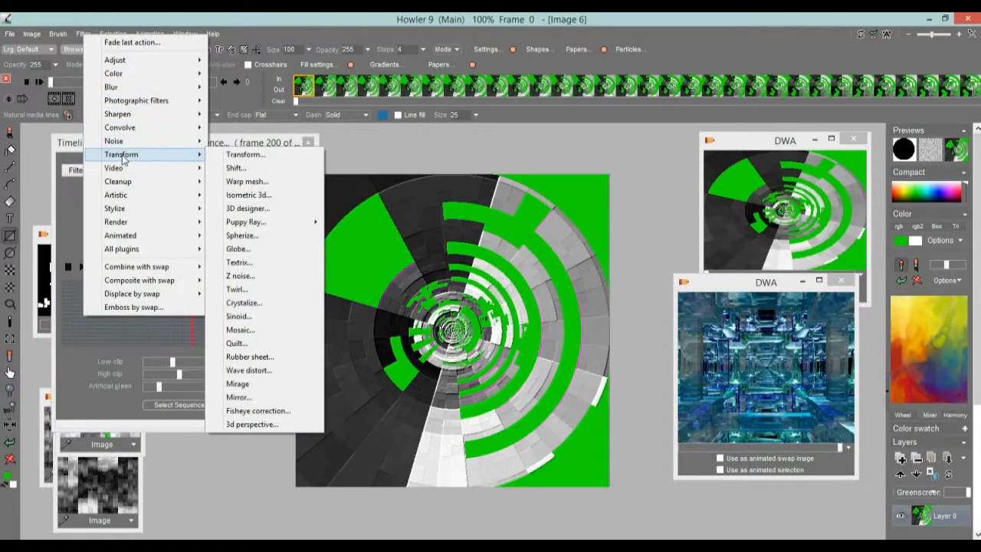
mouse_move(151, 252)
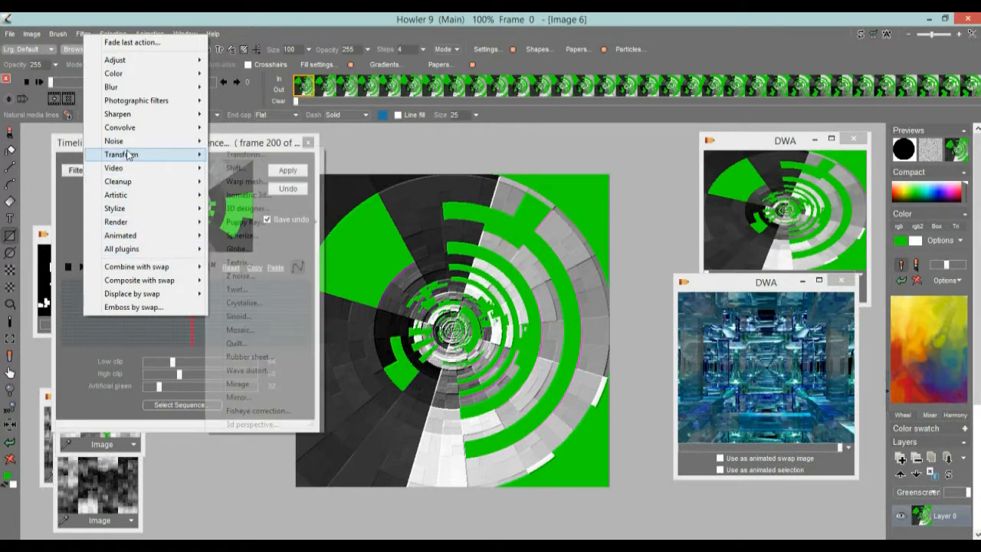
mouse_move(130, 196)
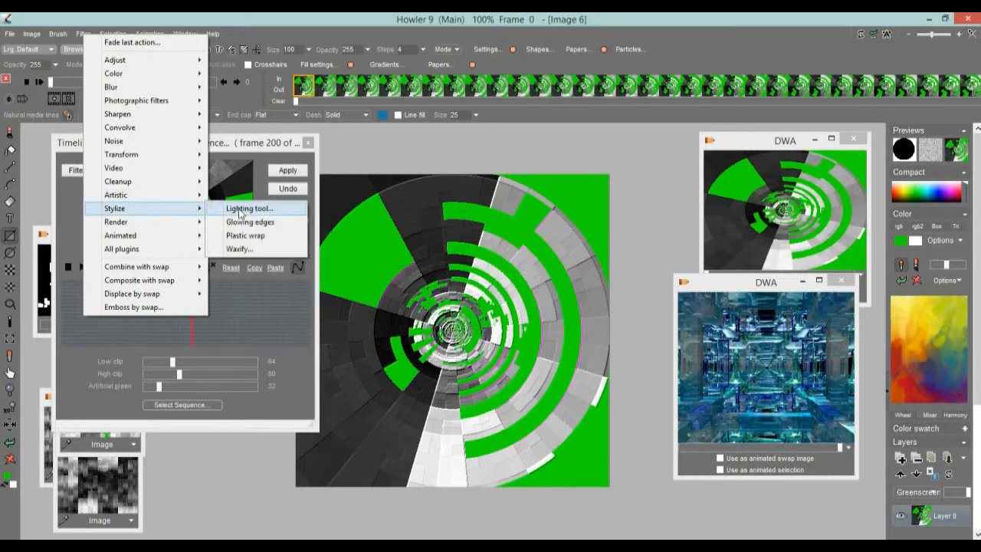
left_click(240, 209)
mouse_move(383, 181)
left_mouse_down()
mouse_move(511, 155)
mouse_move(504, 216)
mouse_move(565, 257)
mouse_move(493, 198)
left_mouse_up()
mouse_move(738, 197)
left_mouse_down()
mouse_move(783, 203)
mouse_move(732, 217)
left_mouse_up()
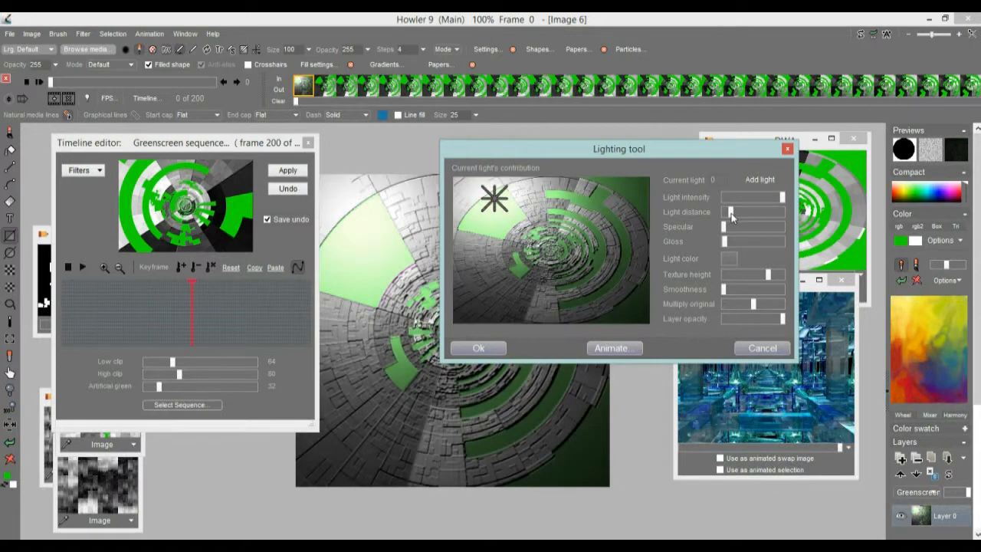
mouse_move(501, 202)
left_mouse_down()
mouse_move(453, 159)
mouse_move(506, 159)
mouse_move(559, 179)
mouse_move(466, 189)
mouse_move(475, 196)
mouse_move(462, 208)
mouse_move(482, 300)
mouse_move(539, 307)
mouse_move(477, 305)
left_mouse_up()
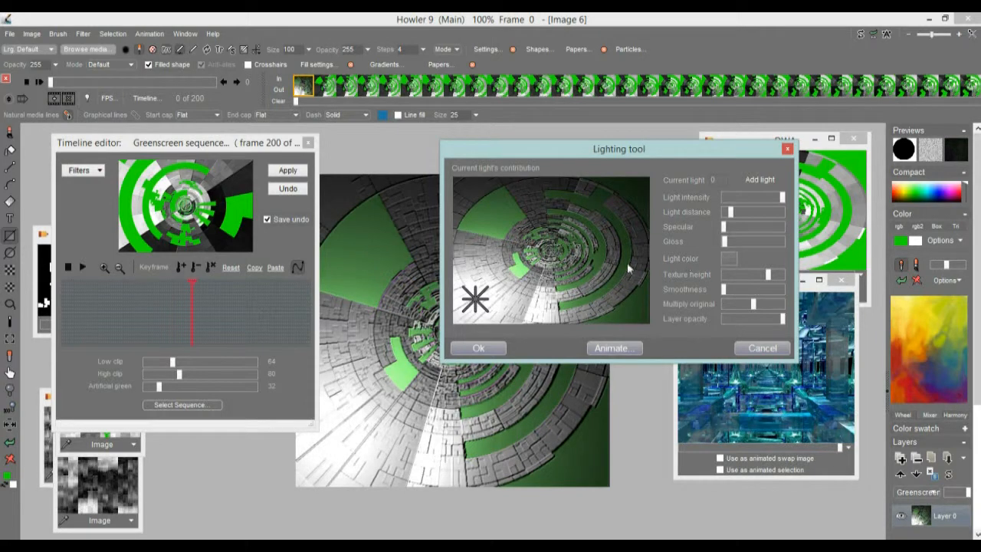
mouse_move(478, 298)
left_mouse_down()
mouse_move(463, 296)
mouse_move(481, 302)
left_mouse_up()
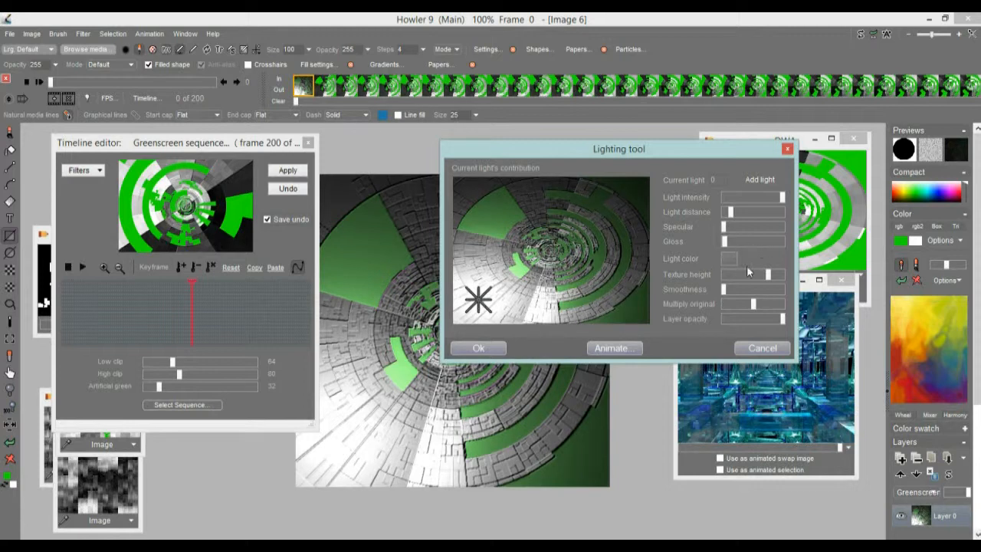
Raise the light's texture height, specular and gloss slightly, and lower its multiply original and intensity
mouse_move(769, 275)
left_mouse_down()
mouse_move(795, 274)
mouse_move(740, 278)
mouse_move(784, 274)
mouse_move(774, 278)
left_mouse_up()
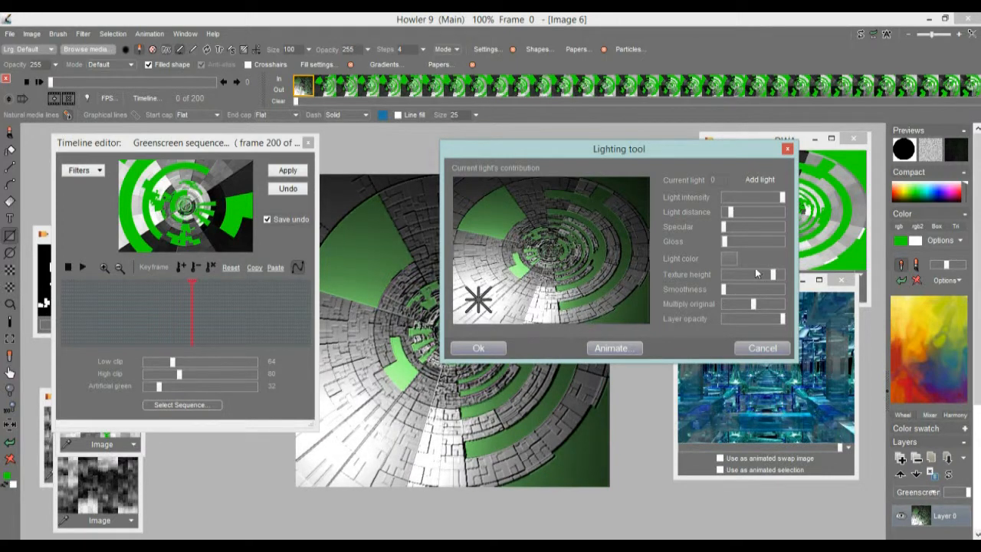
mouse_move(726, 288)
left_mouse_down()
mouse_move(770, 291)
mouse_move(723, 291)
left_mouse_up()
mouse_move(752, 308)
left_mouse_down()
mouse_move(732, 308)
mouse_move(789, 295)
mouse_move(747, 305)
mouse_move(776, 306)
mouse_move(765, 310)
mouse_move(740, 305)
left_mouse_up()
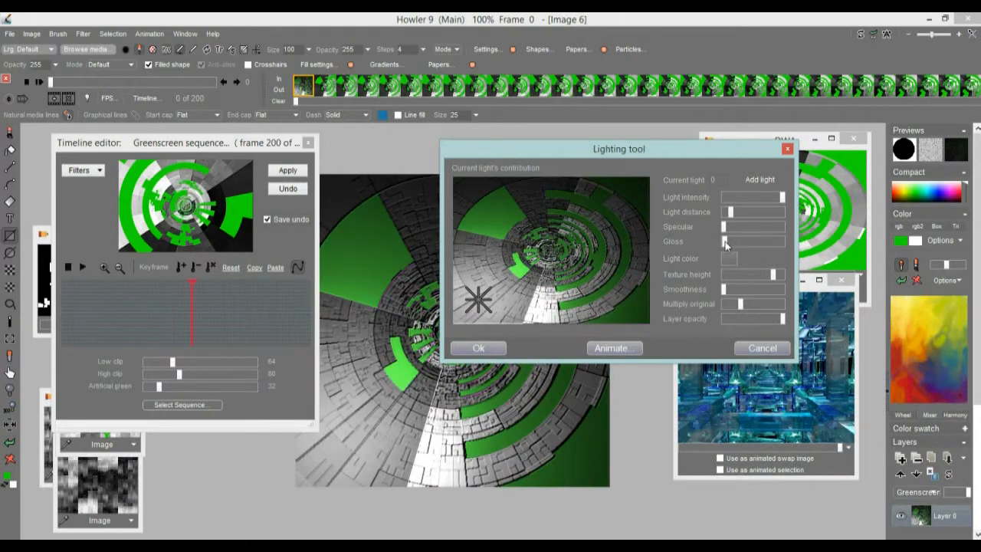
mouse_move(725, 230)
left_mouse_down()
mouse_move(751, 233)
mouse_move(728, 230)
mouse_move(732, 245)
mouse_move(737, 234)
left_mouse_up()
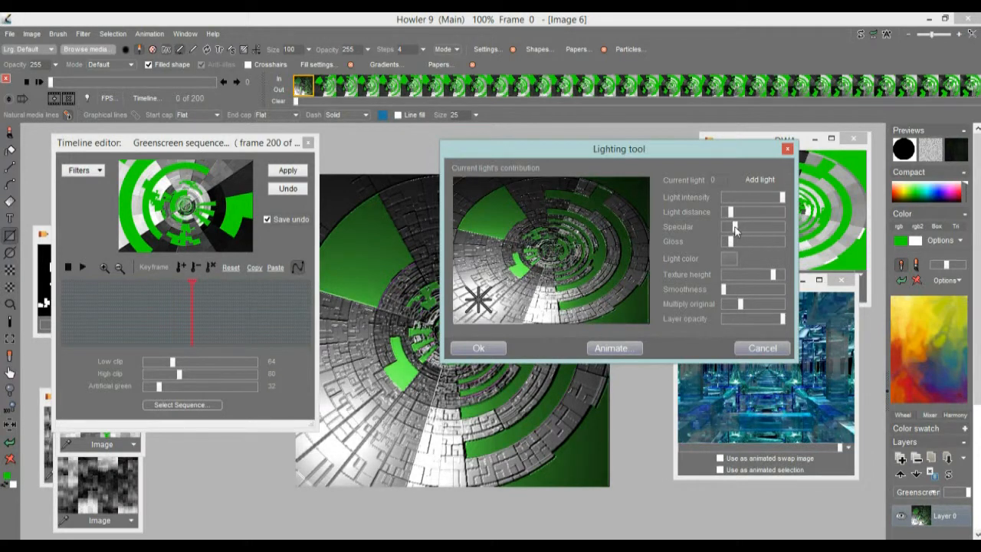
left_click_drag(733, 244, 734, 220)
left_click_drag(783, 200, 779, 200)
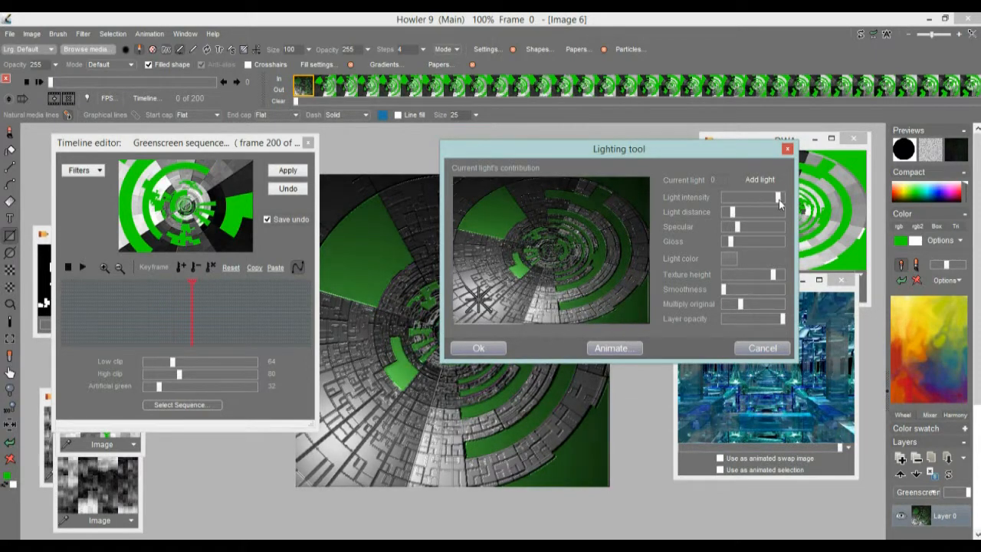
Set the light color to an orange-brown and nudge the light slightly closer to the image's left edge
left_click(730, 259)
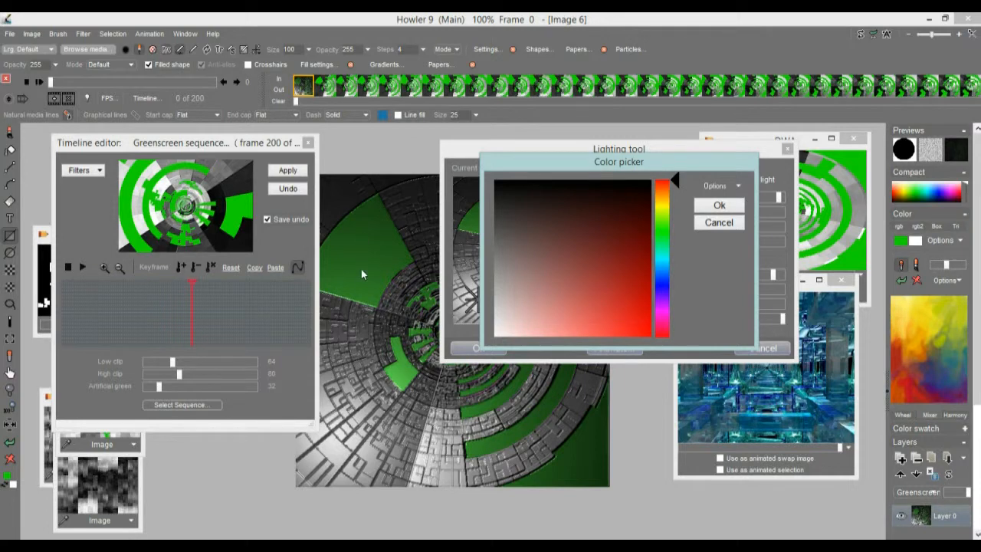
left_click(664, 195)
left_click_drag(664, 195, 664, 189)
left_click(604, 260)
left_click_drag(604, 259, 624, 260)
left_click(717, 205)
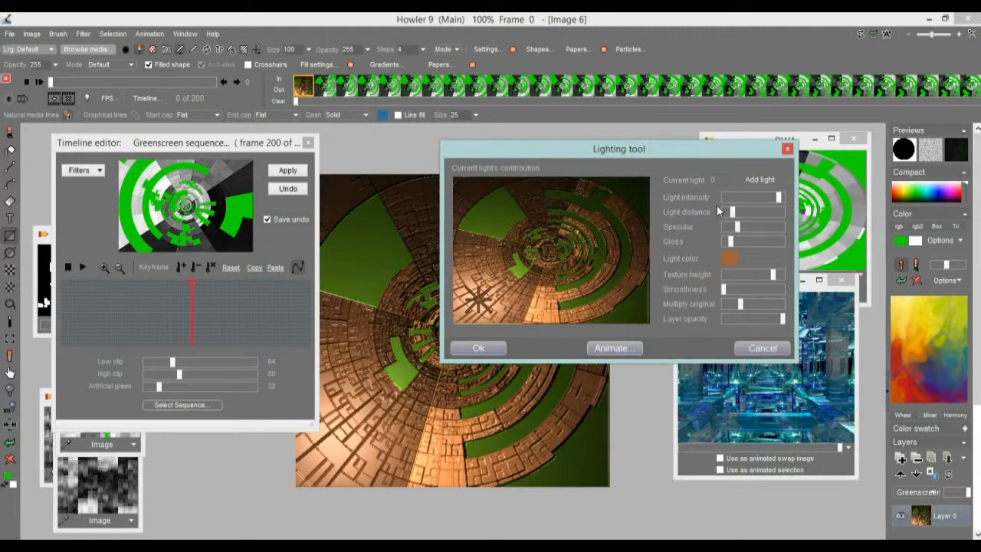
left_click_drag(478, 295, 468, 300)
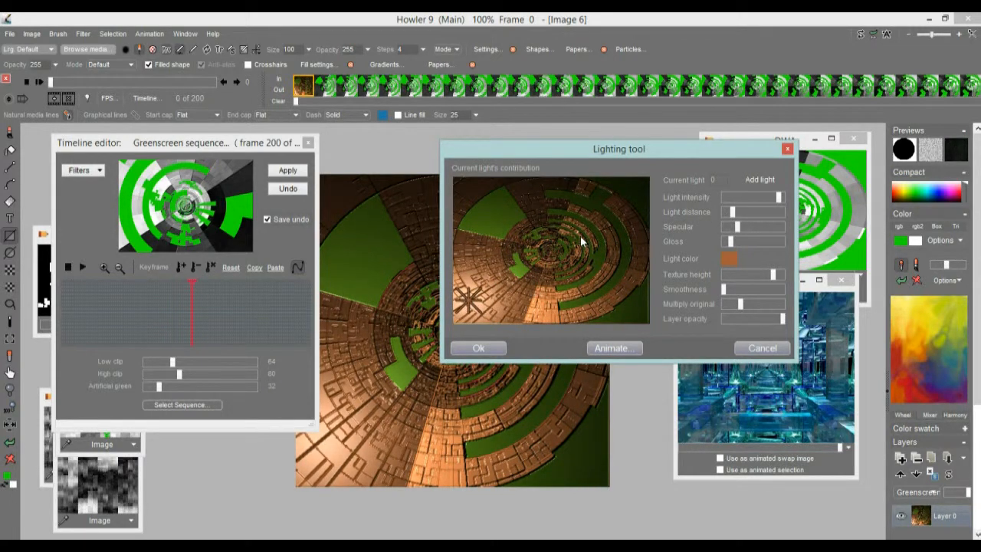
Add a second light, cancel the Lighting tool, and compare the image with Layer 1 hidden and shown
left_click(760, 180)
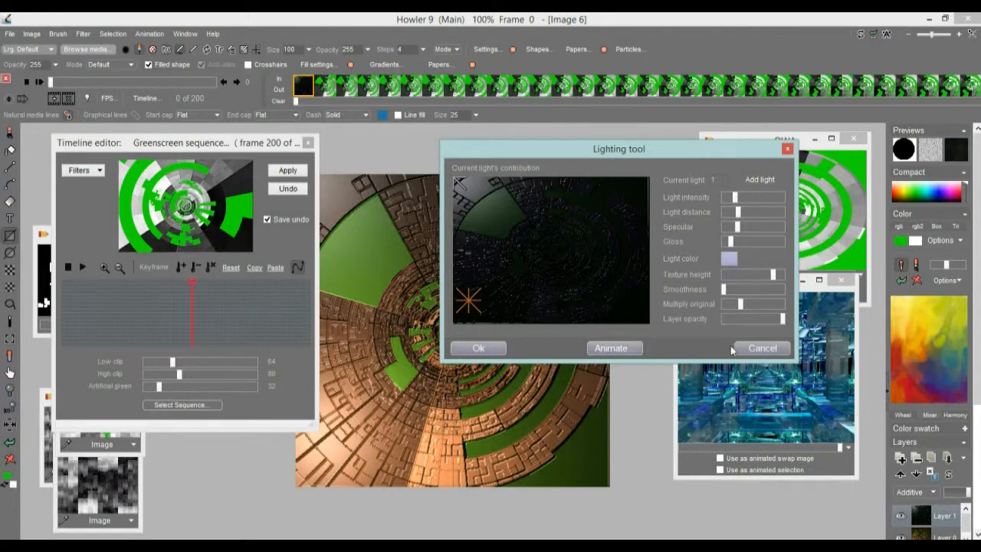
left_click(764, 352)
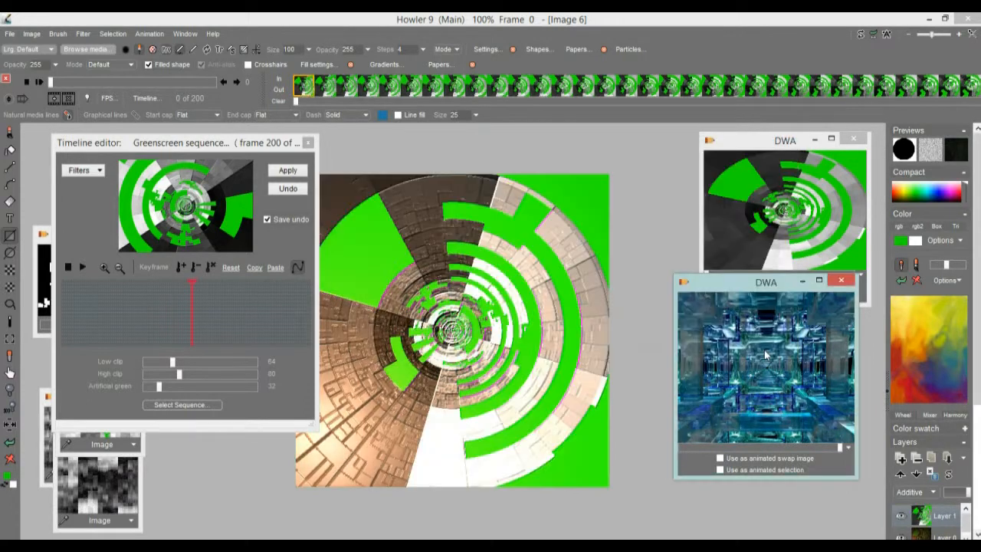
left_click(901, 516)
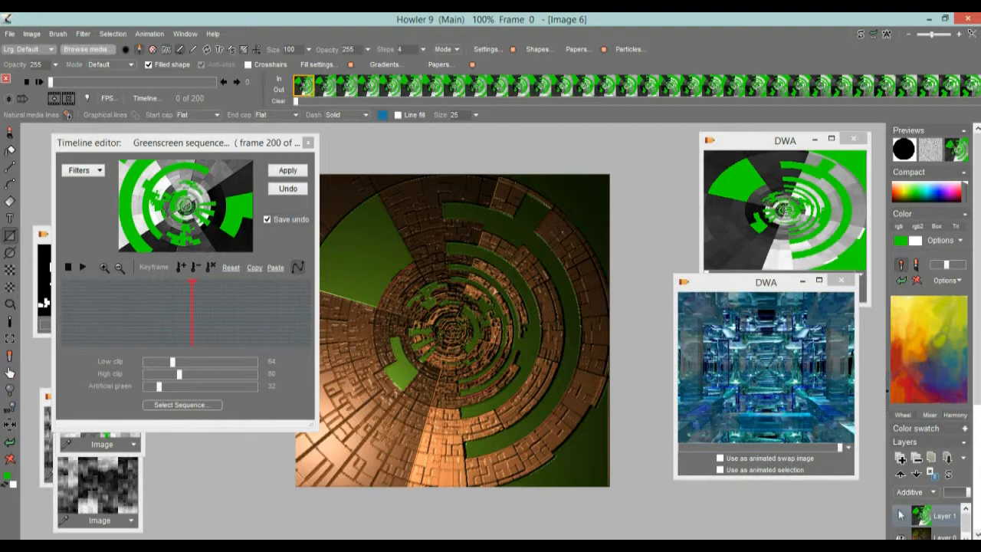
left_click(904, 517)
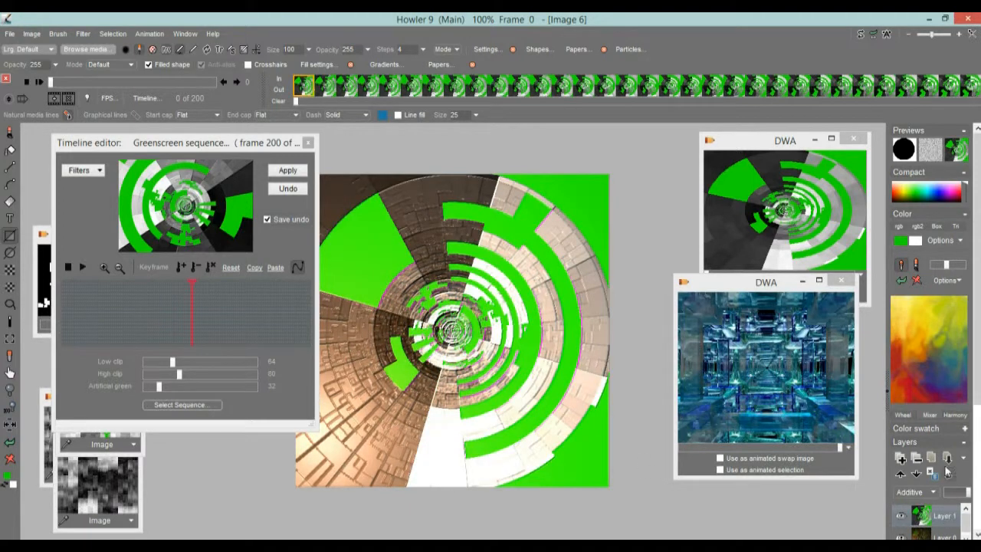
Delete Layer 1 and undo the lighting effect on frame 0
left_click(917, 459)
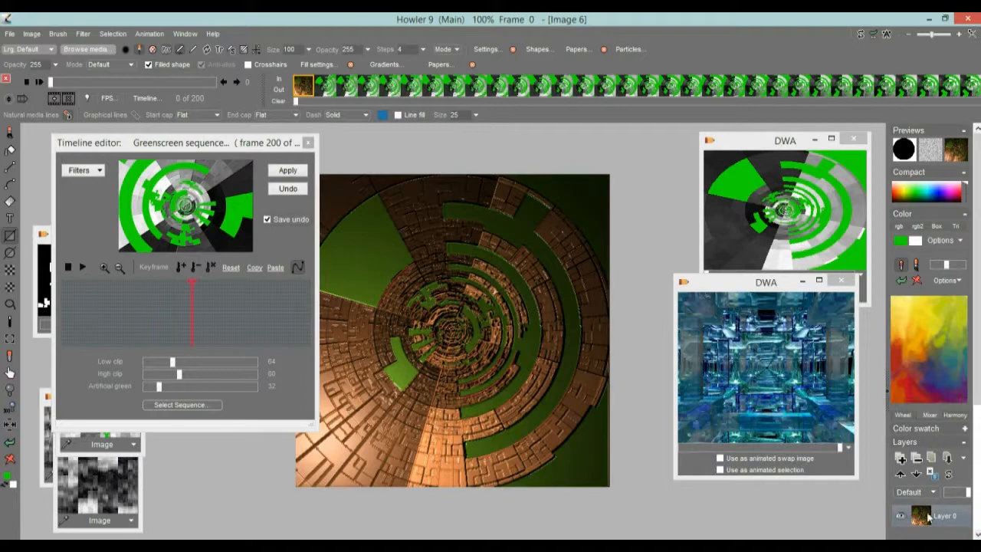
left_click(10, 444)
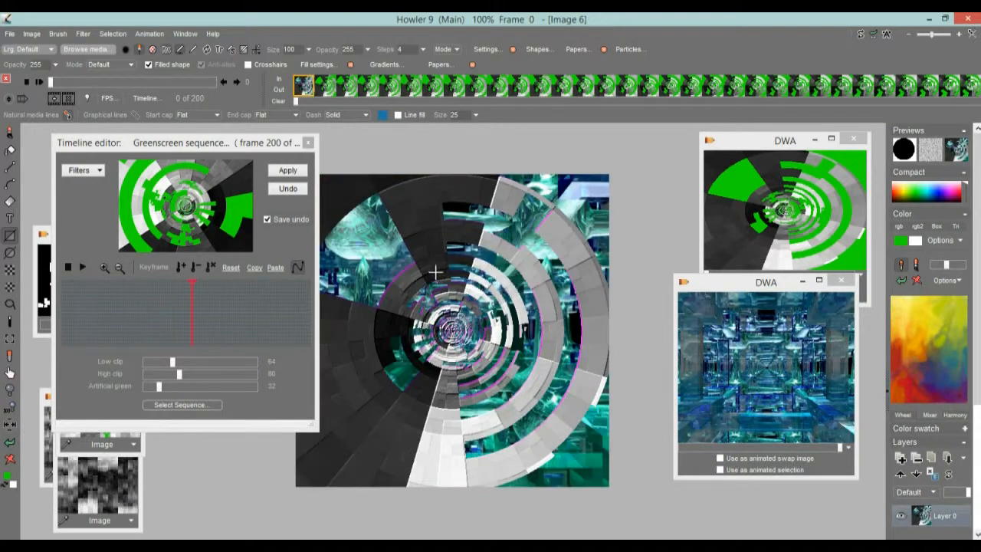
Preview the Greenscreen sequence composite at frame 1 and return to frame 0 of the animation
left_click_drag(192, 325, 59, 314)
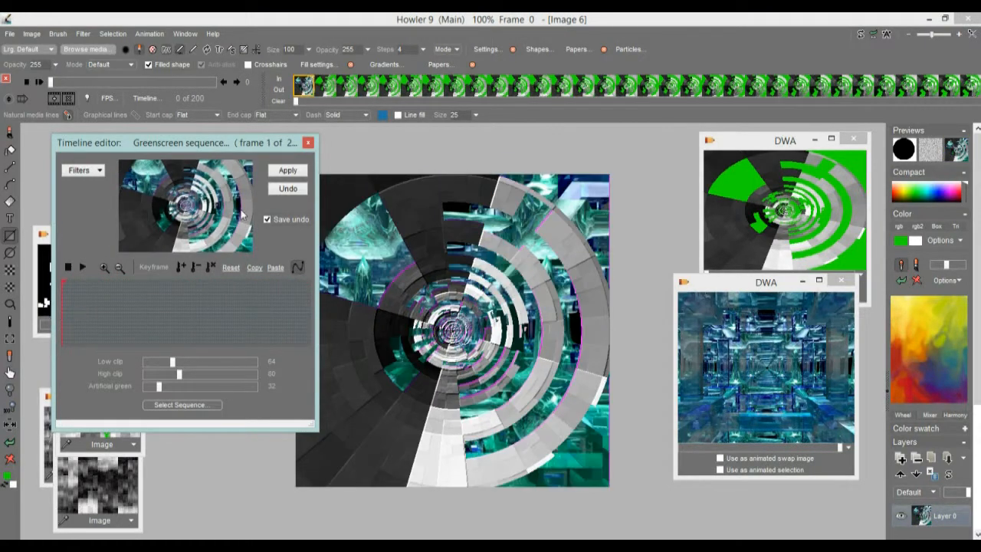
left_click(319, 81)
left_click(303, 90)
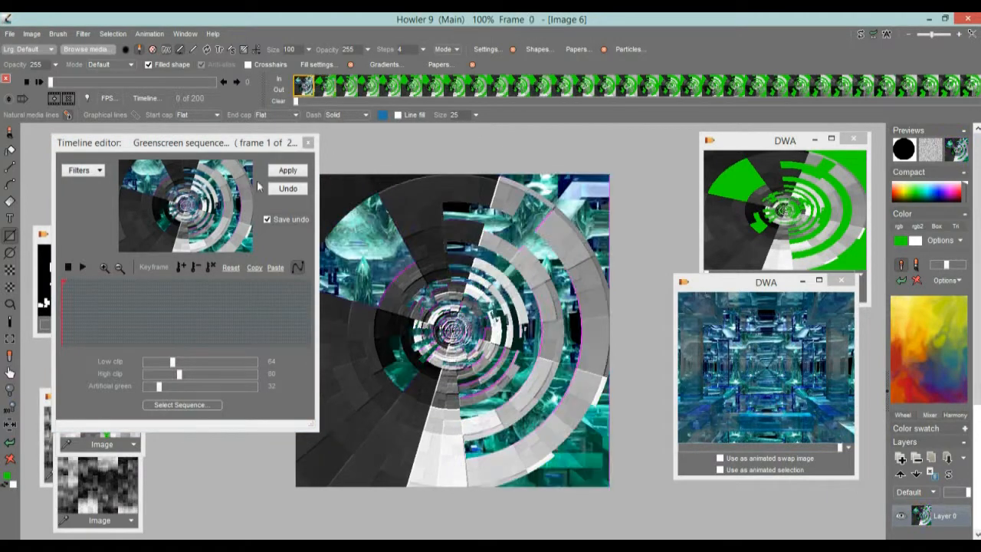
Open the Lighting tool on frame 0 and set the light color to orange-brown
left_click(82, 34)
mouse_move(125, 196)
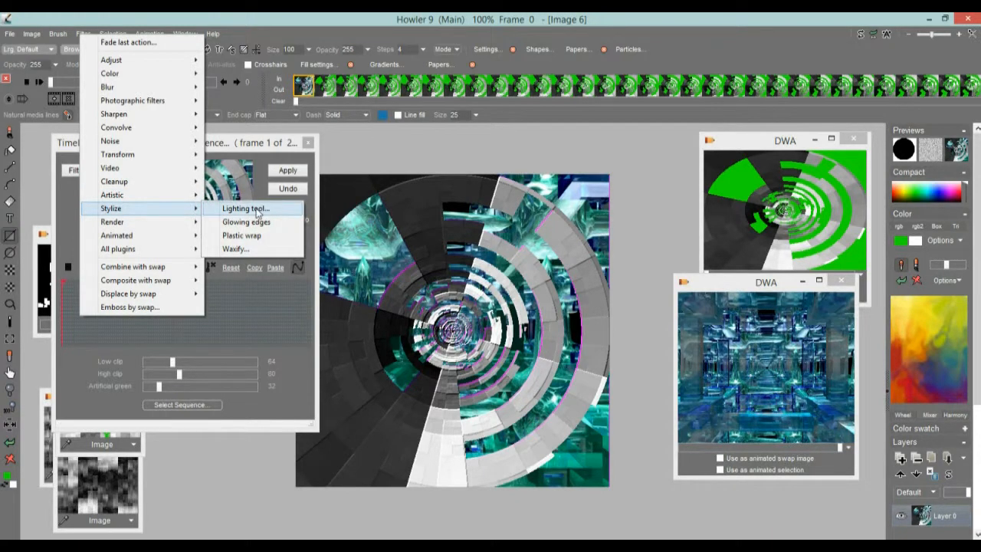
left_click(257, 213)
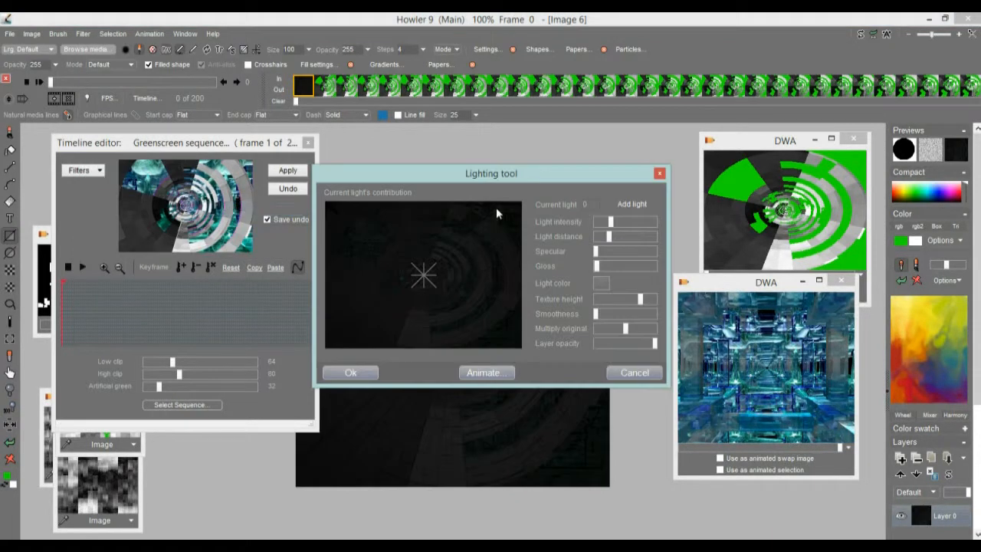
left_click_drag(473, 170, 547, 59)
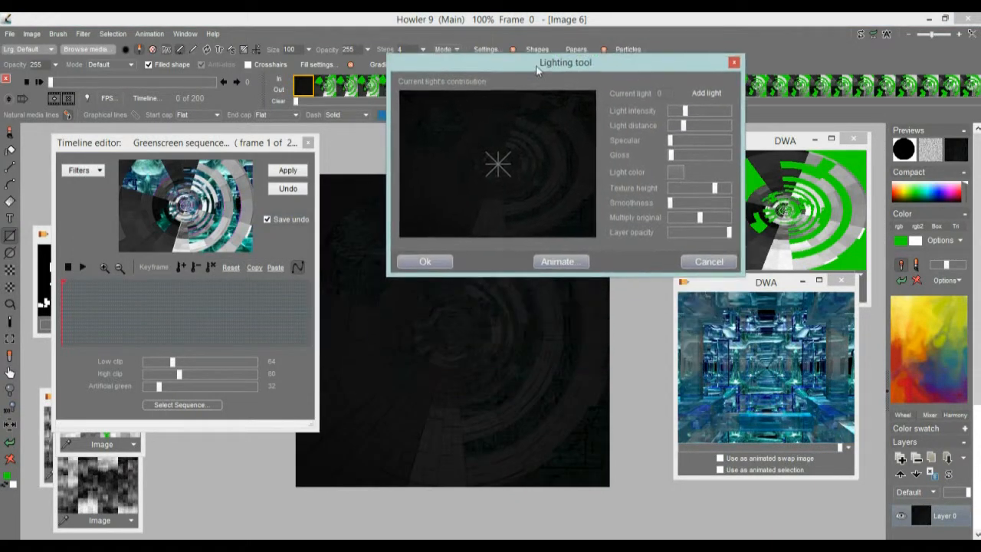
left_click(675, 172)
left_click(518, 191)
left_click_drag(610, 106, 610, 100)
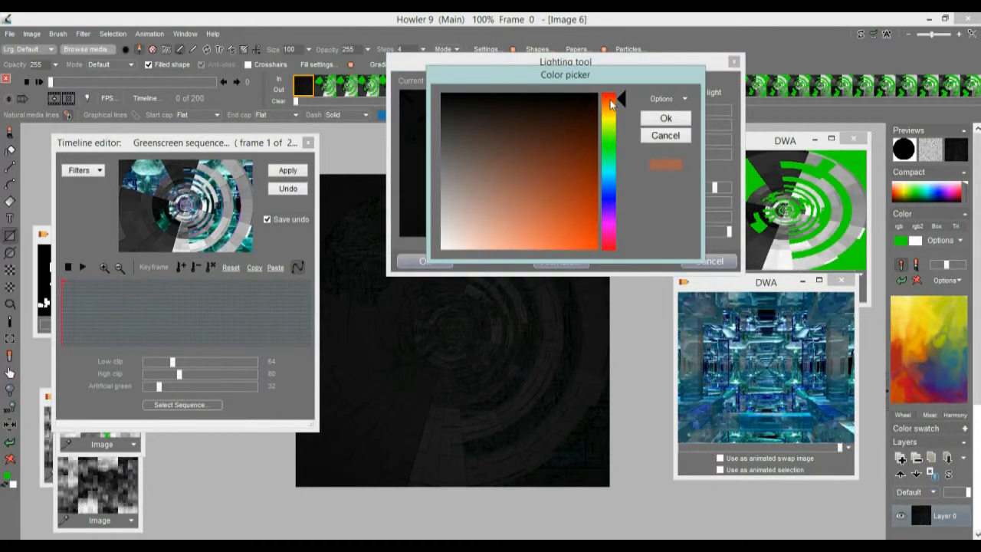
left_click(537, 170)
left_click(666, 118)
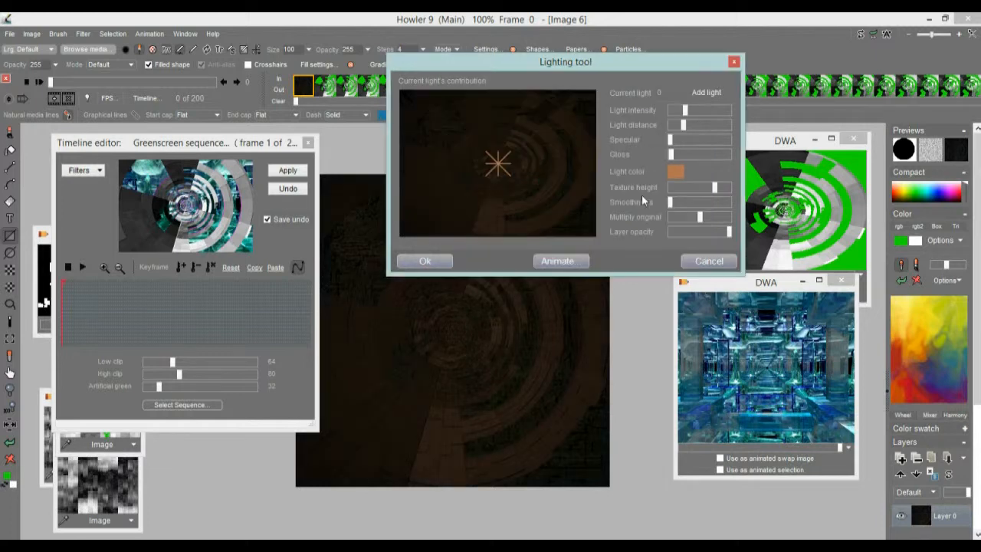
Maximize the light intensity, move the light toward the image's lower-left area, and slightly raise texture height and smoothness
left_click_drag(686, 111, 730, 111)
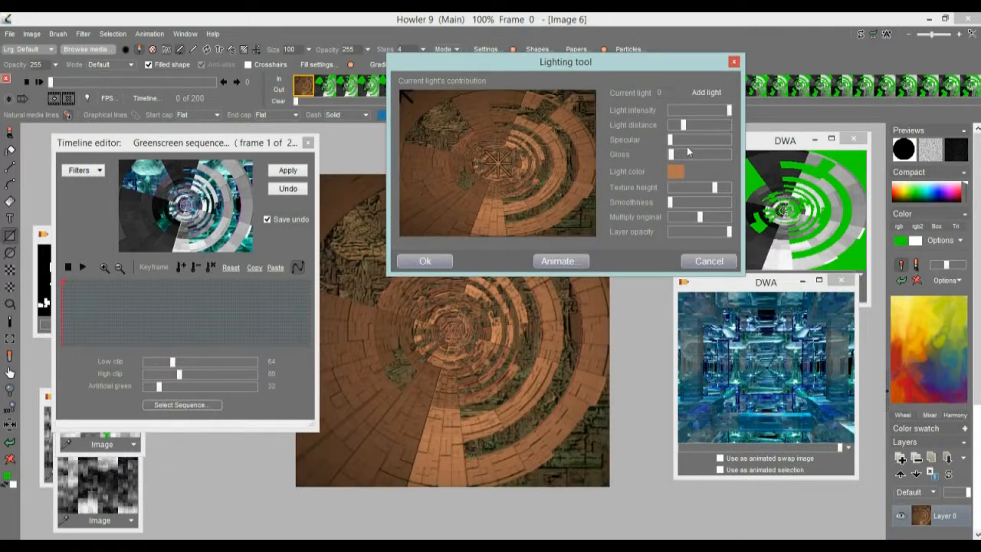
mouse_move(558, 156)
left_mouse_down()
mouse_move(471, 164)
mouse_move(437, 195)
left_mouse_up()
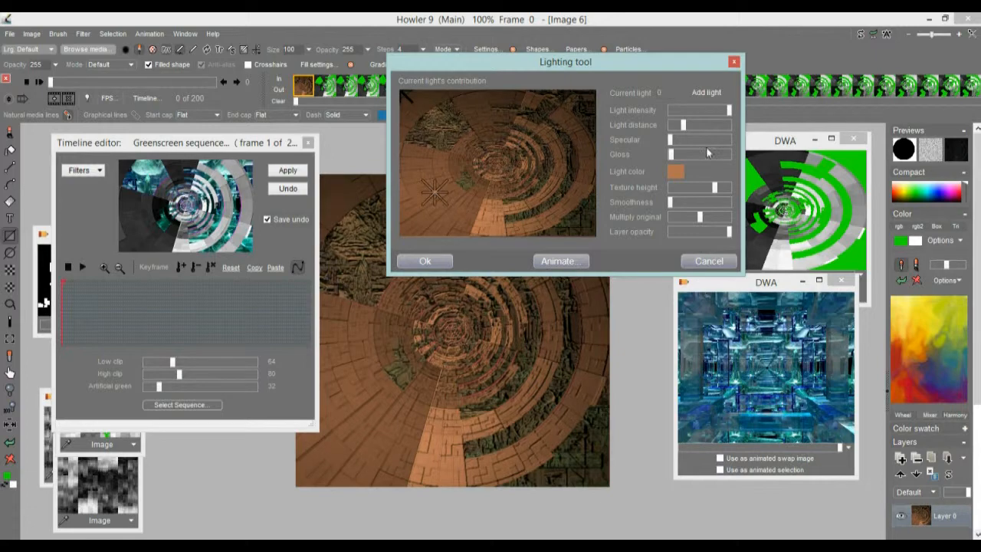
mouse_move(686, 128)
left_mouse_down()
mouse_move(673, 128)
mouse_move(682, 127)
left_mouse_up()
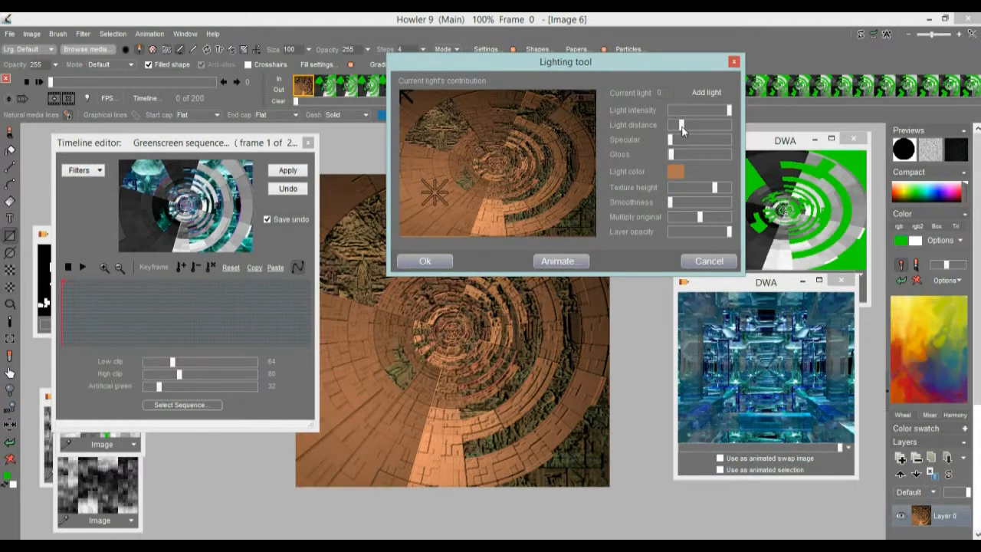
mouse_move(715, 187)
left_mouse_down()
mouse_move(738, 188)
mouse_move(715, 185)
mouse_move(722, 187)
left_mouse_up()
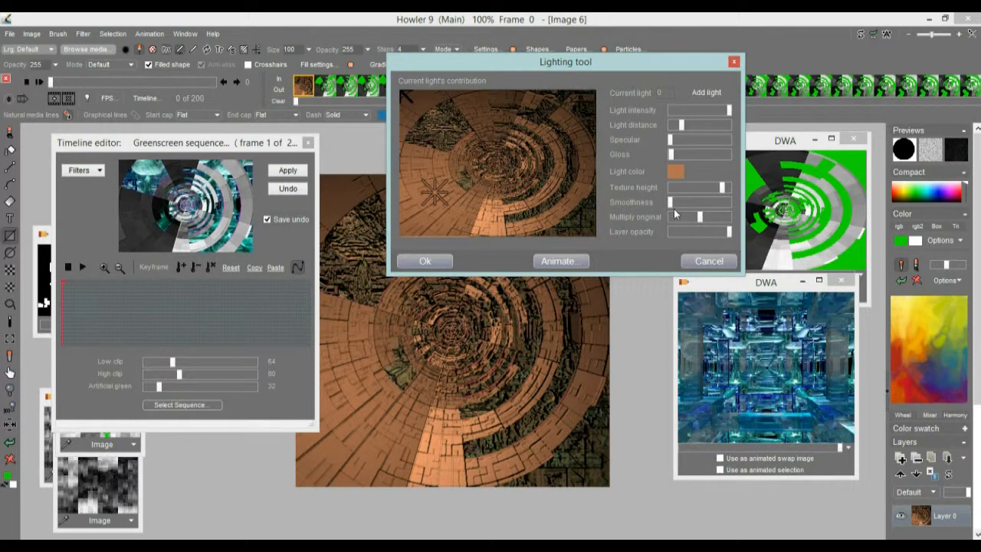
left_click(676, 203)
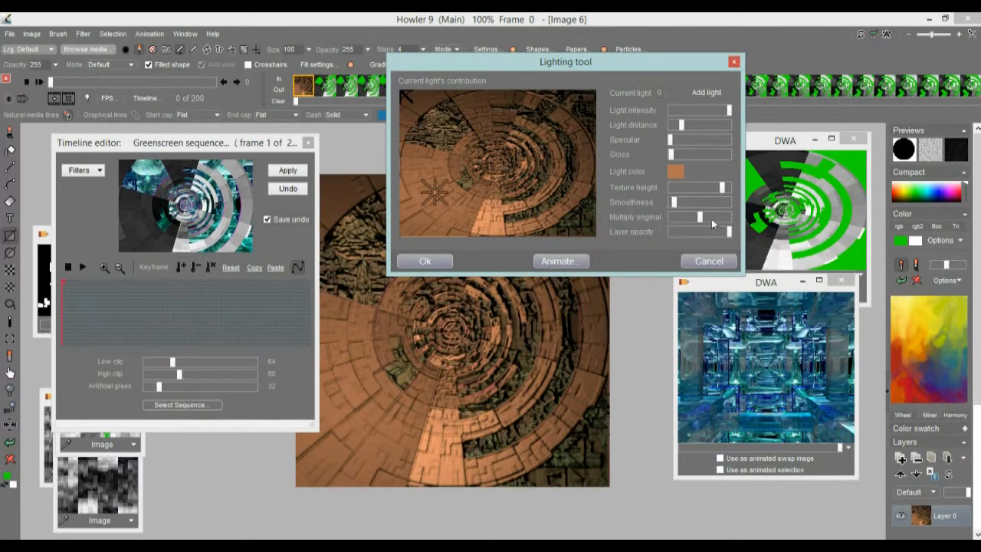
Lower multiply original, raise the specular slightly, and apply the light to all frames of the animation
left_click_drag(699, 219, 685, 221)
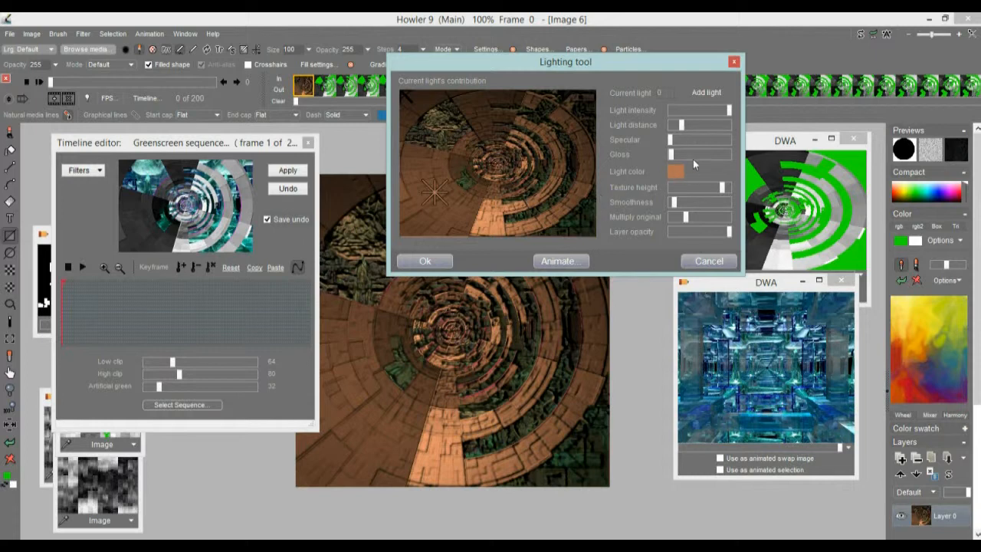
mouse_move(672, 139)
left_mouse_down()
mouse_move(682, 141)
mouse_move(673, 155)
mouse_move(678, 140)
left_mouse_up()
mouse_move(435, 191)
left_mouse_down()
mouse_move(412, 223)
mouse_move(424, 118)
mouse_move(431, 189)
left_mouse_up()
left_click(563, 263)
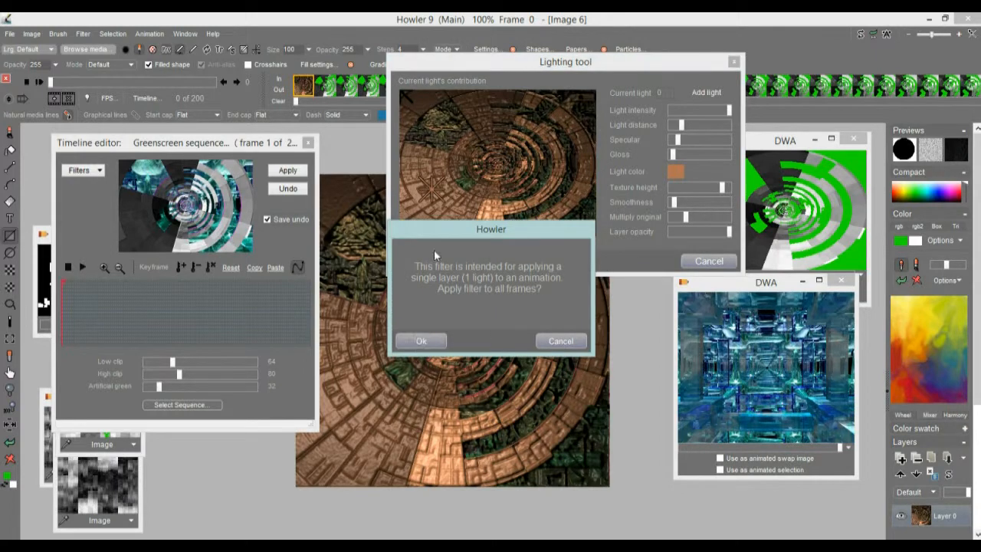
left_click(421, 341)
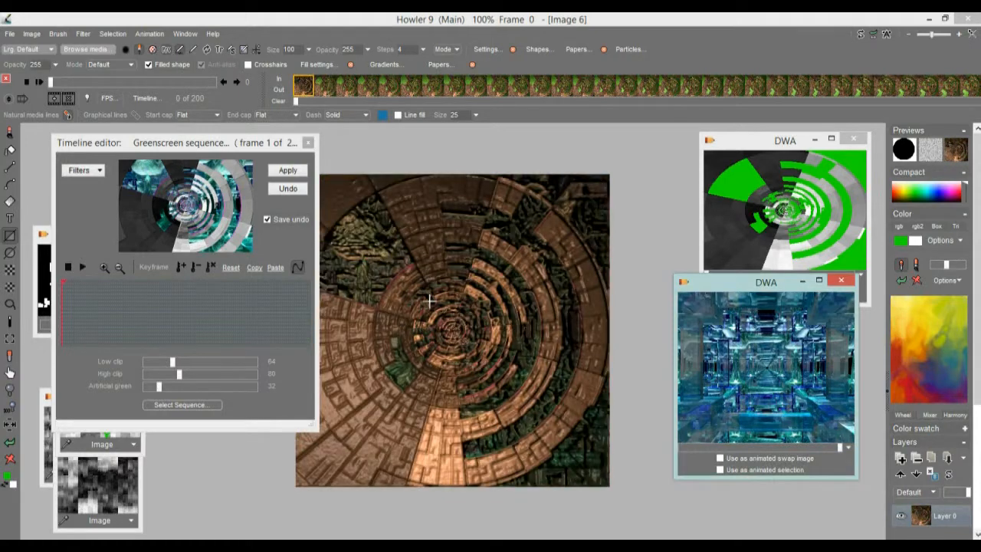
Delete frame 0 from the animation and preview the Greenscreen sequence composite at frame 85
left_click(67, 98)
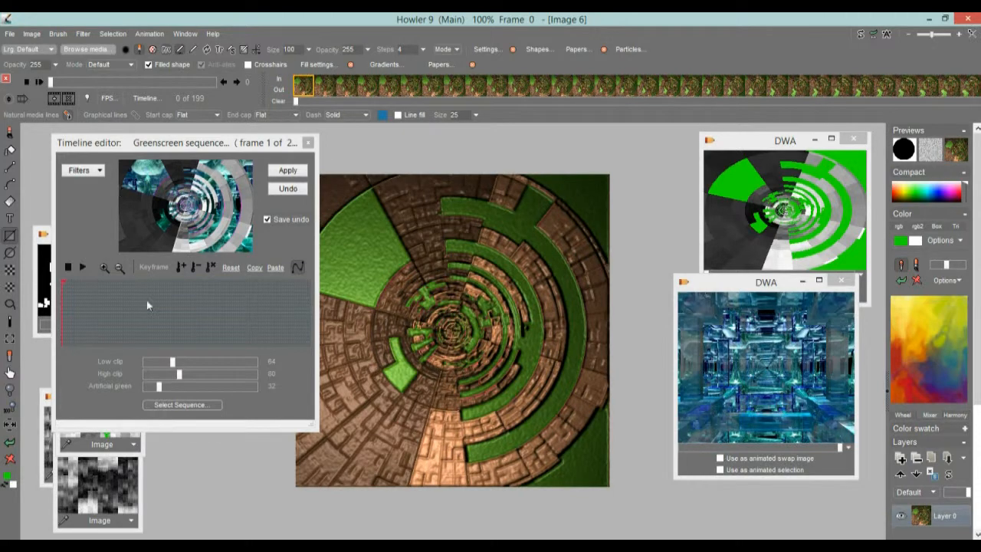
left_click_drag(94, 306, 167, 312)
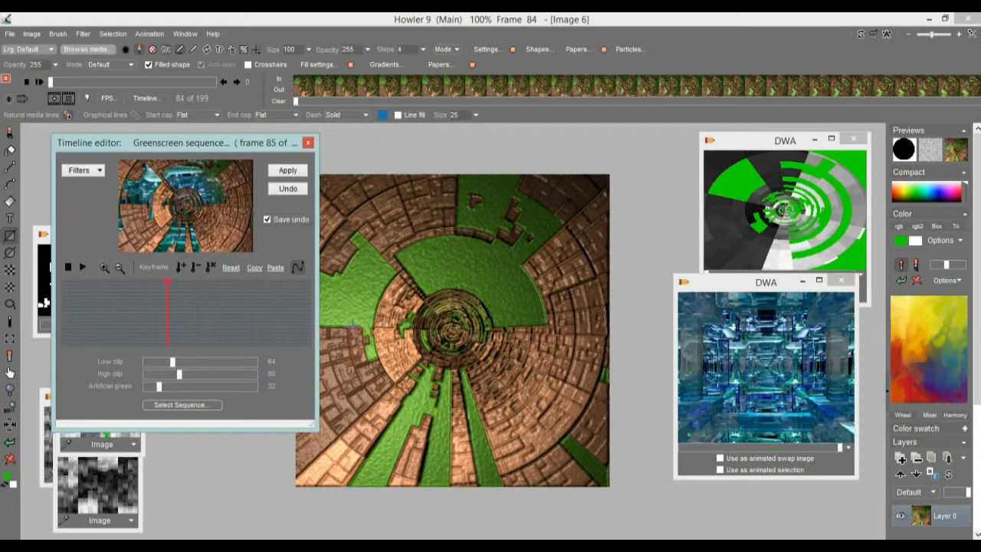
Set the greenscreen low clip to 206 and high clip to 56, and preview the composite at frame 110
left_click_drag(181, 375, 230, 361)
left_click_drag(159, 358, 237, 358)
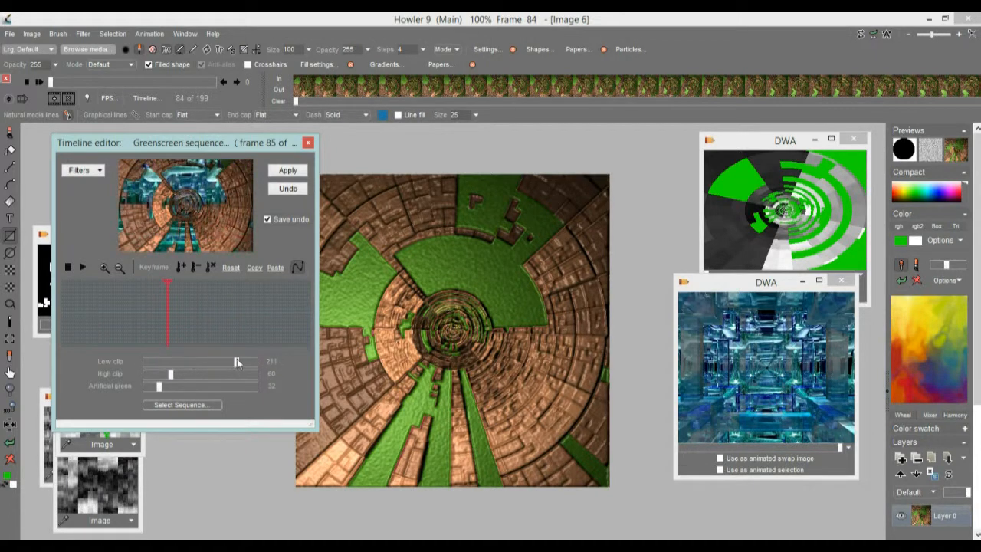
mouse_move(170, 374)
left_mouse_down()
mouse_move(178, 372)
mouse_move(170, 374)
left_mouse_up()
left_click_drag(147, 311, 199, 321)
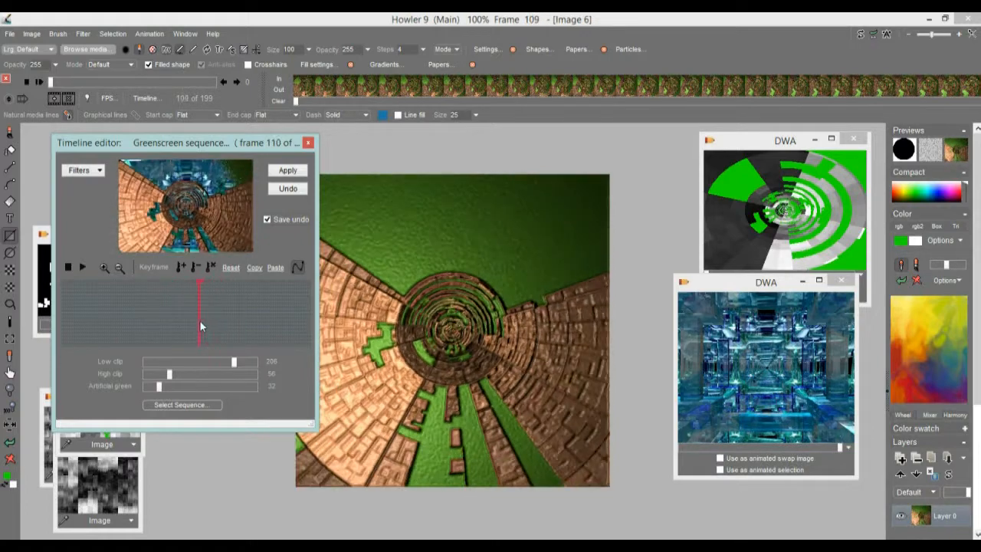
Try a low clip of 39, a high clip of 119 and an artificial green of 255 on frame 110
left_click_drag(185, 376, 142, 370)
left_click_drag(224, 376, 116, 391)
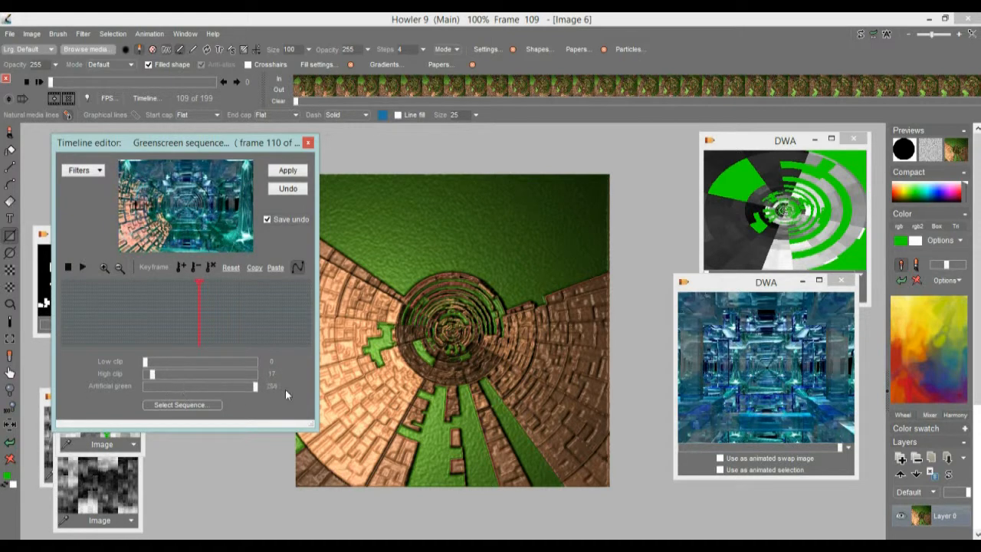
left_click_drag(157, 365, 289, 379)
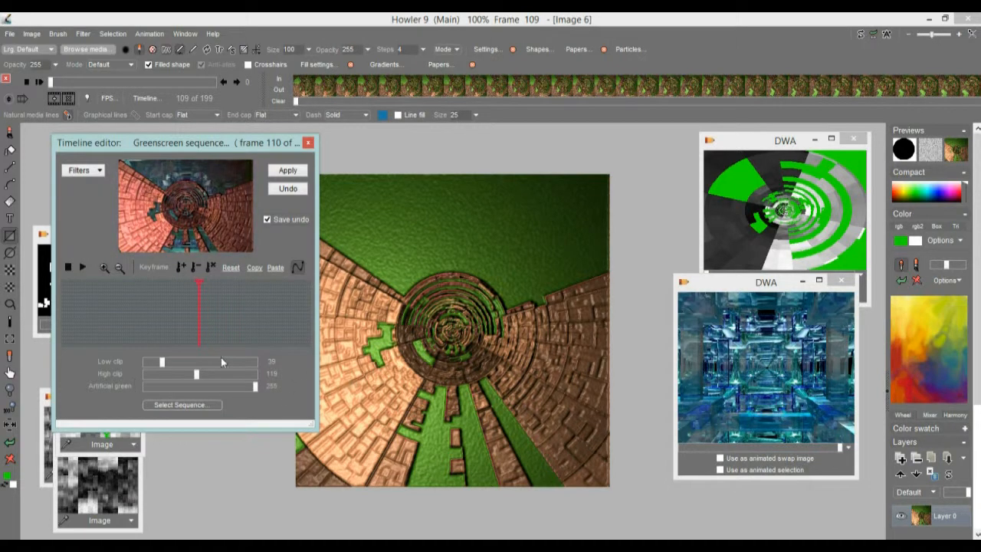
Set the low clip to 0, high clip to 31 and artificial green to 201, previewing frame 45
mouse_move(157, 362)
left_mouse_down()
mouse_move(206, 362)
mouse_move(167, 366)
left_mouse_up()
left_click_drag(206, 374, 159, 375)
left_click_drag(255, 387, 226, 388)
left_click_drag(195, 350, 116, 326)
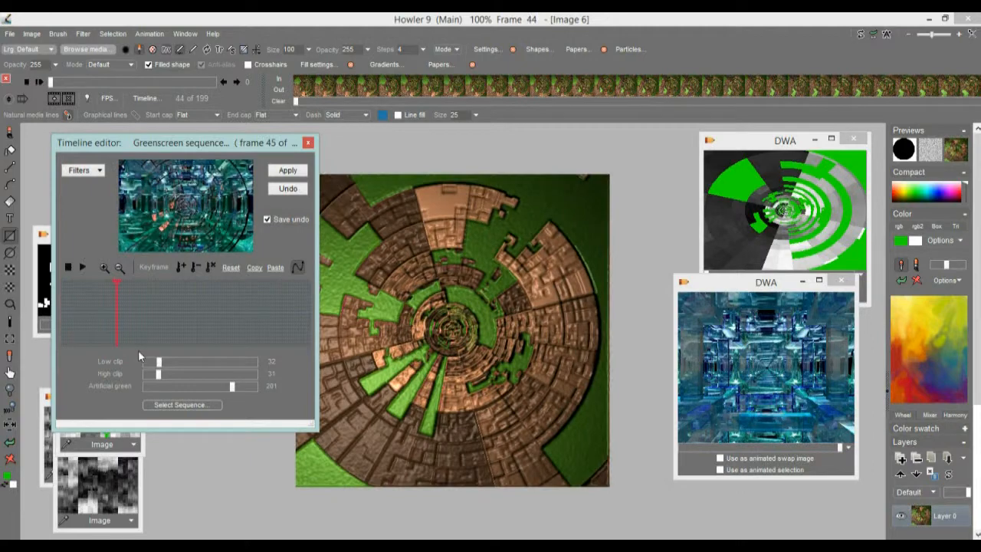
left_click(168, 362)
left_click_drag(166, 361, 144, 361)
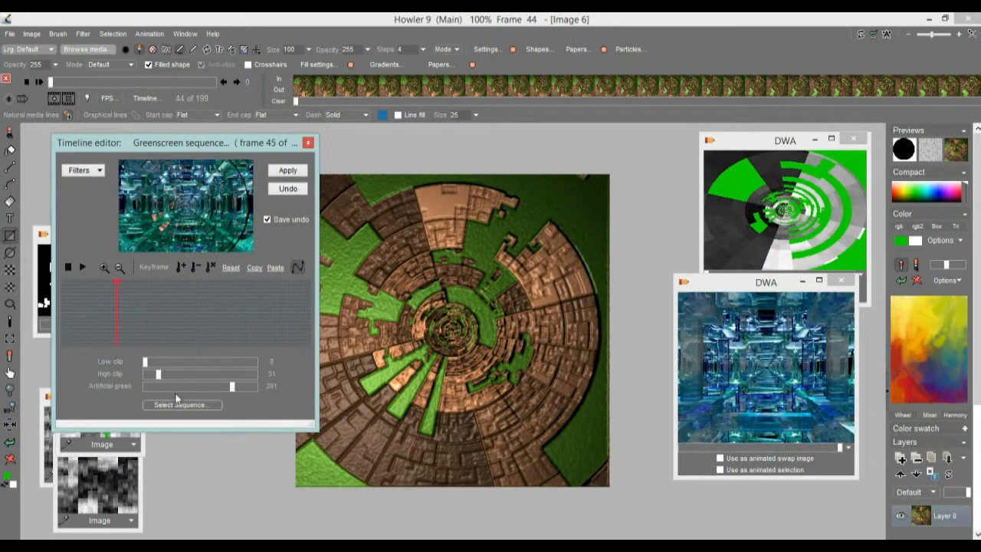
Undo the lighting effect on all frames and preview the greenscreen composite at frame 19
left_click(289, 190)
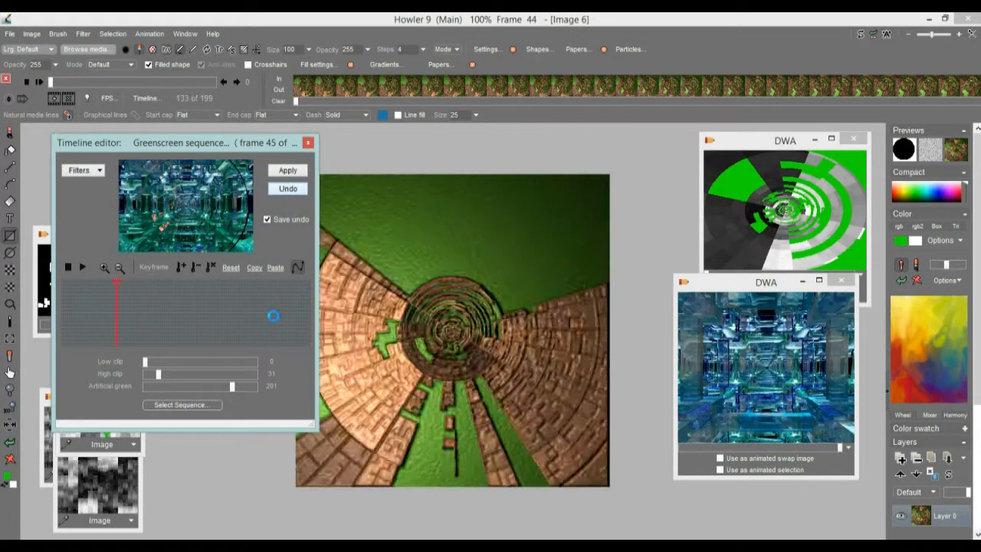
left_click_drag(90, 305, 64, 306)
mouse_move(146, 362)
left_mouse_down()
mouse_move(233, 378)
mouse_move(142, 365)
left_mouse_up()
left_click_drag(115, 313, 84, 319)
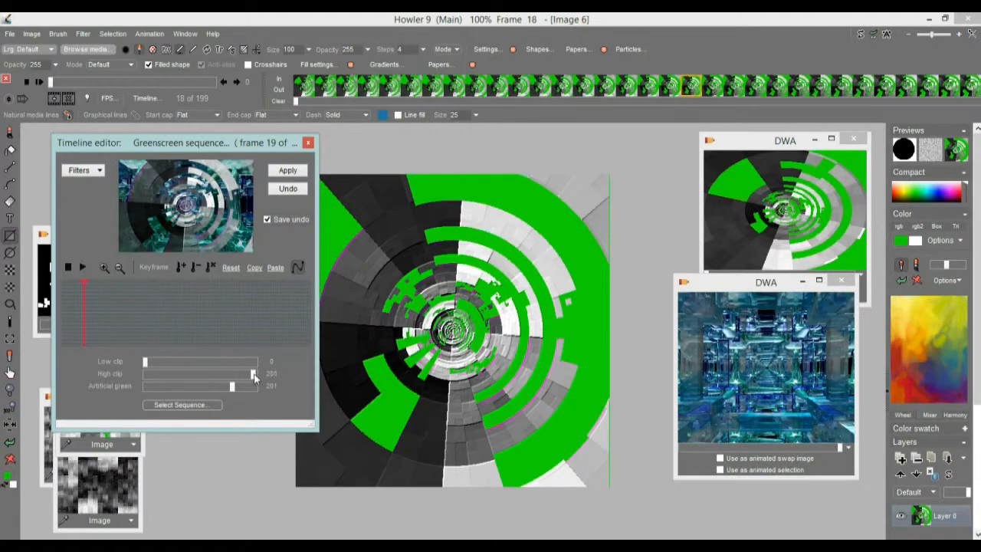
Set the high clip to 219 and artificial green to 220, check frame 30, and close the Timeline editor without applying
left_click_drag(232, 375, 239, 386)
mouse_move(117, 318)
left_mouse_down()
mouse_move(151, 312)
mouse_move(119, 316)
mouse_move(114, 300)
left_mouse_up()
left_click(84, 169)
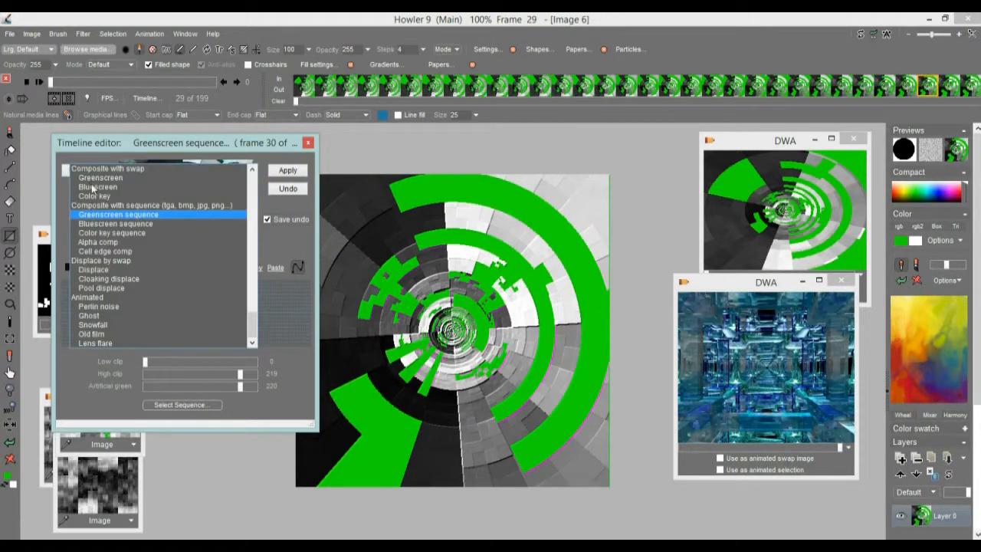
left_click(307, 143)
Go to frame 17 and open the Lighting tool, moving its dialog clear of the image
mouse_move(51, 82)
left_mouse_down()
mouse_move(204, 82)
mouse_move(64, 82)
left_mouse_up()
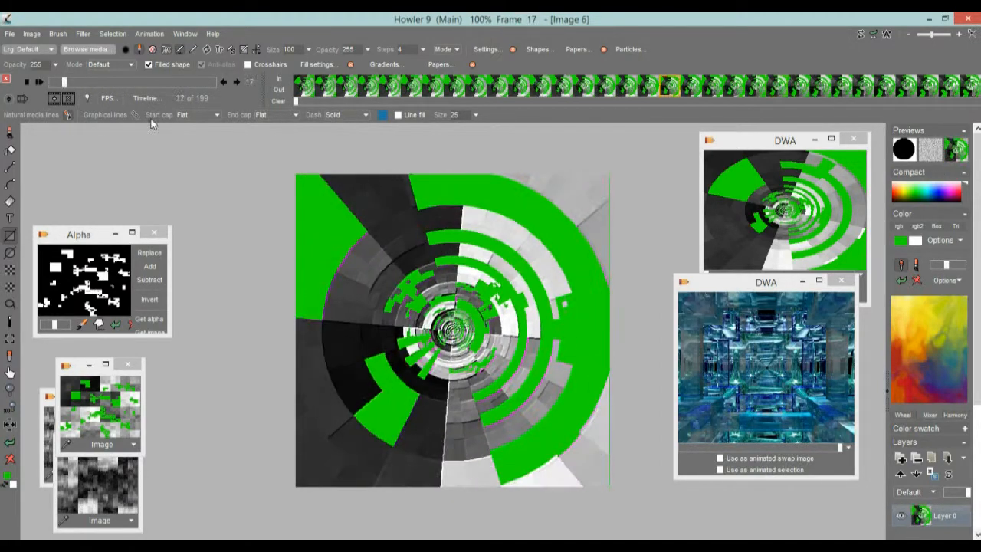
left_click(83, 33)
mouse_move(144, 158)
mouse_move(131, 211)
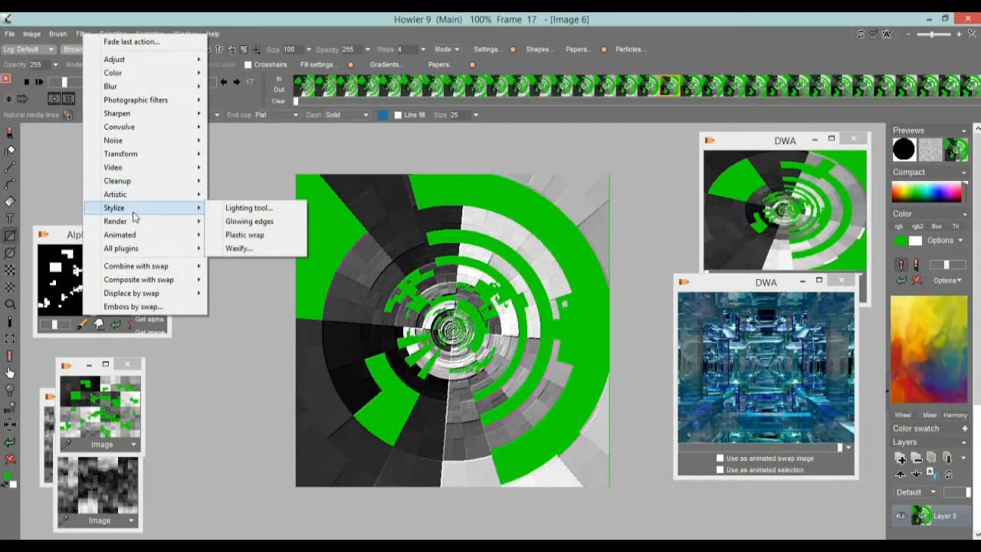
left_click(250, 208)
left_click_drag(428, 179, 138, 155)
Raise the light intensity to near maximum, shift the light down-left from the tunnel center, and slightly raise specular and gloss
left_click_drag(324, 197, 320, 219)
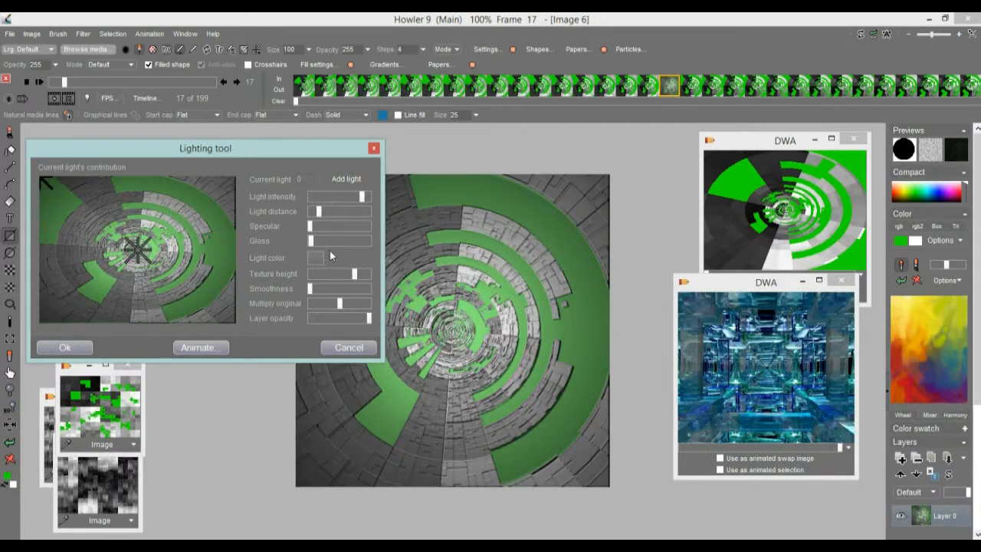
left_click_drag(319, 211, 319, 214)
mouse_move(163, 254)
left_mouse_down()
mouse_move(92, 279)
mouse_move(108, 267)
left_mouse_up()
left_click_drag(311, 227, 319, 242)
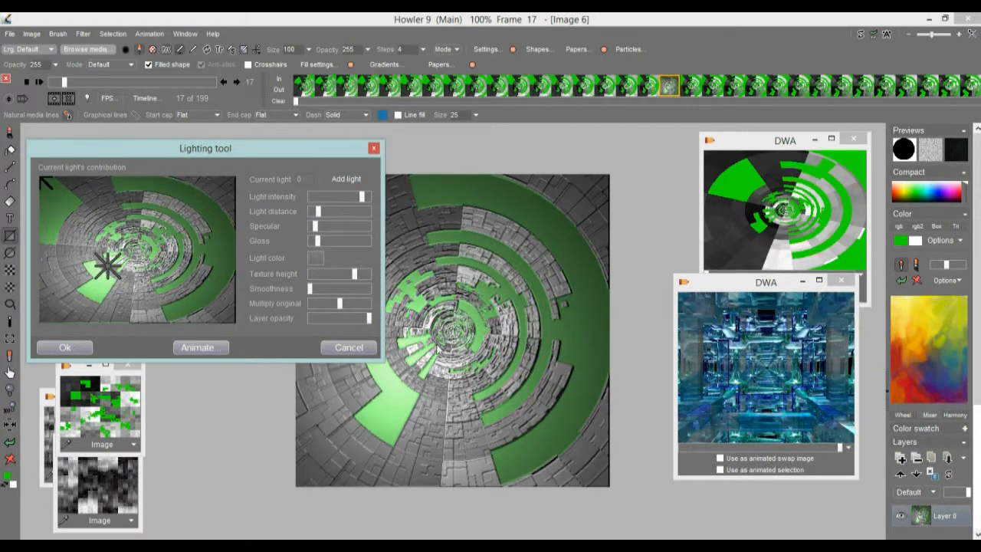
Lower multiply original, raise the light intensity to maximum, and move the light toward the image's lower-left corner
left_click_drag(338, 303, 332, 304)
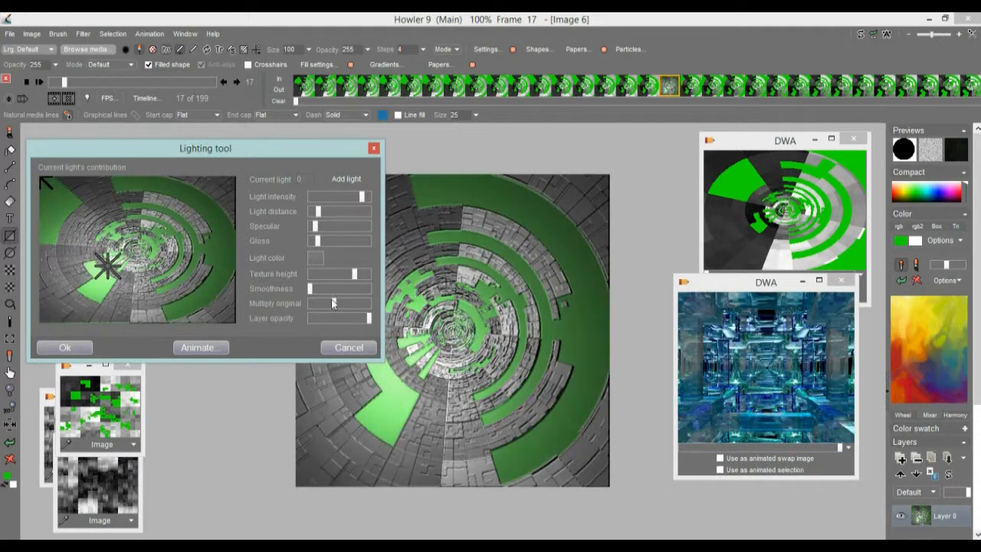
left_click_drag(332, 304, 324, 302)
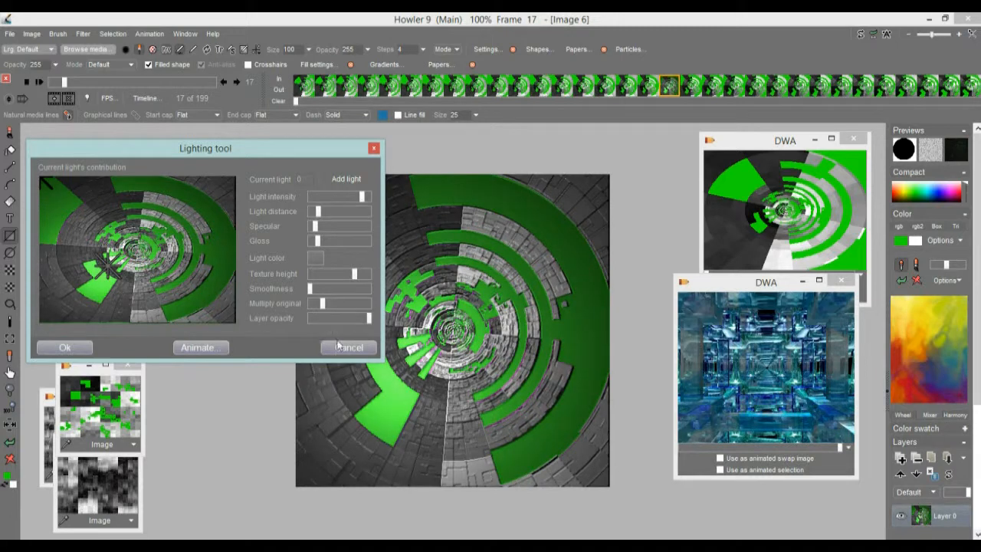
left_click_drag(323, 219, 371, 198)
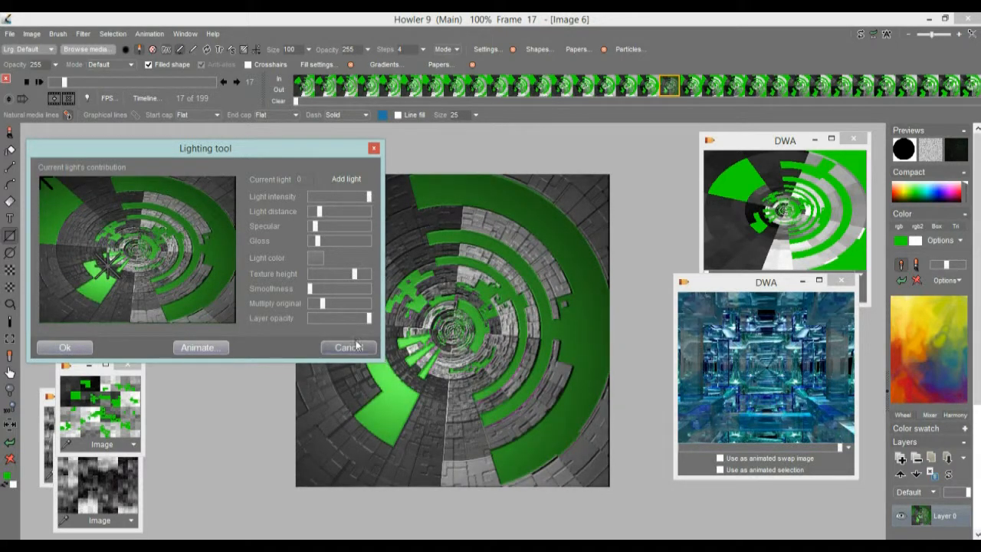
mouse_move(135, 252)
left_mouse_down()
mouse_move(63, 305)
mouse_move(11, 311)
mouse_move(1, 256)
mouse_move(17, 291)
mouse_move(45, 300)
left_mouse_up()
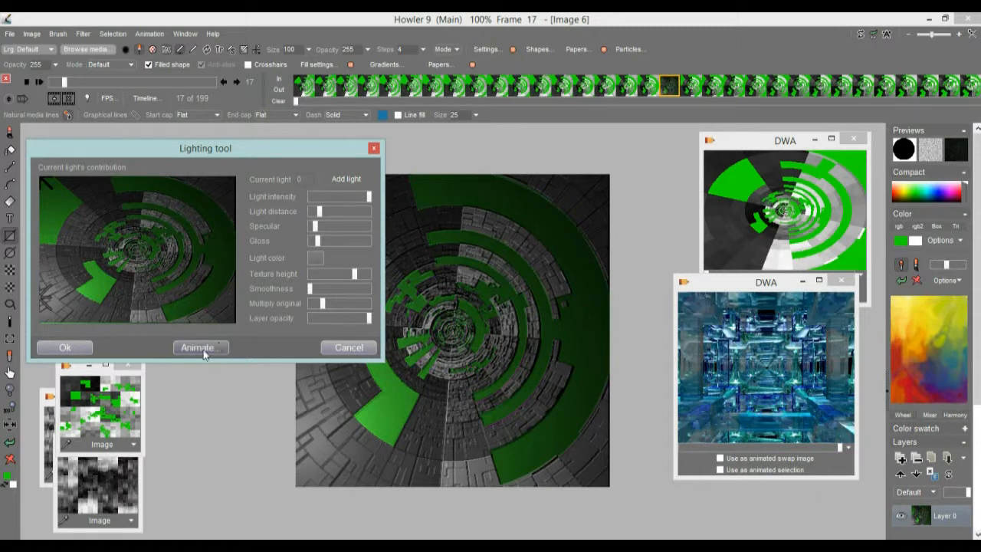
Try a pink light color in the Lighting tool
left_click(314, 258)
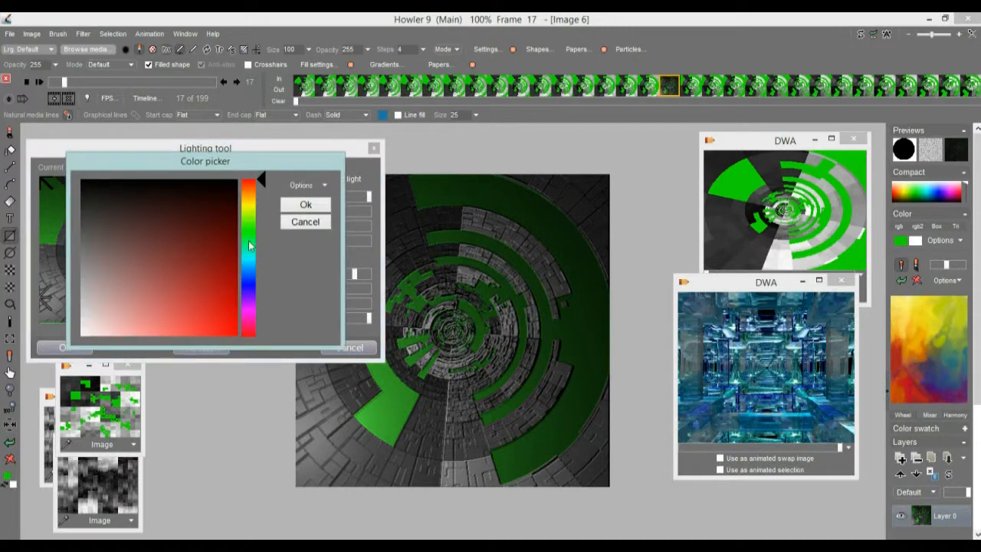
left_click_drag(248, 309, 246, 318)
left_click(205, 305)
left_click(306, 207)
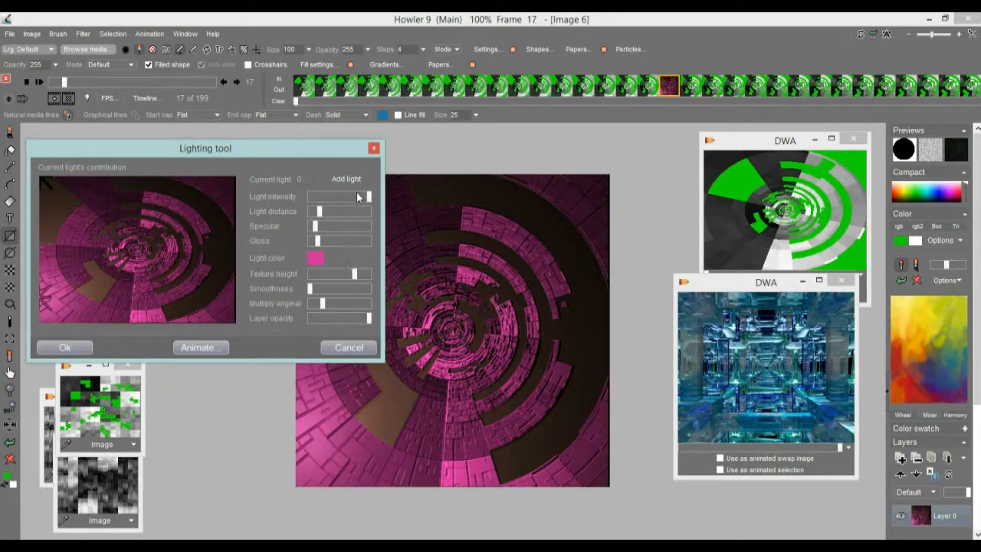
Keep the light intensity at maximum and change the light color to a dark brown
left_click_drag(364, 196, 406, 204)
left_click(315, 260)
left_click_drag(192, 217, 125, 214)
left_click(249, 188)
mouse_move(146, 222)
left_mouse_down()
mouse_move(195, 211)
mouse_move(175, 230)
left_mouse_up()
left_click(315, 207)
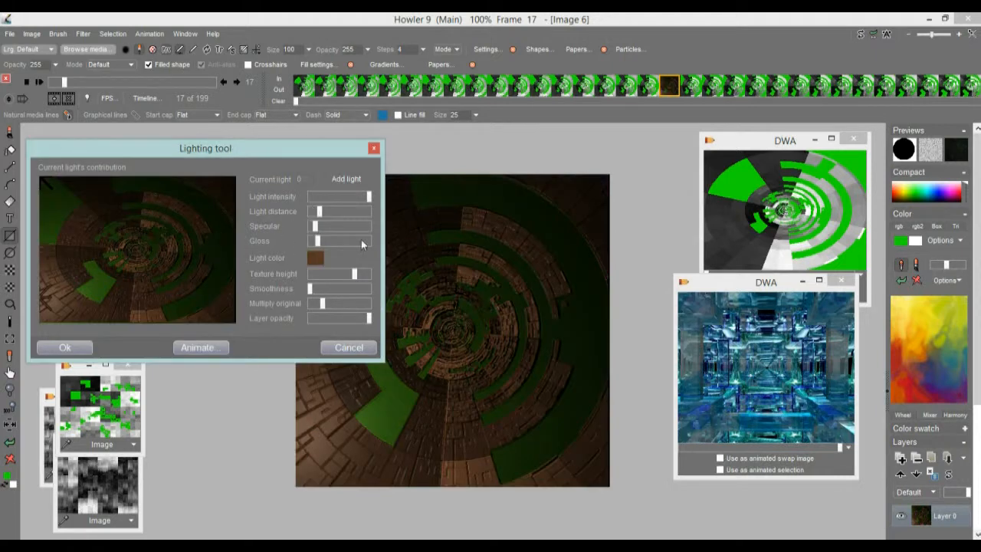
Test a shorter light distance, return it to about its earlier level, and lower multiply original to near minimum
left_click_drag(319, 211, 315, 217)
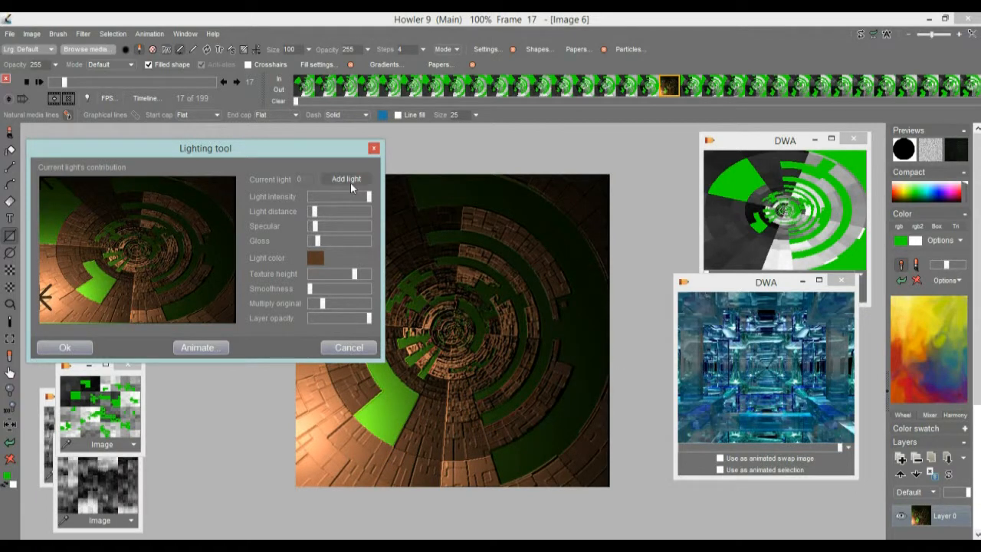
left_click_drag(368, 198, 369, 201)
left_click_drag(317, 218, 314, 217)
left_click_drag(314, 212, 319, 214)
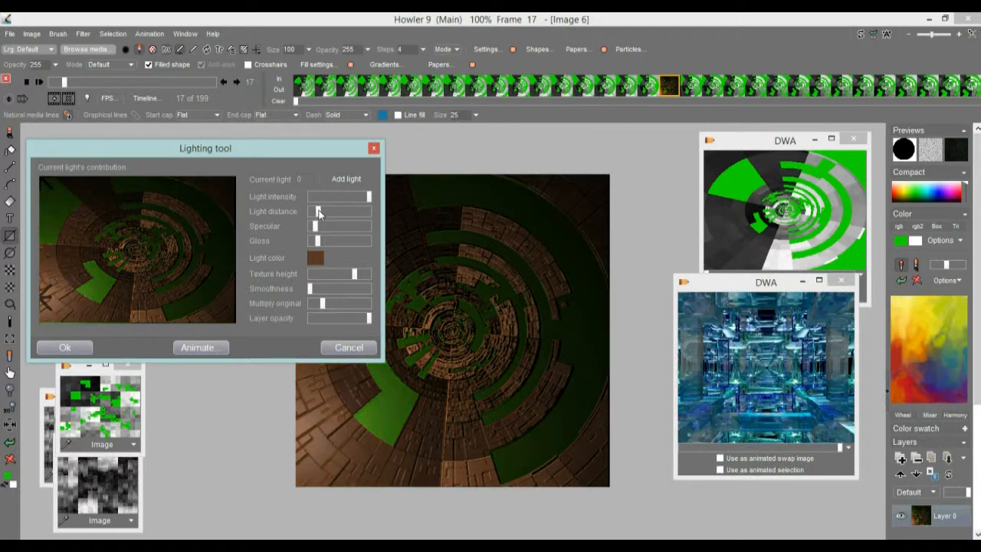
left_click_drag(326, 309, 310, 306)
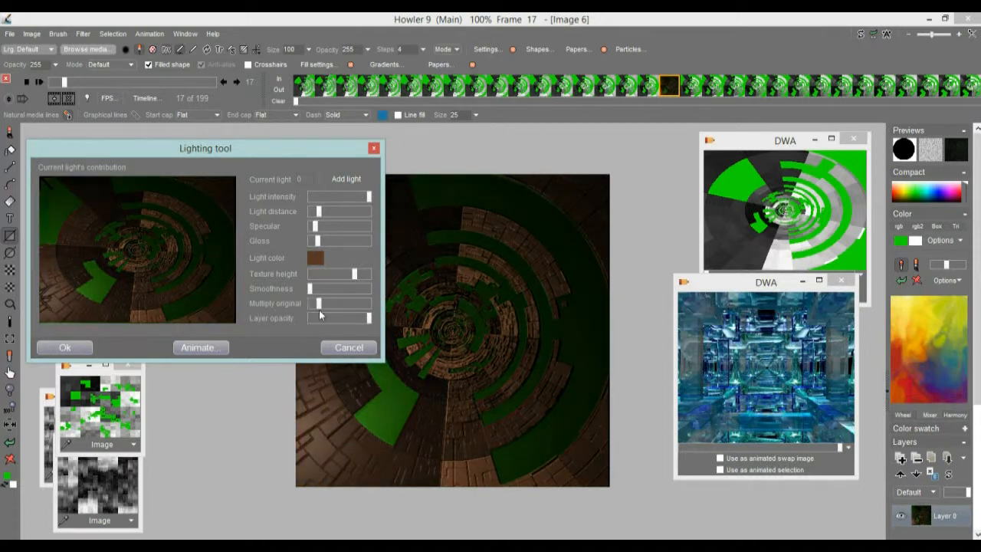
mouse_move(310, 315)
left_mouse_down()
mouse_move(361, 315)
mouse_move(314, 316)
left_mouse_up()
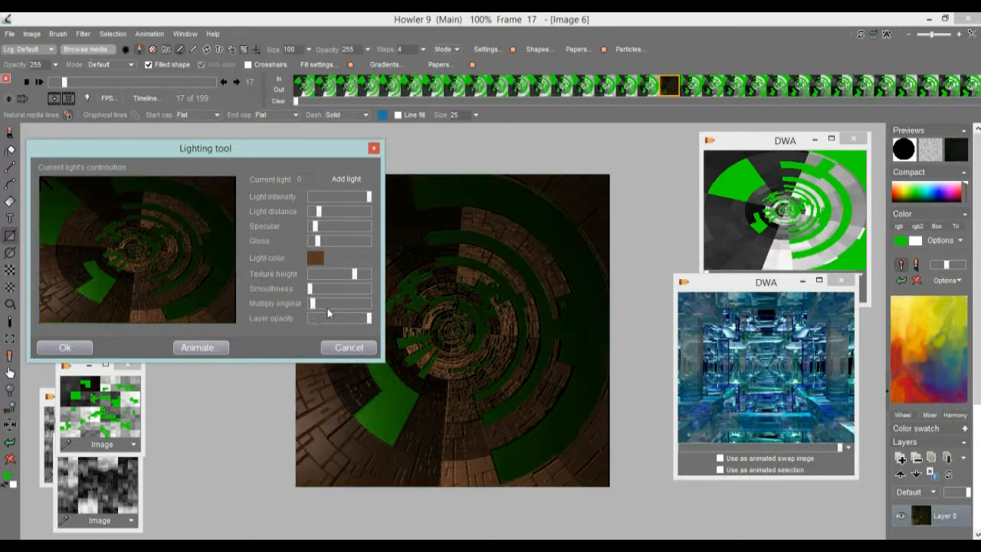
Lower the texture height to about mid-range, return smoothness to minimum after testing it, and fine-tune light intensity and specular
left_click_drag(363, 276, 319, 294)
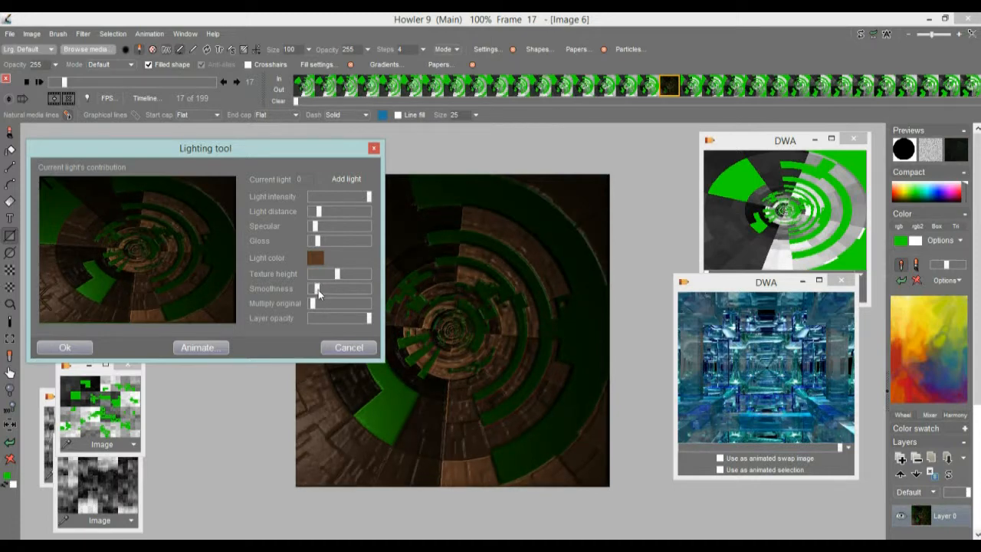
mouse_move(319, 294)
left_mouse_down()
mouse_move(311, 293)
mouse_move(317, 310)
left_mouse_up()
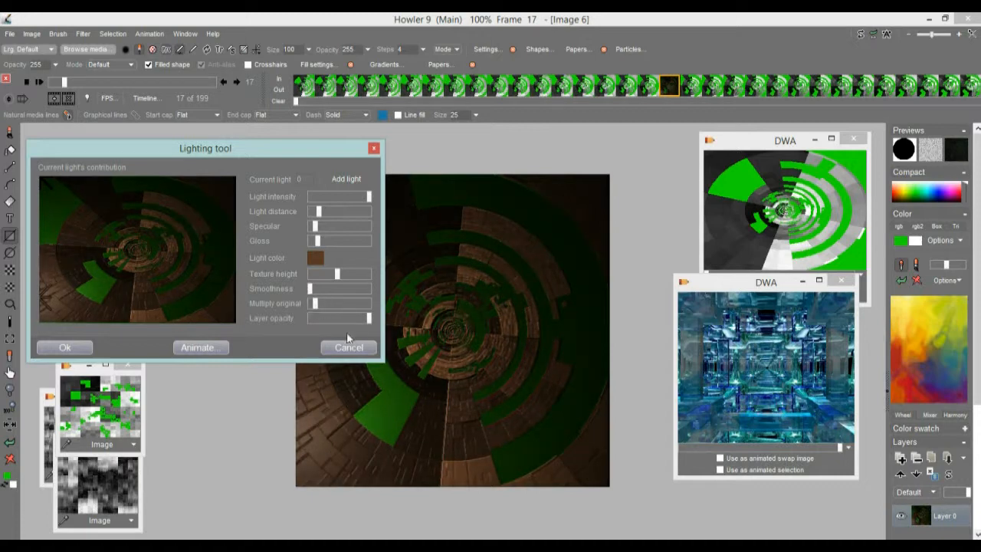
left_click_drag(325, 213, 366, 198)
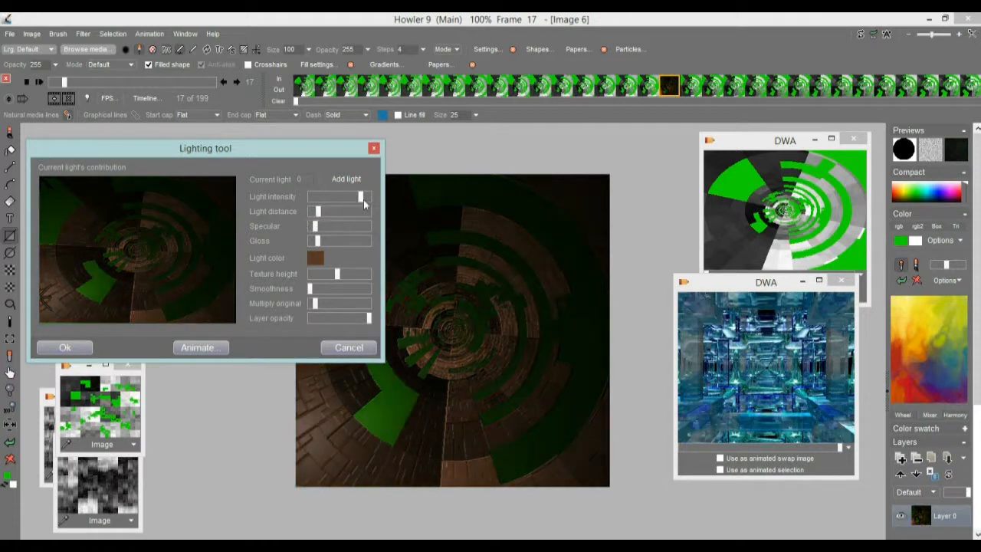
left_click_drag(318, 227, 317, 230)
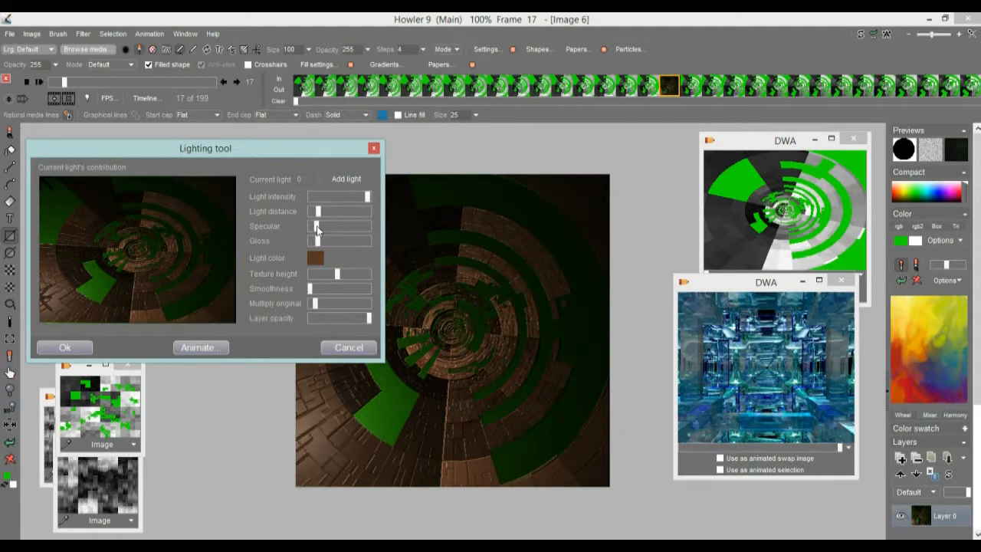
Lighten the light color to a less saturated tan brown
left_click(316, 258)
mouse_move(256, 198)
left_mouse_down()
mouse_move(253, 208)
mouse_move(254, 188)
left_mouse_up()
left_click(306, 205)
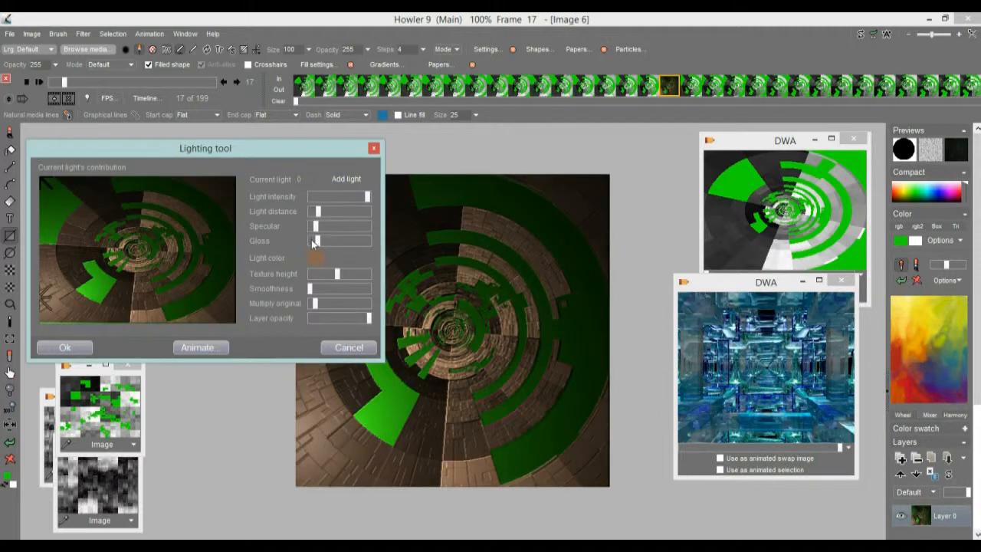
Move the light just down-left of the tunnel center, slightly increase light distance, and apply the lighting to all frames
left_click(93, 269)
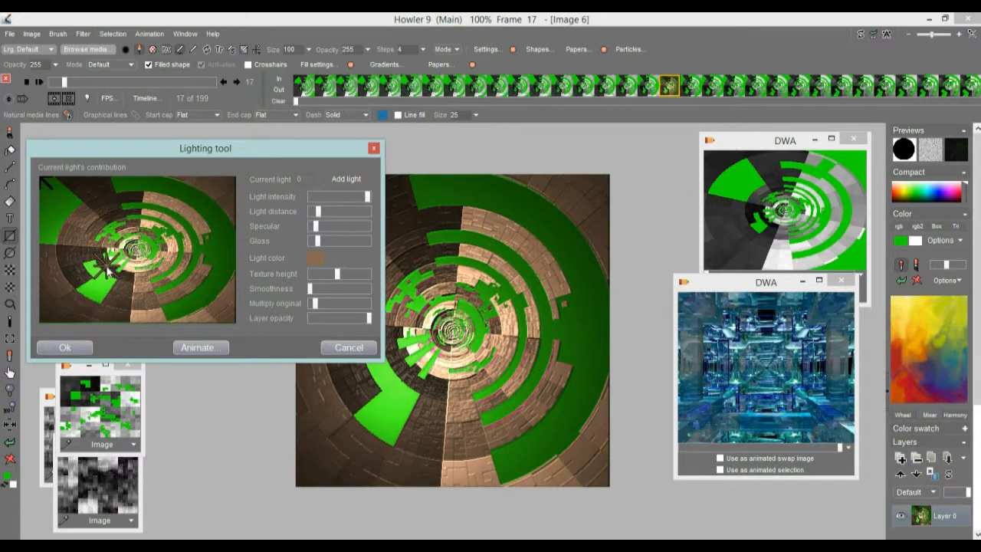
mouse_move(318, 212)
left_mouse_down()
mouse_move(354, 221)
mouse_move(324, 224)
left_mouse_up()
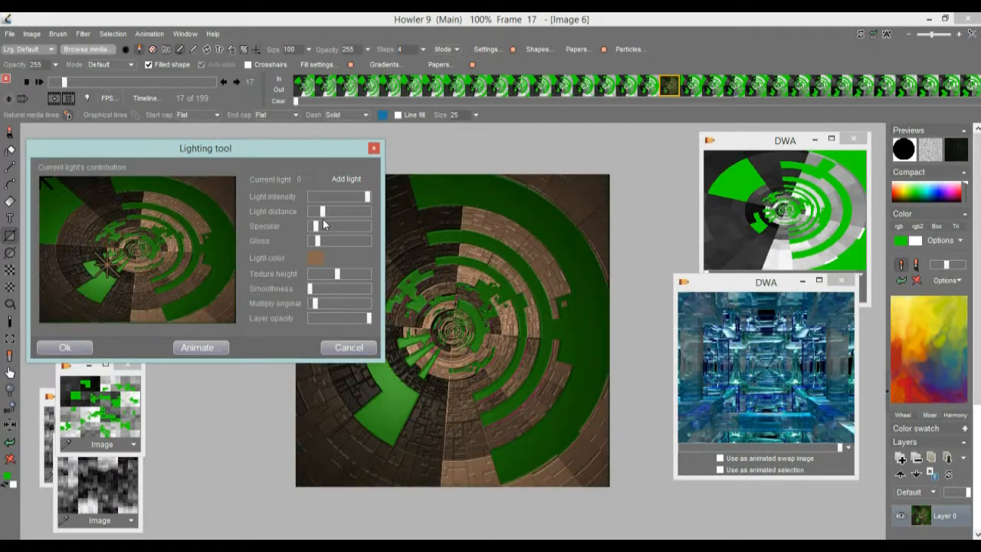
left_click(197, 347)
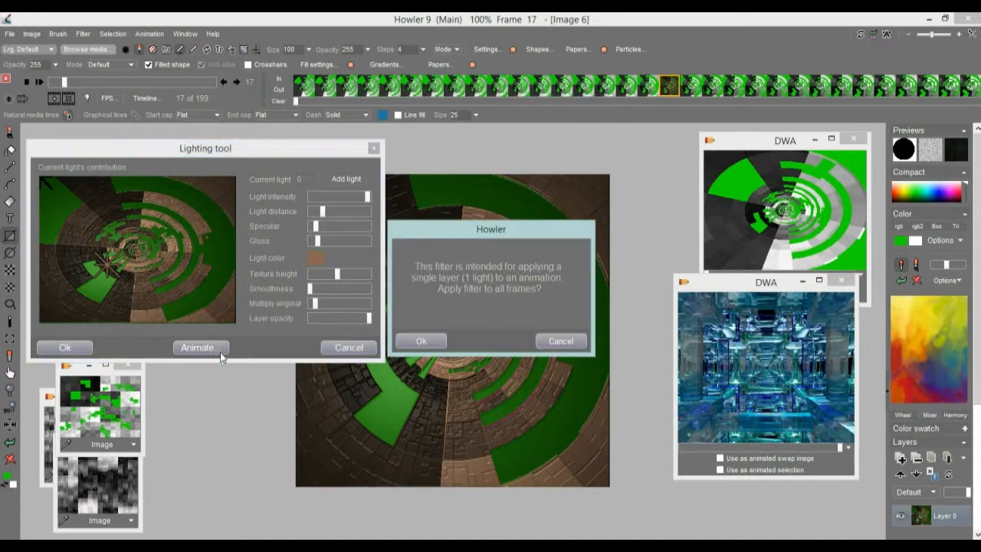
left_click(422, 342)
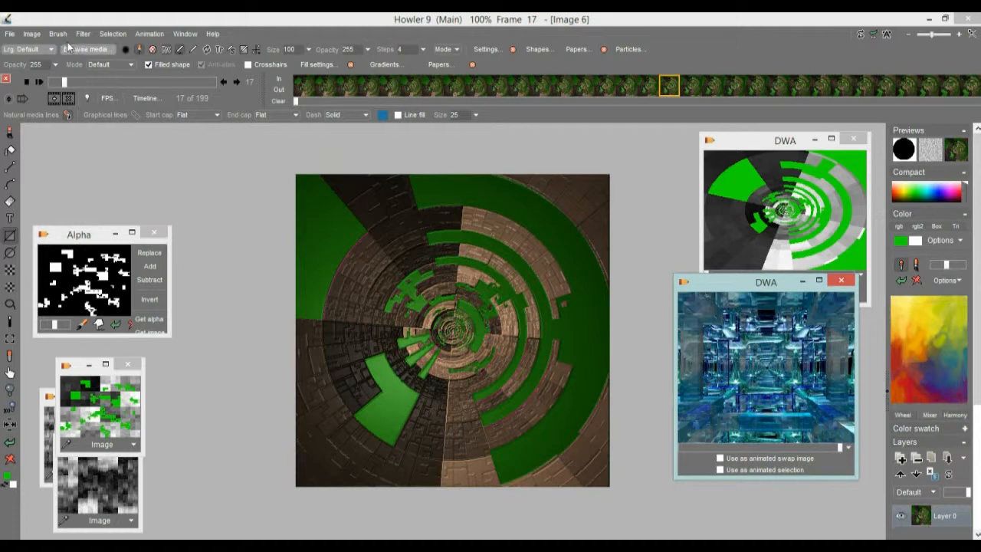
Store a copy of the lit animation and move its DWA window clear of the main image
left_click(149, 34)
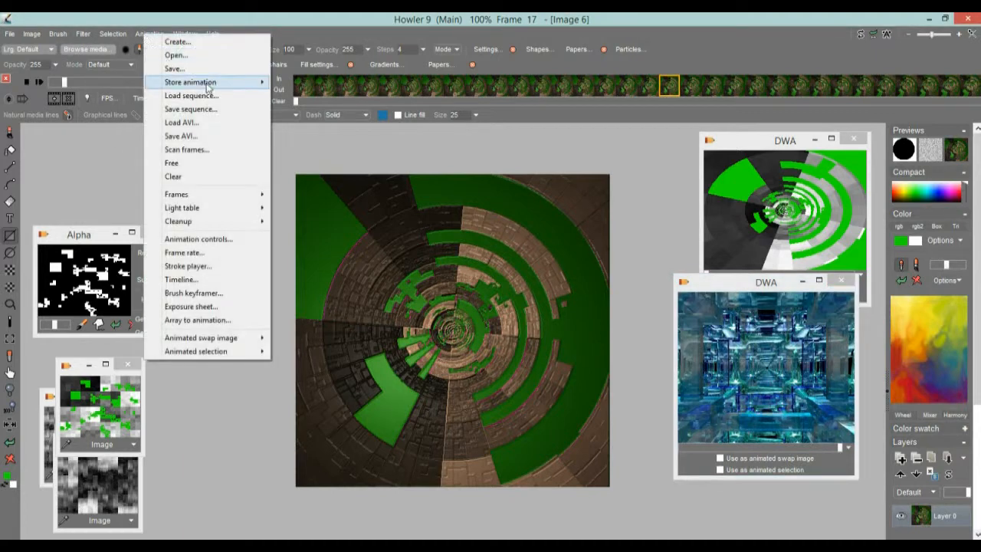
mouse_move(226, 84)
left_click(306, 82)
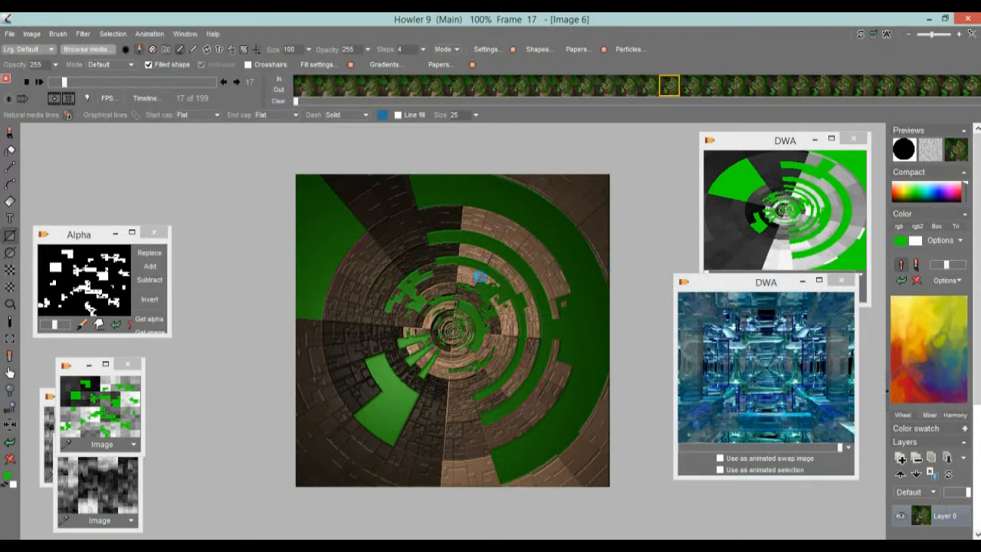
left_click_drag(732, 169, 828, 417)
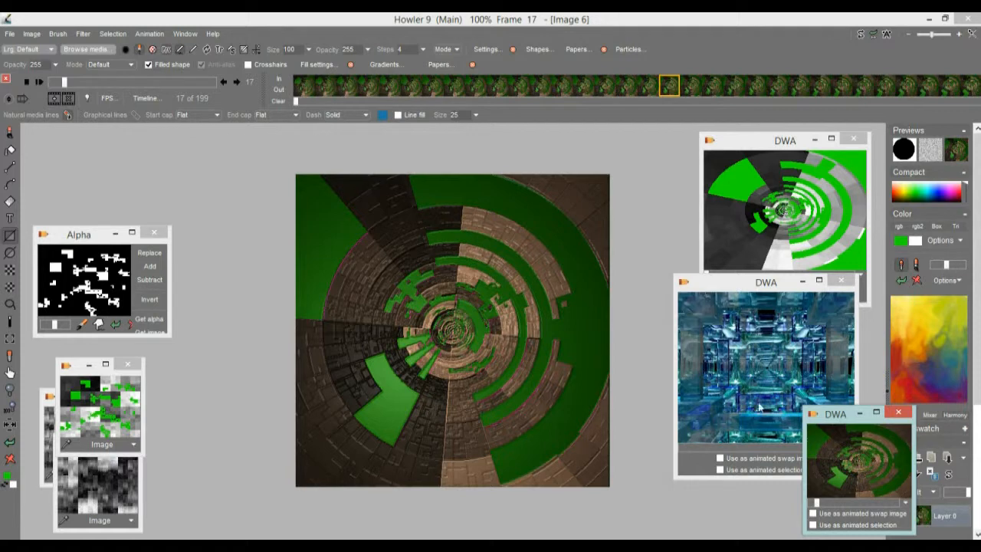
Open the Timeline editor and choose the Greenscreen sequence filter
left_click(84, 34)
left_click(98, 15)
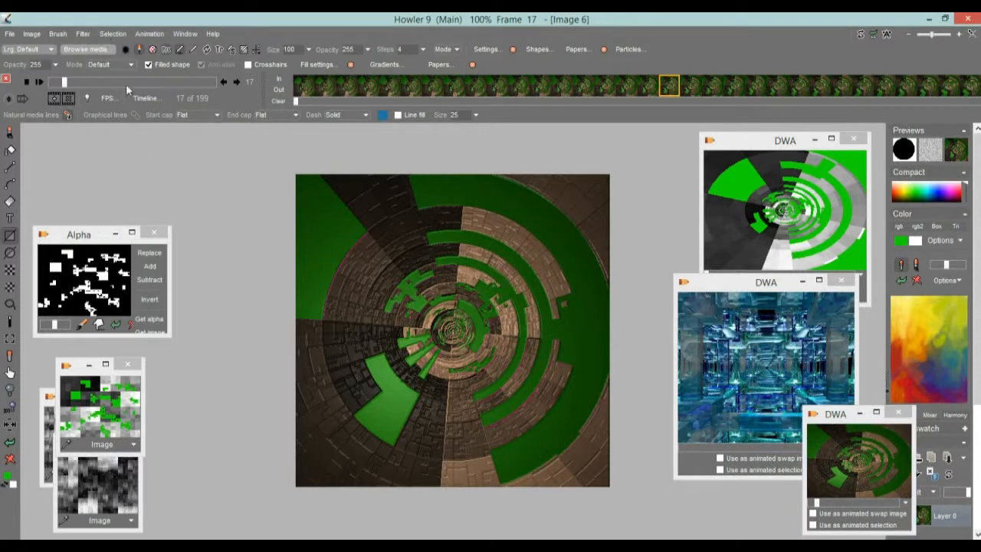
left_click(140, 97)
left_click_drag(254, 122, 186, 146)
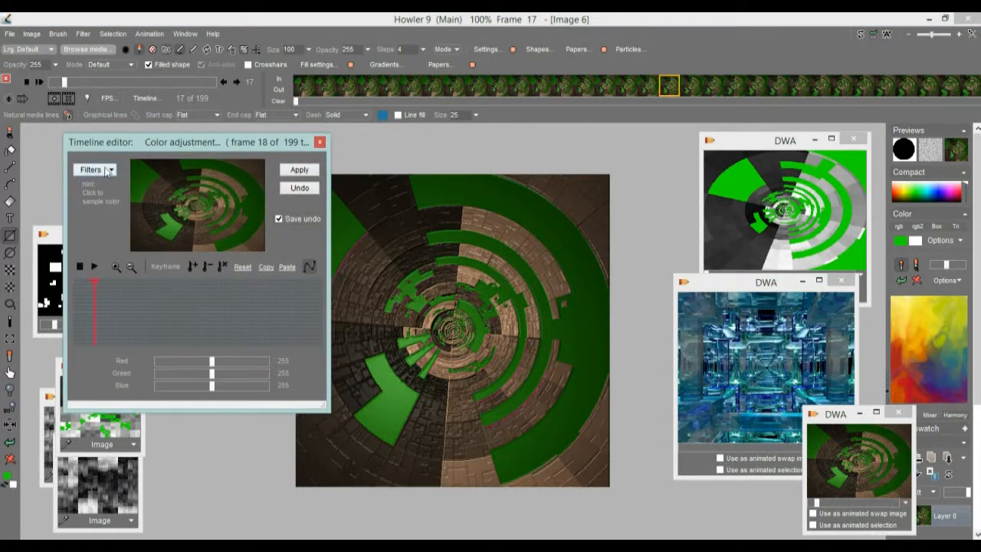
left_click(90, 169)
left_click_drag(264, 184, 260, 326)
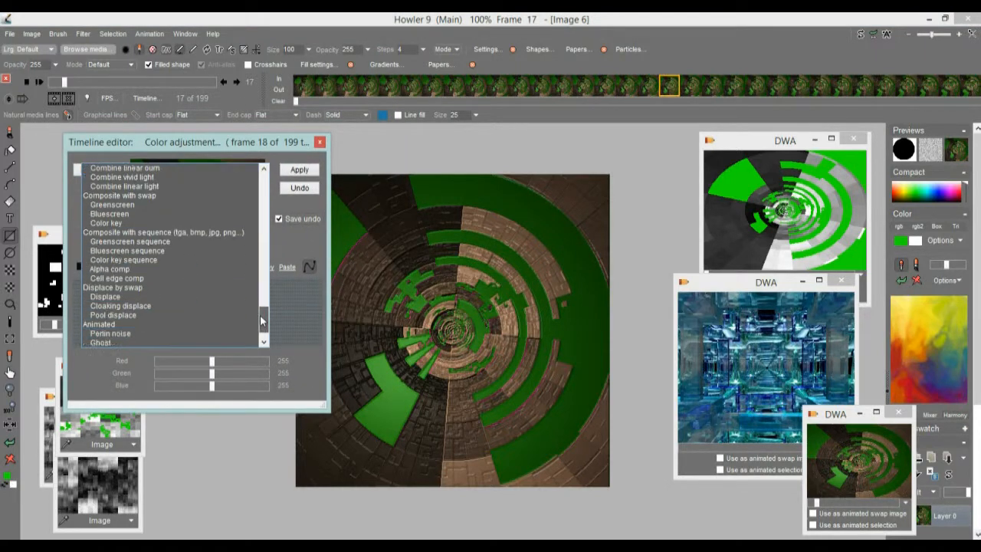
left_click(126, 243)
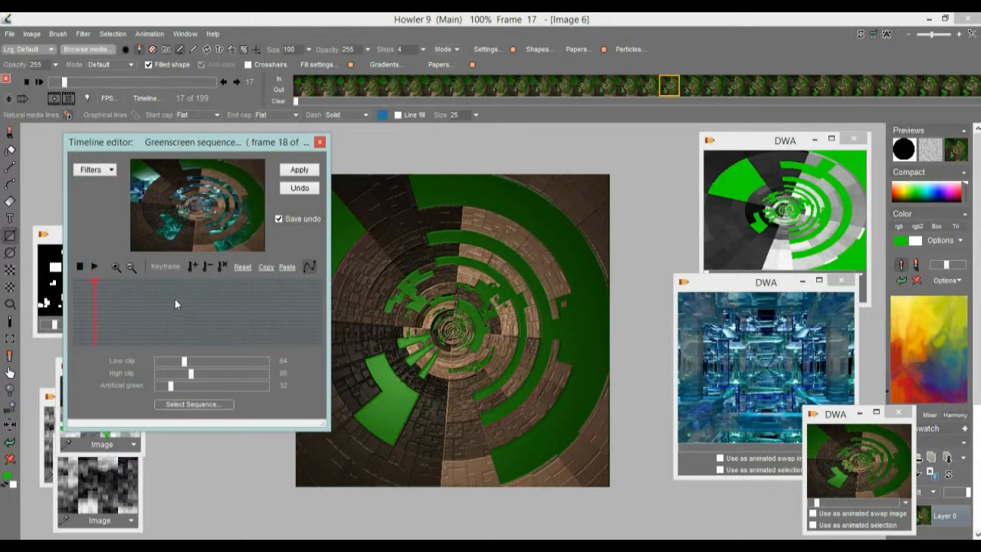
Set the low clip to 52, high clip to 58 and artificial green to 0, and check the composite at frame 58
mouse_move(182, 362)
left_mouse_down()
mouse_move(165, 362)
mouse_move(234, 370)
mouse_move(173, 374)
mouse_move(173, 362)
mouse_move(182, 373)
left_mouse_up()
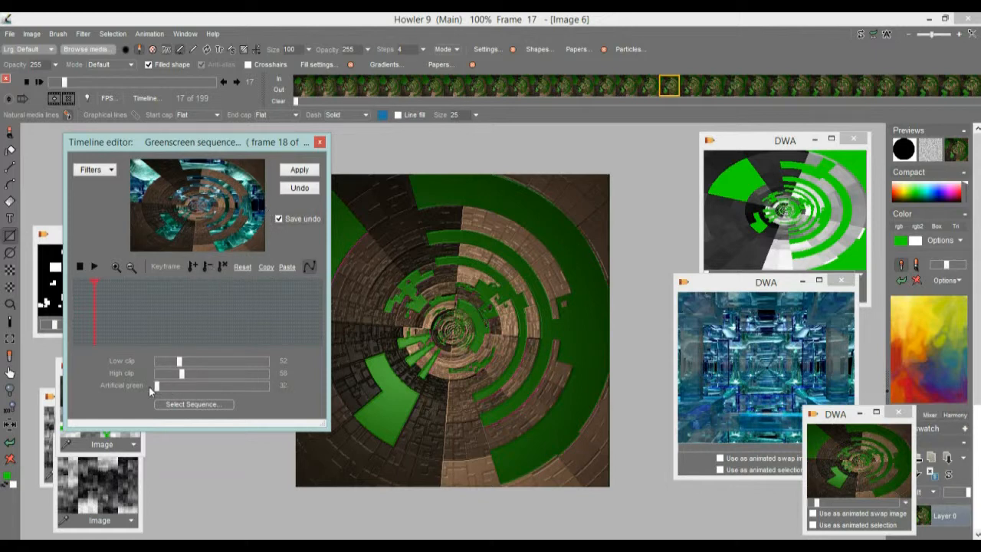
left_click_drag(247, 385, 156, 384)
mouse_move(126, 312)
left_mouse_down()
mouse_move(230, 322)
mouse_move(178, 321)
left_mouse_up()
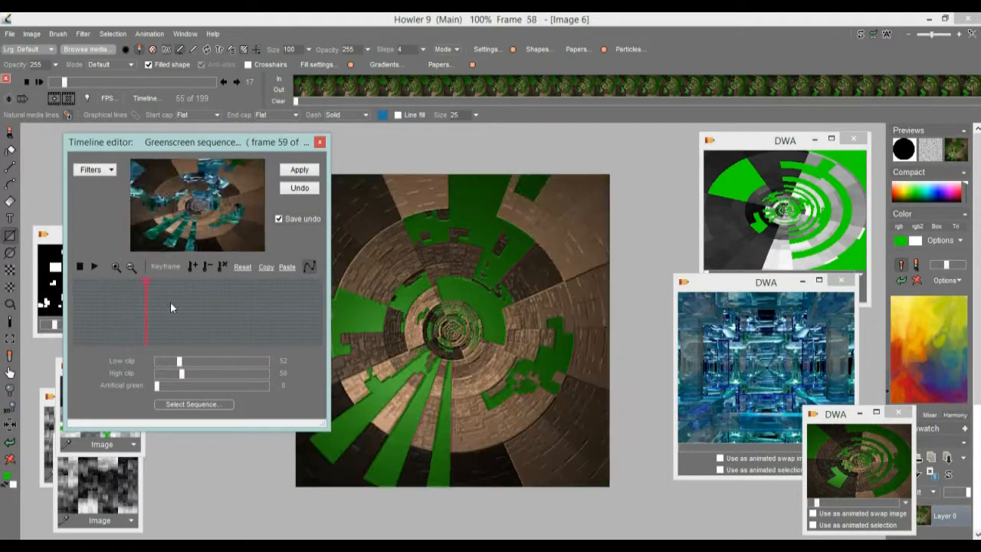
Apply the Greenscreen sequence filter, play the composite, close the Timeline editor, and check frame 71 before returning to frame 0
left_click(297, 170)
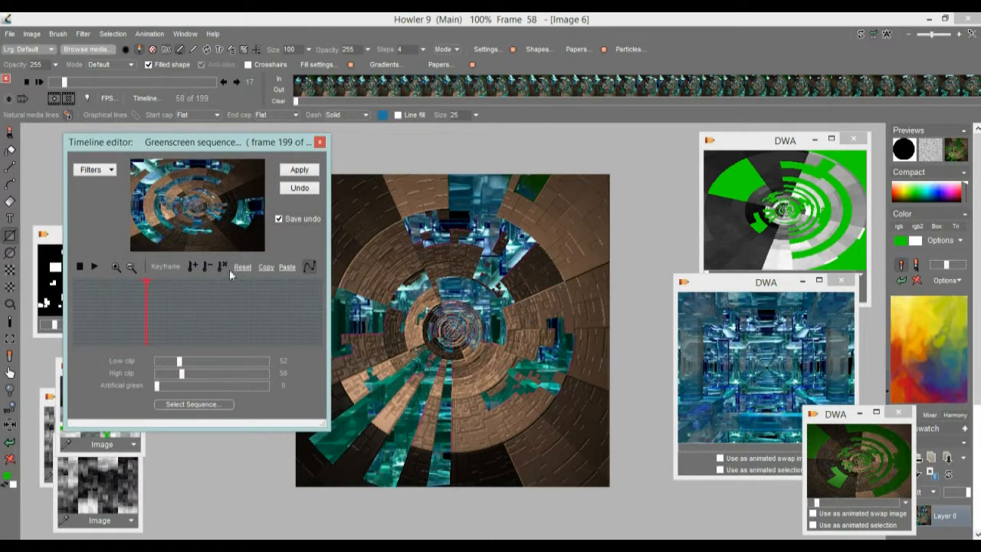
left_click(94, 266)
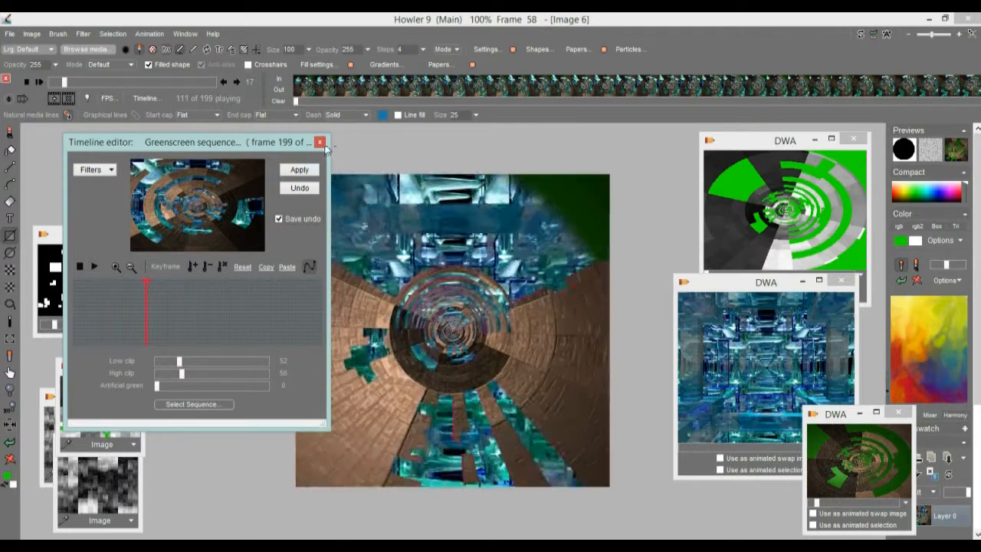
left_click(320, 143)
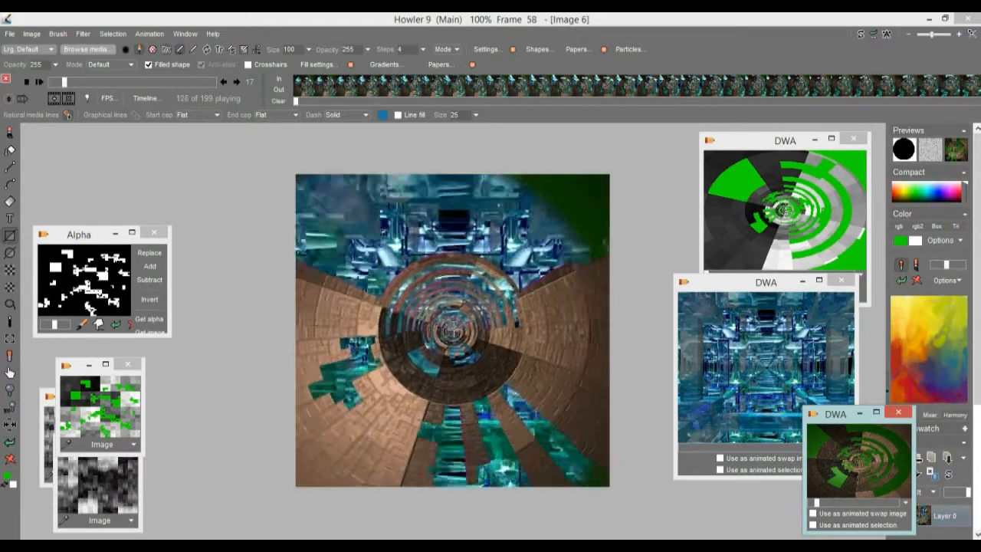
left_click_drag(65, 82, 109, 83)
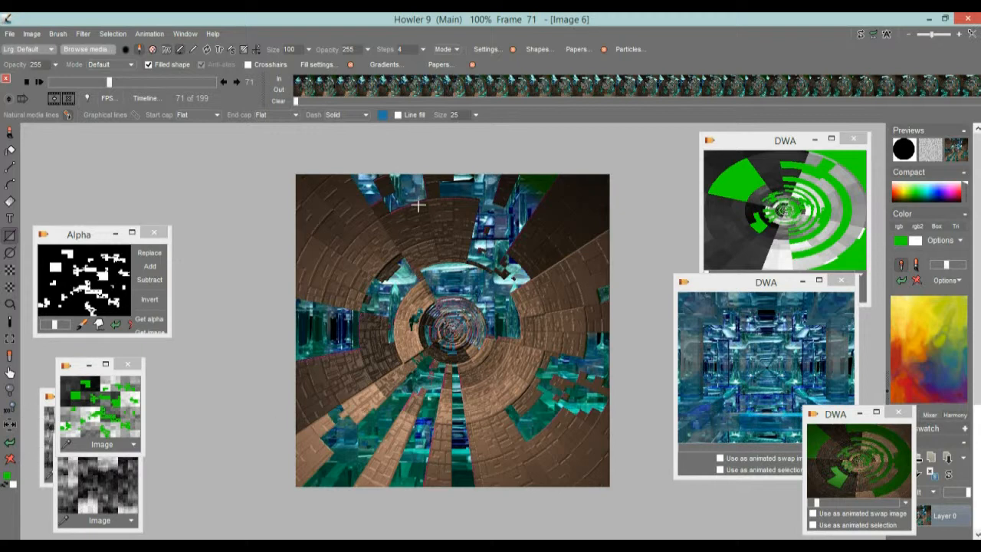
left_click_drag(106, 81, 38, 91)
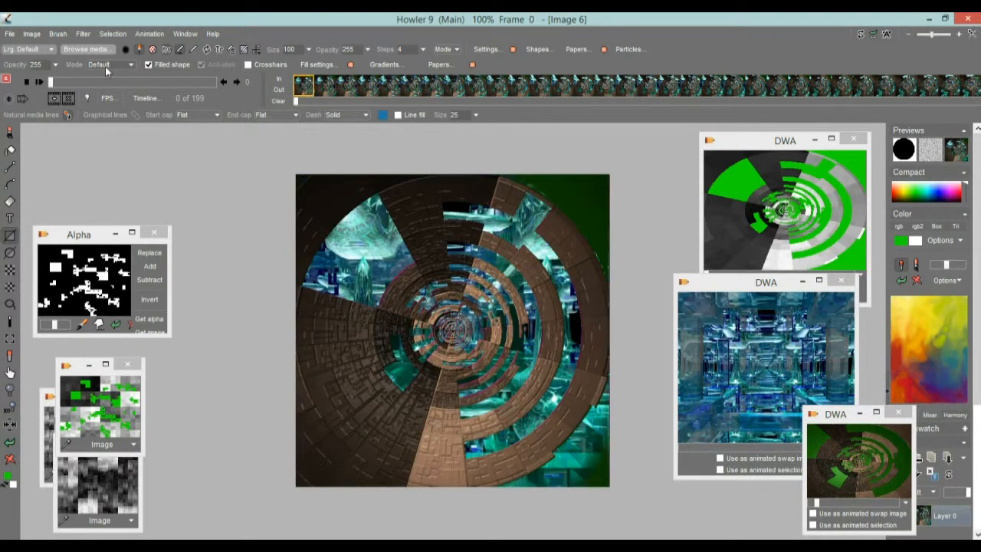
With the Circular gradient tool, clear the swap image to white and draw a black-to-white gradient outward from its center
right_click(10, 206)
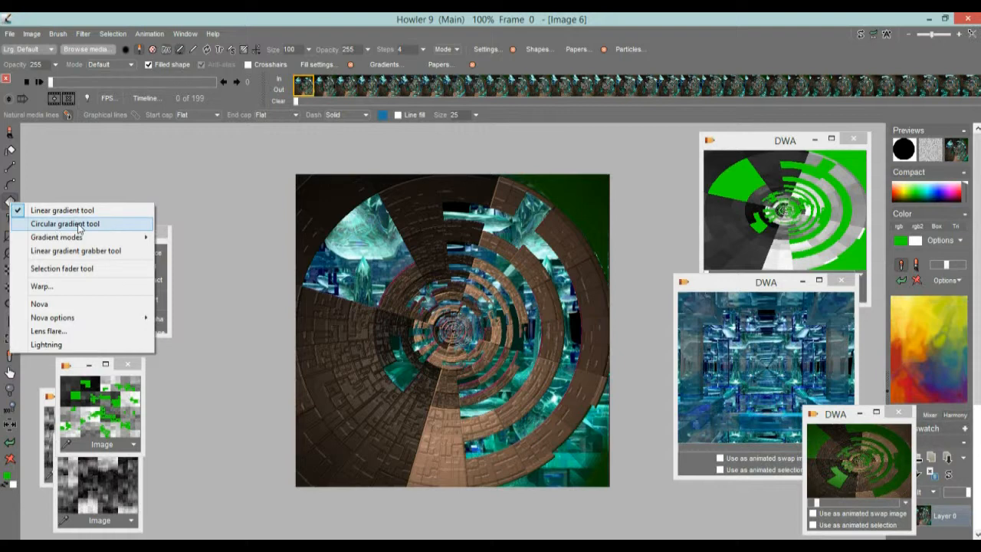
left_click(79, 227)
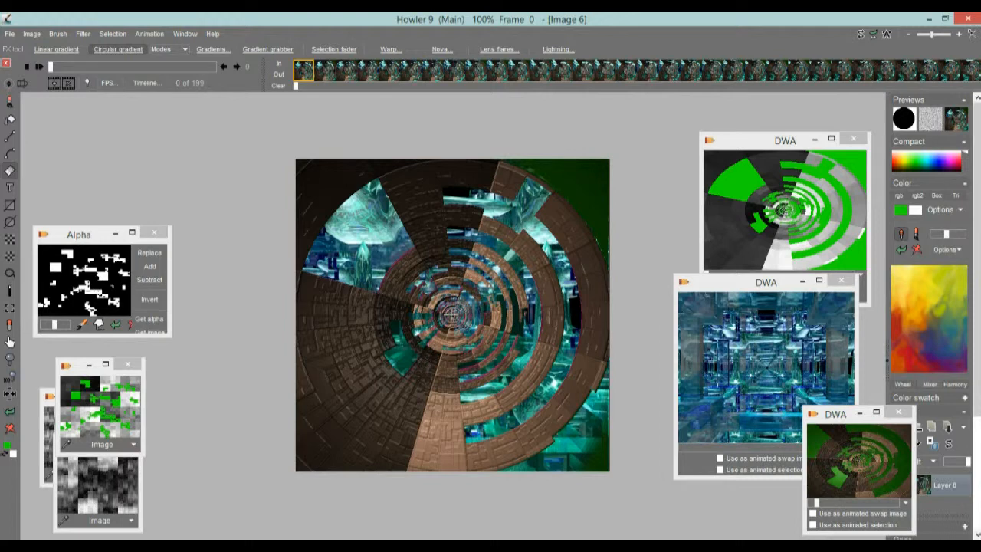
left_click(861, 35)
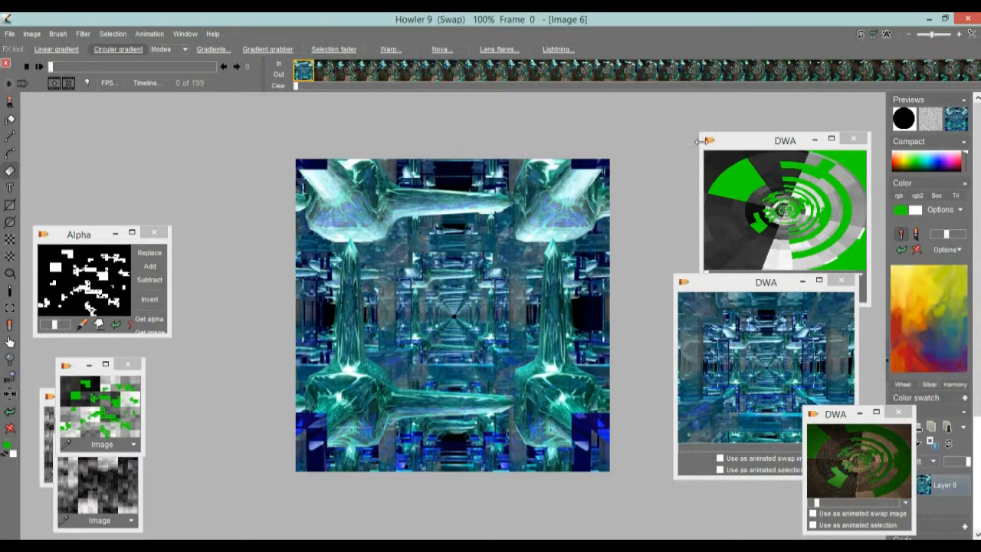
left_click(10, 432)
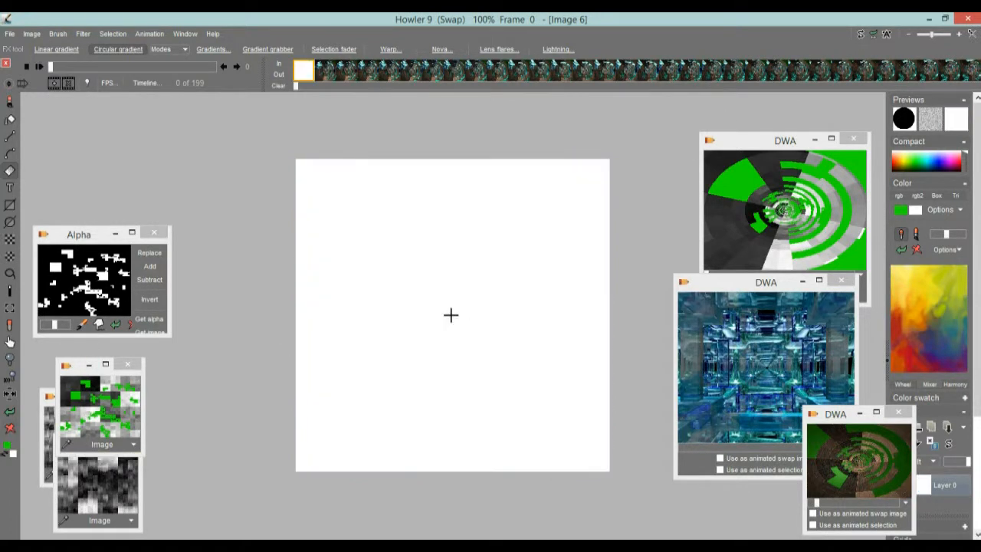
left_click_drag(450, 315, 528, 234)
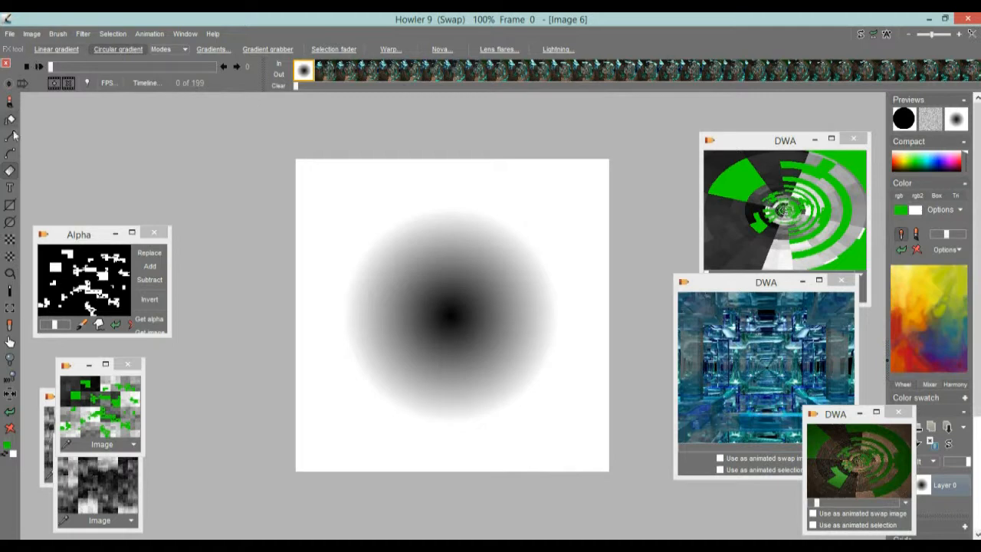
Store the swap image's circular gradient as an alpha, invert it, and replace the current selection with it
left_click(112, 34)
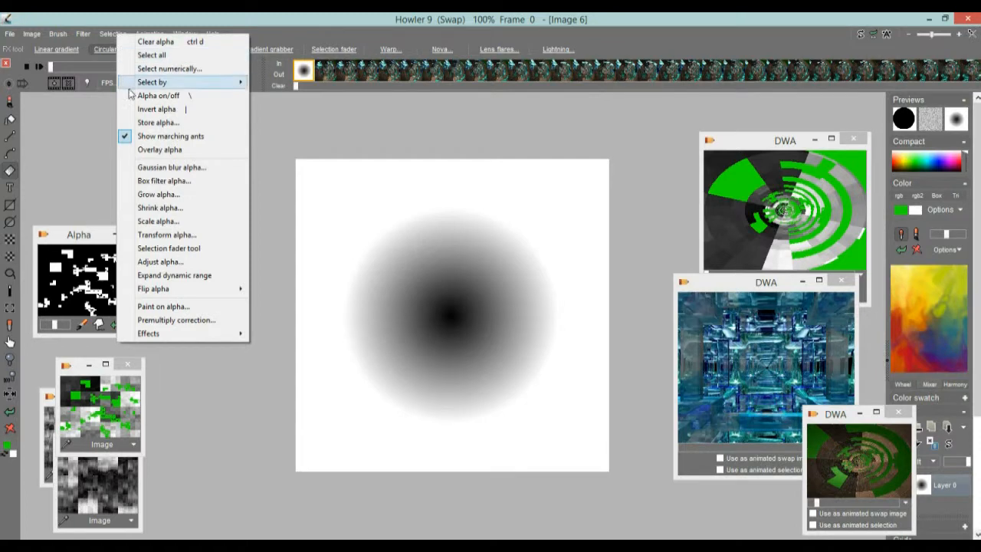
left_click(157, 124)
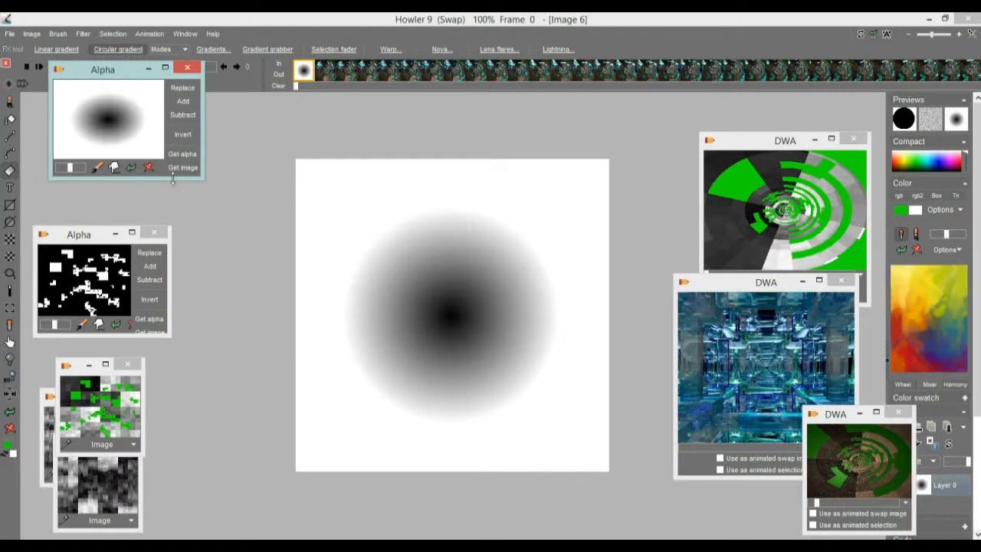
left_click_drag(169, 178, 174, 207)
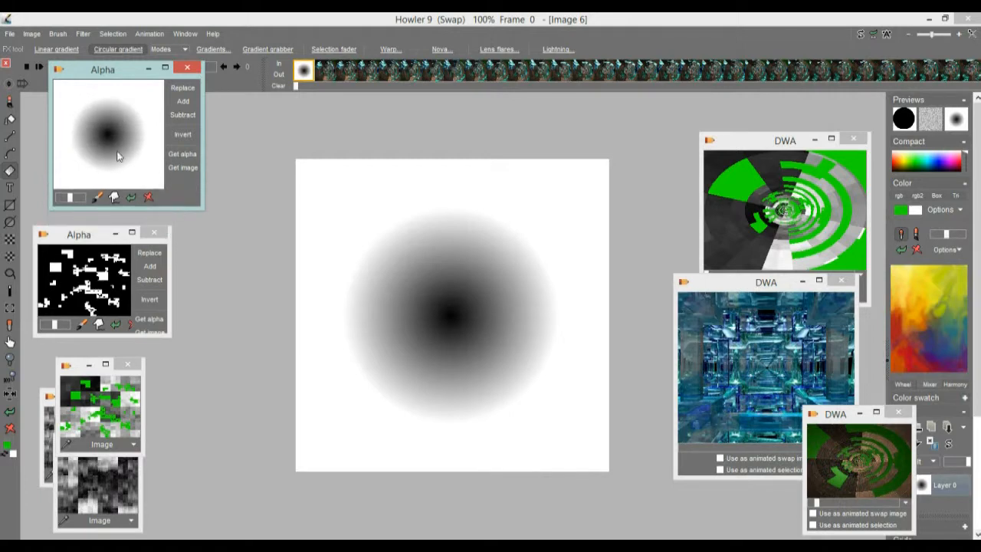
left_click(176, 89)
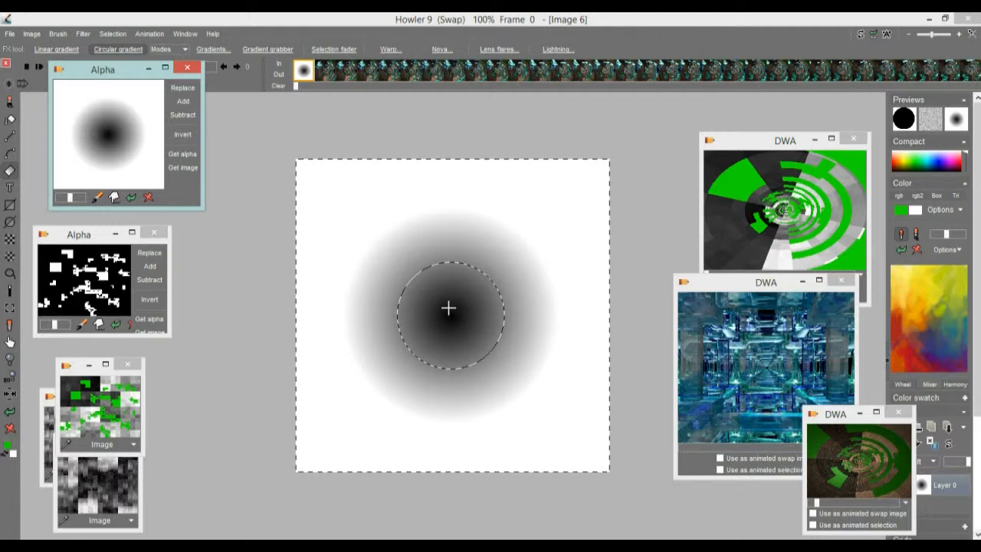
left_click(183, 135)
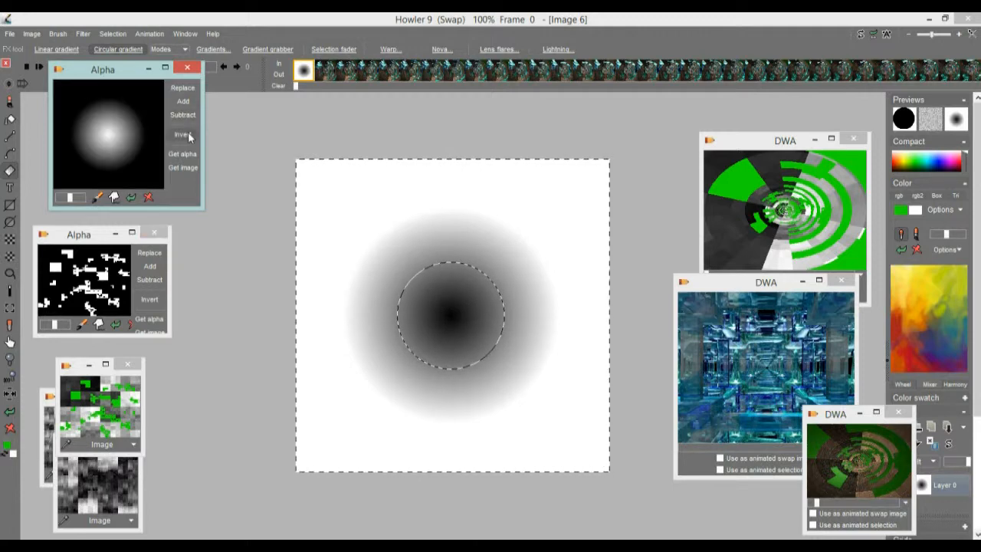
left_click(185, 91)
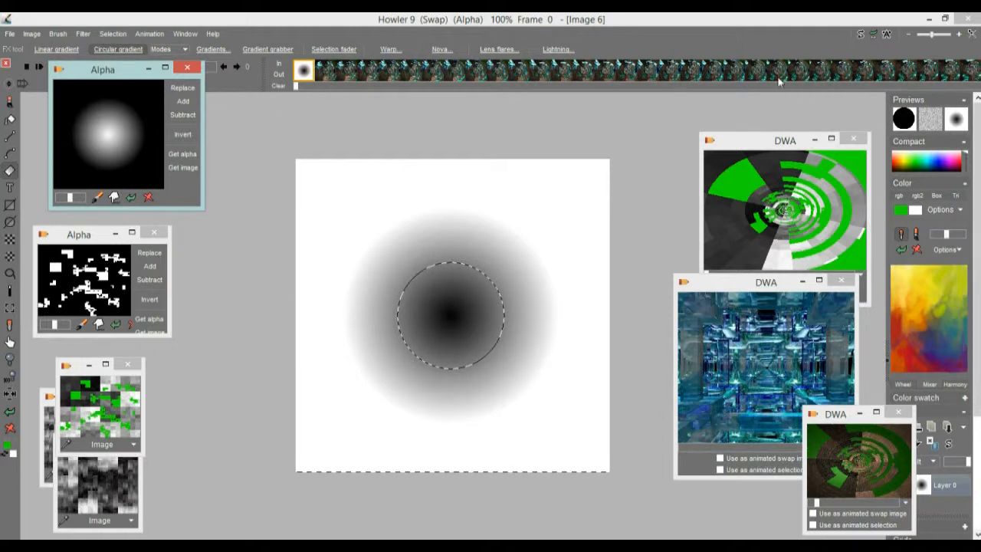
Switch to the main image and turn on the alpha overlay to examine the circular selection at the tunnel's center
left_click(859, 36)
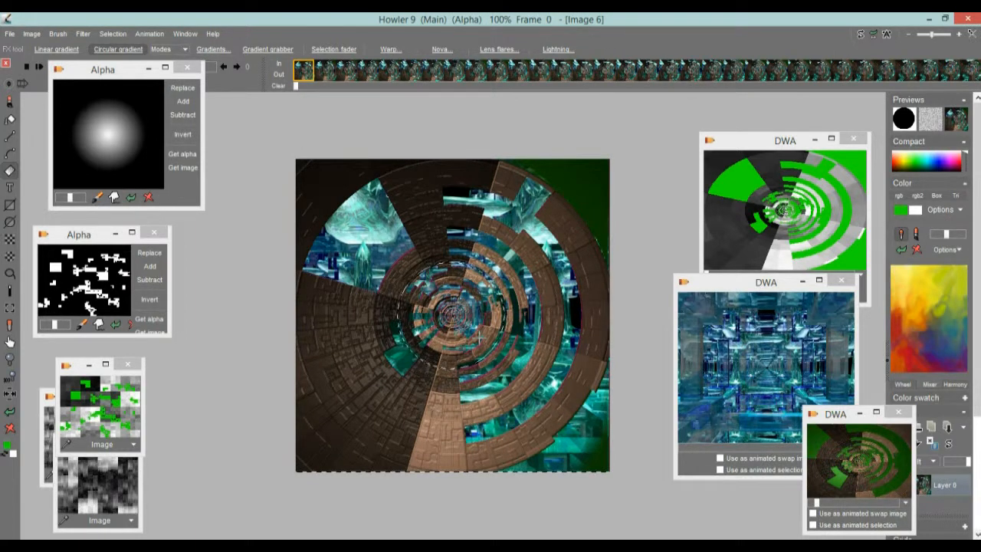
left_click(113, 34)
left_click(163, 147)
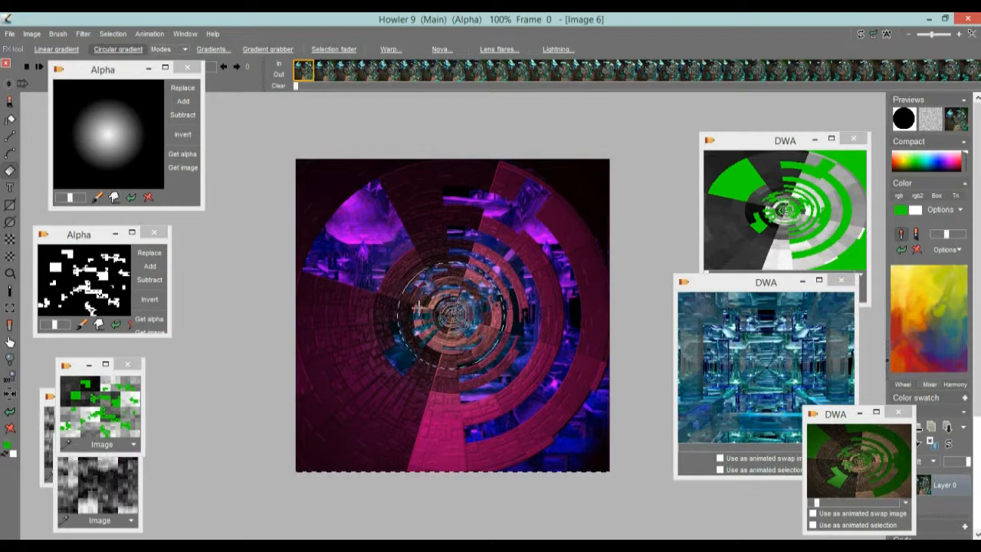
scroll(432, 315, "up", 5)
scroll(460, 307, "down", 5)
scroll(418, 307, "up", 2)
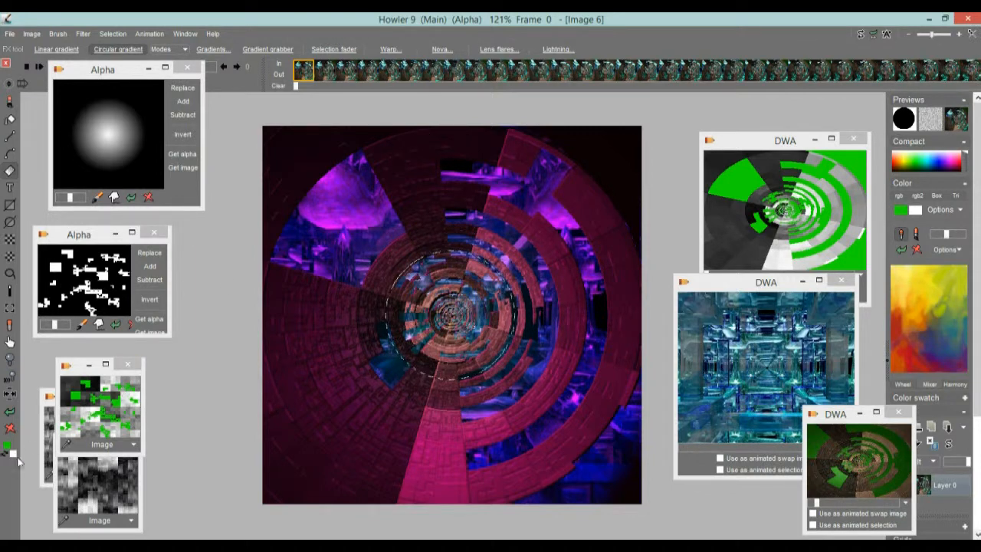
Try clearing the selected tunnel center to black twice on the current frame, and undo it
left_click(10, 430)
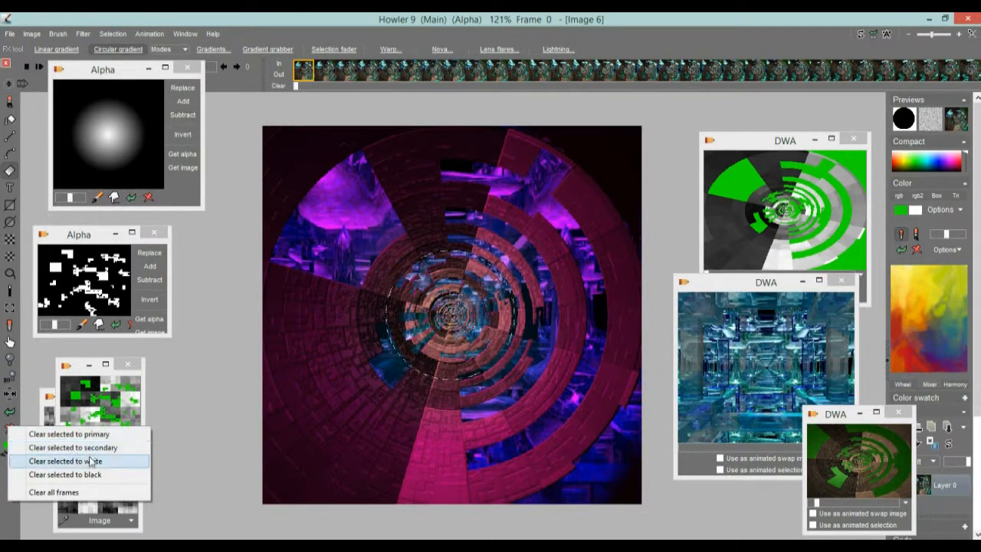
left_click(90, 476)
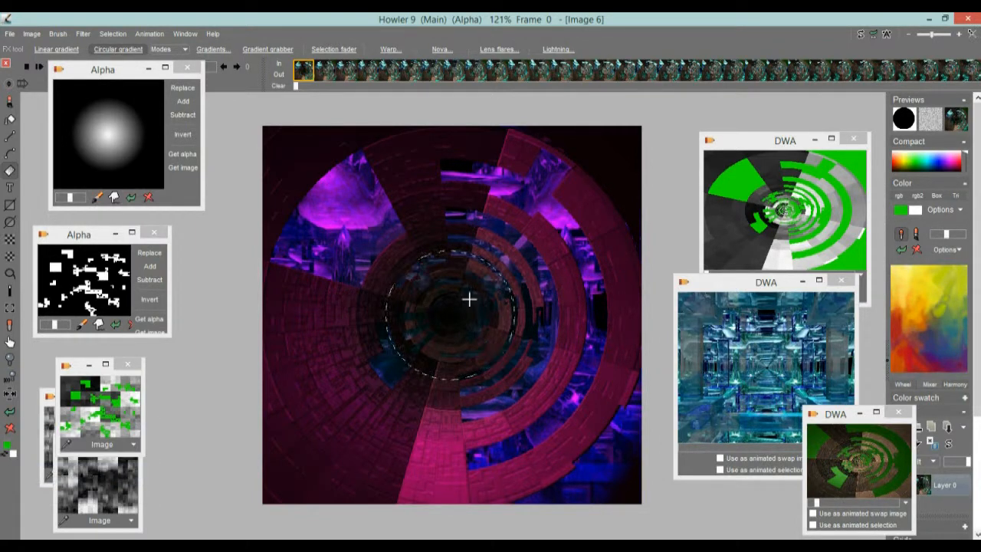
left_click(10, 430)
left_click(64, 475)
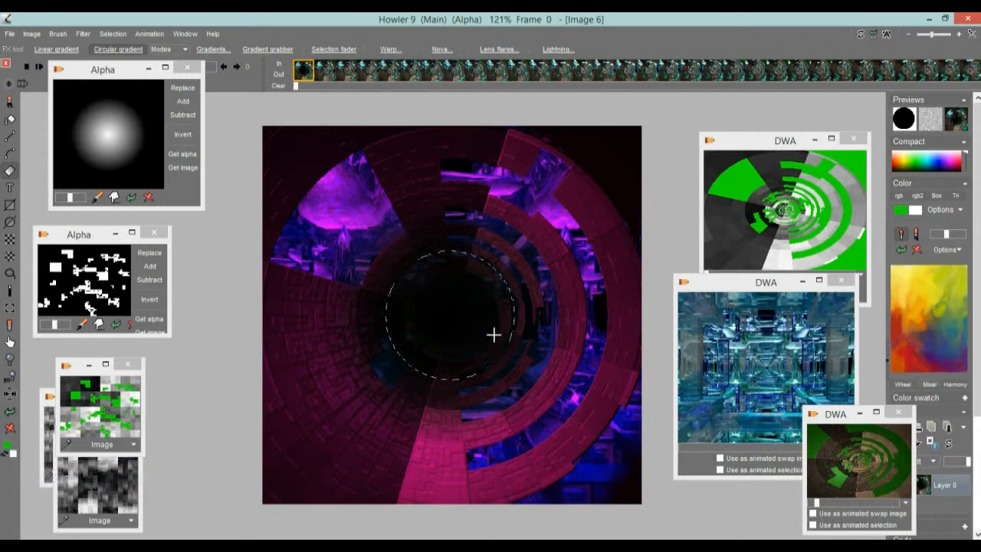
left_click(13, 413)
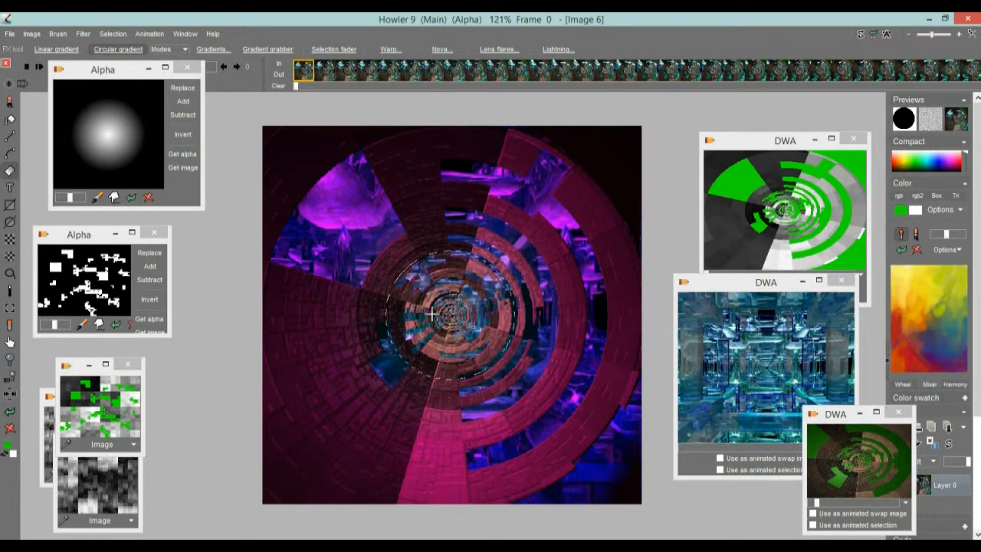
Switch to the swap image and turn off the alpha overlay
left_click(861, 34)
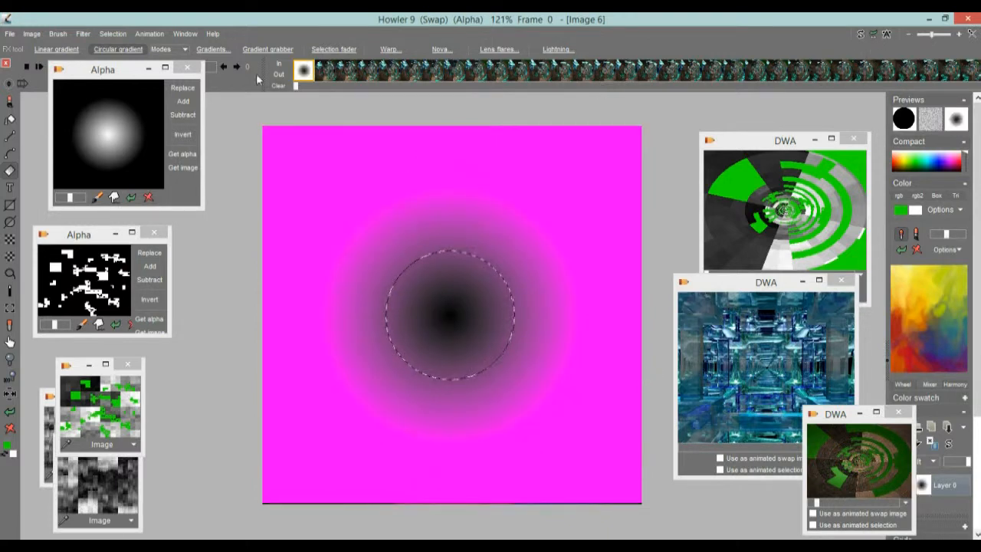
left_click(112, 35)
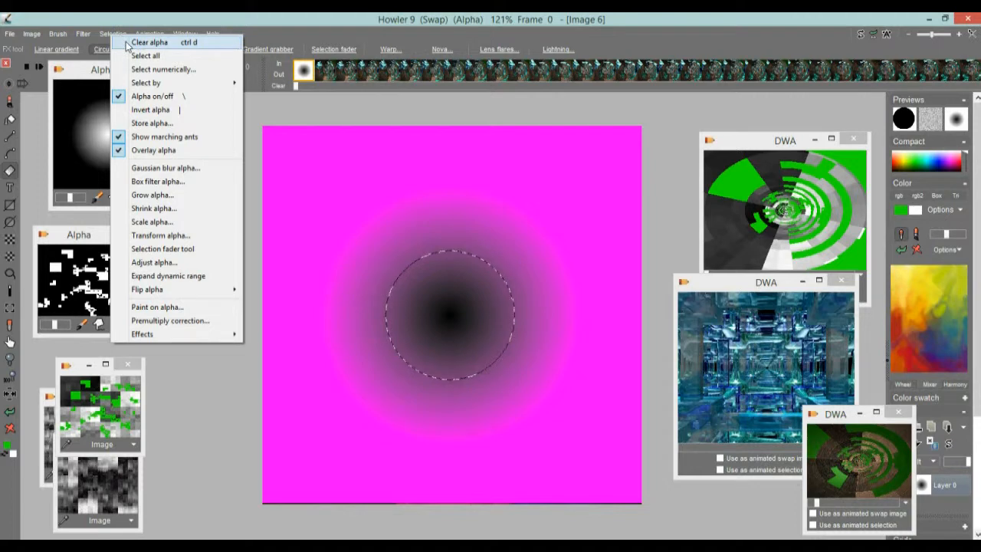
left_click(157, 151)
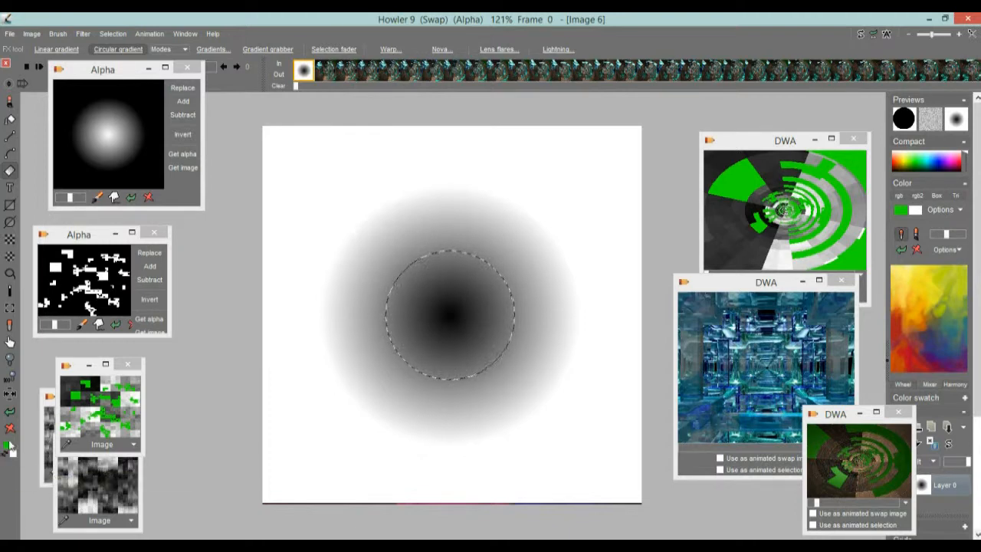
Set the secondary color to black and clear the entire swap image to black
right_click(11, 429)
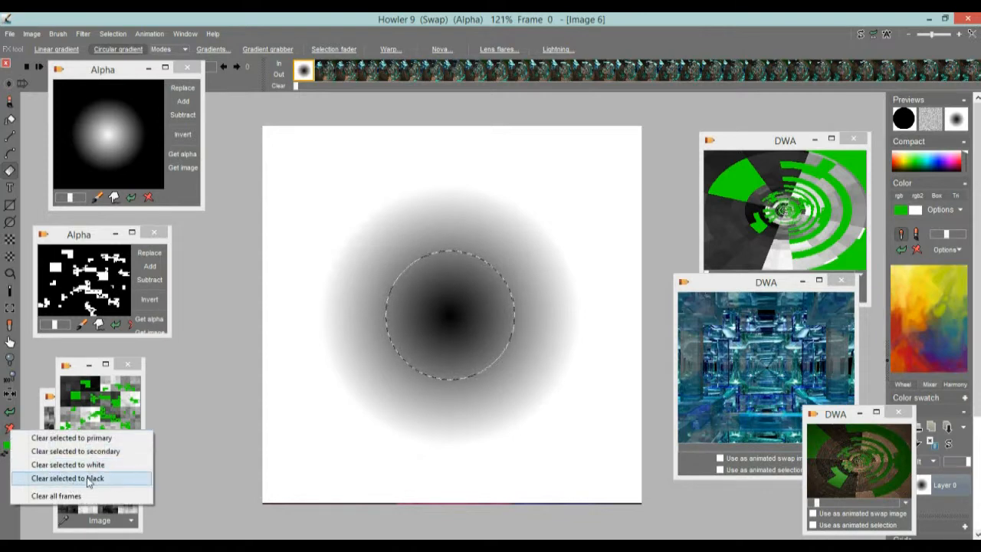
left_click(112, 480)
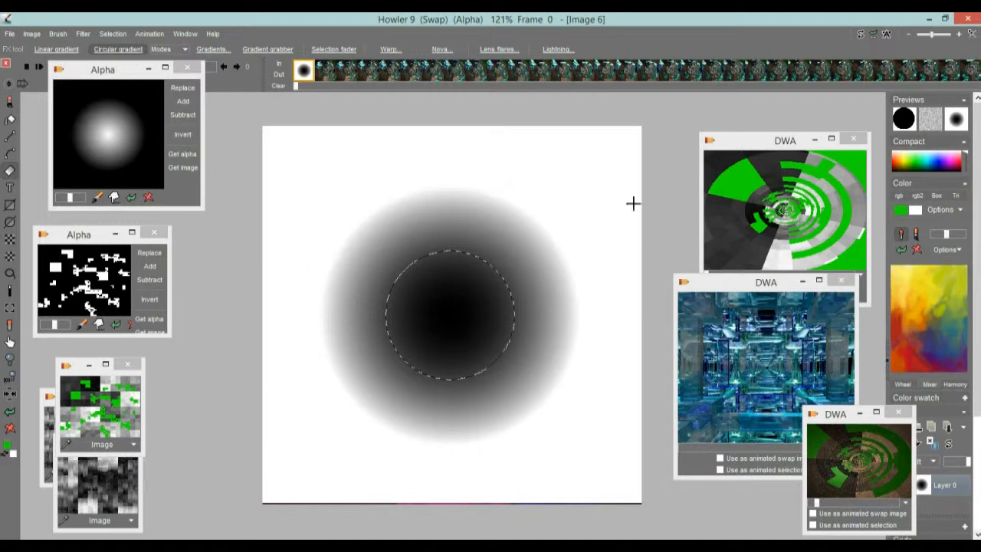
left_click(14, 455)
left_click(462, 236)
left_click(454, 205)
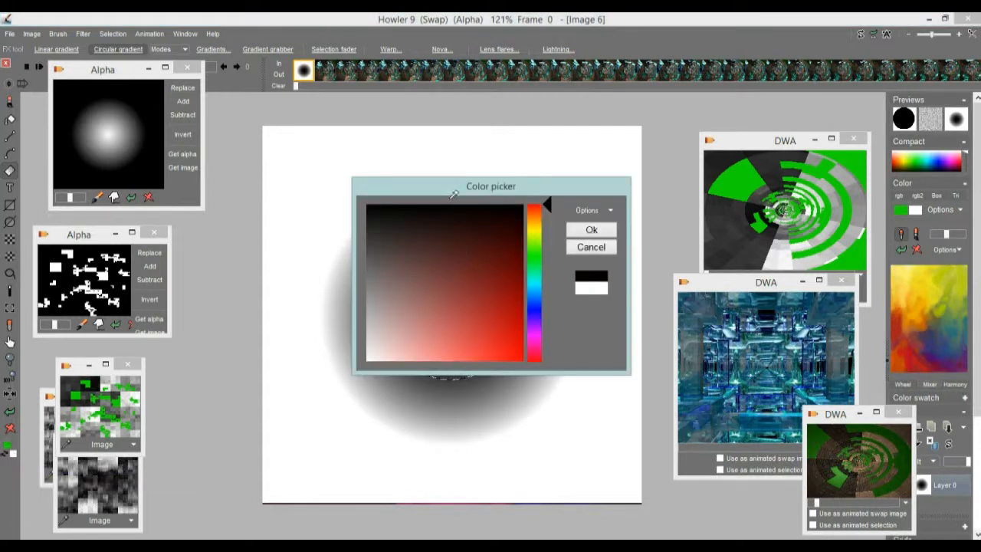
left_click(596, 229)
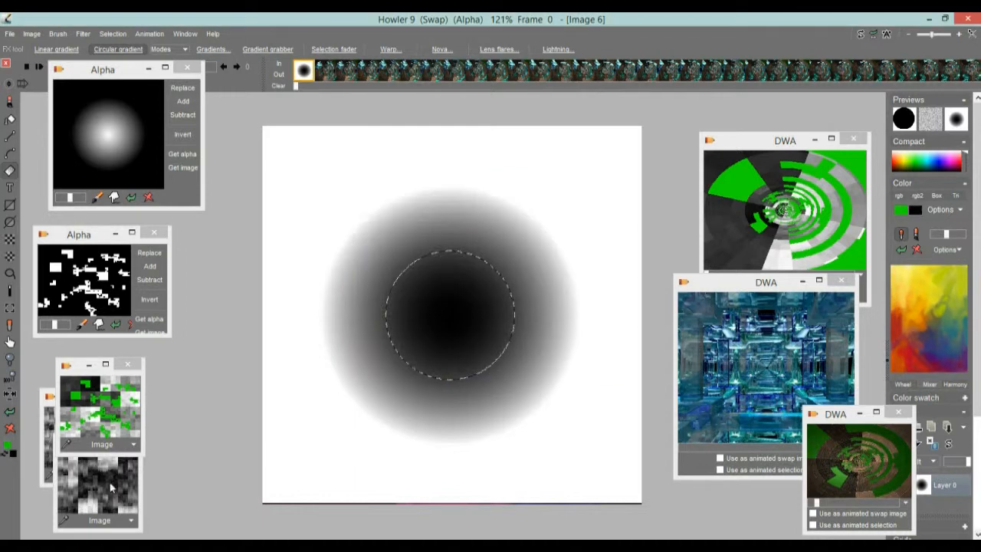
left_click(9, 429)
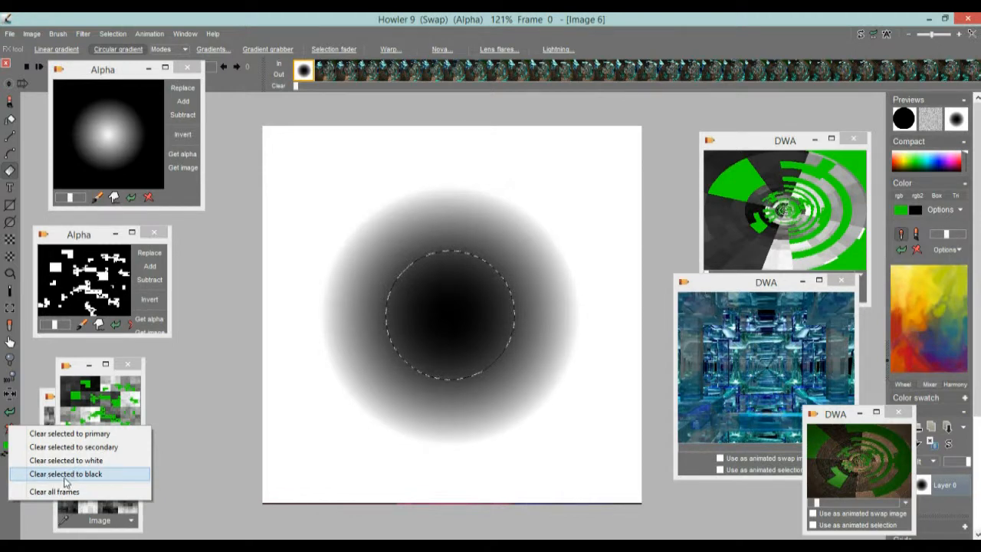
left_click(88, 475)
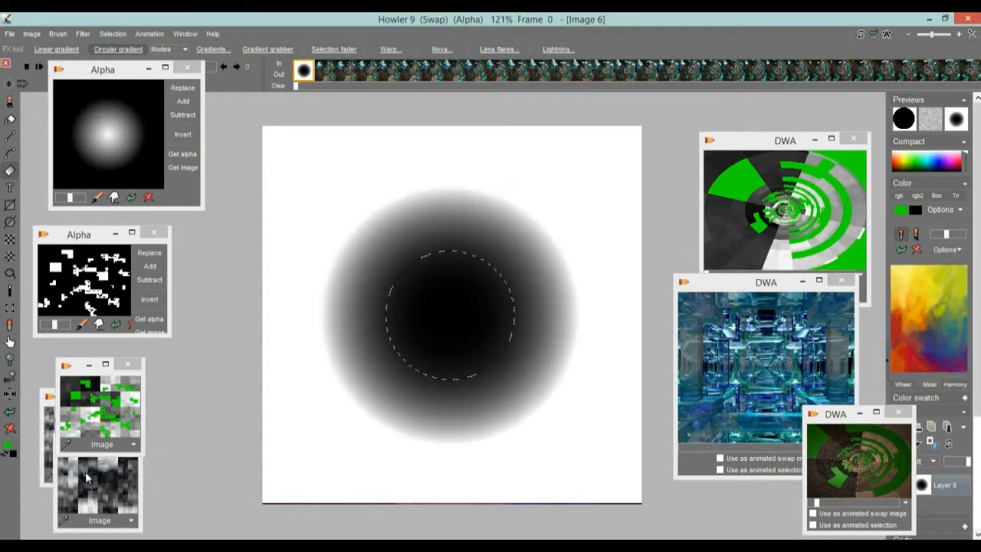
left_click(10, 430)
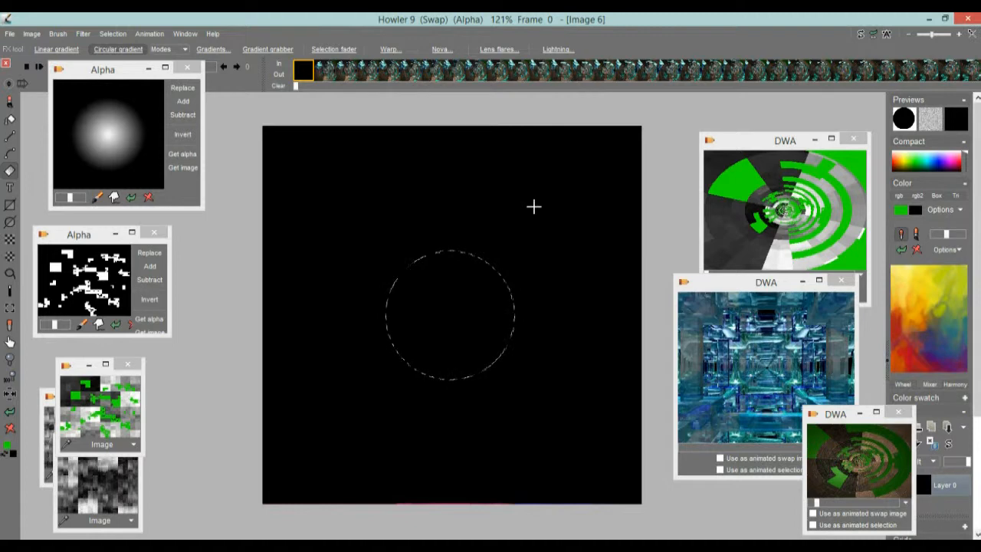
Return to the main image and use Mix buffers at 255 to blend the black swap image into the selected center on all frames
left_click(861, 36)
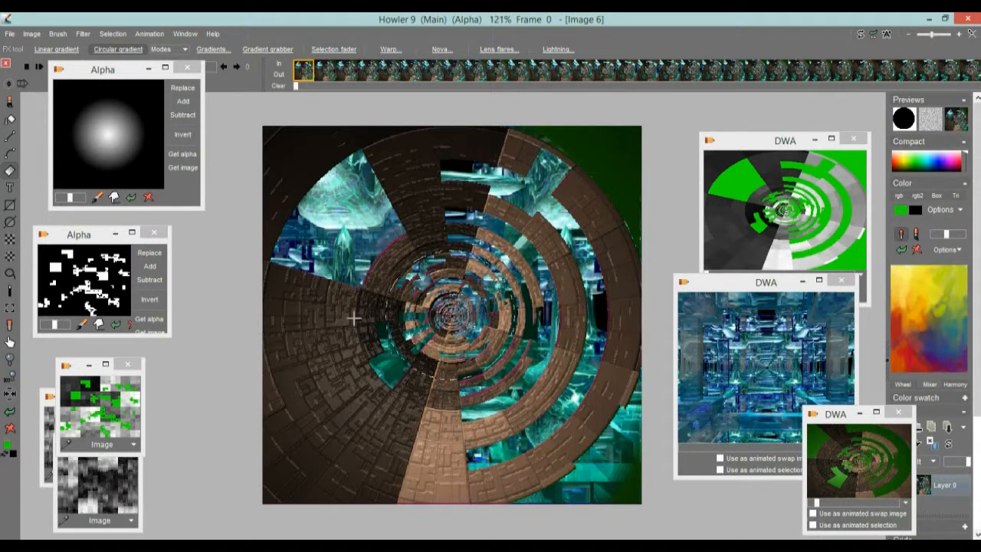
left_click_drag(108, 72, 118, 122)
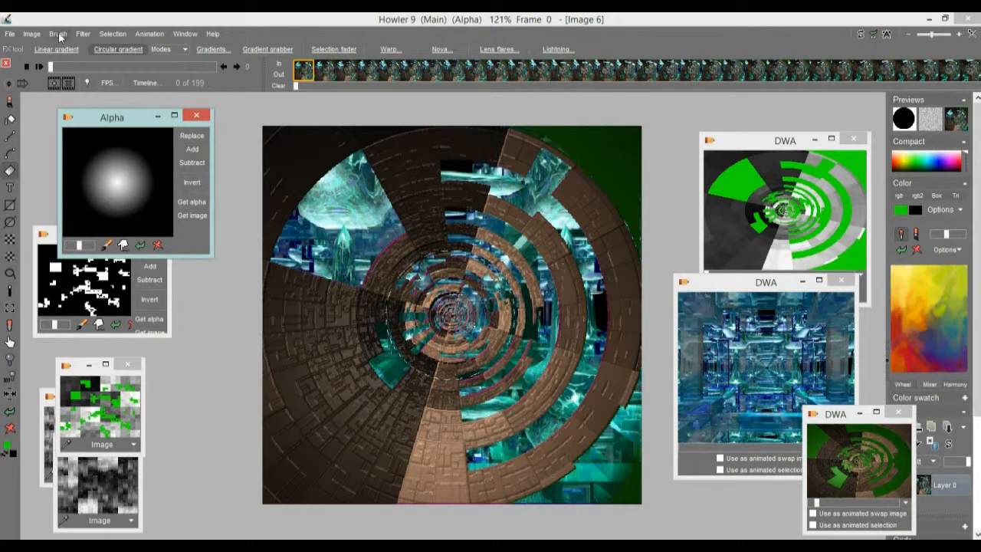
left_click(82, 33)
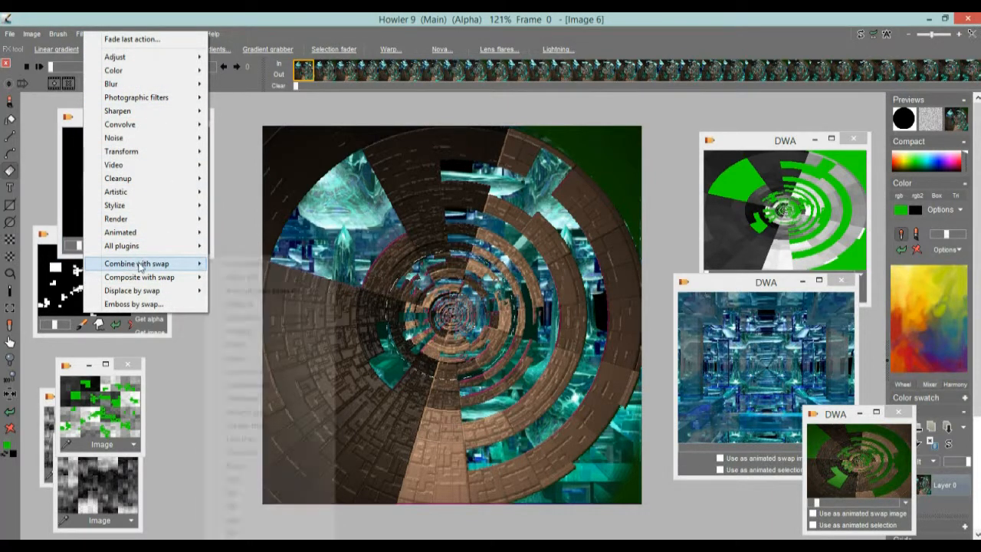
mouse_move(188, 267)
left_click(270, 263)
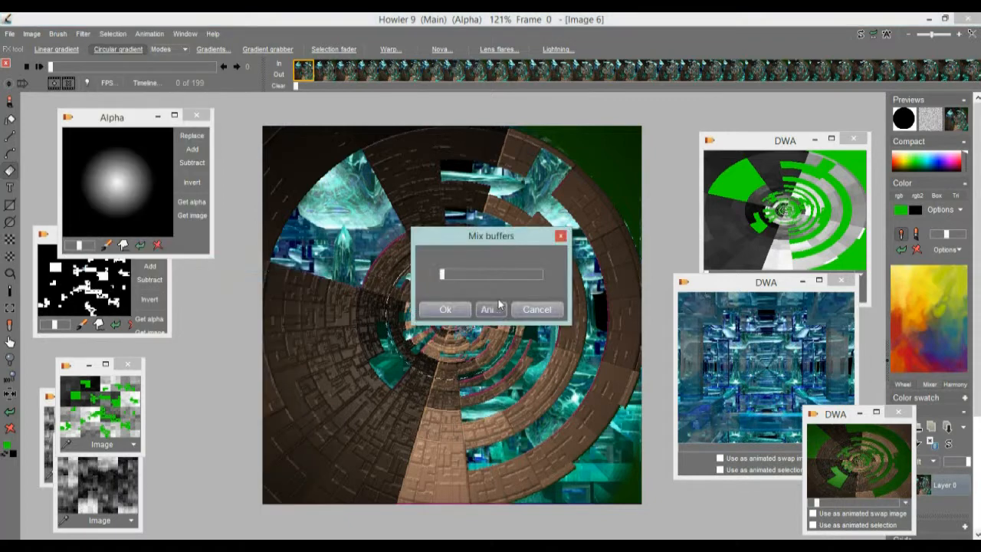
mouse_move(444, 275)
left_mouse_down()
mouse_move(572, 277)
mouse_move(442, 275)
left_mouse_up()
left_click_drag(465, 237, 213, 151)
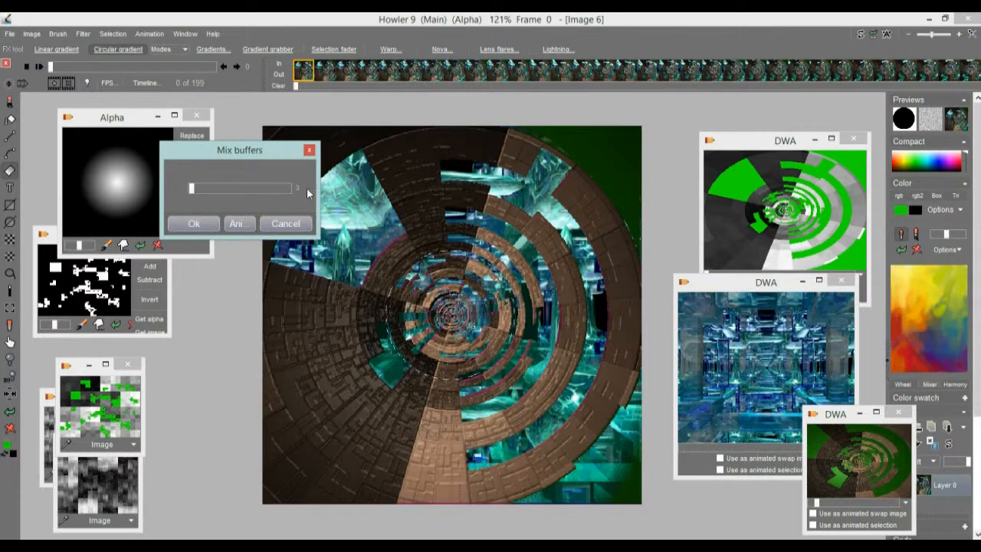
left_click_drag(194, 189, 311, 192)
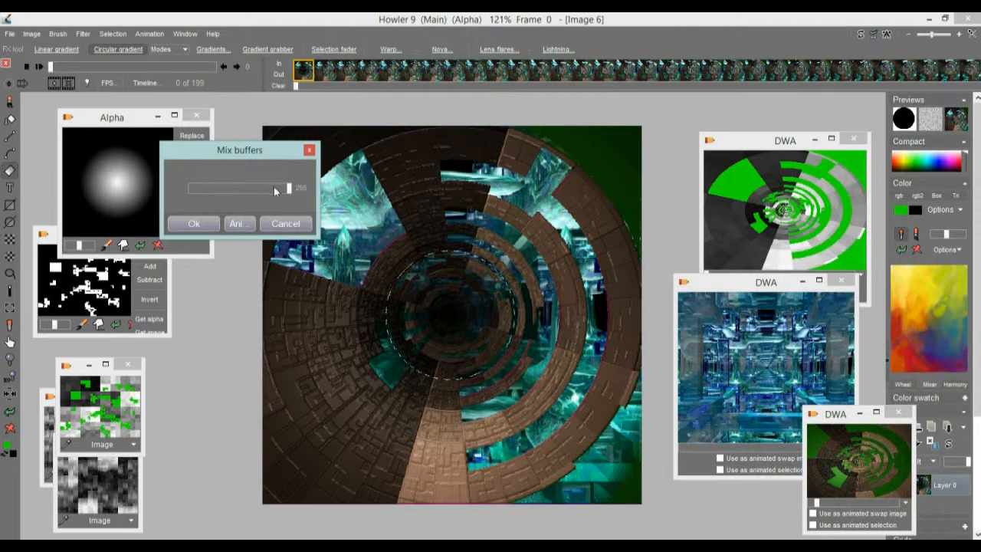
left_click(236, 223)
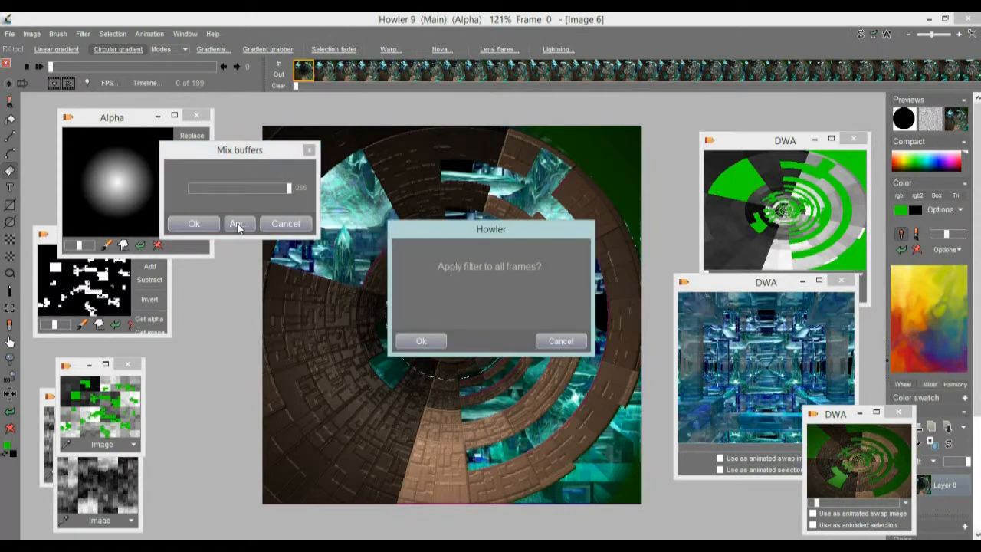
left_click(441, 341)
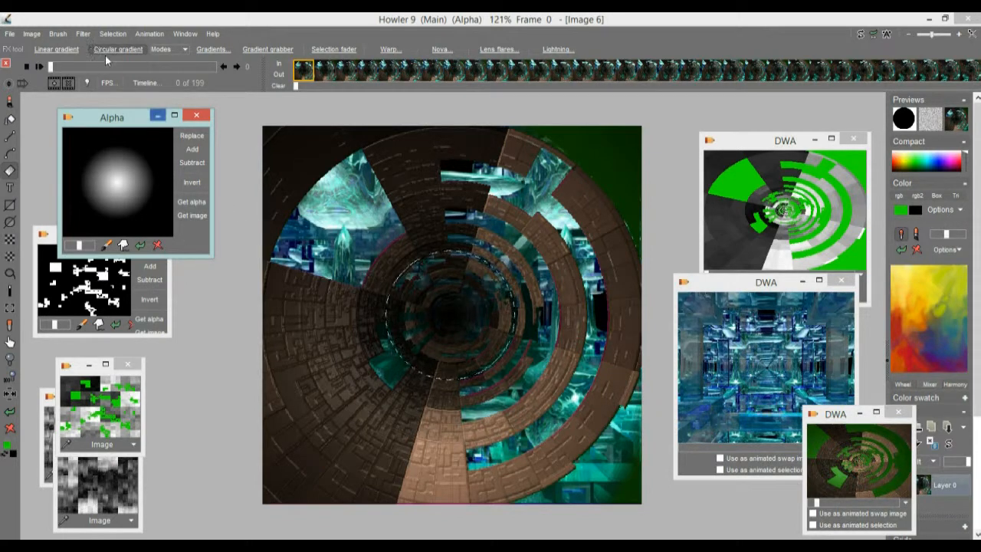
Apply Mix buffers at 255 to all frames once more to darken the selected tunnel center further with the black swap image
left_click(83, 34)
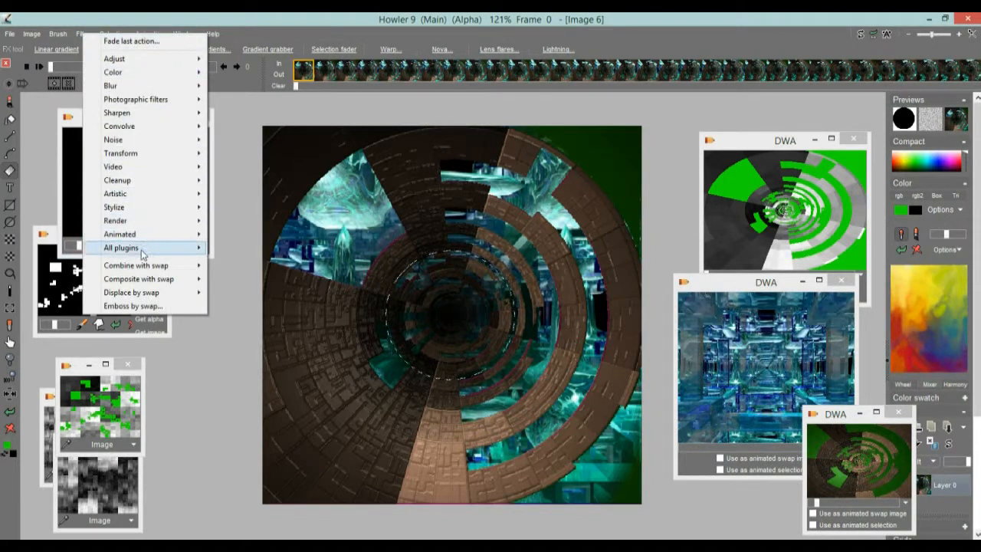
mouse_move(151, 281)
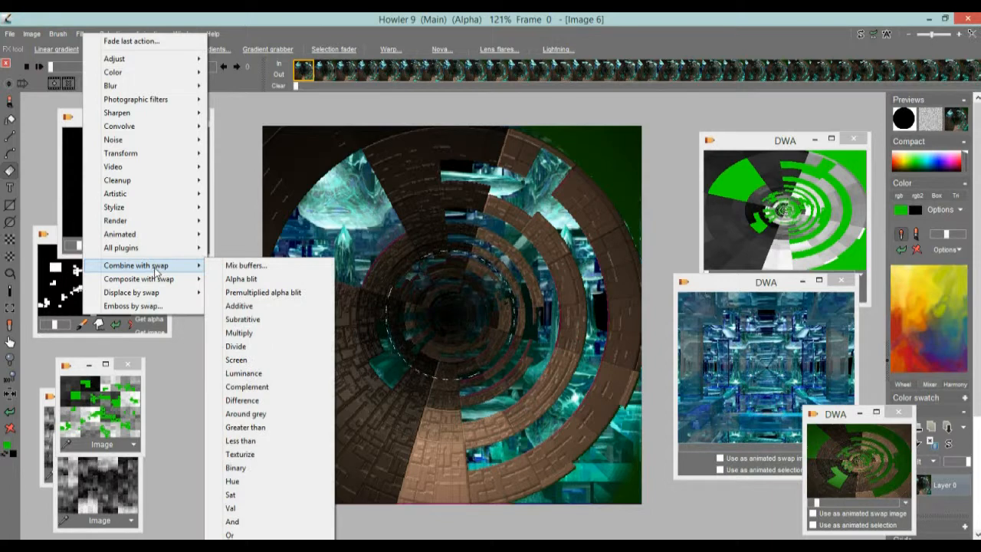
left_click(261, 266)
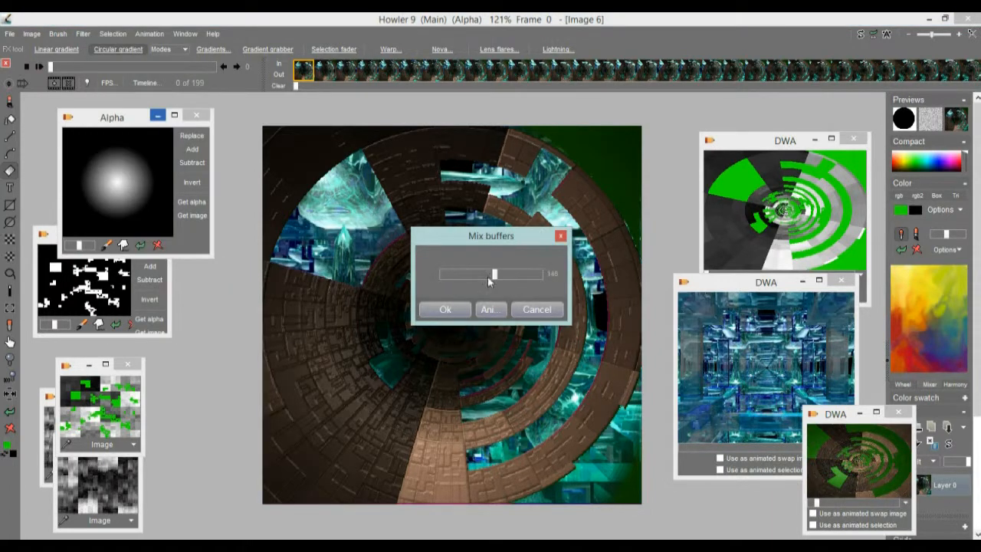
left_click_drag(516, 237, 240, 154)
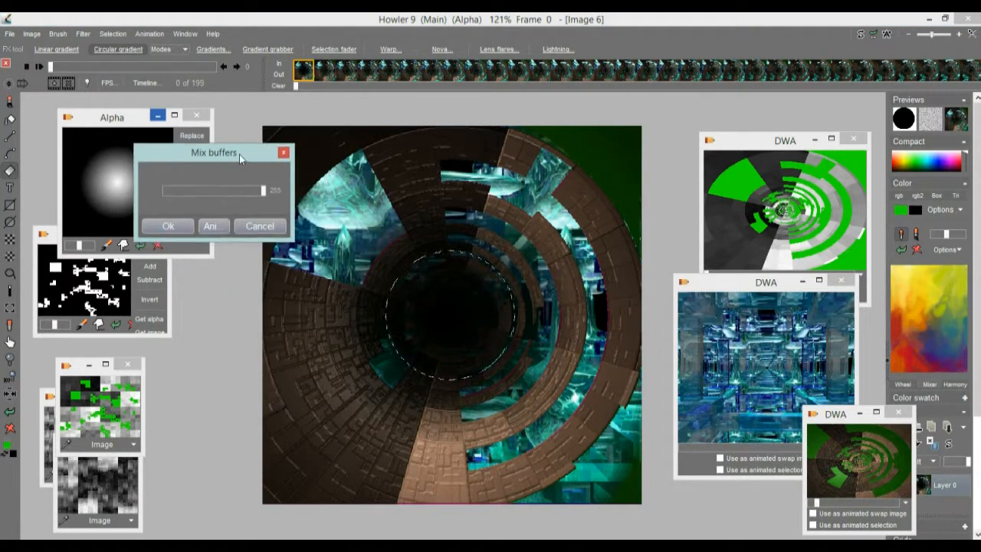
left_click(212, 227)
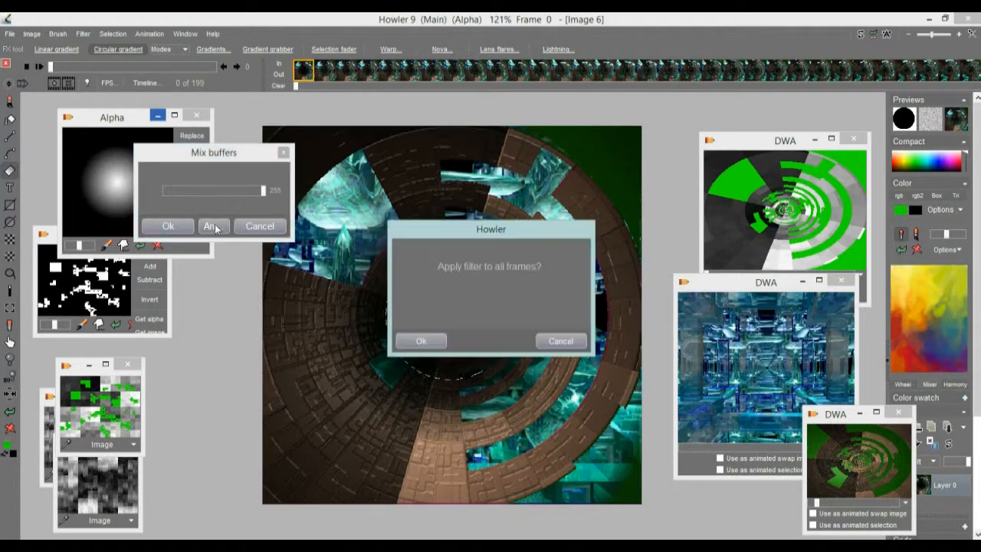
left_click(421, 342)
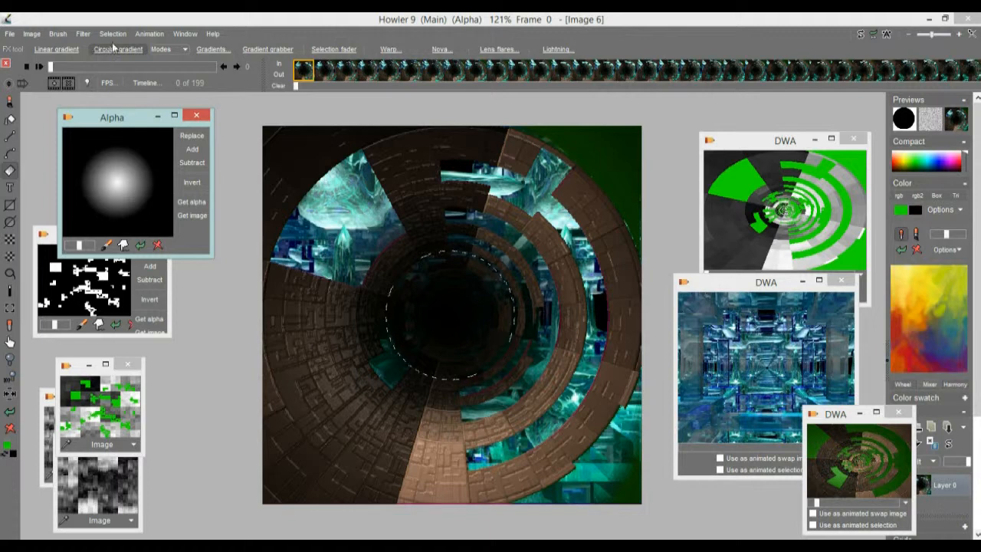
Remove the circular alpha selection and scrub through the animation's frames to check the tunnel center
right_click(10, 171)
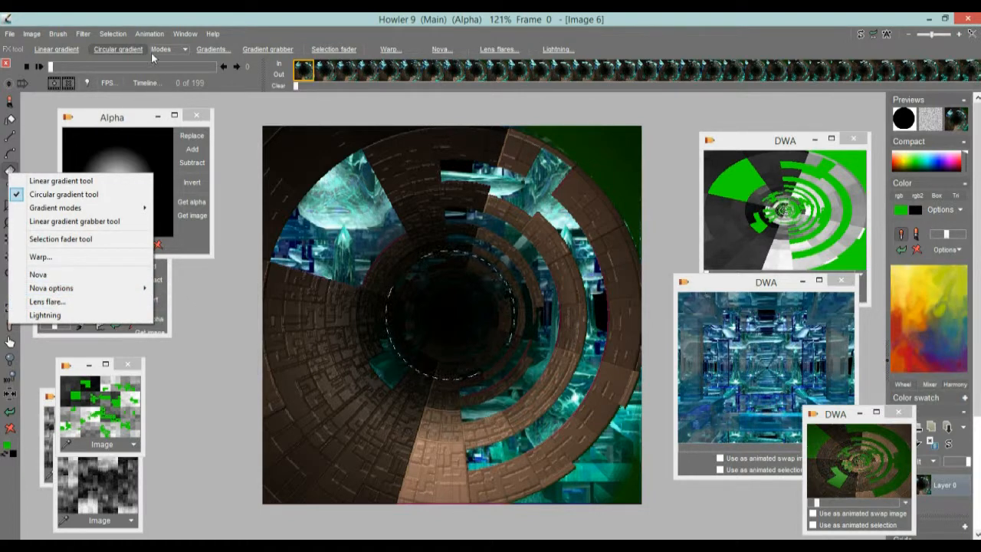
left_click(187, 17)
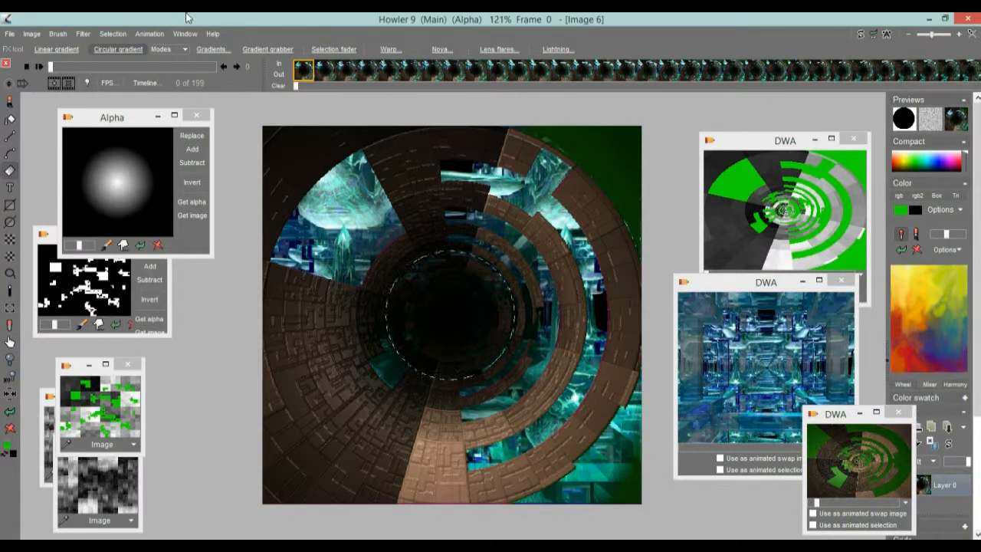
left_click(113, 34)
left_click(142, 44)
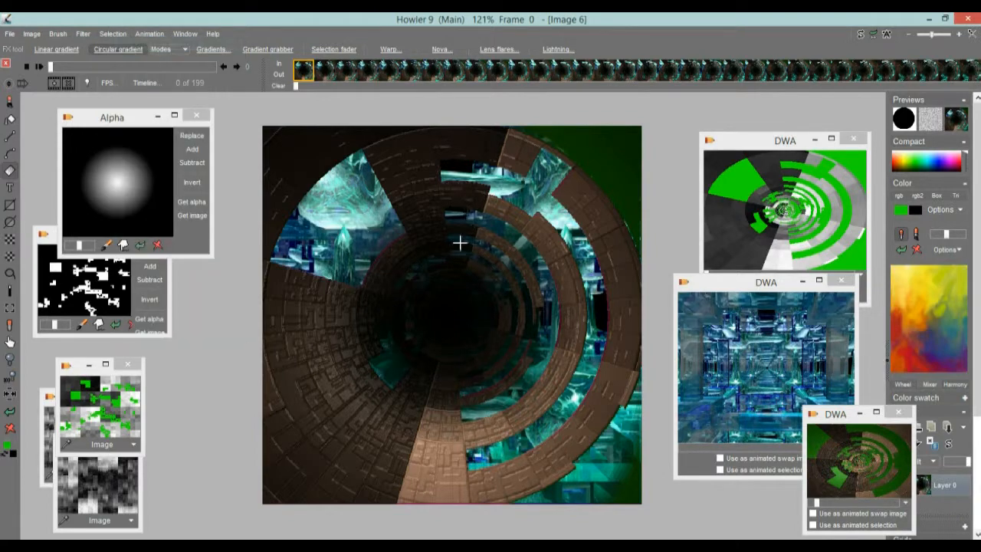
left_click_drag(66, 67, 225, 77)
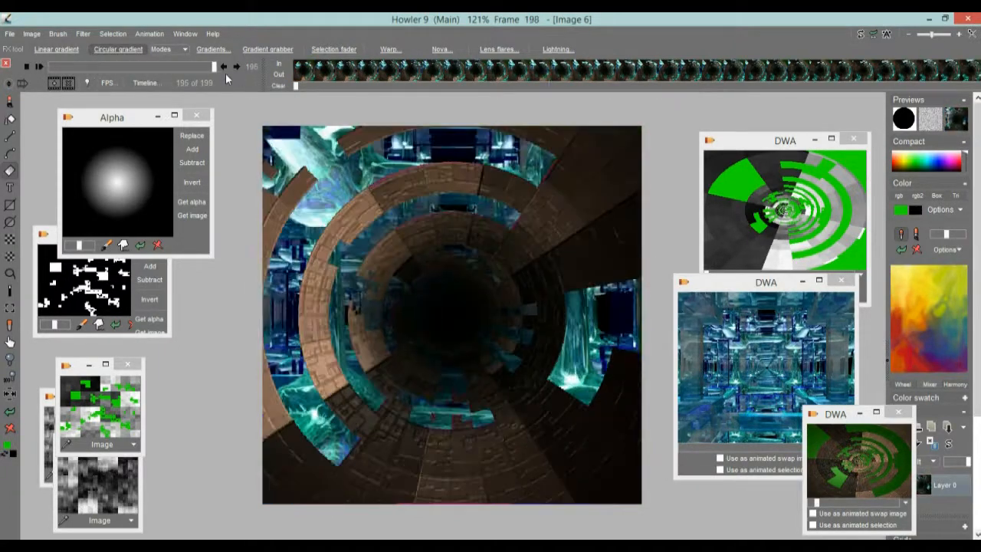